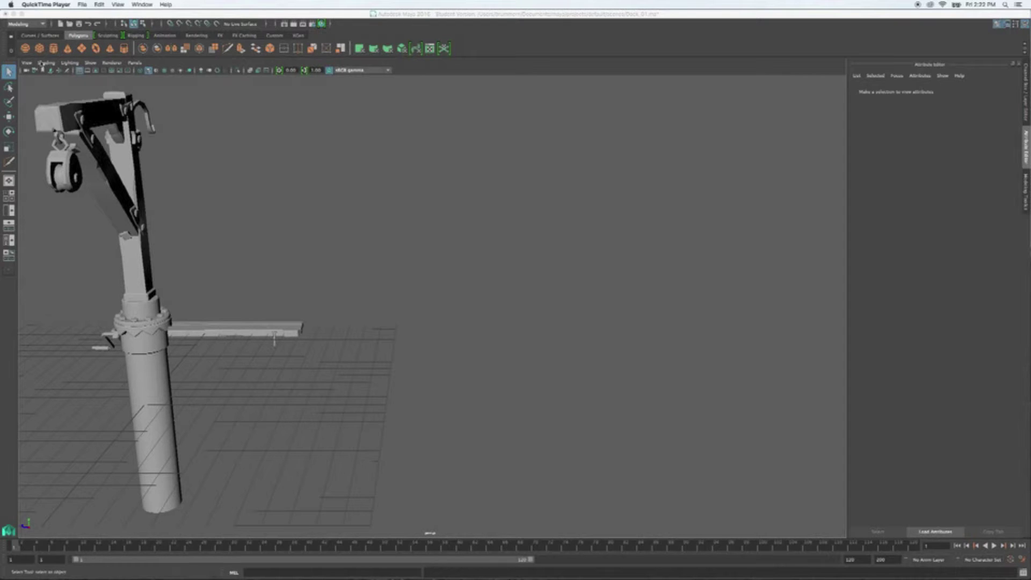
# - Create a polygon cube and move it along the Z axis into the empty space away from the crane
pyautogui.click(39, 48)
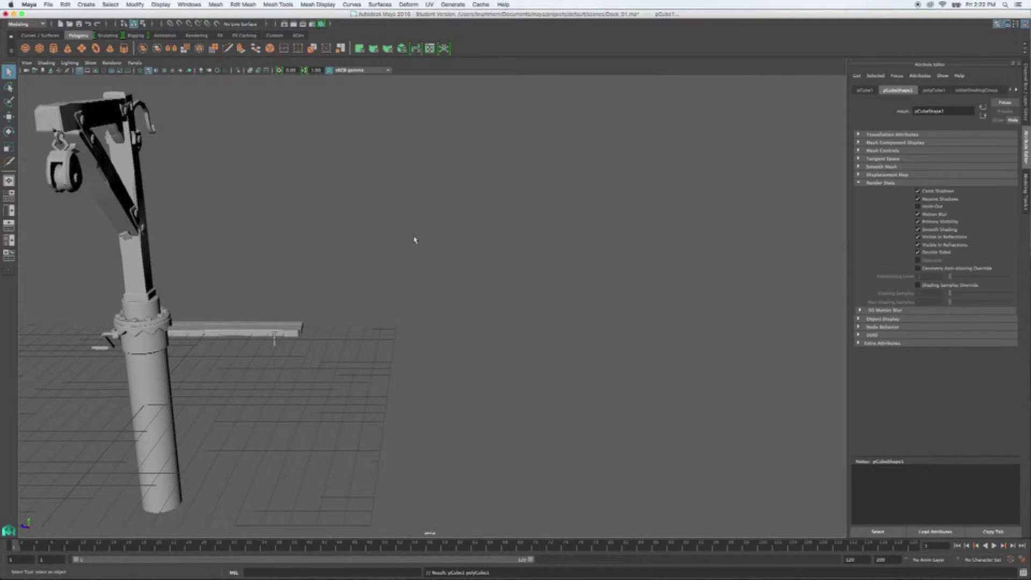
pyautogui.press('w')
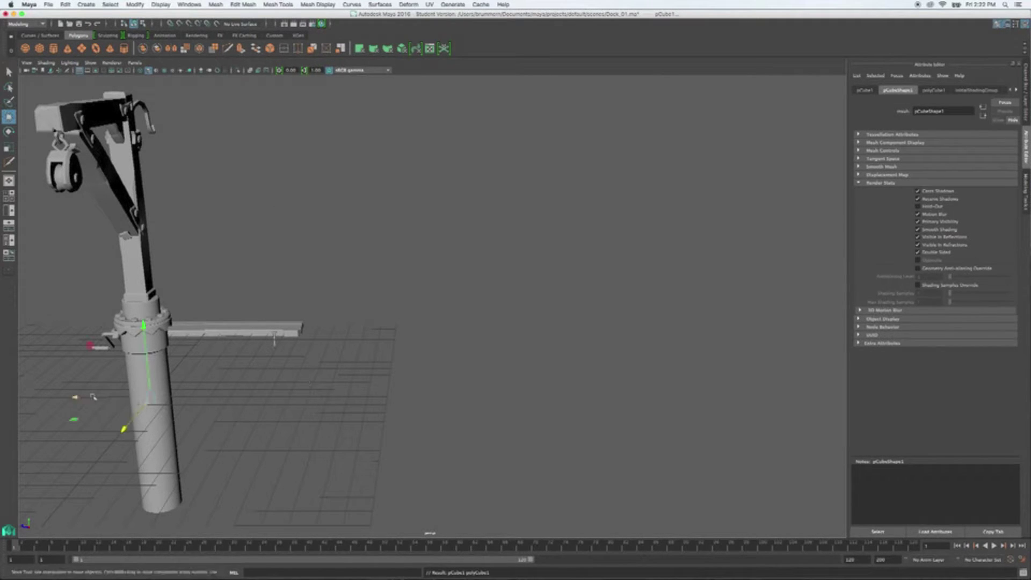
pyautogui.moveTo(88, 397); pyautogui.dragTo(437, 397)
pyautogui.keyDown('alt'); pyautogui.moveTo(515, 397); pyautogui.dragTo(533, 388); pyautogui.keyUp('alt')
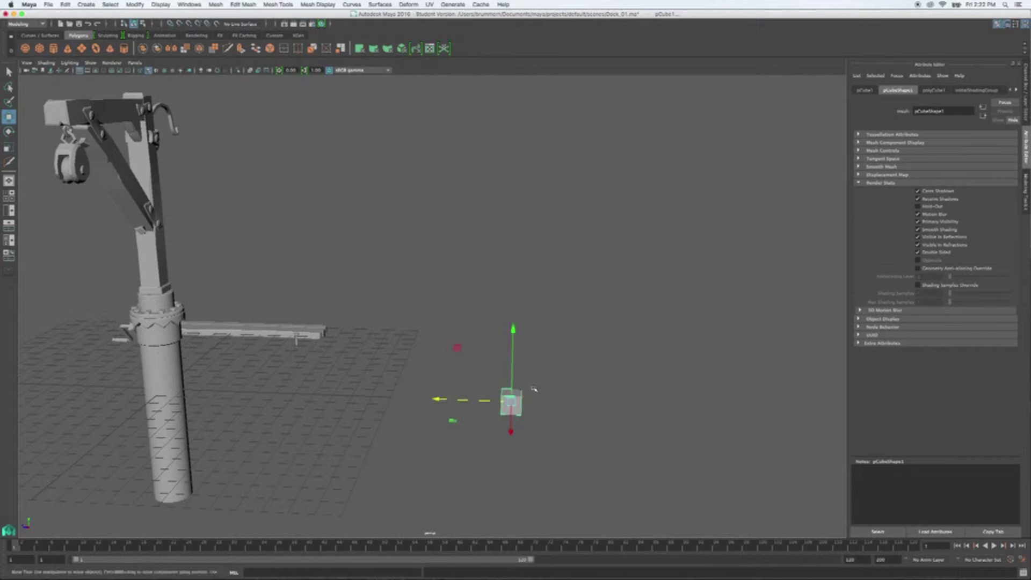
pyautogui.scroll(3, 530, 400)
pyautogui.keyDown('alt'); pyautogui.moveTo(531, 400); pyautogui.dragTo(387, 306); pyautogui.keyUp('alt')
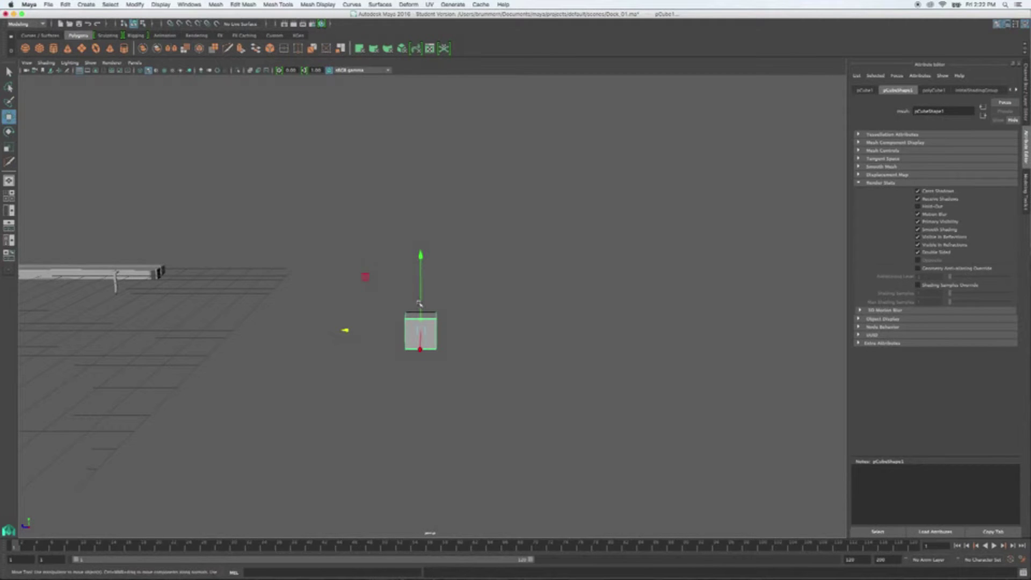
# - Set the cube's width to 3 with the cube framed in the orthographic side view
pyautogui.press('space')
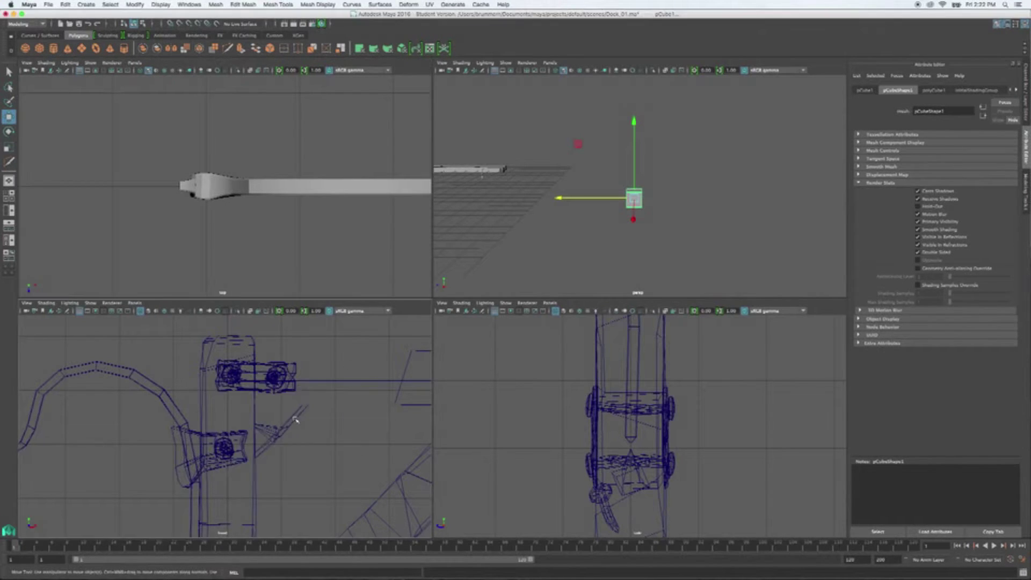
pyautogui.press('space')
pyautogui.press('f')
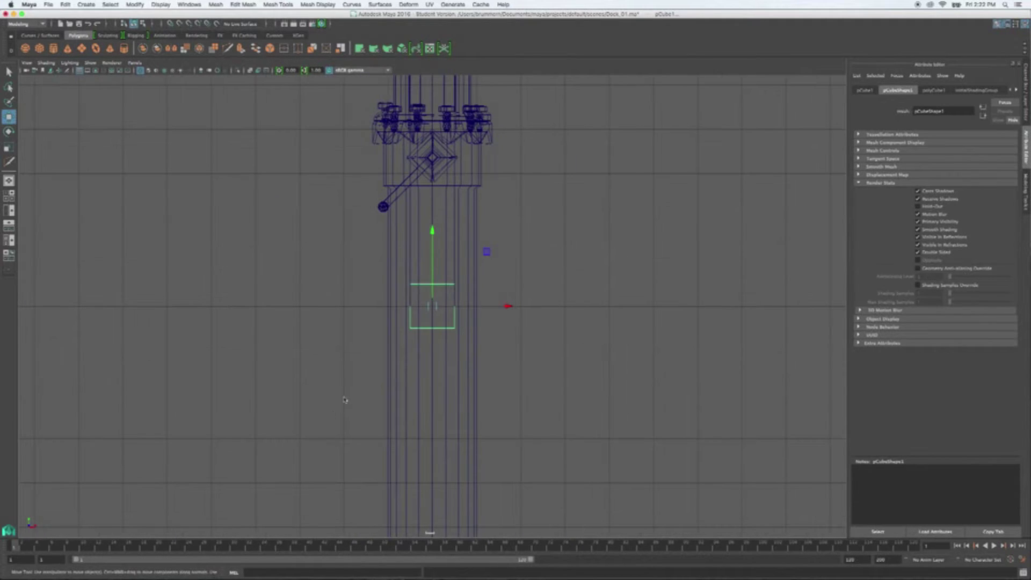
pyautogui.press('space')
pyautogui.press('space')
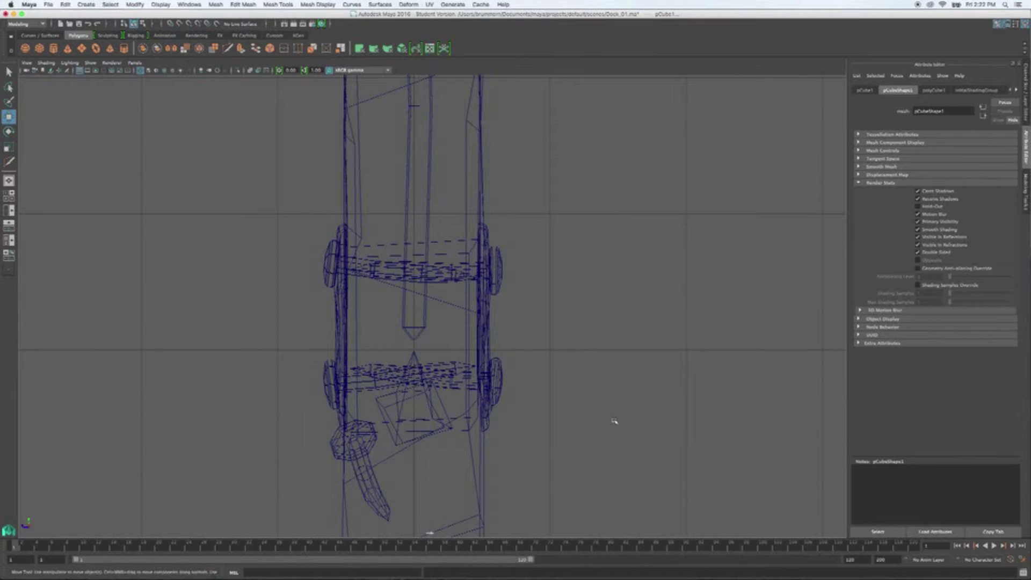
pyautogui.press('f')
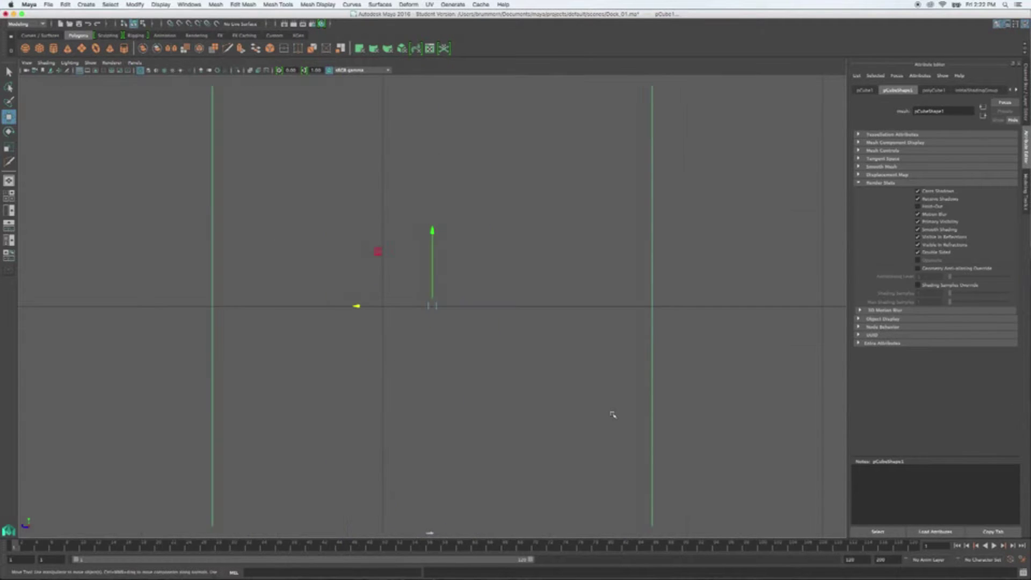
pyautogui.scroll(-2, 544, 403)
pyautogui.keyDown('alt'); pyautogui.moveTo(511, 375); pyautogui.dragTo(568, 421, button='middle'); pyautogui.keyUp('alt')
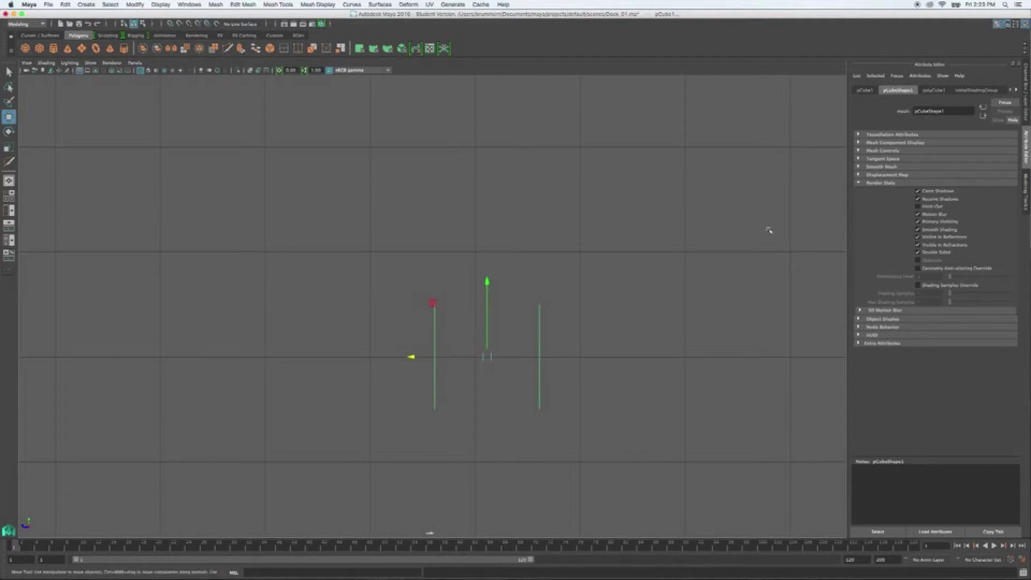
pyautogui.click(929, 90)
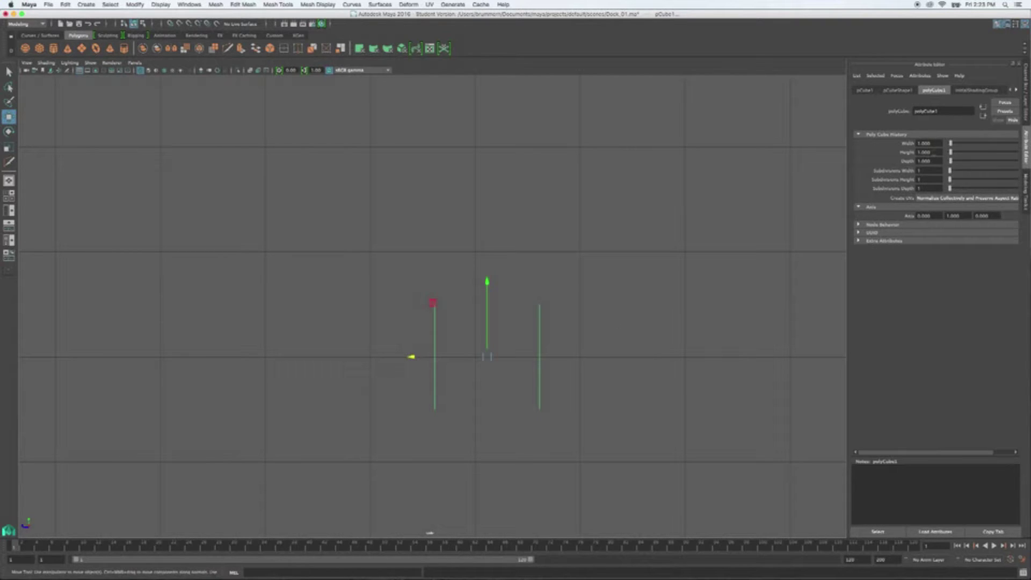
pyautogui.doubleClick(923, 144)
pyautogui.write('5')
pyautogui.press('Return')
# - Set the cube's depth to 3 and its height to 5
pyautogui.doubleClick(929, 161)
pyautogui.write('5')
pyautogui.press('Return')
pyautogui.doubleClick(924, 152)
pyautogui.write('5')
pyautogui.press('Return')
pyautogui.scroll(-5, 633, 265)
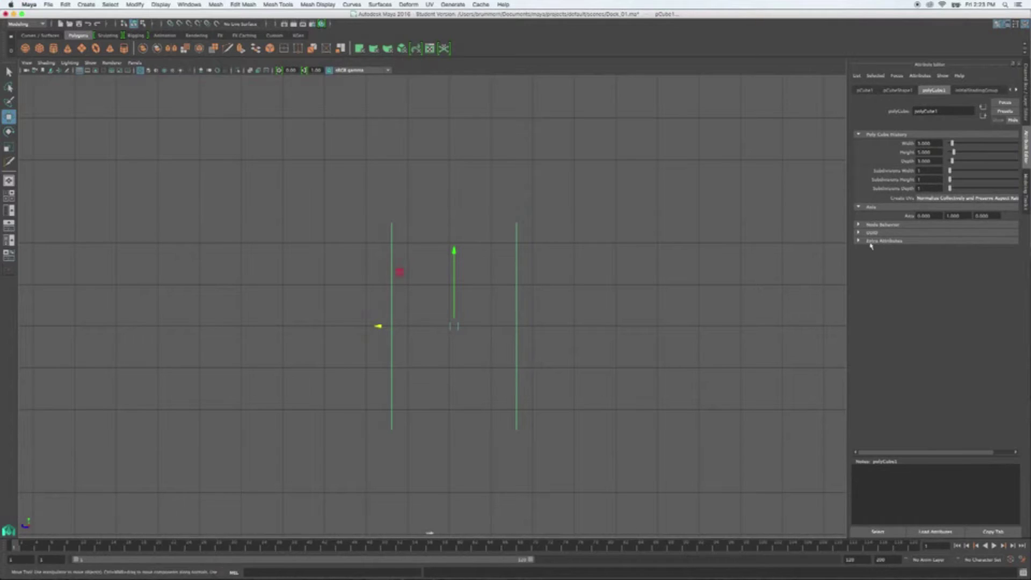
# - Subdivide the block with 2 subdivisions in width, 2 in depth and 3 in height
pyautogui.press('space')
pyautogui.press('space')
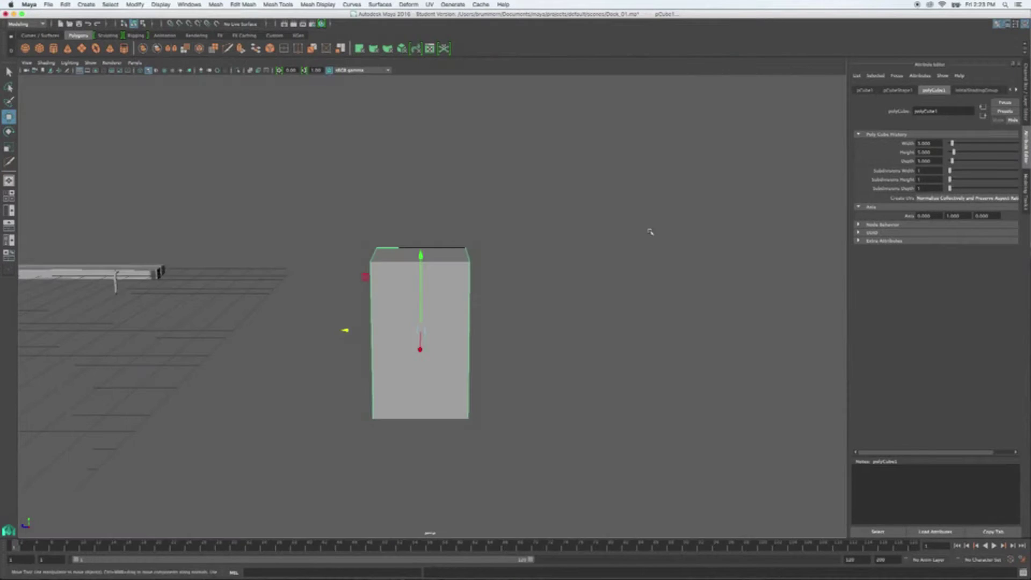
pyautogui.keyDown('alt'); pyautogui.moveTo(571, 352); pyautogui.dragTo(629, 356); pyautogui.keyUp('alt')
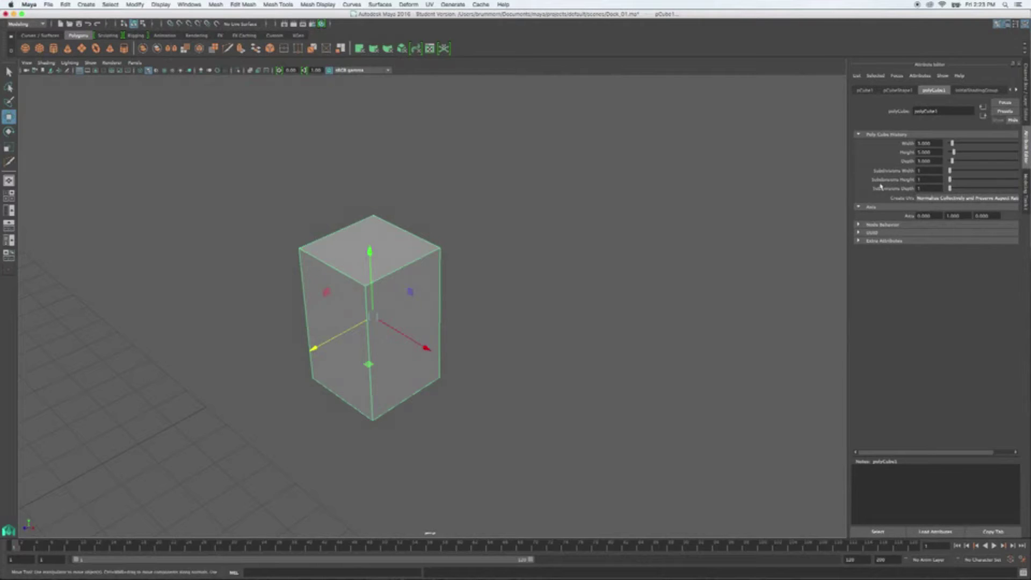
pyautogui.moveTo(949, 170); pyautogui.dragTo(951, 171)
pyautogui.moveTo(950, 189); pyautogui.dragTo(952, 190)
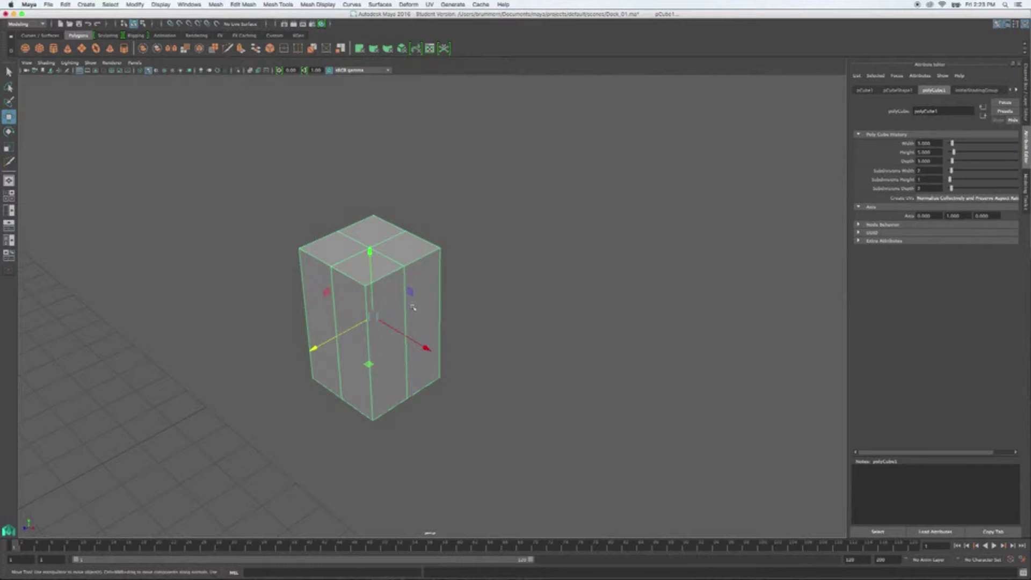
pyautogui.click(950, 181)
pyautogui.moveTo(950, 181); pyautogui.dragTo(953, 181)
# - In the top view, select the block's middle vertices on all four sides and scale them outward in X and Z into an octagonal outline
pyautogui.keyDown('alt'); pyautogui.moveTo(611, 304); pyautogui.dragTo(559, 278); pyautogui.keyUp('alt')
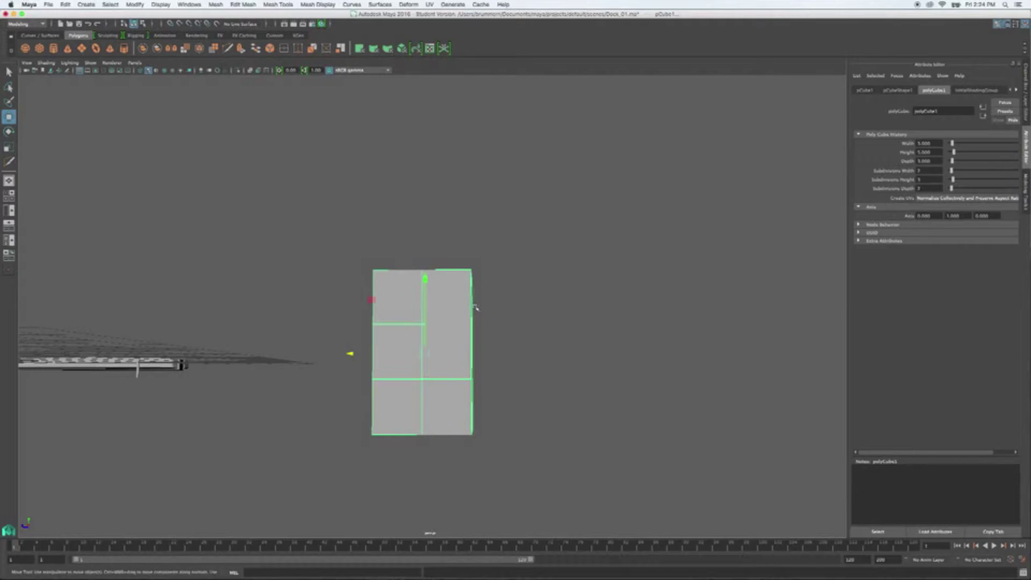
pyautogui.press('space')
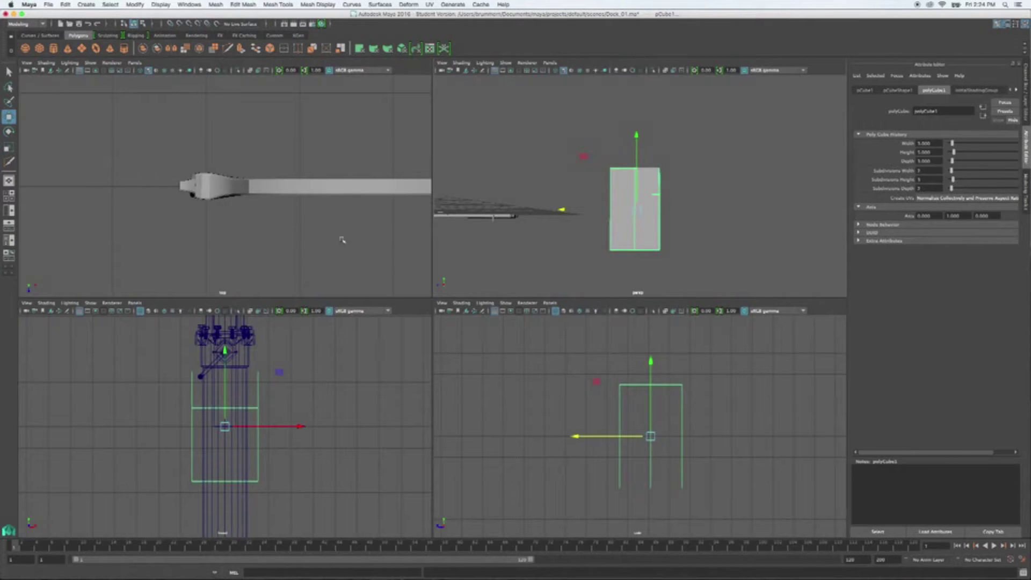
pyautogui.press('space')
pyautogui.press('f')
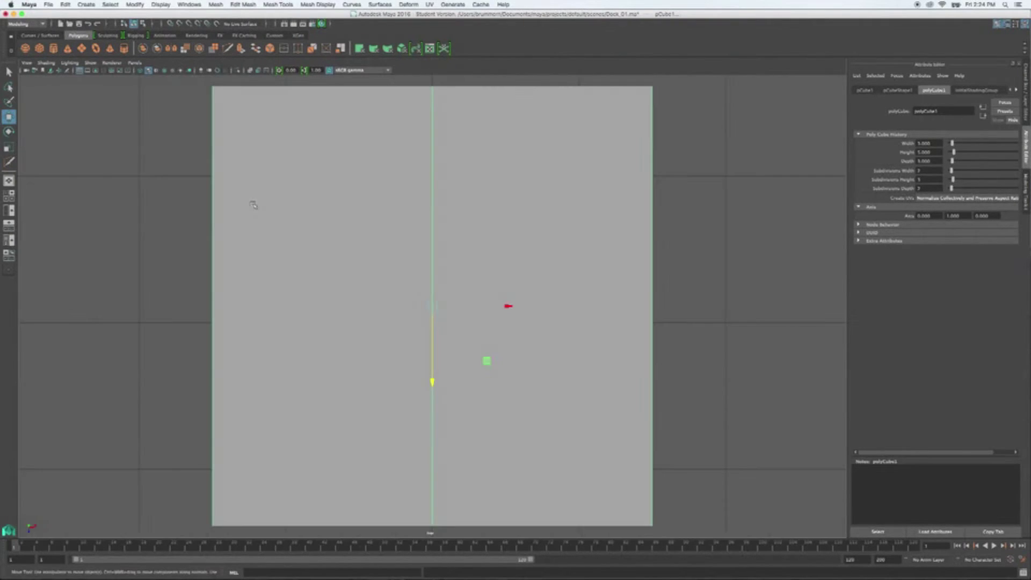
pyautogui.scroll(-3, 412, 275)
pyautogui.keyDown('alt'); pyautogui.click(509, 325); pyautogui.keyUp('alt')
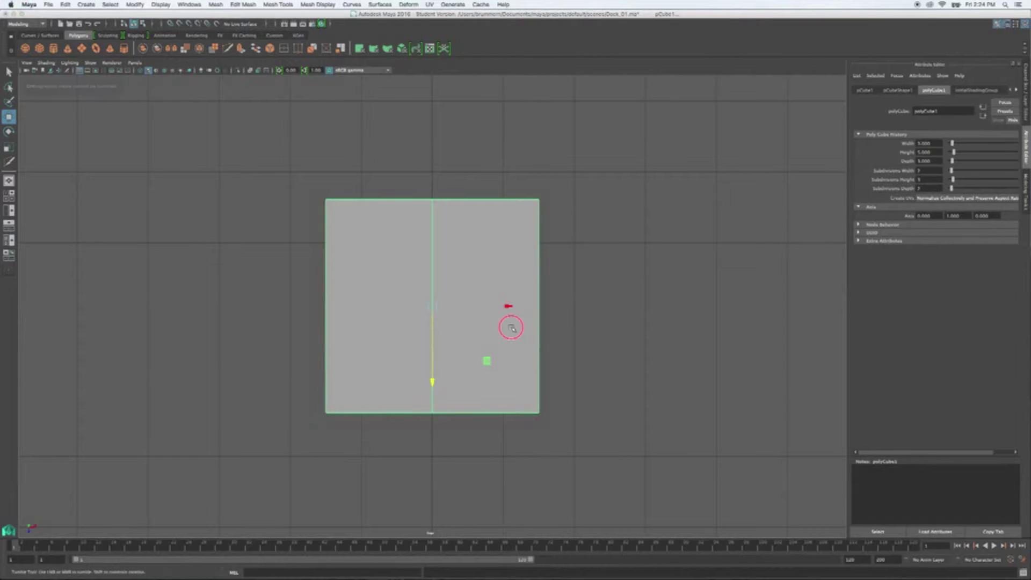
pyautogui.keyDown('alt'); pyautogui.moveTo(512, 328); pyautogui.dragTo(555, 332, button='middle'); pyautogui.keyUp('alt')
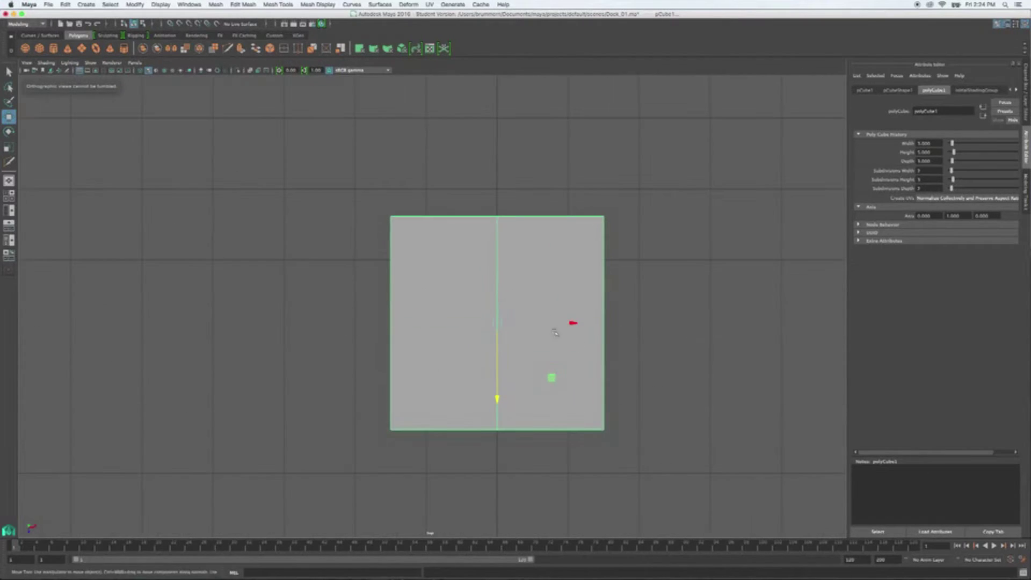
pyautogui.rightClick(538, 278)
pyautogui.moveTo(538, 277); pyautogui.dragTo(498, 278, button='right')
pyautogui.moveTo(479, 185); pyautogui.dragTo(530, 479)
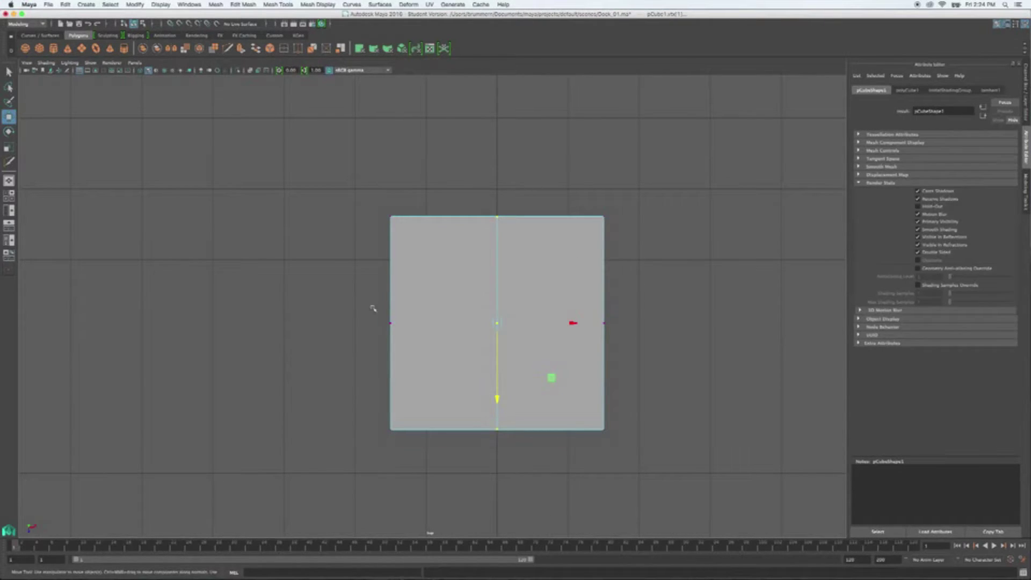
pyautogui.hotkey('ctrl', 'shift', 'i')
pyautogui.press('r')
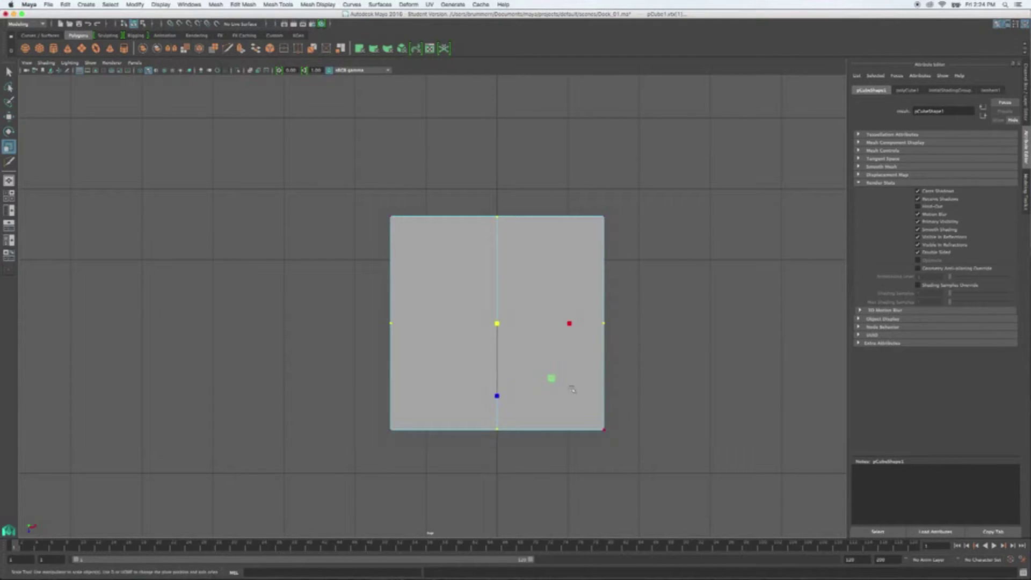
pyautogui.moveTo(552, 379); pyautogui.dragTo(562, 386)
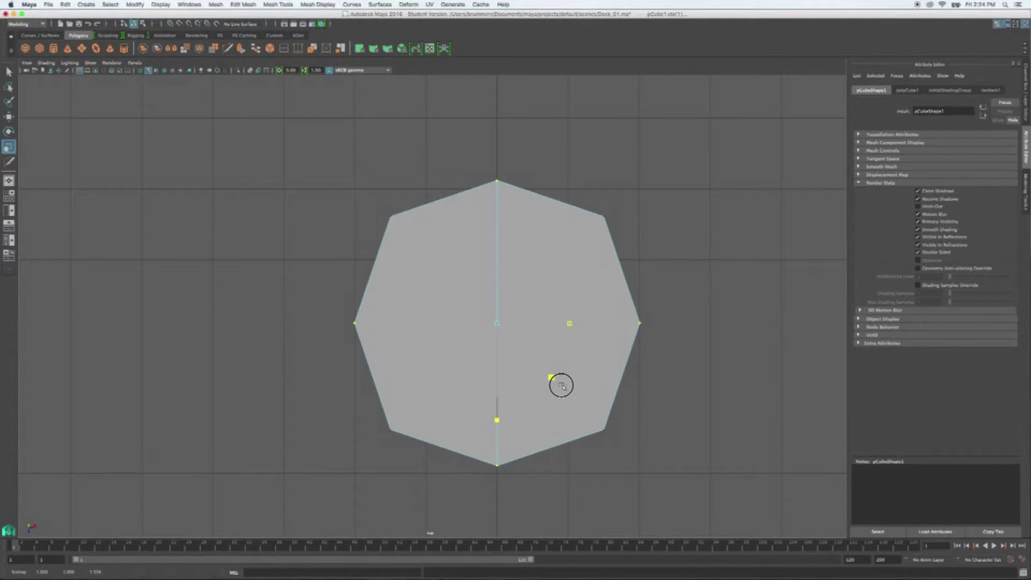
pyautogui.moveTo(561, 385); pyautogui.dragTo(562, 386)
# - Select the top and bottom vertex rows and scale them inward in X and Z to taper both ends into a barrel shape
pyautogui.press('space')
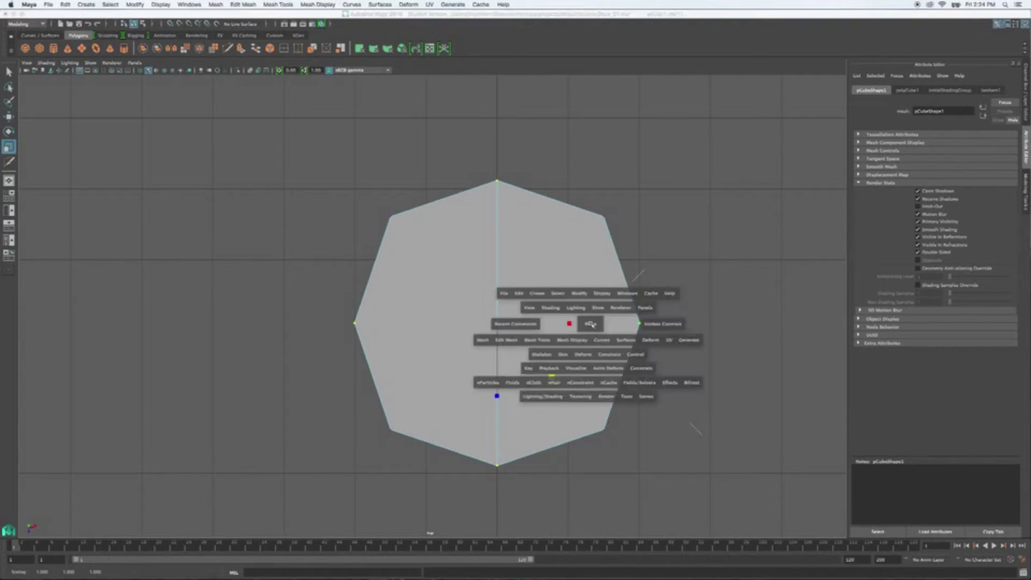
pyautogui.press('space')
pyautogui.keyDown('alt'); pyautogui.moveTo(558, 344); pyautogui.dragTo(499, 314); pyautogui.keyUp('alt')
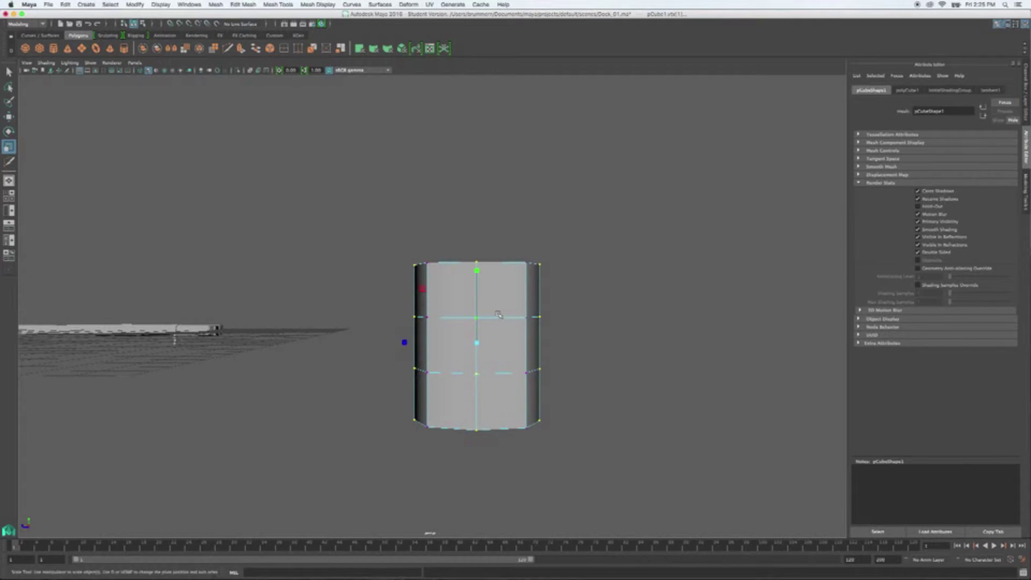
pyautogui.moveTo(377, 231); pyautogui.dragTo(611, 290)
pyautogui.moveTo(607, 472); pyautogui.dragTo(316, 392)
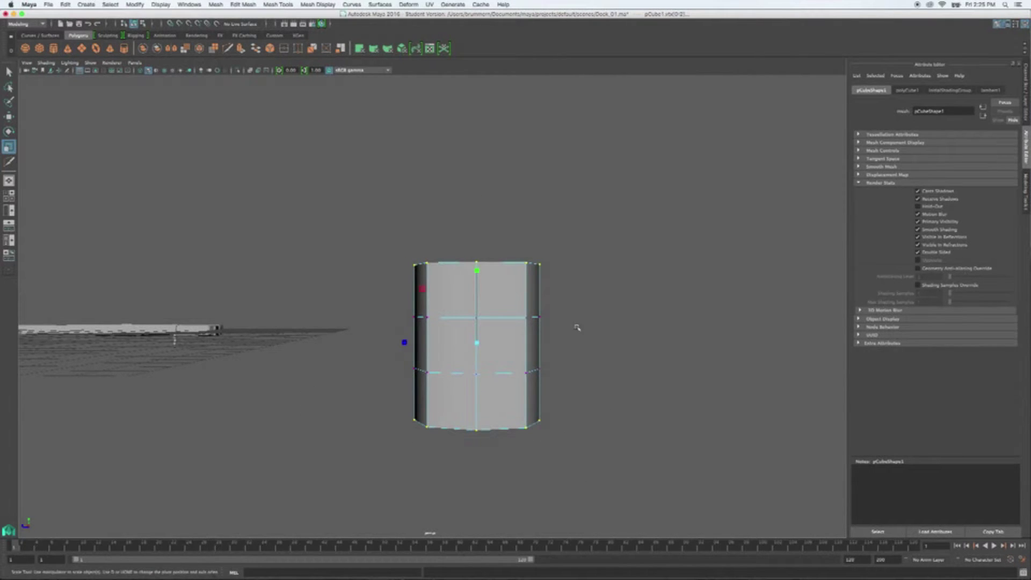
pyautogui.press('space')
pyautogui.press('space')
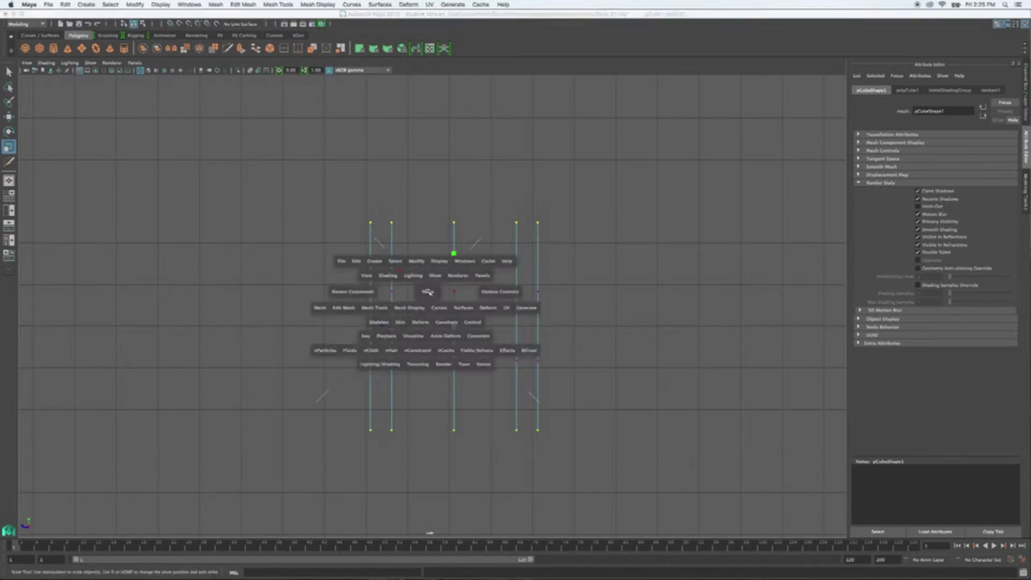
pyautogui.press('space')
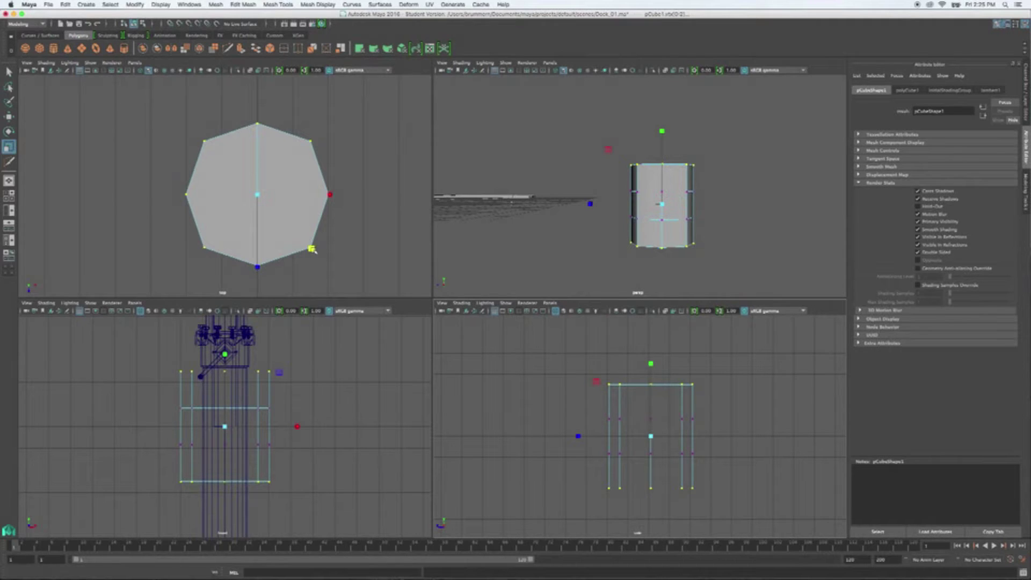
pyautogui.click(311, 248)
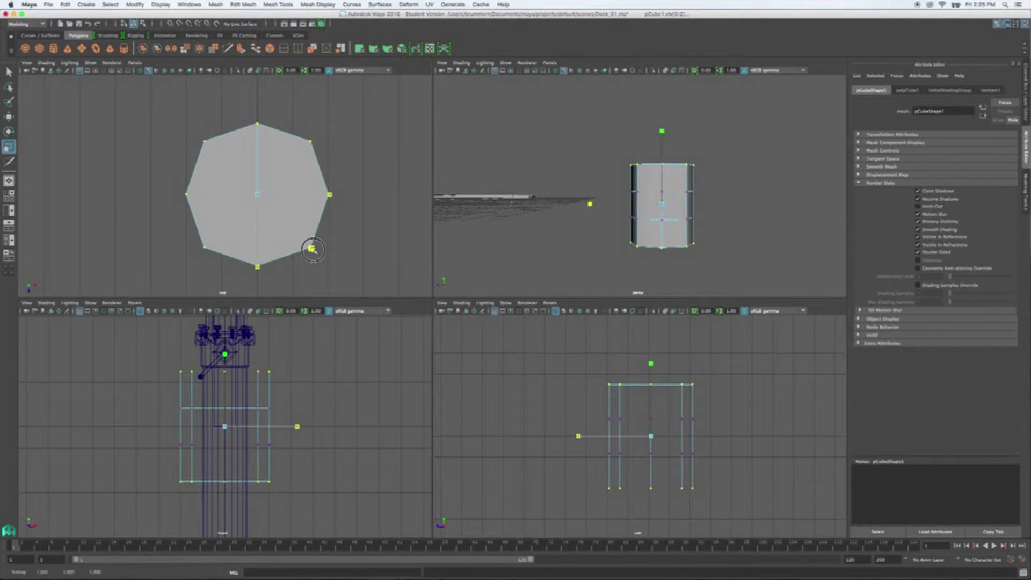
pyautogui.moveTo(312, 248); pyautogui.dragTo(306, 243)
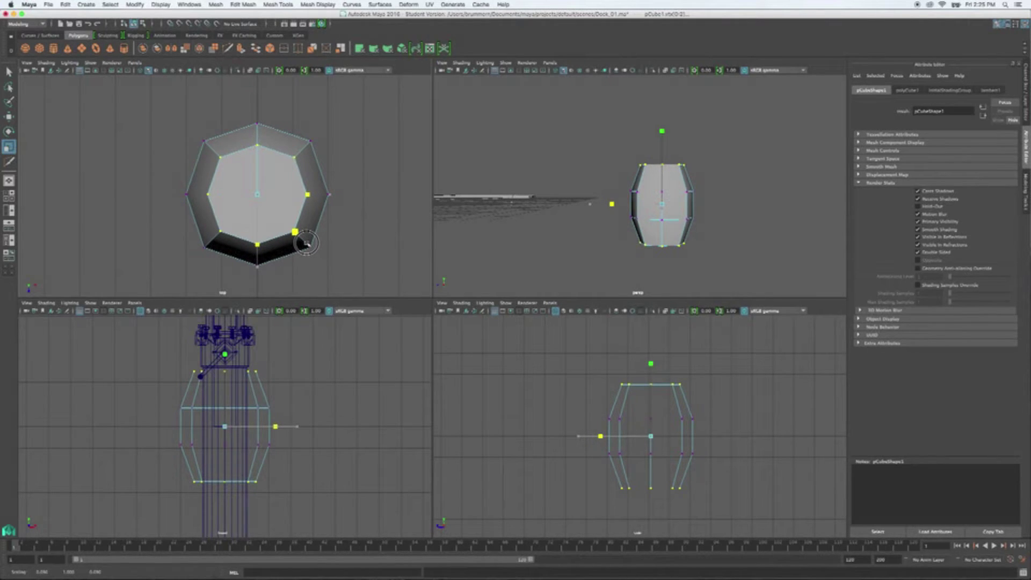
pyautogui.moveTo(305, 243); pyautogui.dragTo(305, 244)
pyautogui.moveTo(305, 243); pyautogui.dragTo(304, 243)
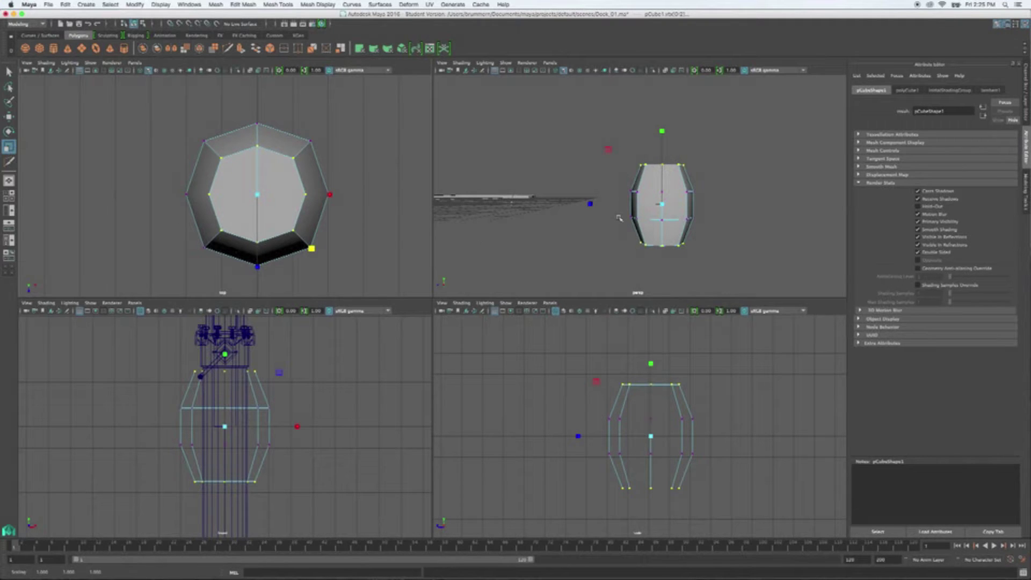
# - In the side view, use Multi-Cut to slice the barrel horizontally just below its upper rim and just above its lower rim
pyautogui.press('space')
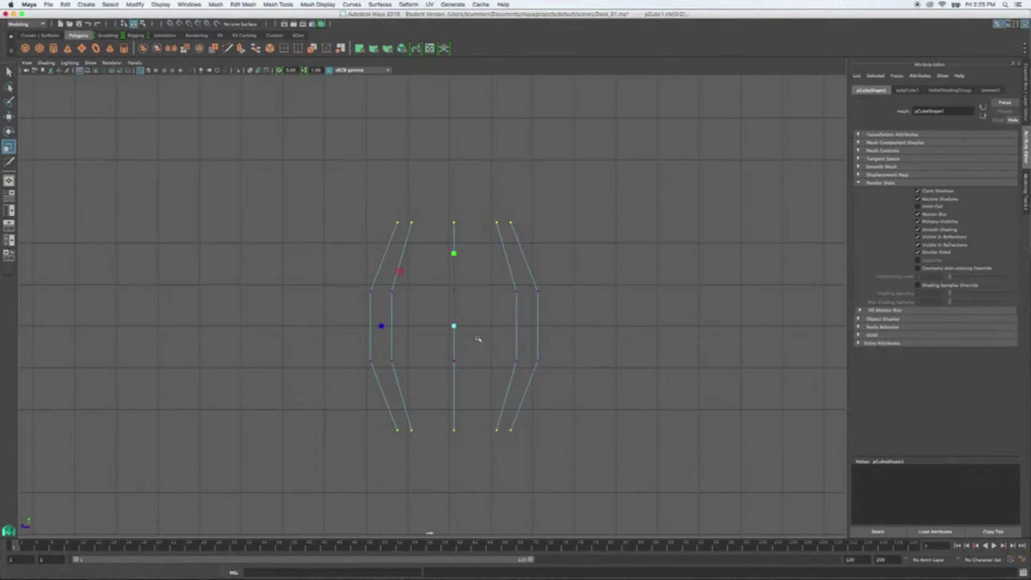
pyautogui.keyDown('alt'); pyautogui.moveTo(482, 319); pyautogui.dragTo(506, 345, button='middle'); pyautogui.keyUp('alt')
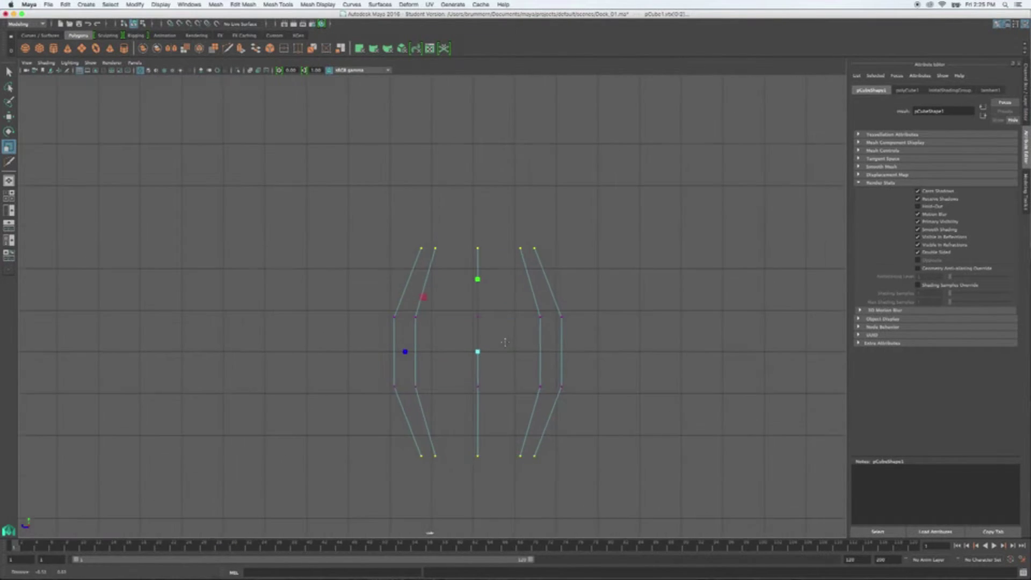
pyautogui.click(591, 279)
pyautogui.rightClick(530, 282)
pyautogui.moveTo(530, 282); pyautogui.dragTo(530, 262, button='right')
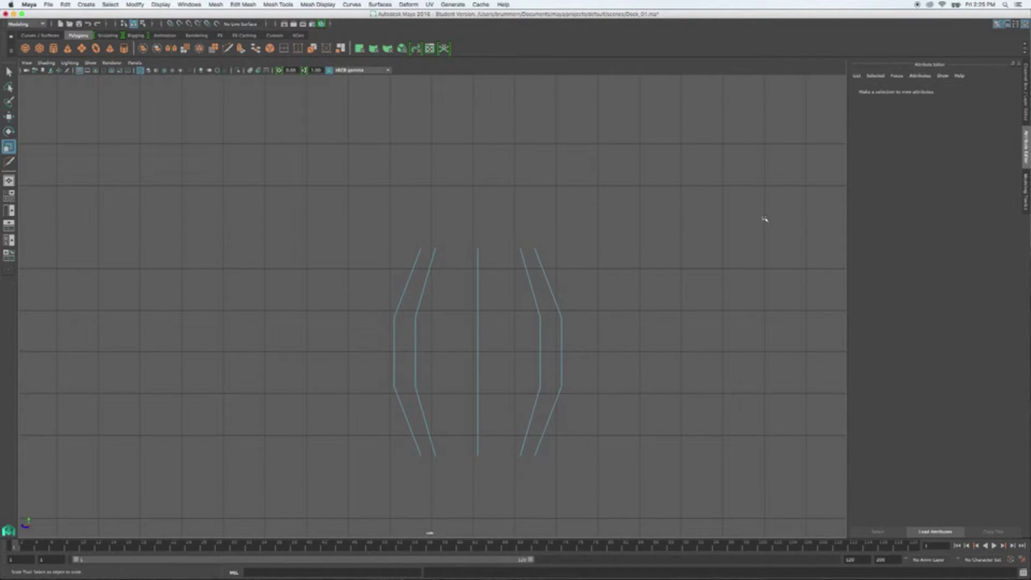
pyautogui.press('space')
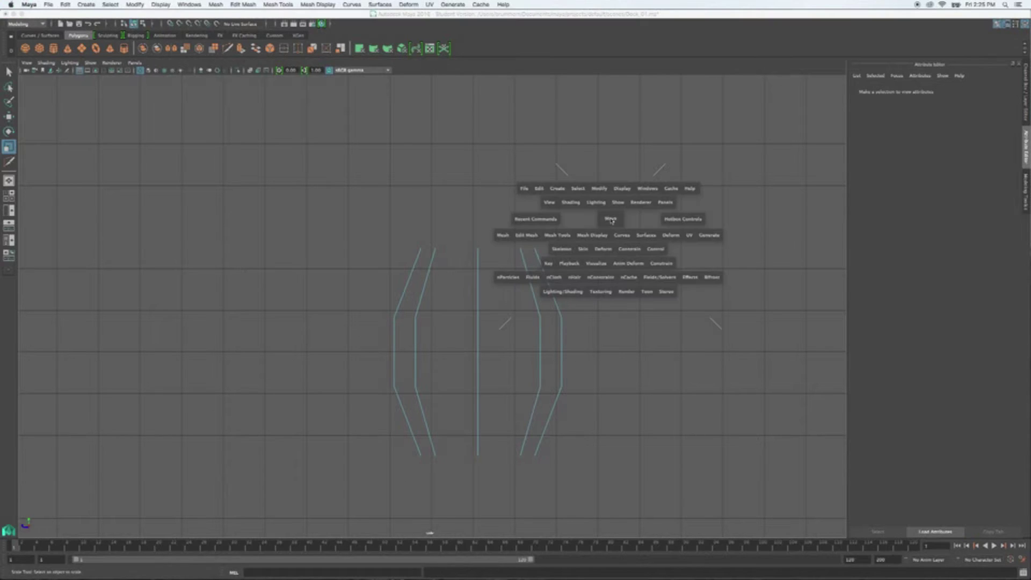
pyautogui.click(561, 235)
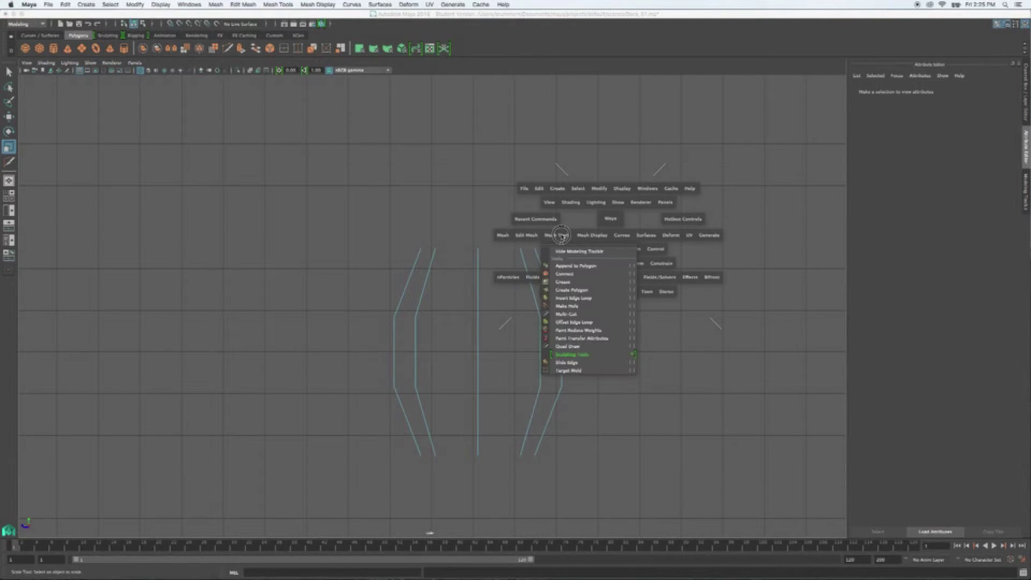
pyautogui.click(574, 314)
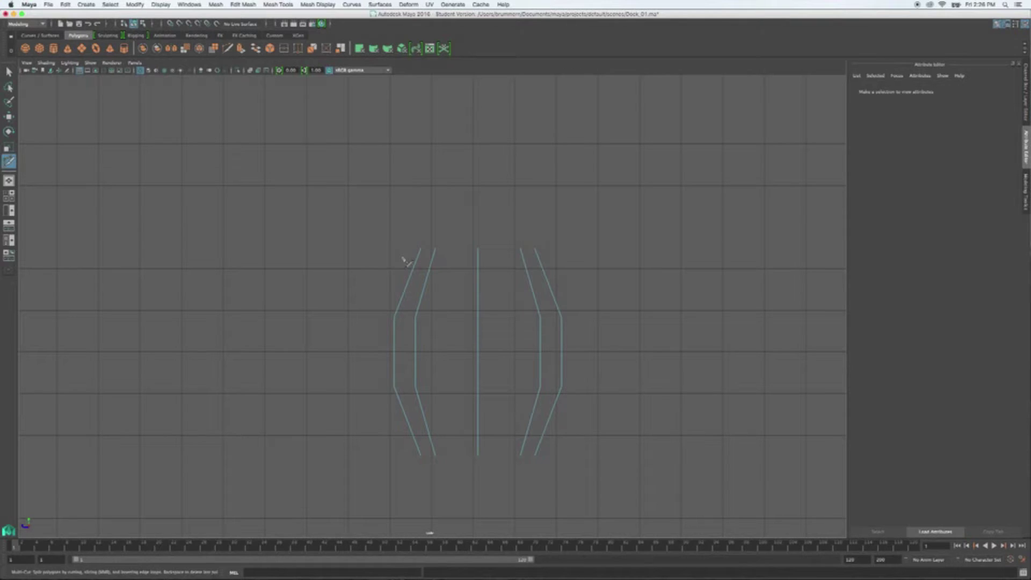
pyautogui.moveTo(401, 258); pyautogui.dragTo(562, 261)
pyautogui.click(403, 447)
pyautogui.moveTo(403, 447); pyautogui.dragTo(568, 452)
# - Slice the barrel horizontally just above the upper bulge ring and just below the lower bulge ring
pyautogui.moveTo(390, 307); pyautogui.dragTo(582, 306)
pyautogui.click(415, 387)
pyautogui.click(387, 396)
pyautogui.press('Return')
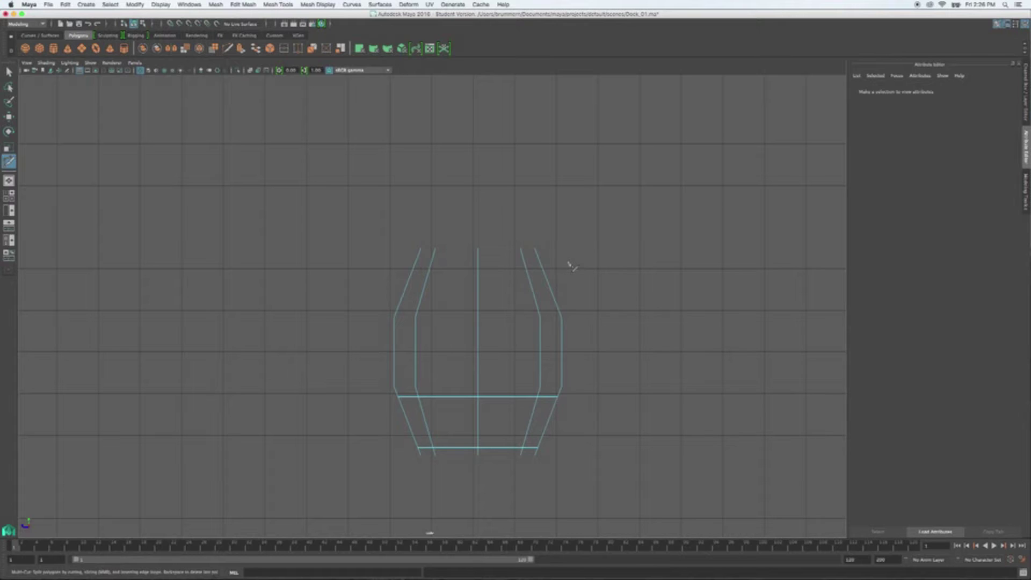
pyautogui.moveTo(417, 315); pyautogui.dragTo(451, 392)
pyautogui.press('BackSpace')
pyautogui.click(432, 259)
pyautogui.press('BackSpace')
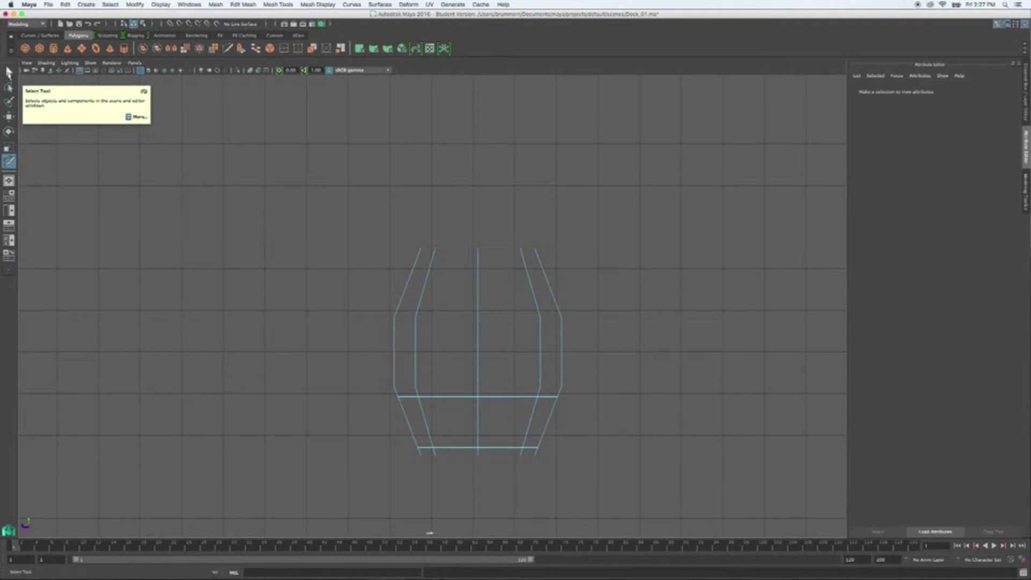
pyautogui.click(478, 307)
# - In the perspective view, select the four narrow face loops around the barrel: both rims and both bulge rings
pyautogui.press('space')
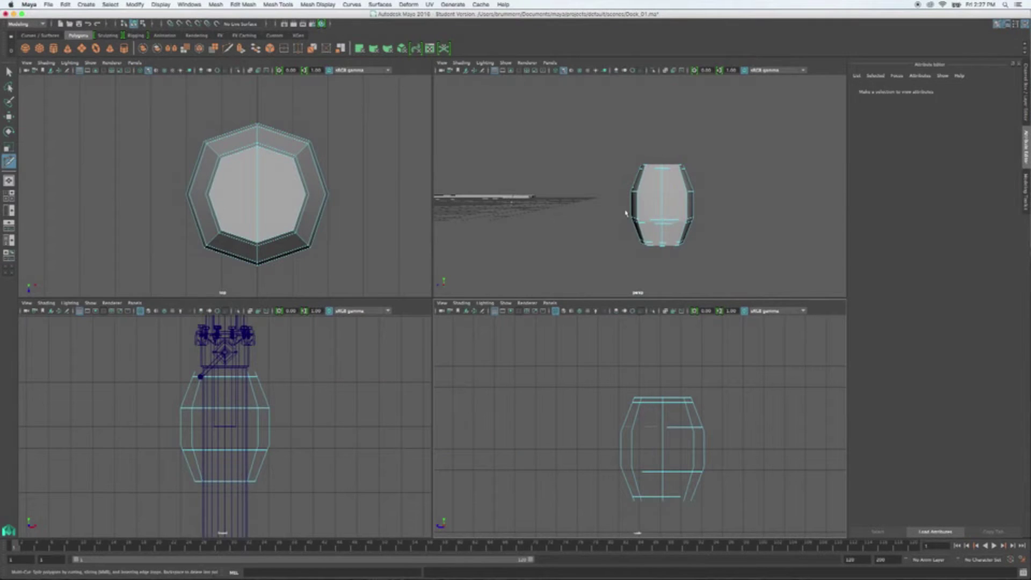
pyautogui.press('space')
pyautogui.keyDown('alt'); pyautogui.moveTo(603, 257); pyautogui.dragTo(610, 281); pyautogui.keyUp('alt')
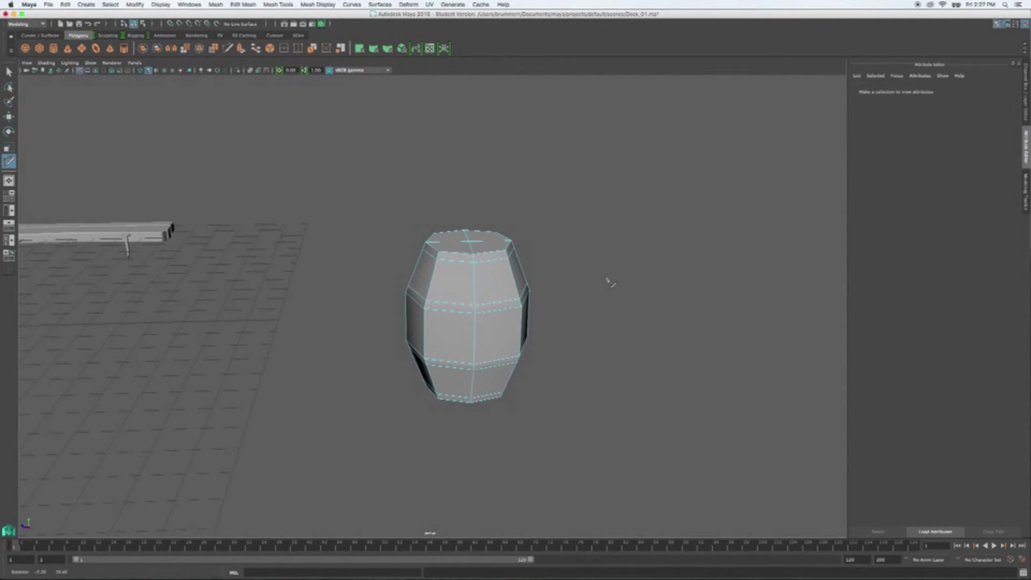
pyautogui.press('q')
pyautogui.rightClick(494, 315)
pyautogui.moveTo(495, 317); pyautogui.dragTo(494, 332, button='right')
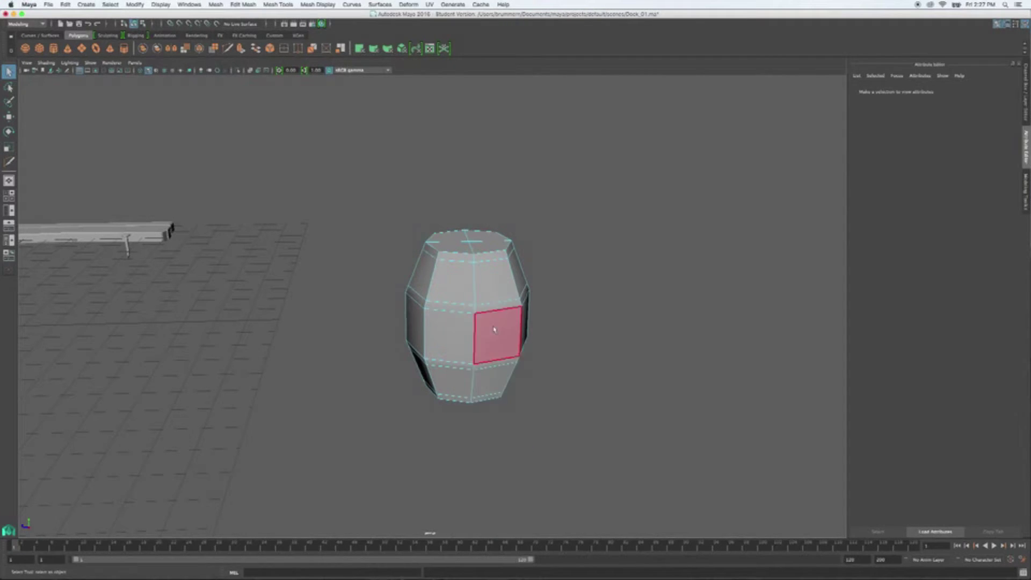
pyautogui.moveTo(584, 311)
pyautogui.keyDown('alt'); pyautogui.mouseDown()
pyautogui.moveTo(572, 290)
pyautogui.moveTo(582, 310)
pyautogui.mouseUp(); pyautogui.keyUp('alt')
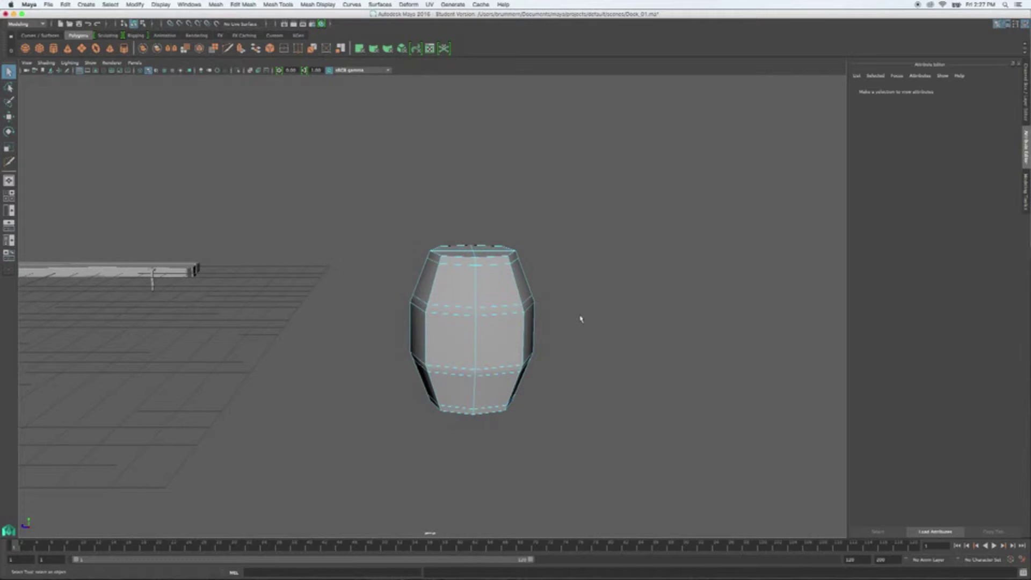
pyautogui.click(466, 264)
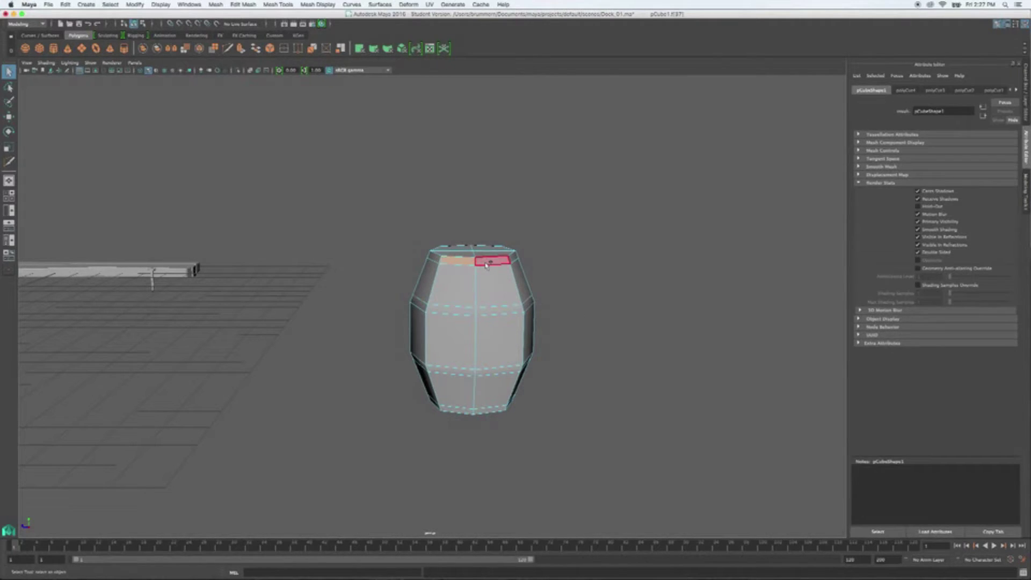
pyautogui.keyDown('shift'); pyautogui.doubleClick(487, 263); pyautogui.keyUp('shift')
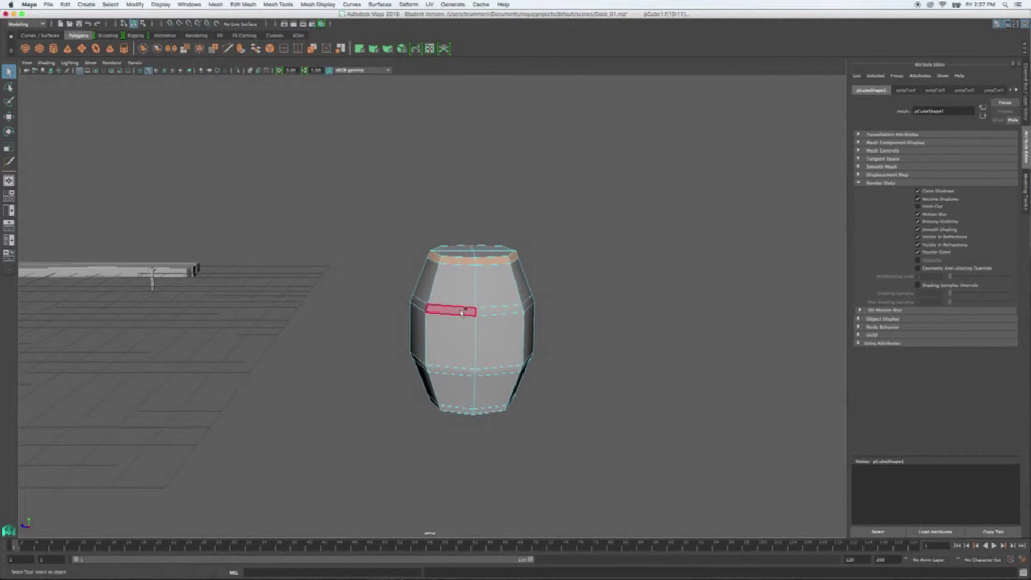
pyautogui.keyDown('shift'); pyautogui.doubleClick(495, 314); pyautogui.keyUp('shift')
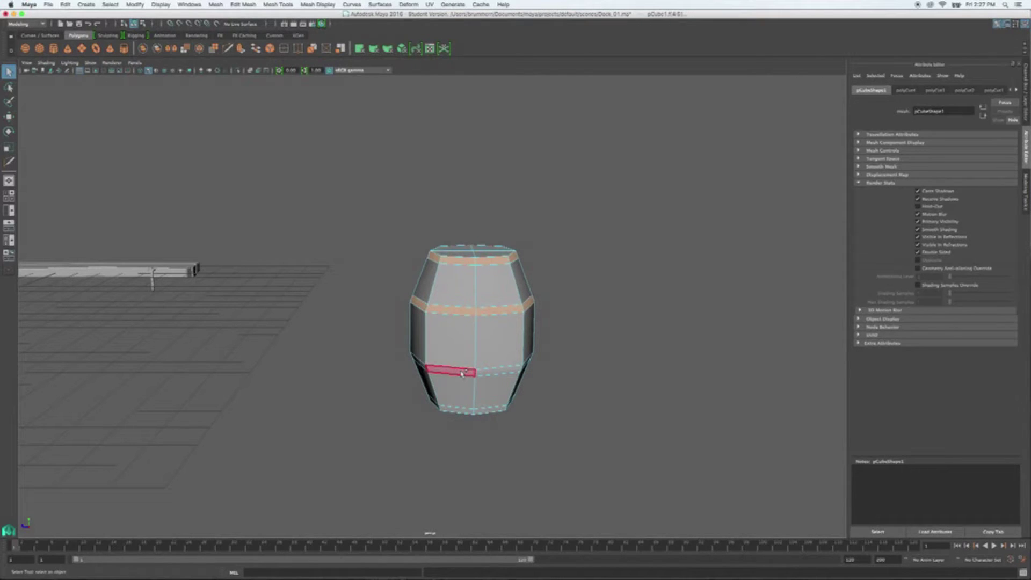
pyautogui.keyDown('shift'); pyautogui.doubleClick(485, 371); pyautogui.keyUp('shift')
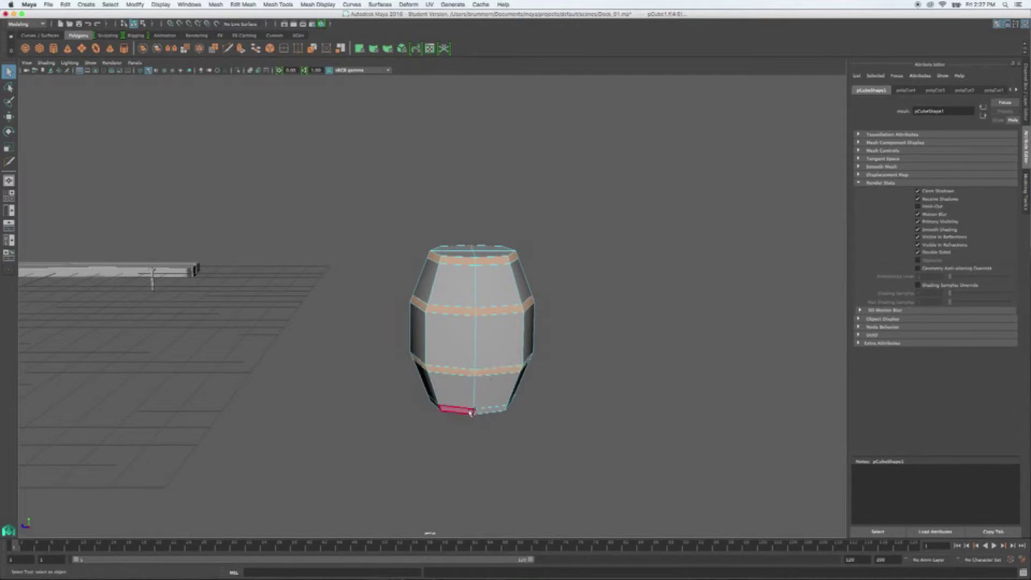
pyautogui.keyDown('shift'); pyautogui.doubleClick(479, 412); pyautogui.keyUp('shift')
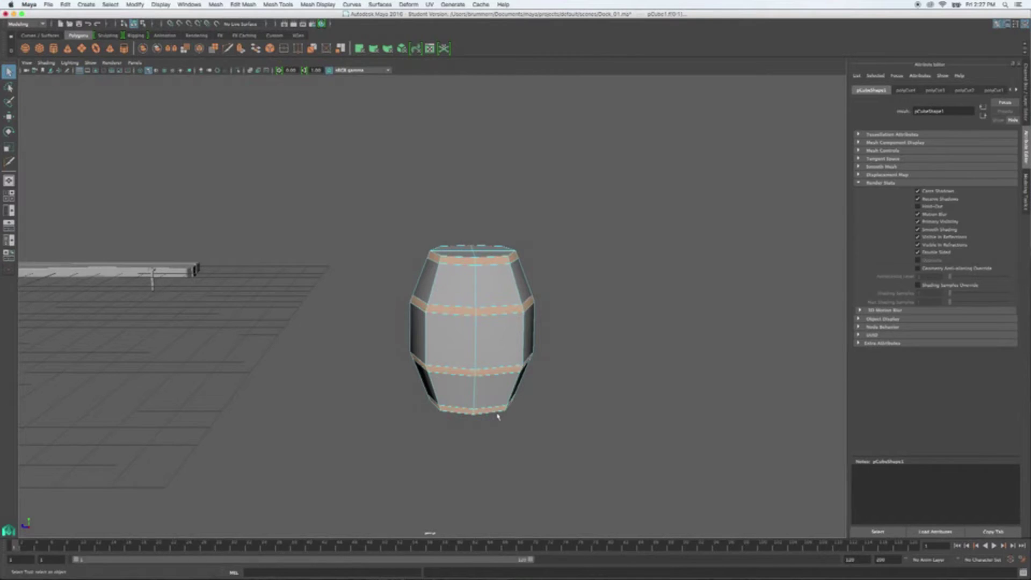
pyautogui.moveTo(635, 384)
pyautogui.keyDown('alt'); pyautogui.mouseDown()
pyautogui.moveTo(569, 363)
pyautogui.moveTo(515, 363)
pyautogui.moveTo(426, 386)
pyautogui.moveTo(585, 380)
pyautogui.moveTo(640, 404)
pyautogui.moveTo(624, 365)
pyautogui.moveTo(594, 354)
pyautogui.moveTo(504, 356)
pyautogui.moveTo(517, 379)
pyautogui.moveTo(640, 377)
pyautogui.mouseUp(); pyautogui.keyUp('alt')
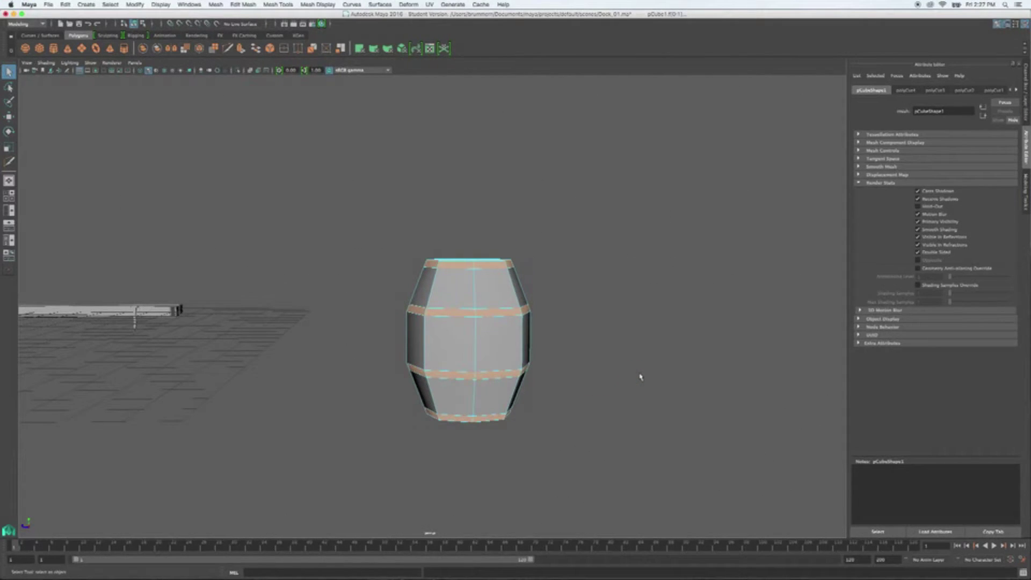
# - Extrude the selected face loops and scale them slightly outward in X and Z to form raised barrel hoops
pyautogui.press('space')
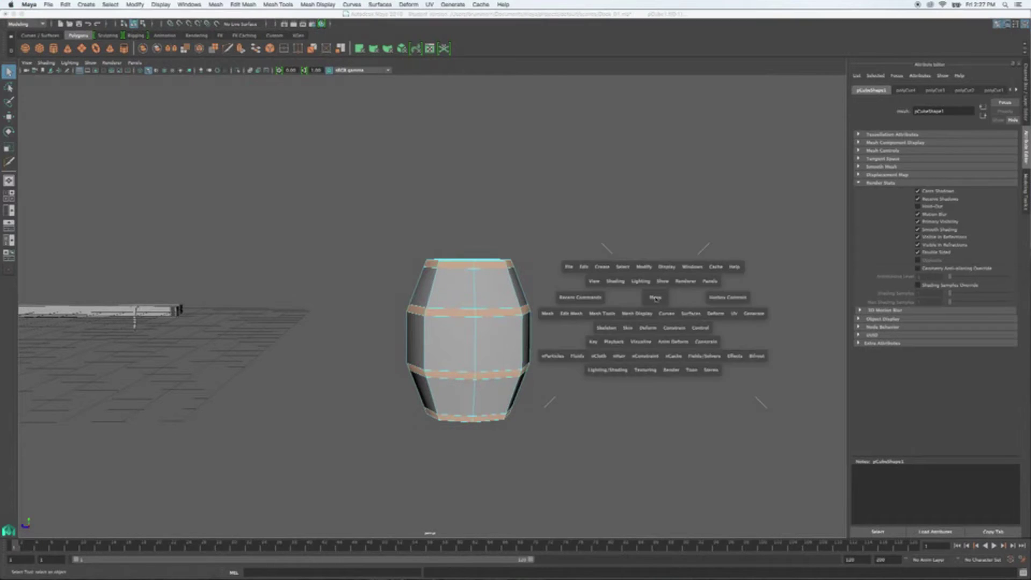
pyautogui.click(578, 314)
pyautogui.moveTo(578, 314); pyautogui.dragTo(585, 385)
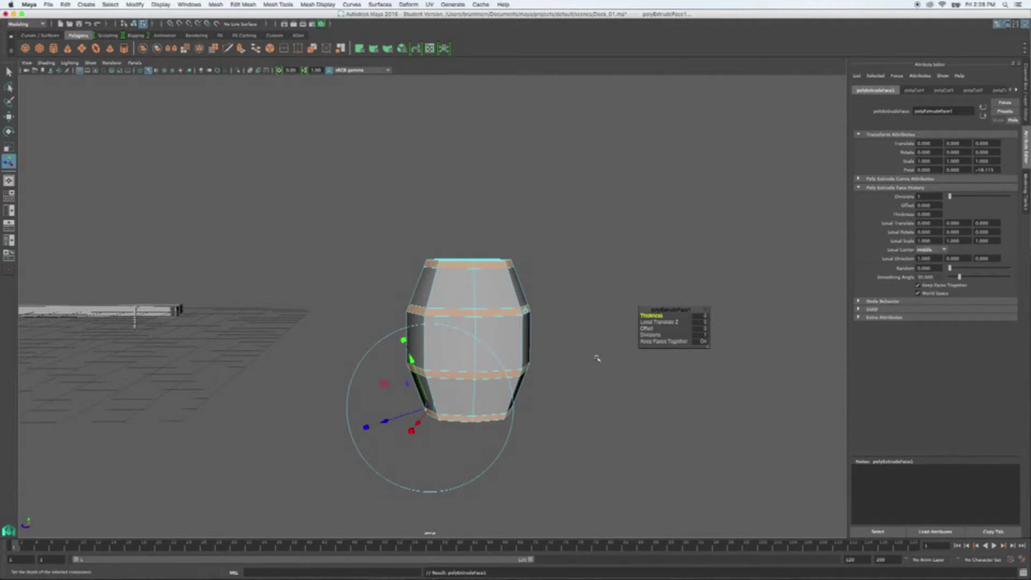
pyautogui.press('r')
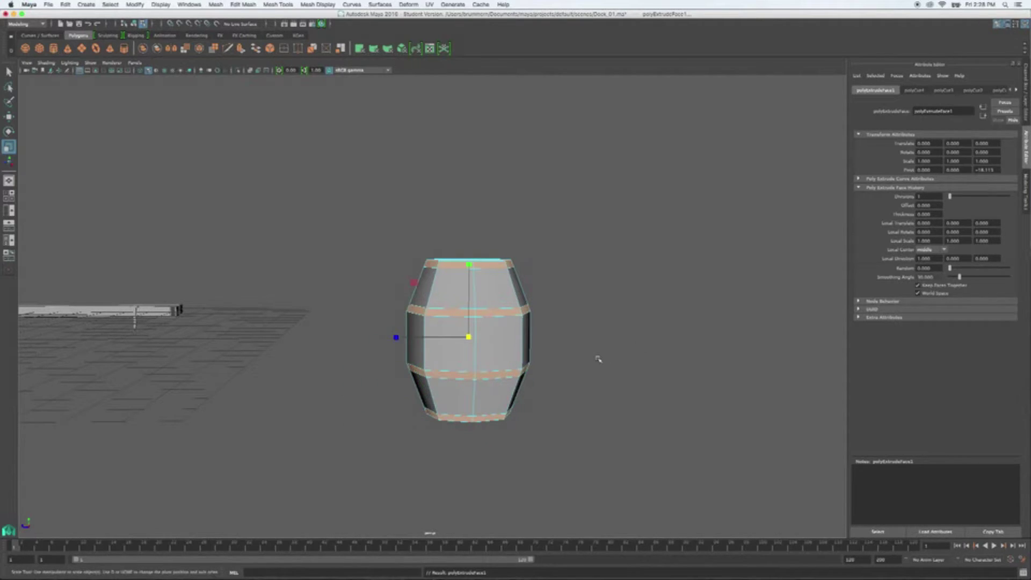
pyautogui.press('space')
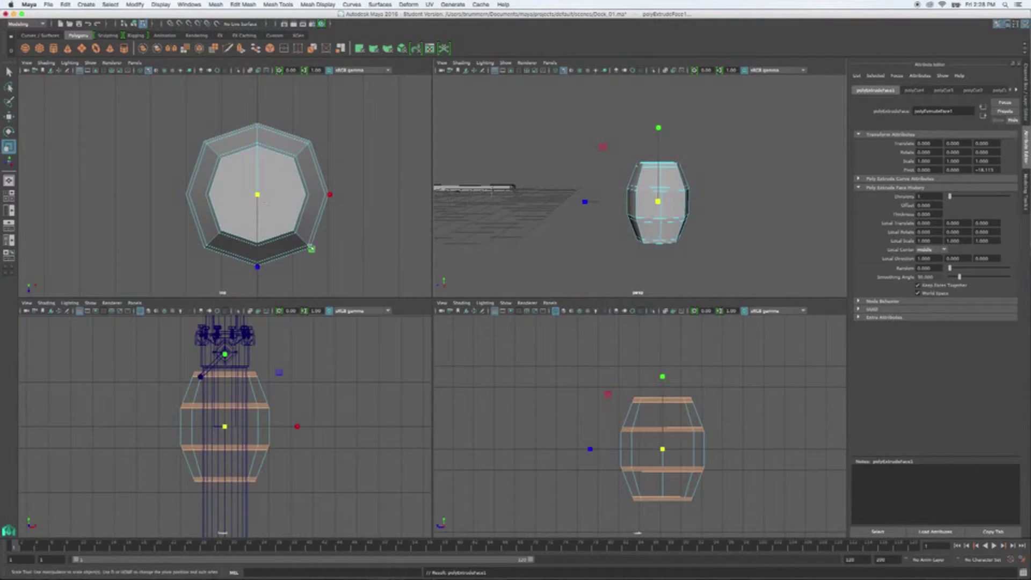
pyautogui.click(312, 248)
pyautogui.moveTo(311, 248); pyautogui.dragTo(312, 249)
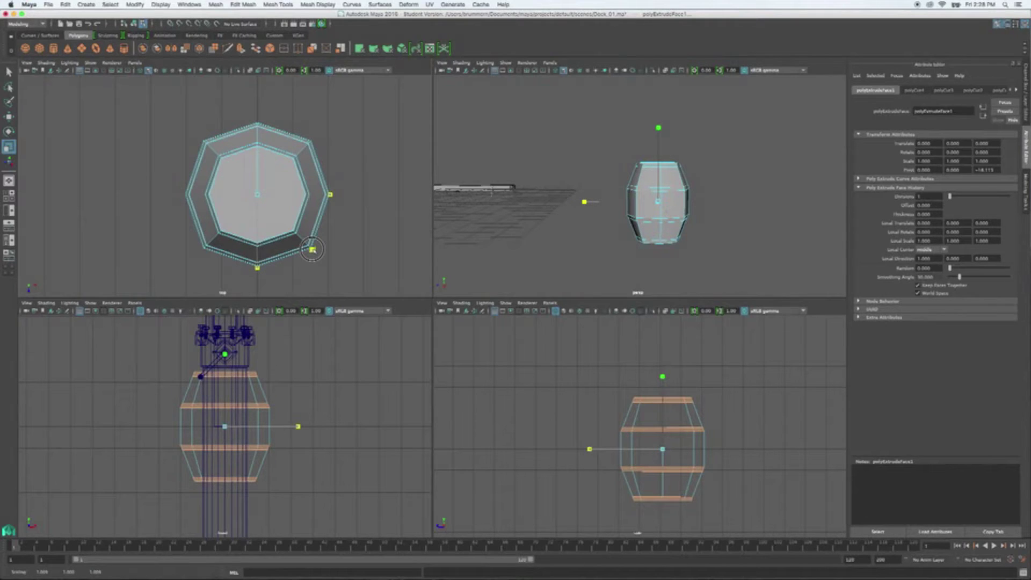
pyautogui.moveTo(313, 250); pyautogui.dragTo(314, 251)
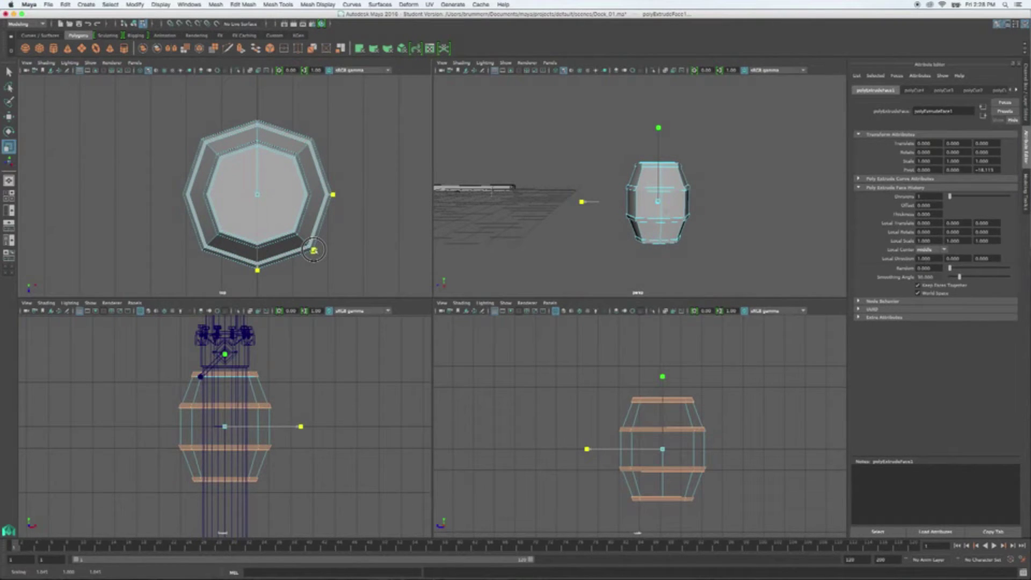
pyautogui.moveTo(313, 250); pyautogui.dragTo(315, 251)
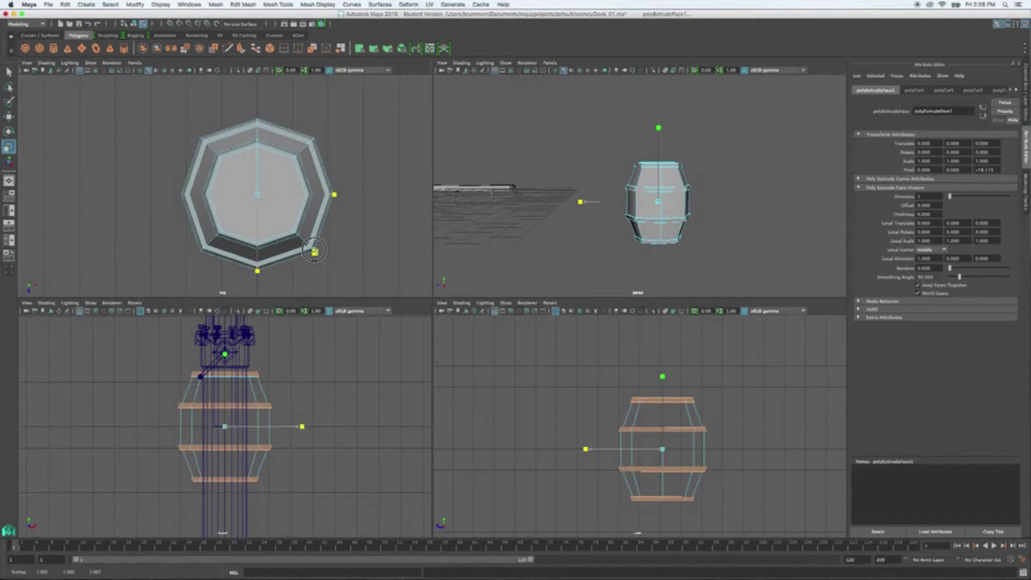
pyautogui.click(314, 251)
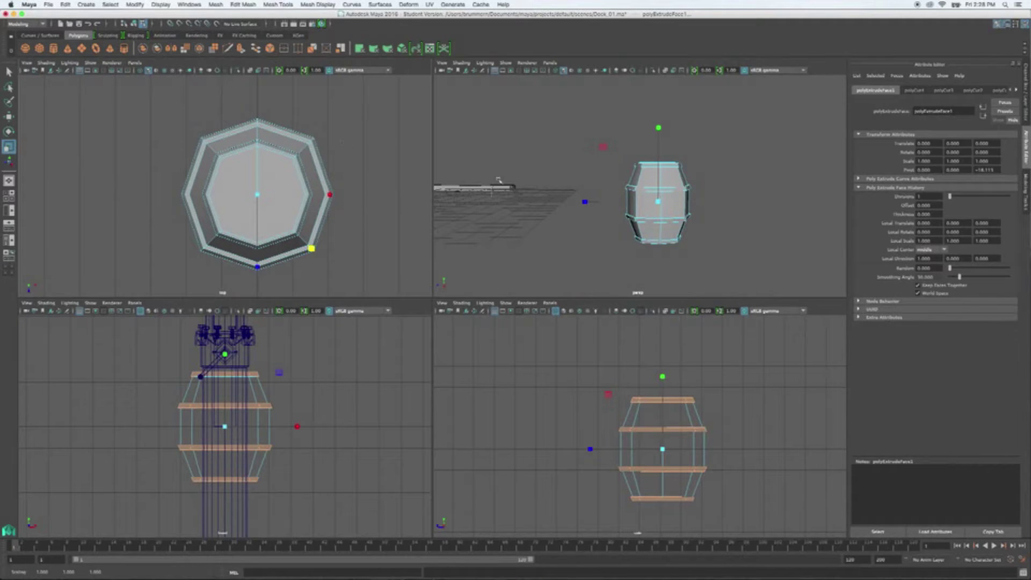
# - Clear the face selection, return to object mode and examine the barrel's hoops in the perspective view
pyautogui.click(720, 207)
pyautogui.moveTo(720, 204)
pyautogui.keyDown('alt'); pyautogui.mouseDown()
pyautogui.moveTo(711, 227)
pyautogui.moveTo(558, 230)
pyautogui.moveTo(734, 216)
pyautogui.moveTo(731, 168)
pyautogui.moveTo(729, 220)
pyautogui.moveTo(704, 203)
pyautogui.mouseUp(); pyautogui.keyUp('alt')
pyautogui.click(673, 197)
pyautogui.moveTo(667, 190); pyautogui.dragTo(692, 179, button='right')
pyautogui.press('space')
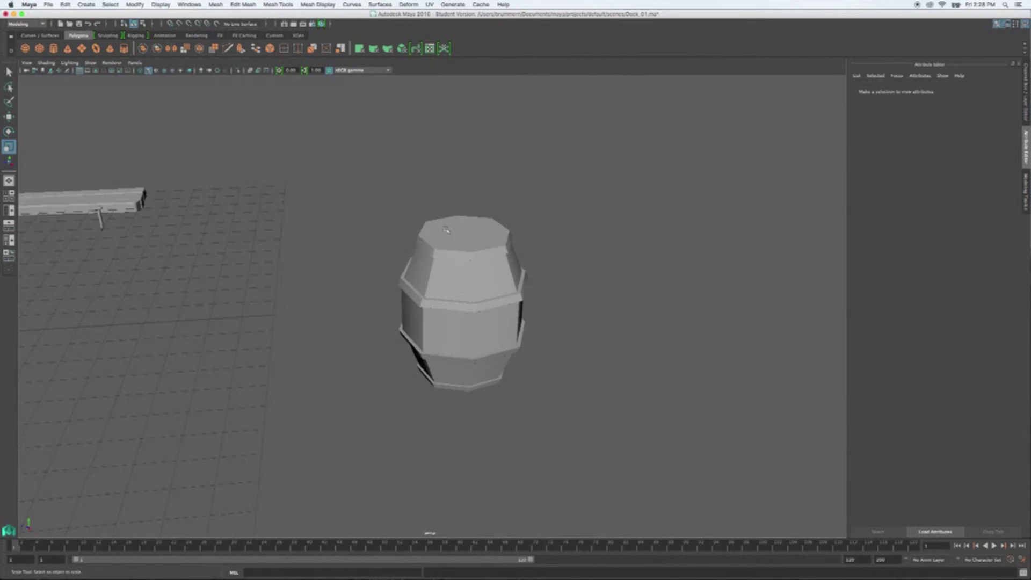
pyautogui.scroll(5, 518, 309)
pyautogui.keyDown('alt'); pyautogui.moveTo(613, 305); pyautogui.dragTo(500, 323); pyautogui.keyUp('alt')
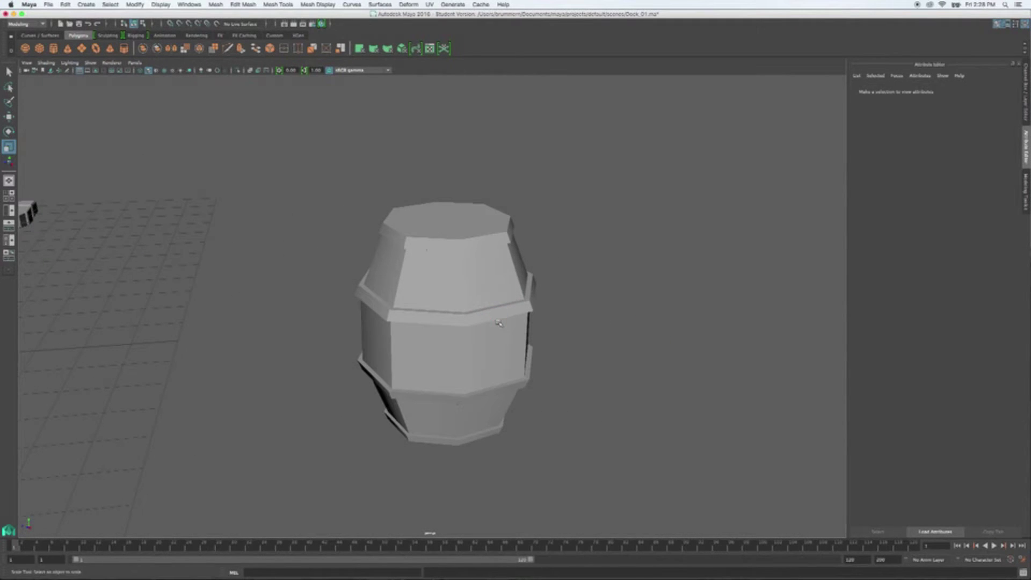
pyautogui.keyDown('alt'); pyautogui.moveTo(459, 220); pyautogui.dragTo(465, 225); pyautogui.keyUp('alt')
# - Switch the barrel to face selection and select the four faces of its top cap
pyautogui.click(465, 226)
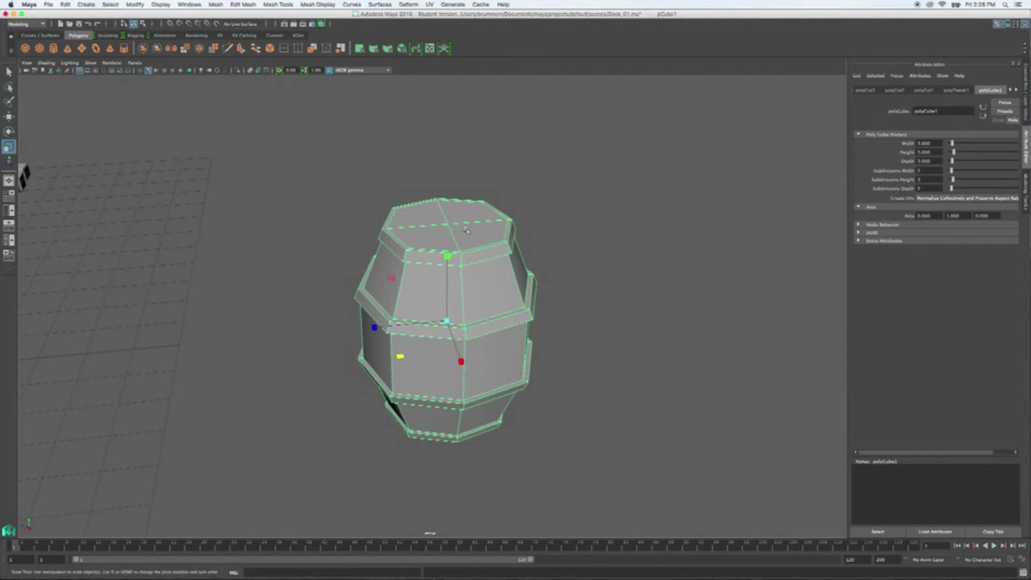
pyautogui.rightClick(466, 230)
pyautogui.moveTo(466, 230); pyautogui.dragTo(466, 251, button='right')
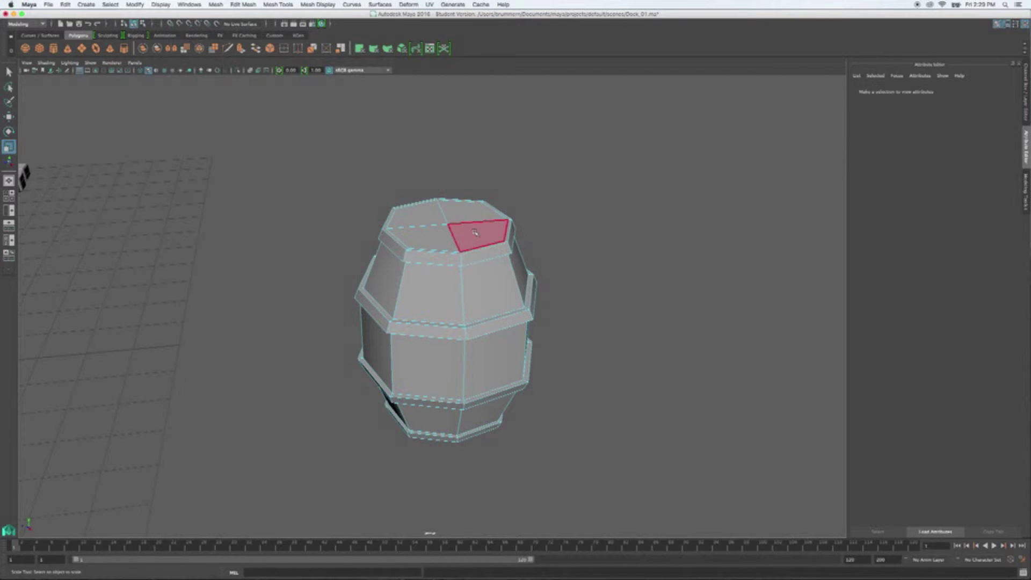
pyautogui.click(475, 233)
pyautogui.keyDown('shift'); pyautogui.click(462, 214); pyautogui.keyUp('shift')
pyautogui.keyDown('shift'); pyautogui.click(427, 216); pyautogui.keyUp('shift')
pyautogui.keyDown('shift'); pyautogui.click(441, 232); pyautogui.keyUp('shift')
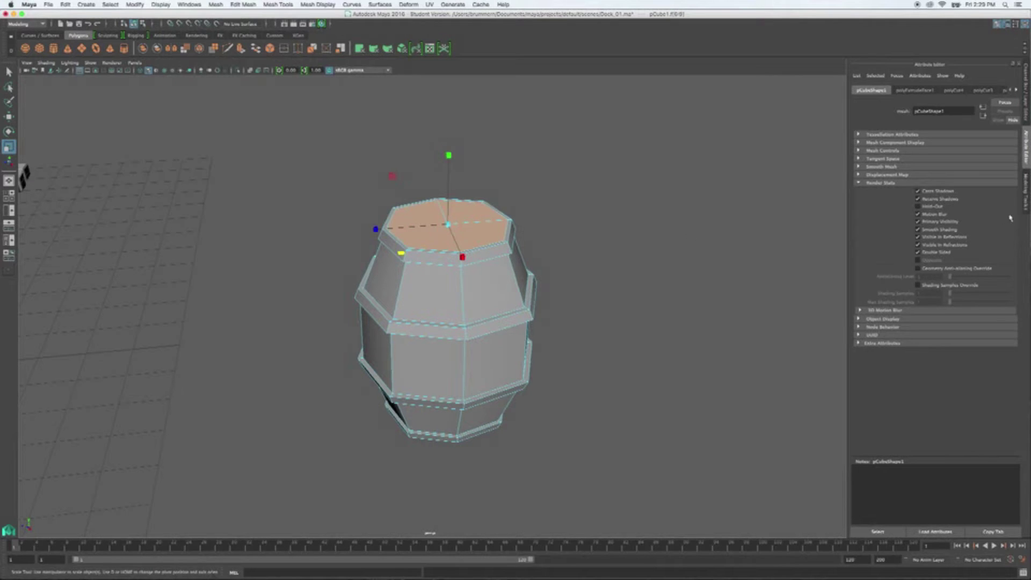
# - Extrude the four top cap faces and scale them inward in X and Z to about 0.87 to form a rim
pyautogui.keyDown('alt'); pyautogui.moveTo(677, 257); pyautogui.dragTo(656, 269); pyautogui.keyUp('alt')
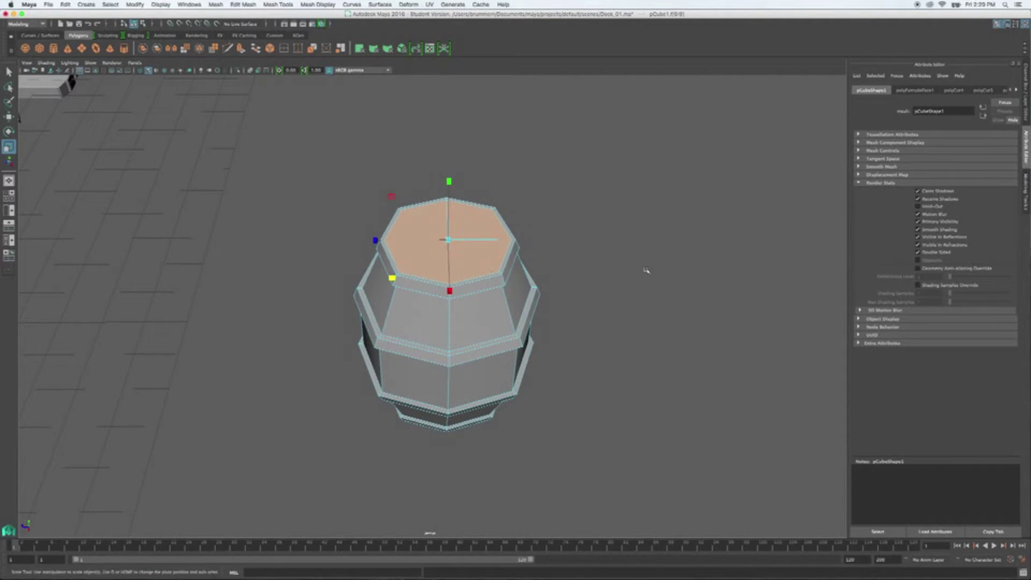
pyautogui.press('space')
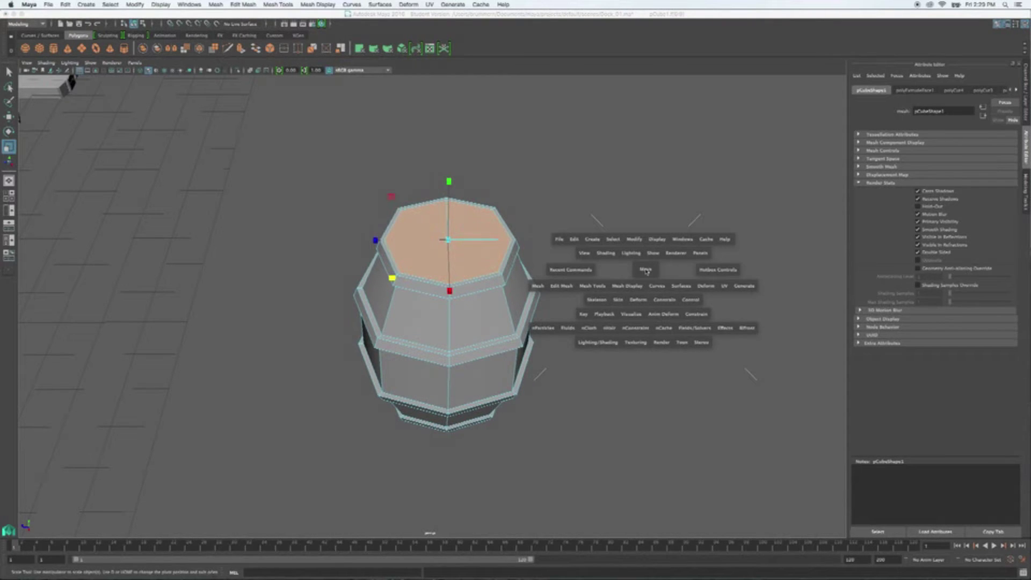
pyautogui.click(562, 286)
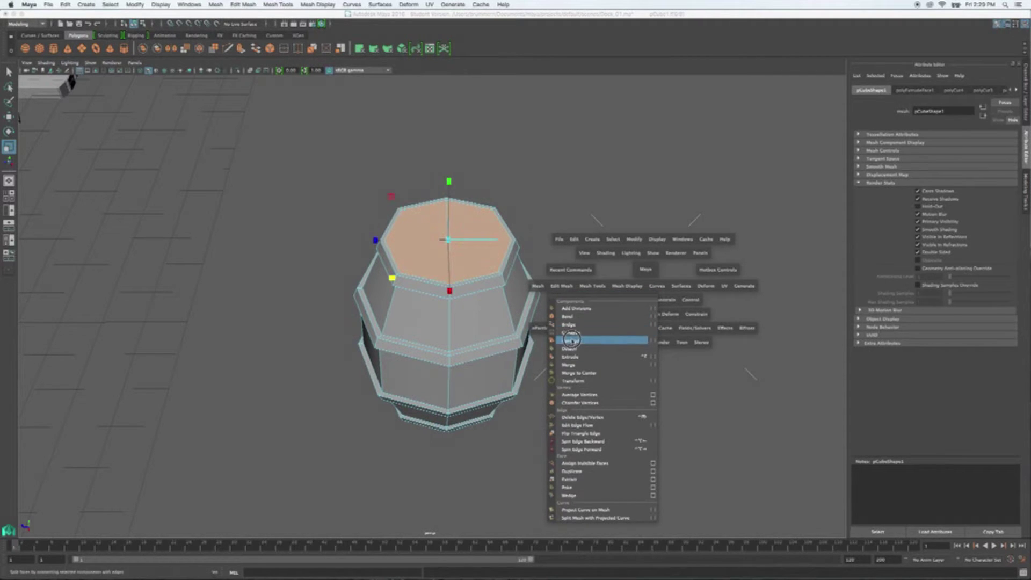
pyautogui.click(573, 356)
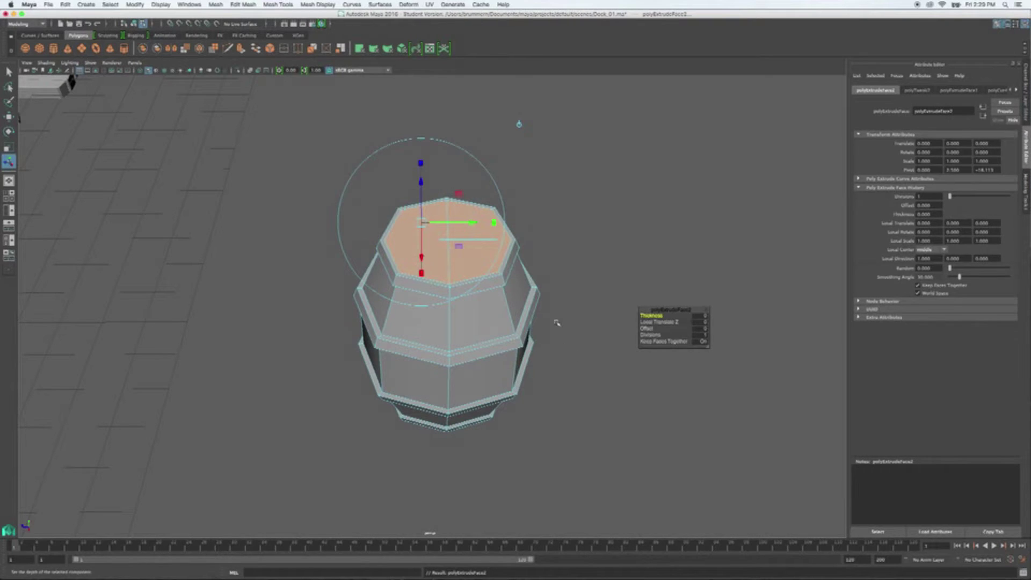
pyautogui.press('r')
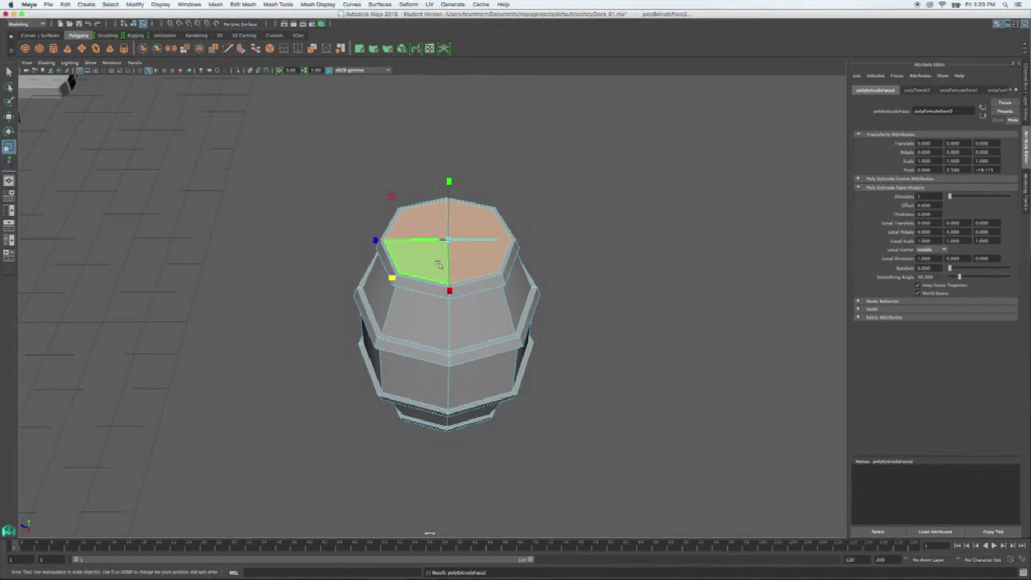
pyautogui.click(392, 278)
pyautogui.moveTo(392, 278); pyautogui.dragTo(398, 275)
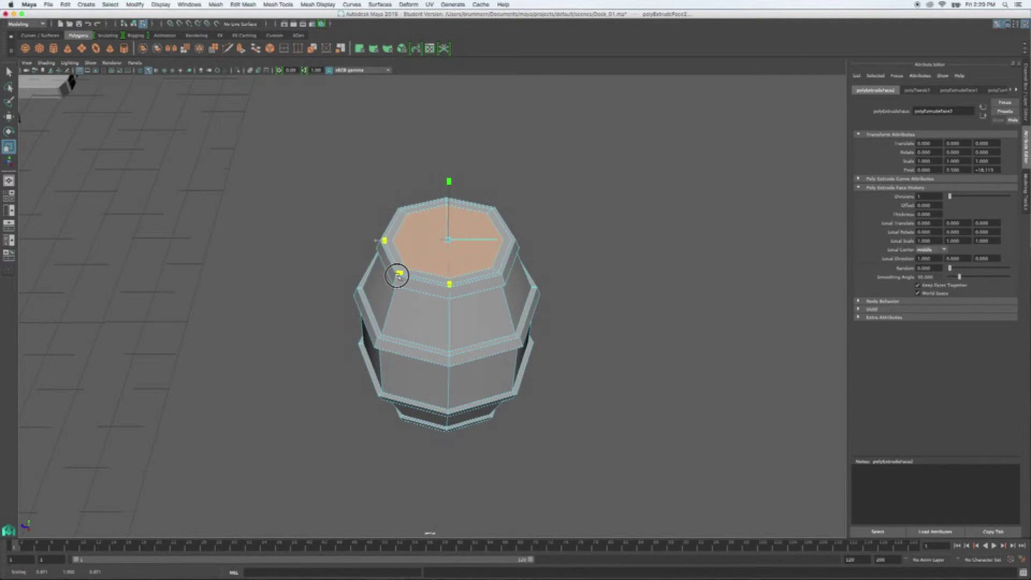
pyautogui.moveTo(398, 275); pyautogui.dragTo(398, 276)
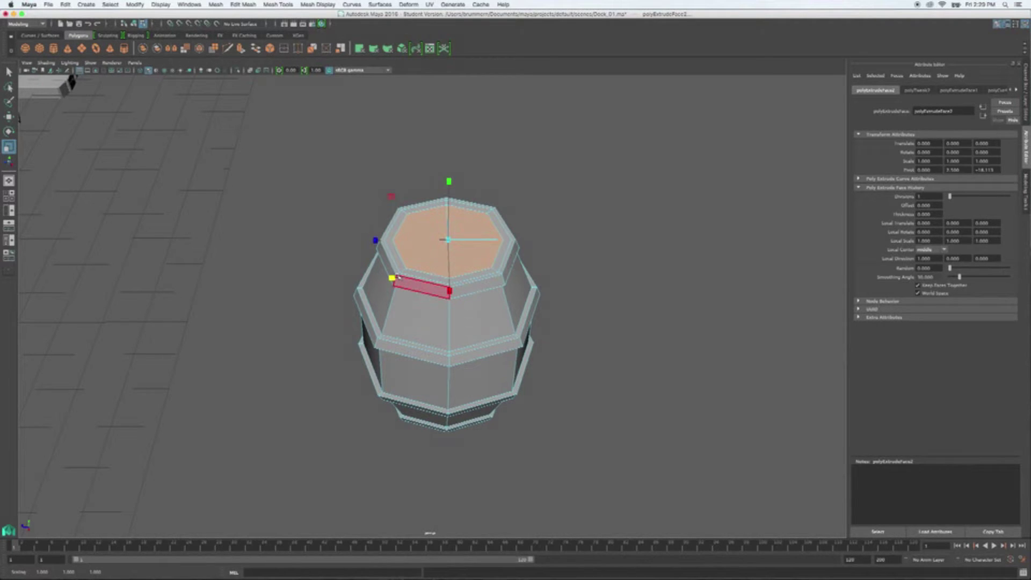
# - Extrude the inset top faces again and move them down inside the barrel to the upper bulge ring in the side view
pyautogui.moveTo(623, 278)
pyautogui.keyDown('alt'); pyautogui.mouseDown()
pyautogui.moveTo(573, 257)
pyautogui.moveTo(522, 292)
pyautogui.moveTo(618, 277)
pyautogui.mouseUp(); pyautogui.keyUp('alt')
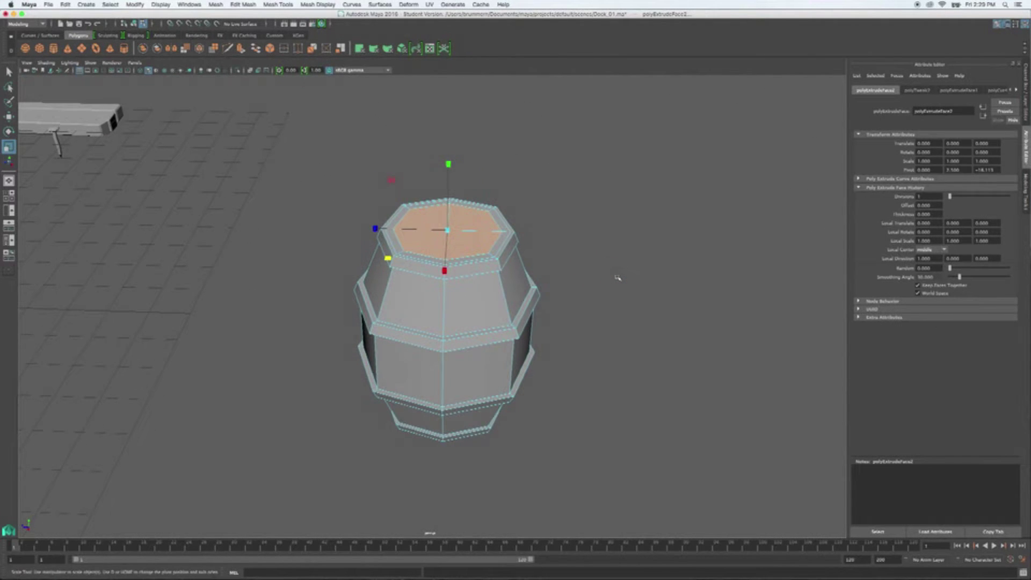
pyautogui.keyDown('alt'); pyautogui.moveTo(617, 278); pyautogui.dragTo(621, 280); pyautogui.keyUp('alt')
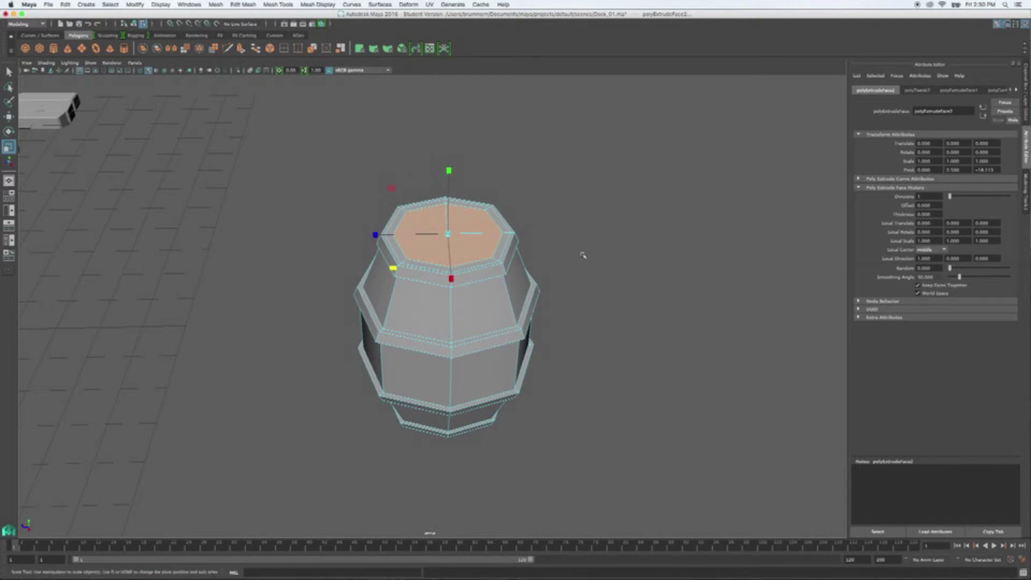
pyautogui.hotkey('ctrl', 'e')
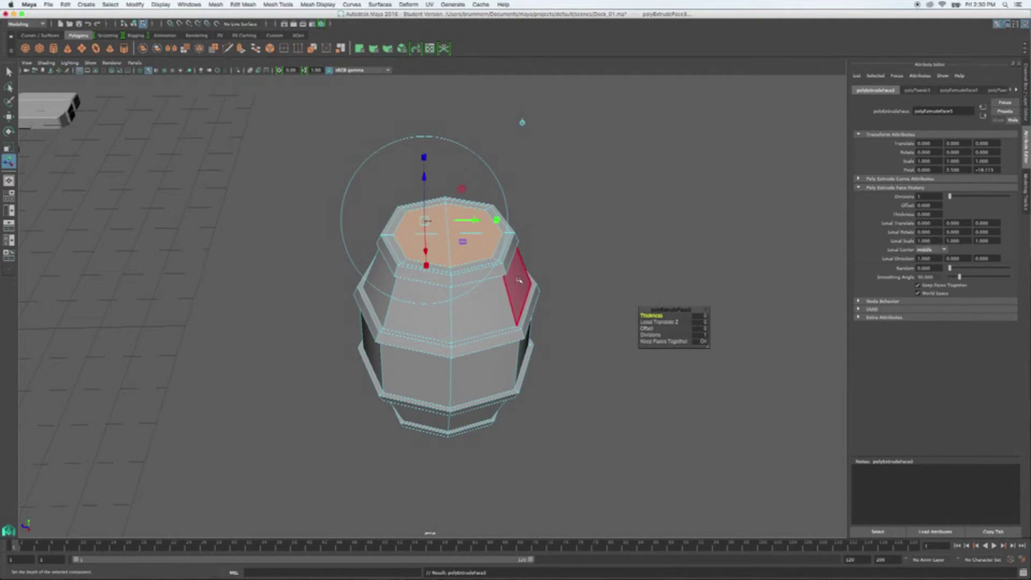
pyautogui.press('w')
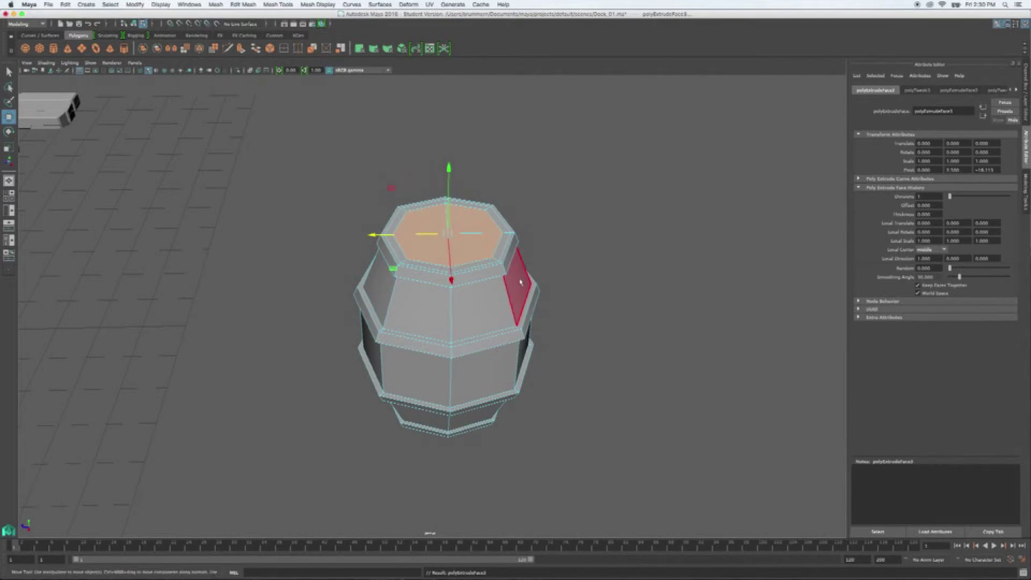
pyautogui.press('space')
pyautogui.press('space')
pyautogui.press('space')
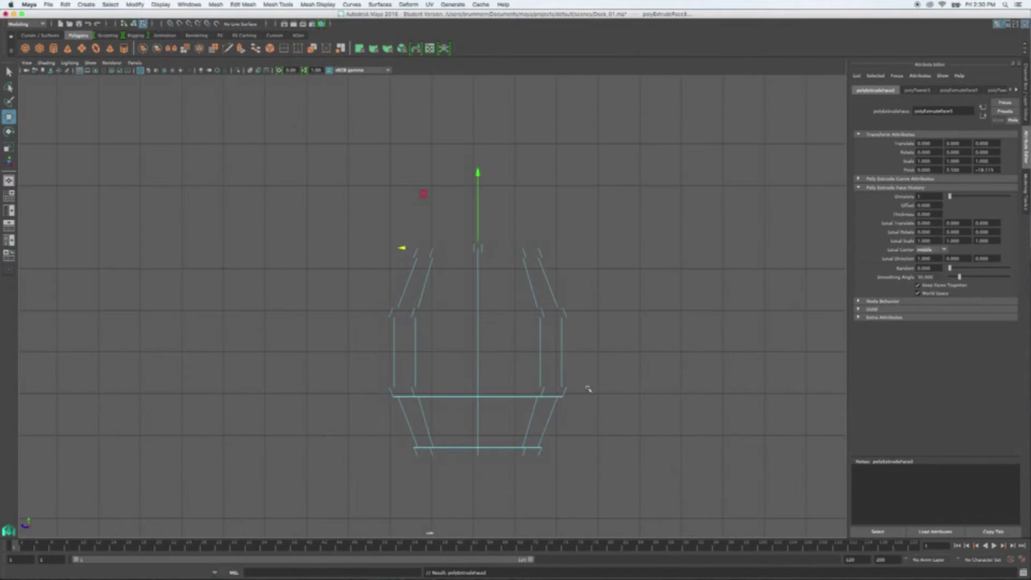
pyautogui.keyDown('alt'); pyautogui.moveTo(501, 251); pyautogui.dragTo(504, 161); pyautogui.keyUp('alt')
pyautogui.click(509, 260)
pyautogui.moveTo(486, 114); pyautogui.dragTo(492, 204)
# - Scale the lowered faces outward so the upper inner wall runs parallel to the barrel's outer wall
pyautogui.press('r')
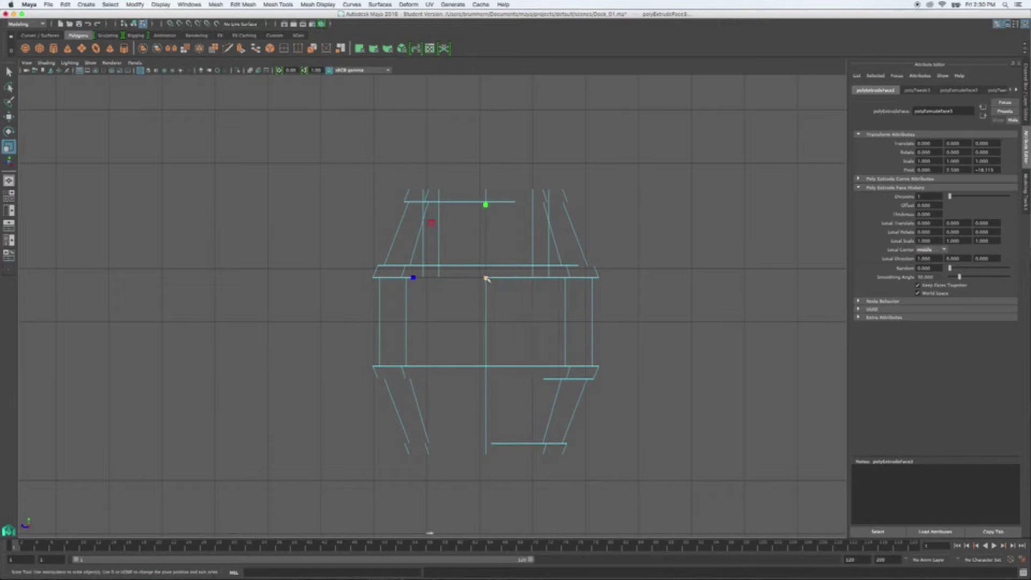
pyautogui.moveTo(486, 278); pyautogui.dragTo(533, 278)
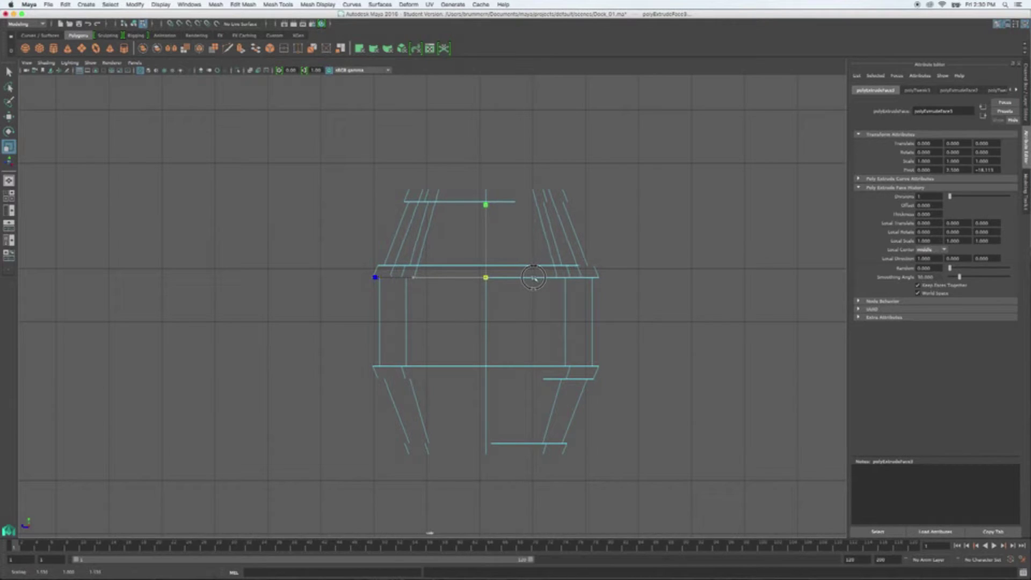
pyautogui.moveTo(534, 278); pyautogui.dragTo(535, 278)
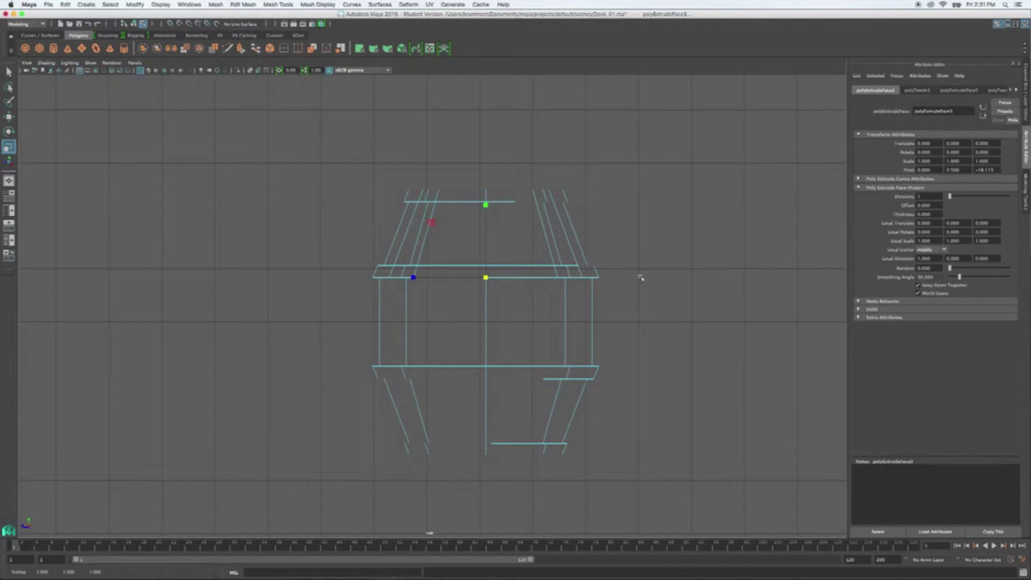
# - Extrude the inner faces and move them straight down to the level of the lower bulge ring
pyautogui.hotkey('ctrl', 'e')
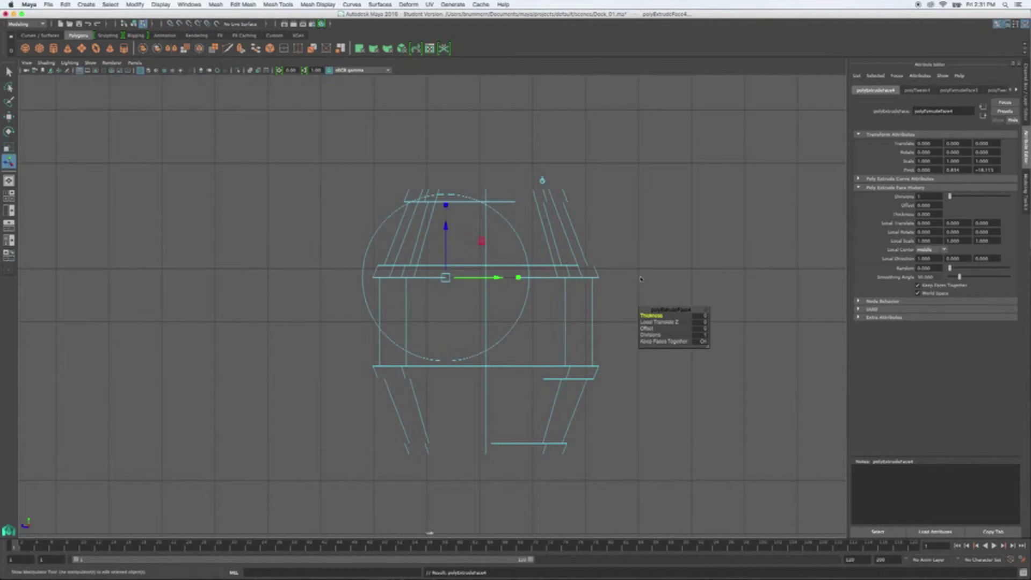
pyautogui.press('w')
pyautogui.click(486, 203)
pyautogui.moveTo(486, 203); pyautogui.dragTo(502, 292)
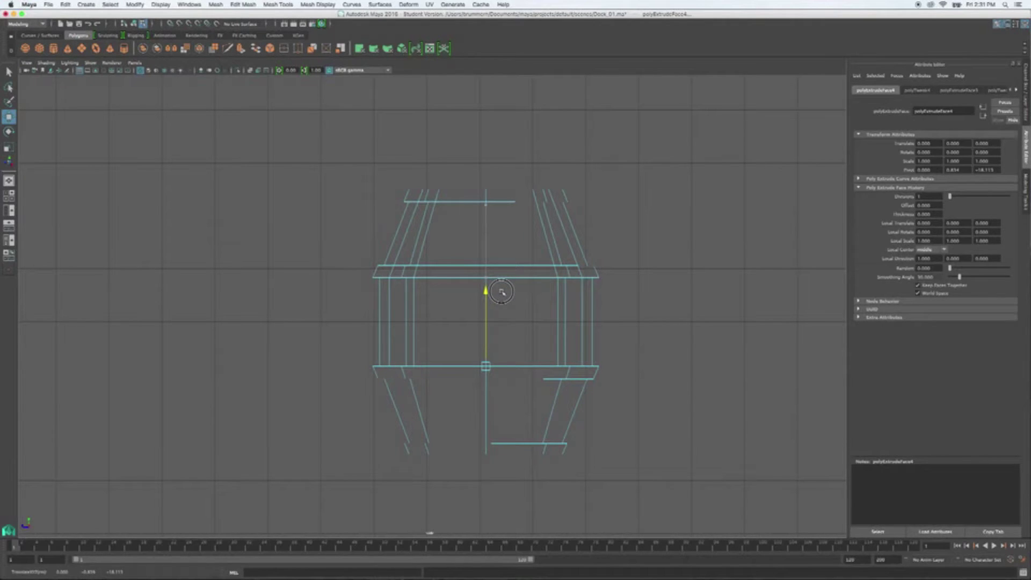
pyautogui.moveTo(502, 292); pyautogui.dragTo(502, 291)
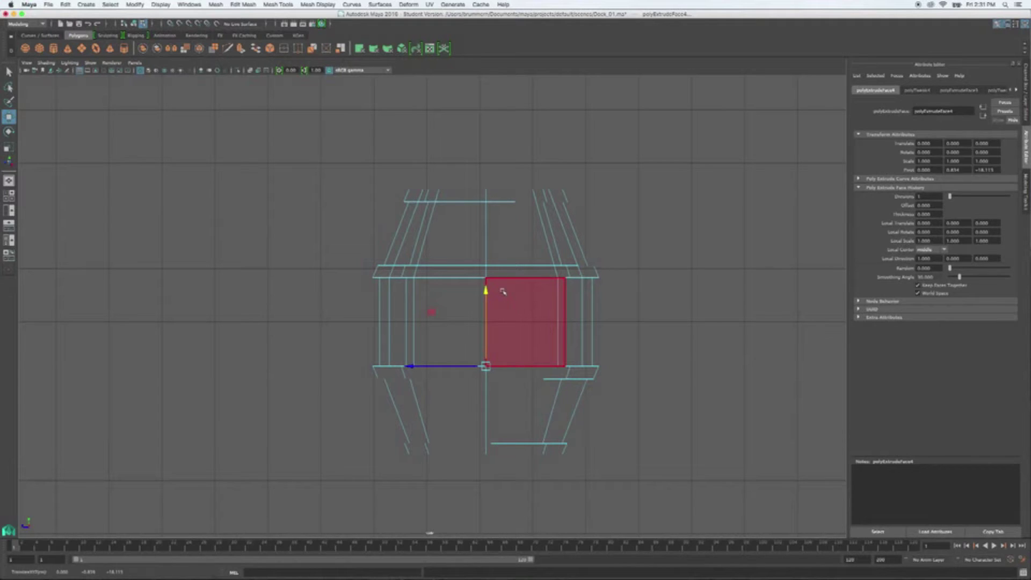
# - Extrude the inner faces once more and lower them to the barrel's bottom rim
pyautogui.hotkey('ctrl', 'e')
pyautogui.press('w')
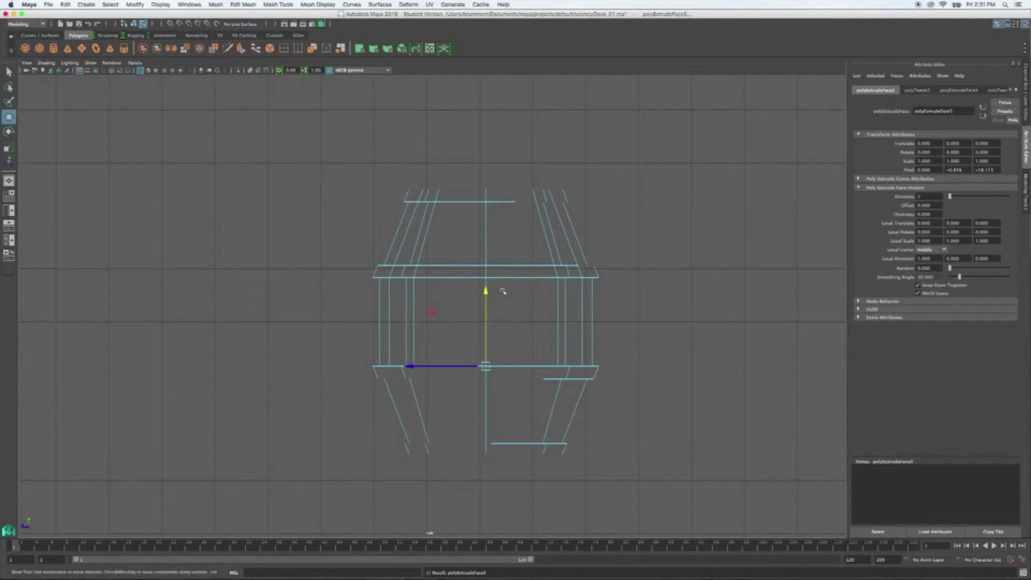
pyautogui.moveTo(486, 292); pyautogui.dragTo(488, 369)
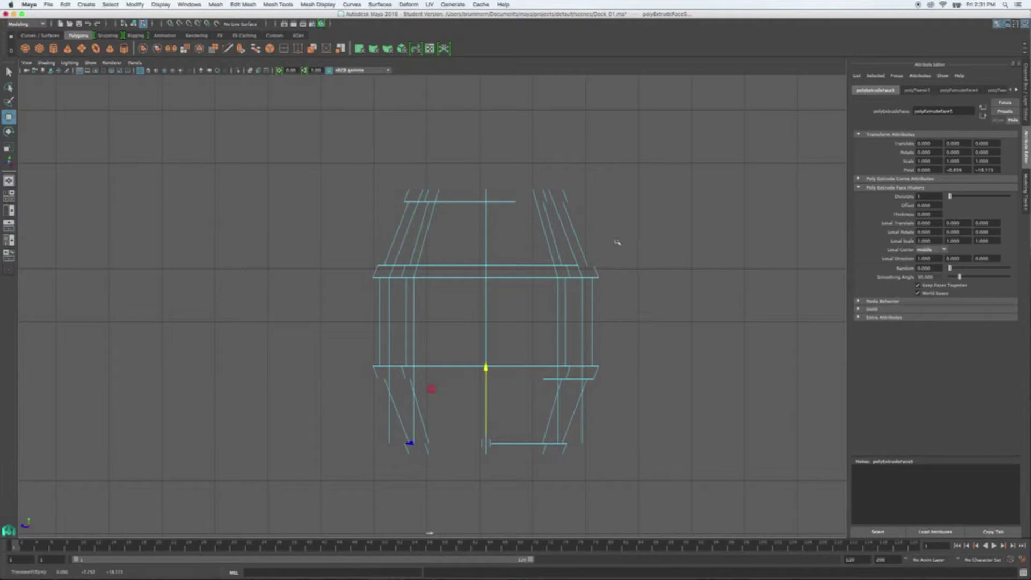
# - Scale the inner floor faces inward to about 0.68 so the lower inner wall stays inside the tapered outer wall
pyautogui.press('space')
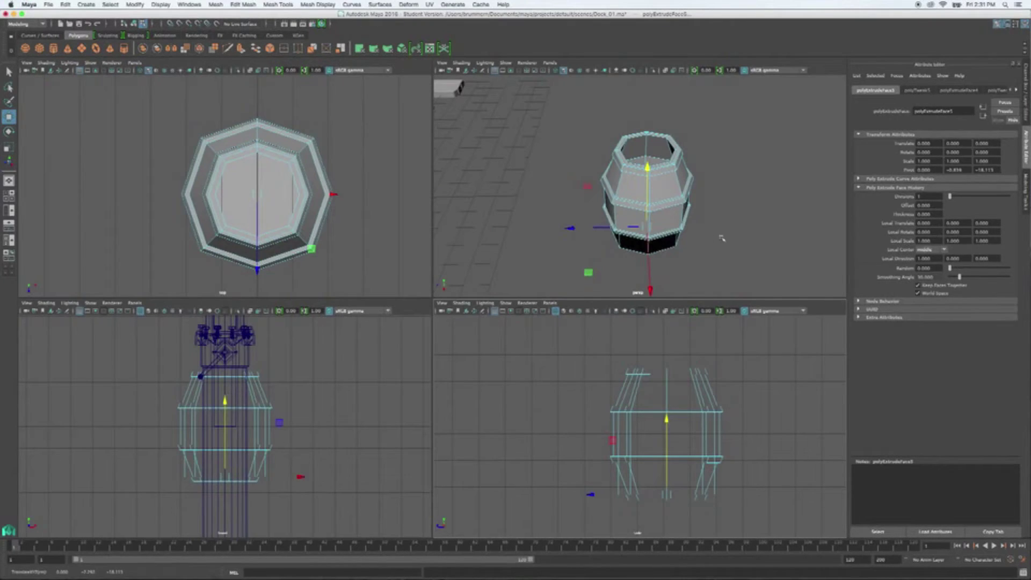
pyautogui.keyDown('alt'); pyautogui.moveTo(743, 240); pyautogui.dragTo(697, 179); pyautogui.keyUp('alt')
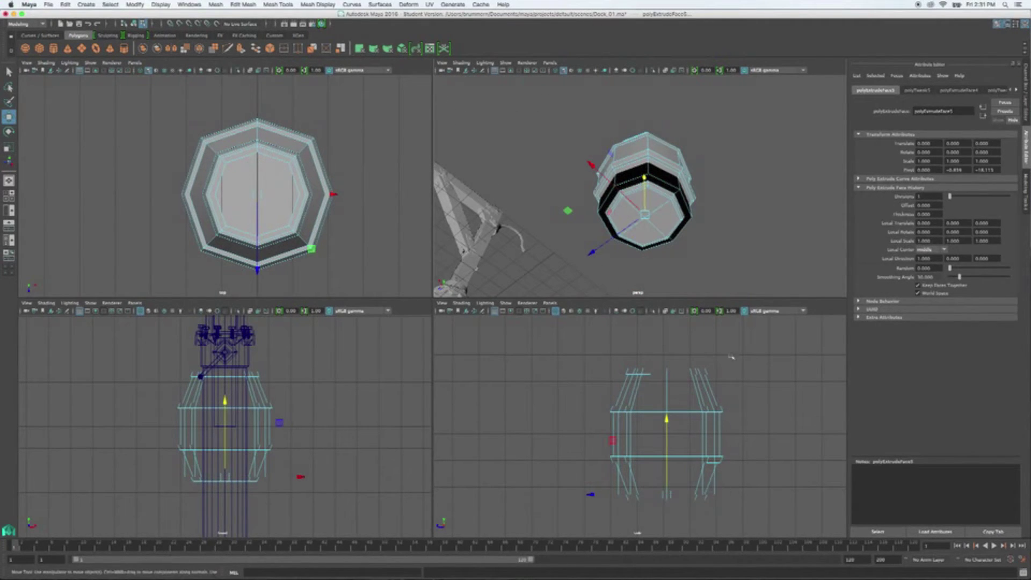
pyautogui.keyDown('alt'); pyautogui.moveTo(736, 188); pyautogui.dragTo(766, 217); pyautogui.keyUp('alt')
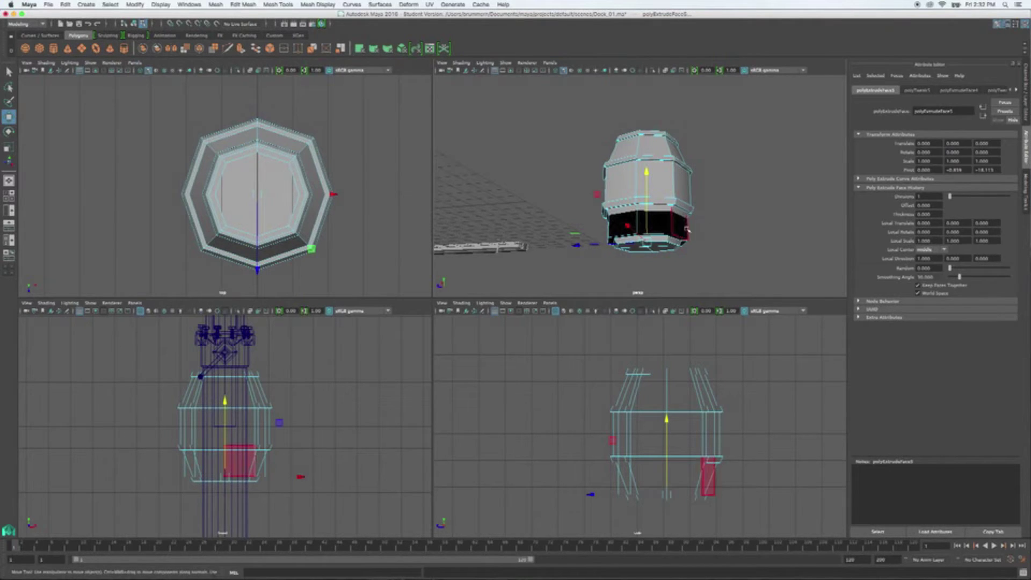
pyautogui.keyDown('alt'); pyautogui.moveTo(714, 219); pyautogui.dragTo(734, 230); pyautogui.keyUp('alt')
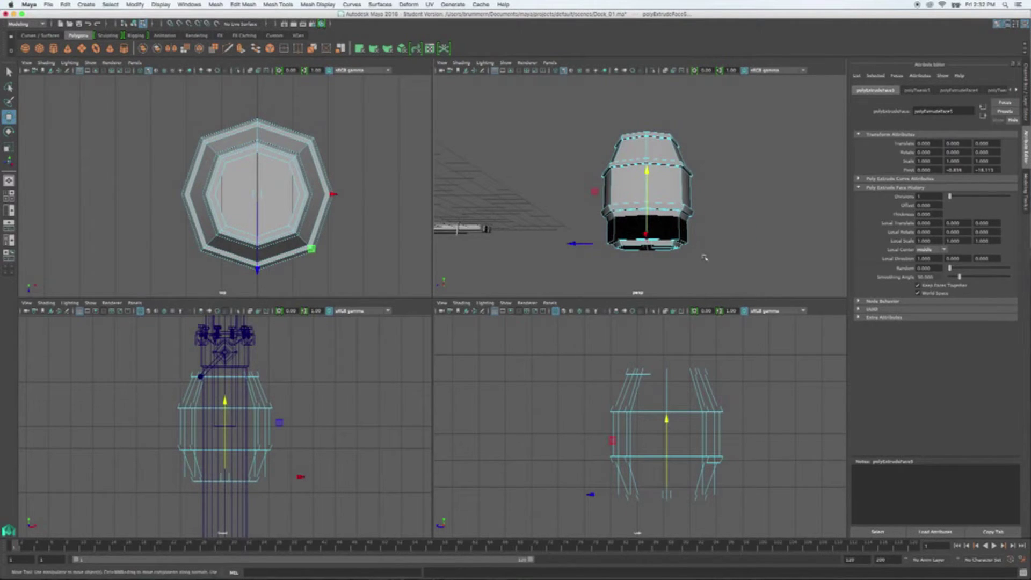
pyautogui.press('r')
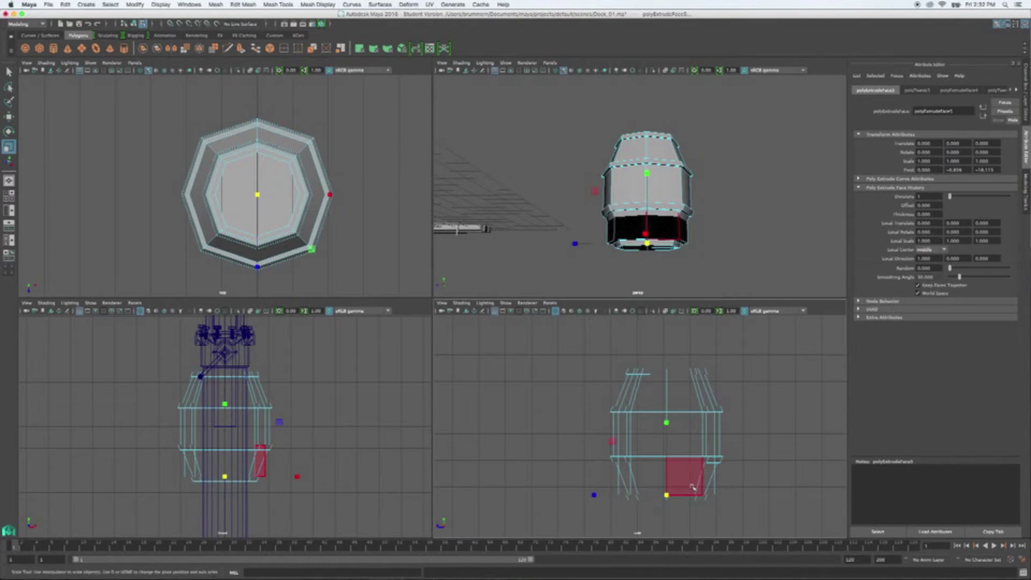
pyautogui.moveTo(666, 495); pyautogui.dragTo(647, 499)
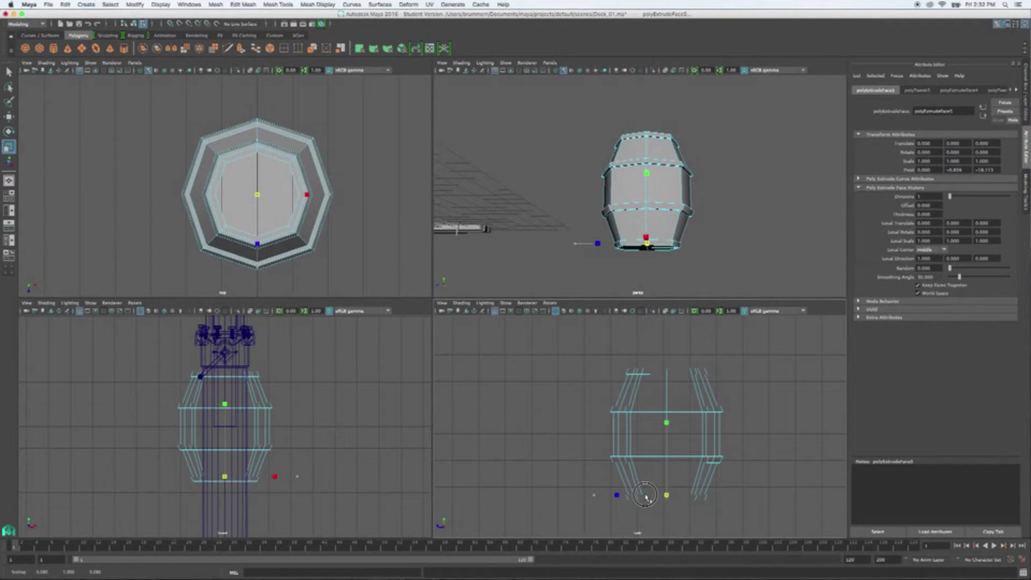
pyautogui.moveTo(646, 496); pyautogui.dragTo(646, 497)
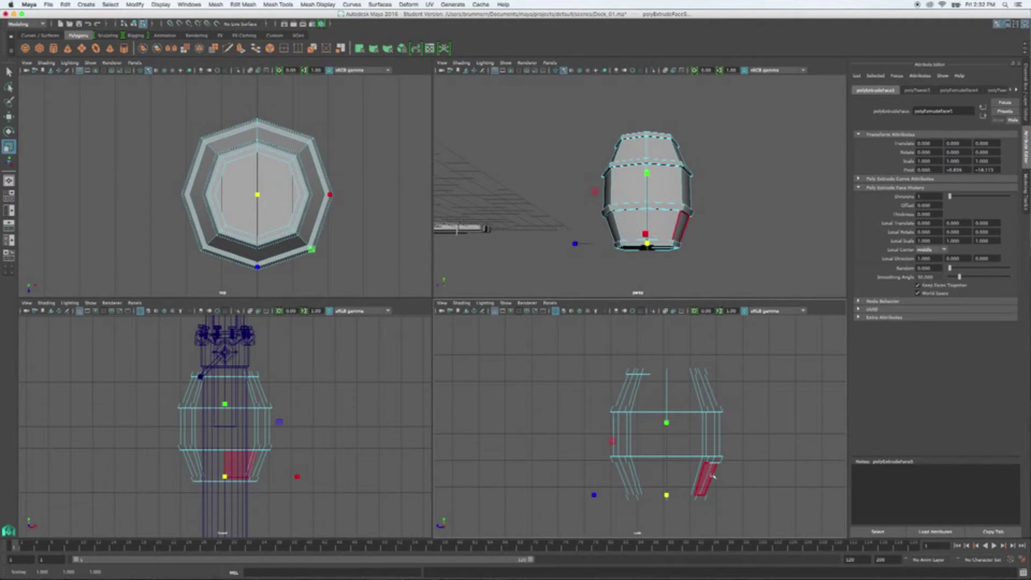
# - Fine-tune the height of the inner floor faces against the bottom rim in the side view
pyautogui.press('space')
pyautogui.scroll(3, 596, 416)
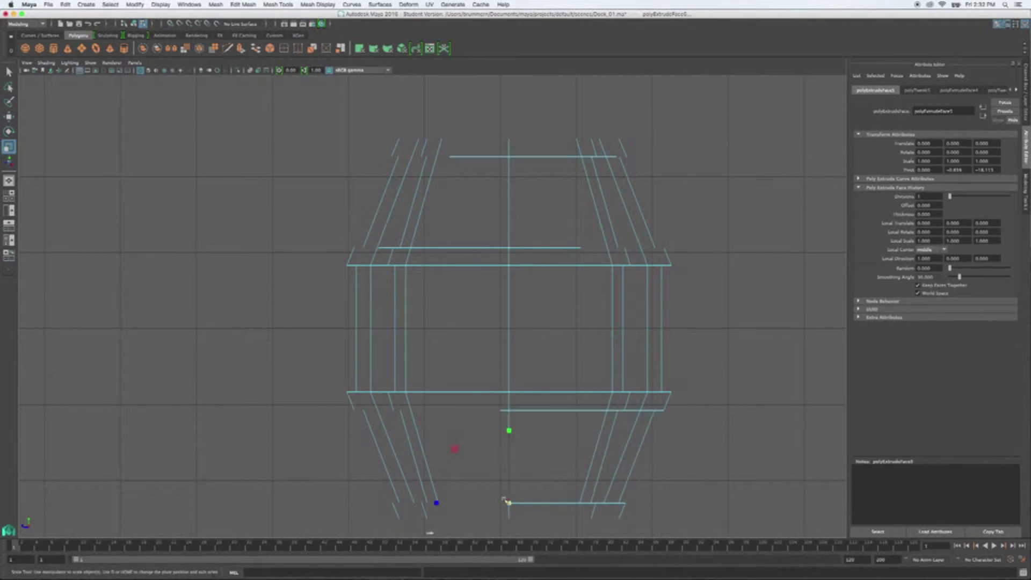
pyautogui.press('w')
pyautogui.moveTo(510, 428)
pyautogui.mouseDown()
pyautogui.moveTo(510, 416)
pyautogui.moveTo(510, 428)
pyautogui.mouseUp()
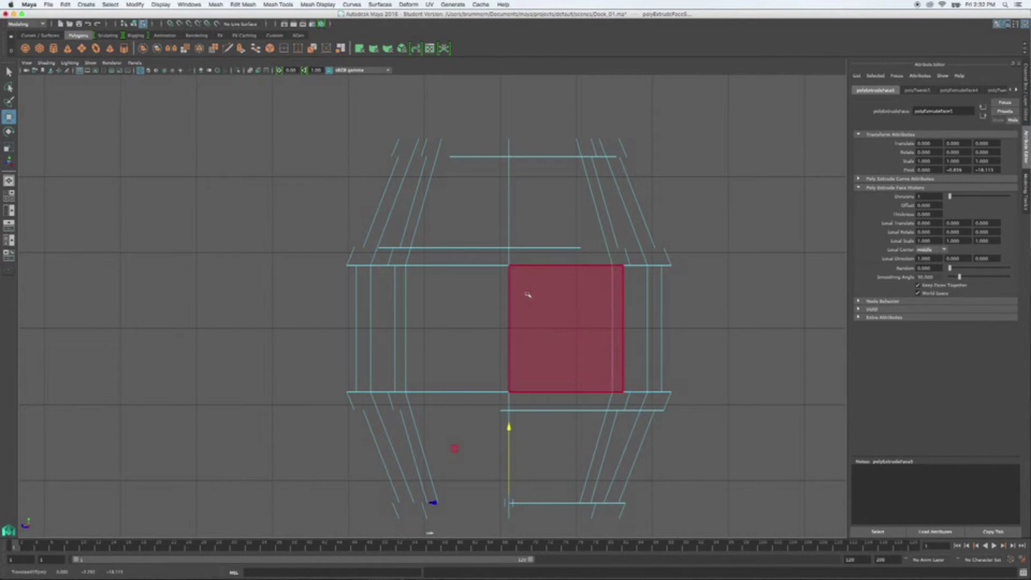
# - Clear the face selection and examine the hollowed barrel from above in the perspective view
pyautogui.press('space')
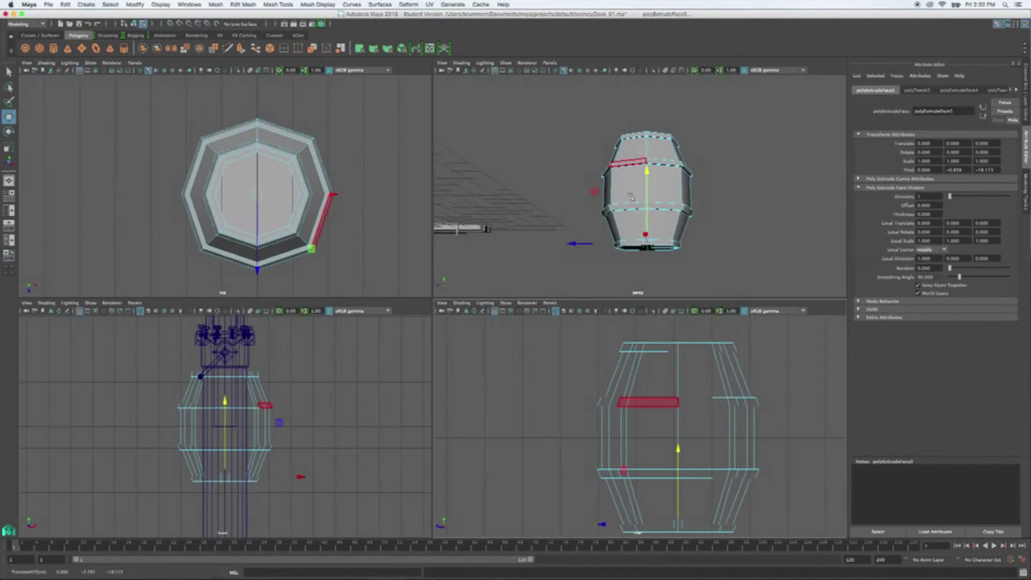
pyautogui.press('space')
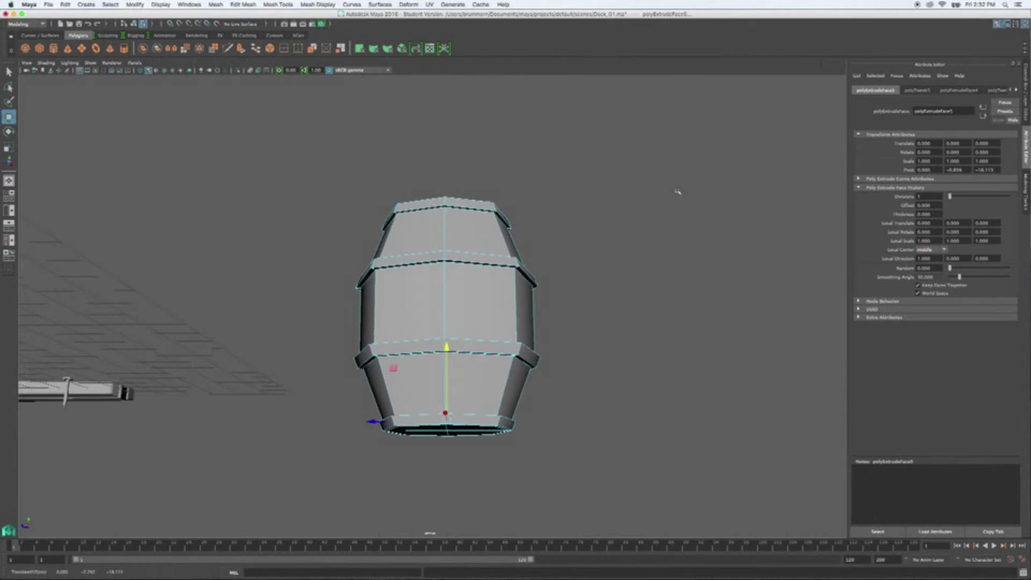
pyautogui.keyDown('alt'); pyautogui.moveTo(617, 294); pyautogui.dragTo(587, 340); pyautogui.keyUp('alt')
pyautogui.click(610, 306)
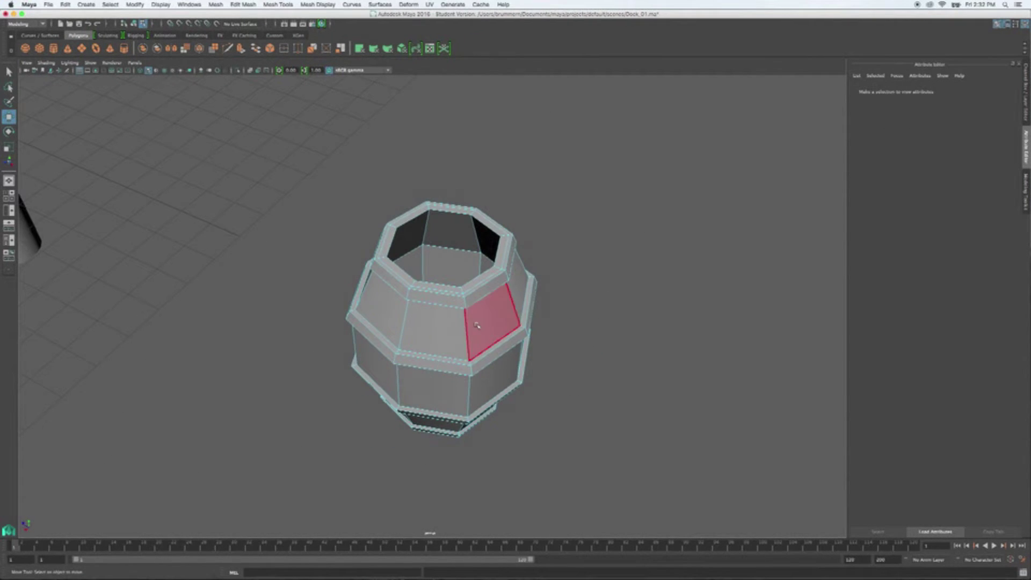
# - Return the barrel to object mode and snap its pivot point down to the centre of its base
pyautogui.moveTo(477, 325); pyautogui.dragTo(490, 297, button='right')
pyautogui.keyDown('alt'); pyautogui.moveTo(490, 297); pyautogui.dragTo(503, 389); pyautogui.keyUp('alt')
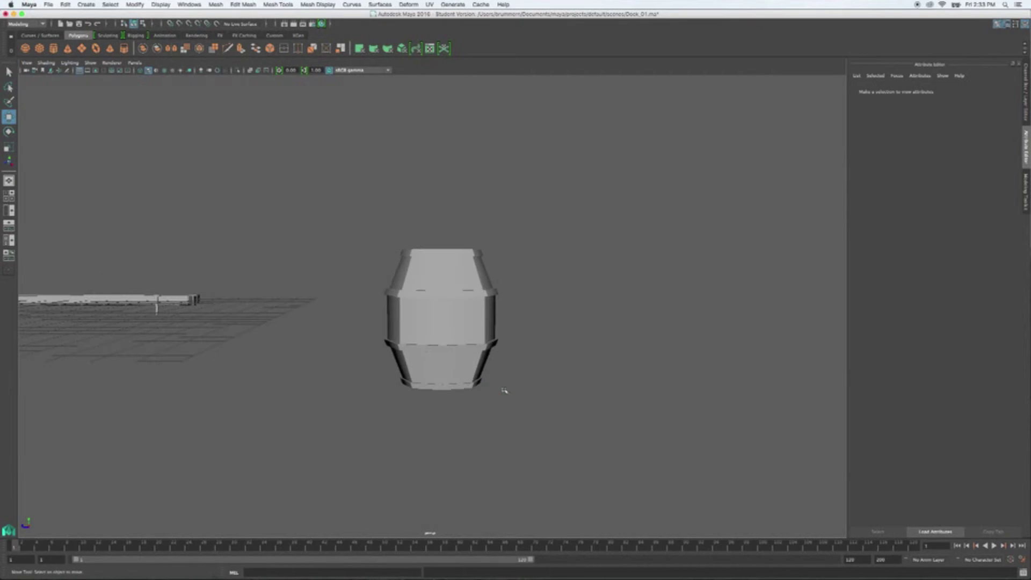
pyautogui.click(466, 325)
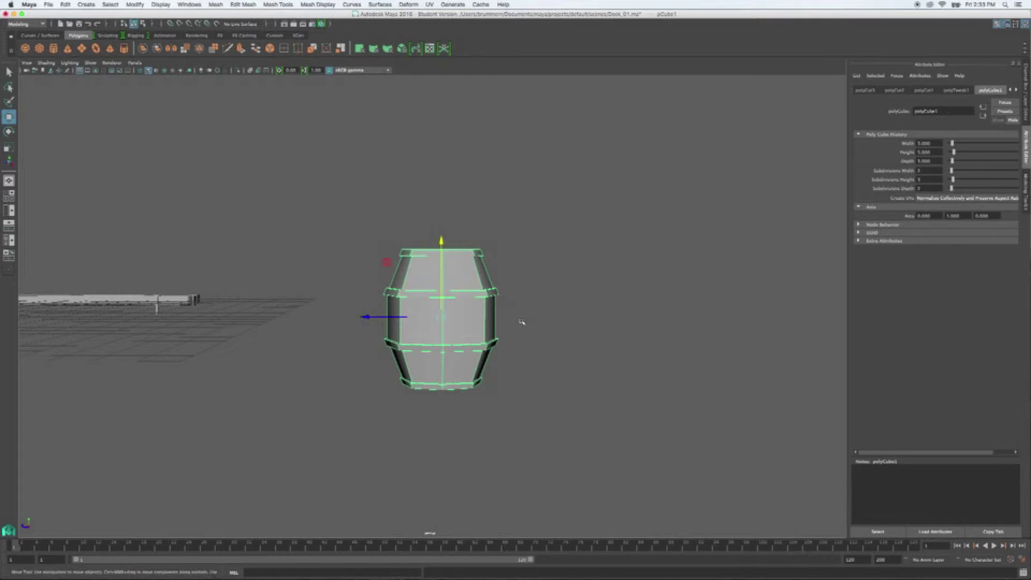
pyautogui.press('d')
pyautogui.keyDown('alt'); pyautogui.moveTo(536, 329); pyautogui.dragTo(542, 312); pyautogui.keyUp('alt')
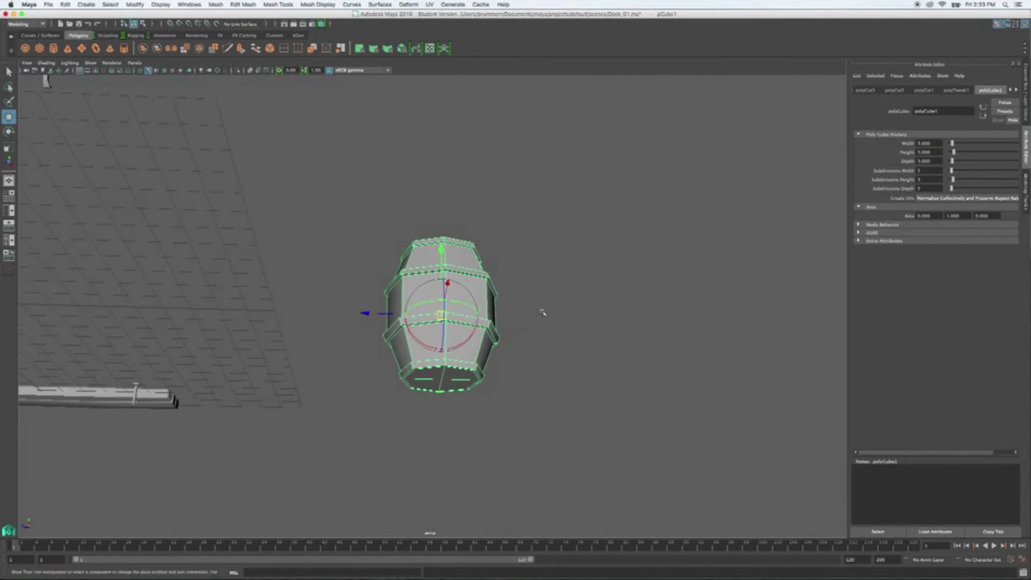
pyautogui.press('v')
pyautogui.click(189, 24)
pyautogui.moveTo(441, 248); pyautogui.dragTo(442, 382)
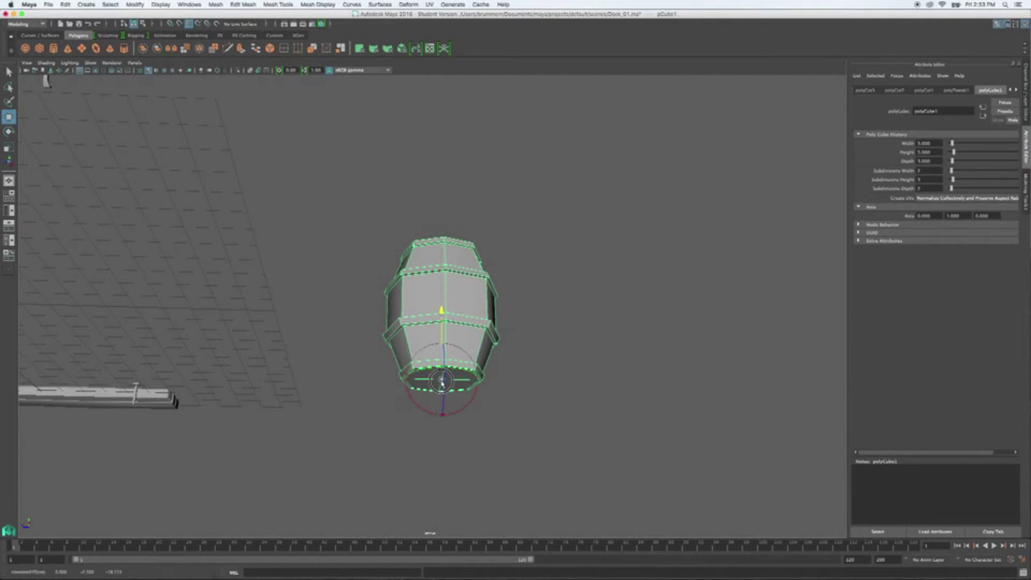
pyautogui.press('d')
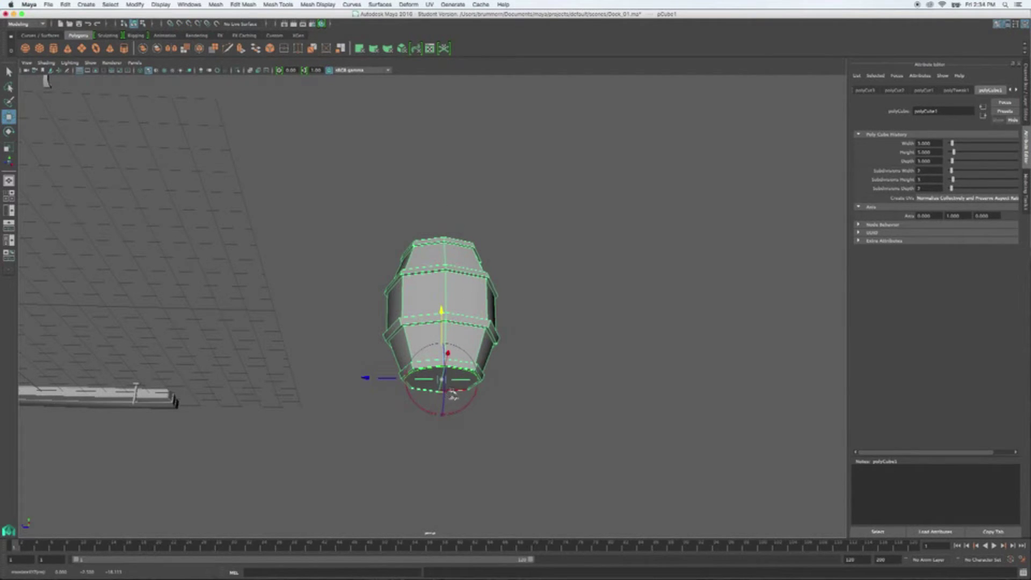
pyautogui.press('w')
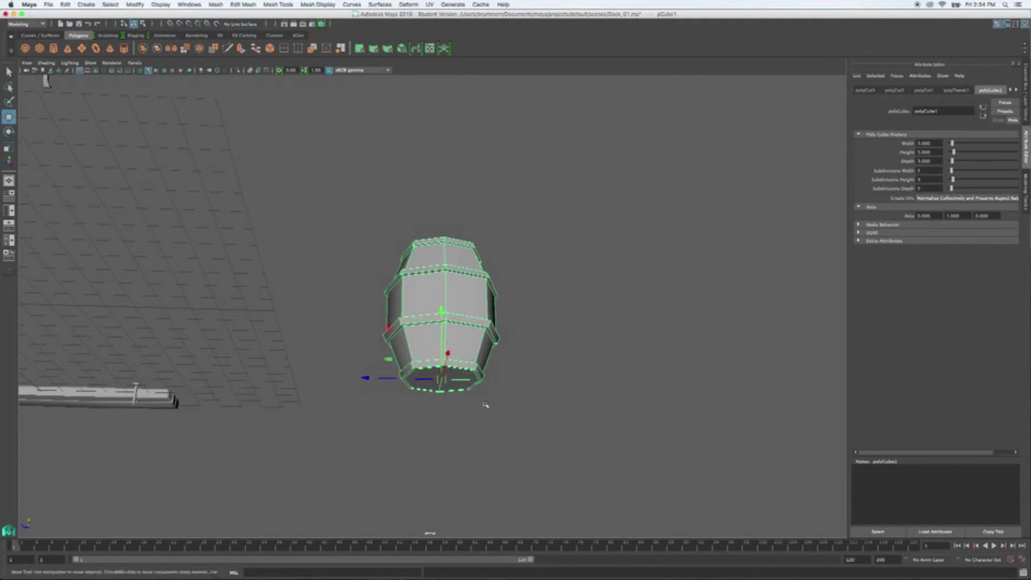
# - Snap the barrel onto the grid's far corner beside the dock plank, then clear the selection
pyautogui.moveTo(573, 345)
pyautogui.keyDown('alt'); pyautogui.mouseDown()
pyautogui.moveTo(546, 349)
pyautogui.moveTo(554, 368)
pyautogui.moveTo(568, 364)
pyautogui.mouseUp(); pyautogui.keyUp('alt')
pyautogui.keyDown('alt'); pyautogui.moveTo(460, 409); pyautogui.dragTo(355, 386); pyautogui.keyUp('alt')
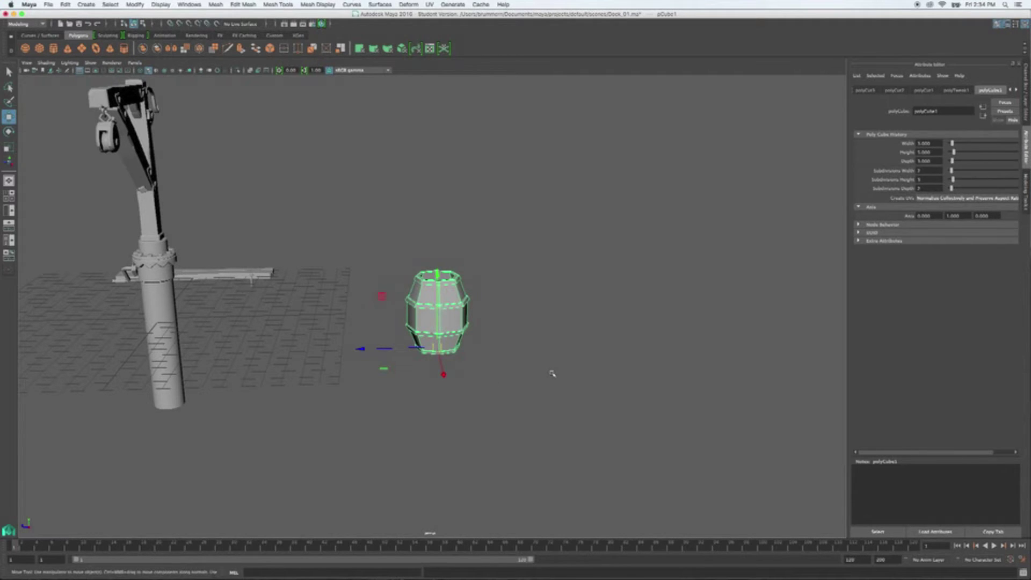
pyautogui.keyDown('alt'); pyautogui.moveTo(558, 357); pyautogui.dragTo(555, 367); pyautogui.keyUp('alt')
pyautogui.press('x')
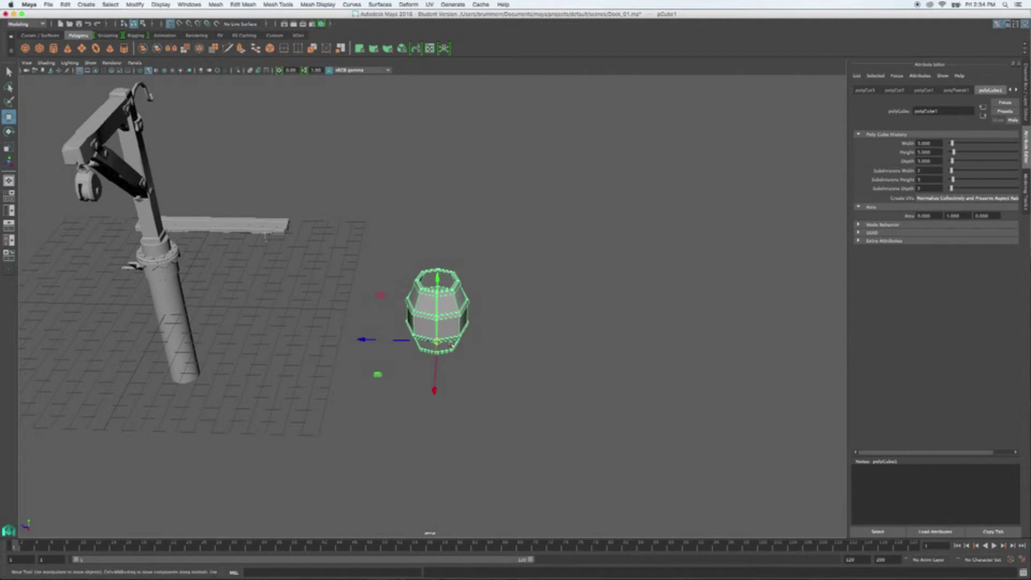
pyautogui.moveTo(437, 342); pyautogui.dragTo(364, 222)
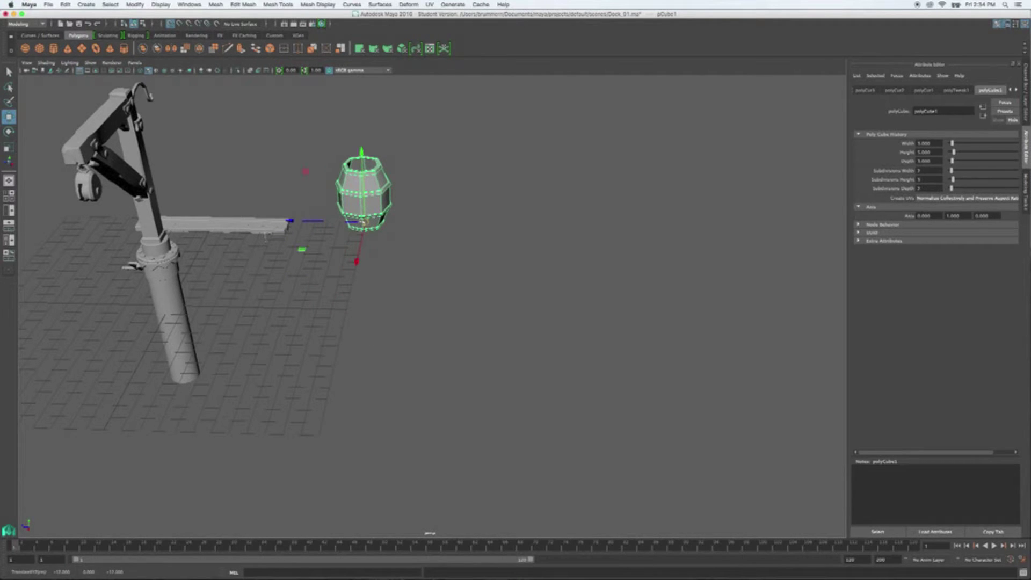
pyautogui.keyDown('alt'); pyautogui.moveTo(433, 339); pyautogui.dragTo(456, 351); pyautogui.keyUp('alt')
pyautogui.click(455, 351)
pyautogui.keyDown('alt'); pyautogui.moveTo(517, 355); pyautogui.dragTo(489, 386); pyautogui.keyUp('alt')
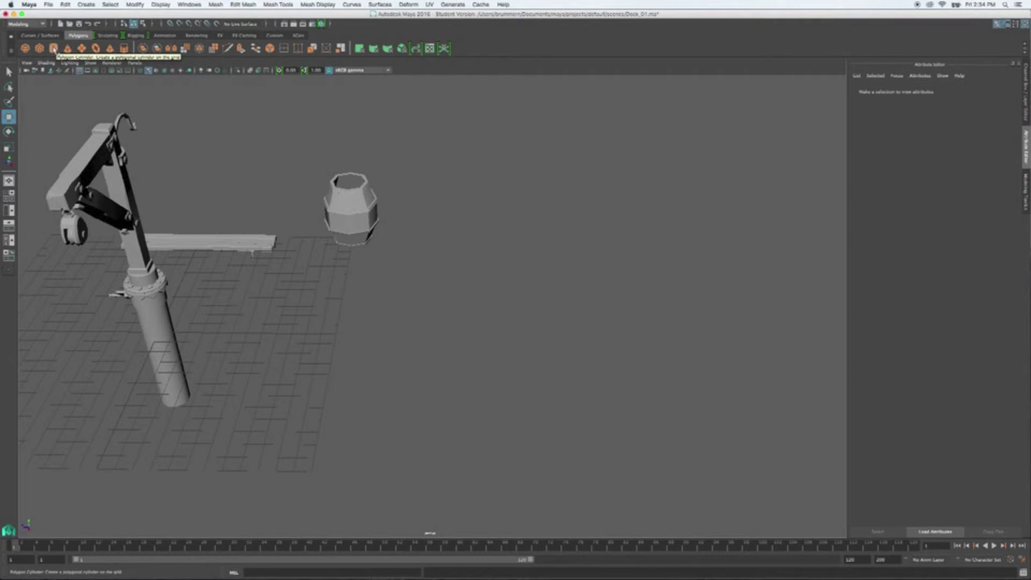
# - Create a polygon cylinder and move it along Z out of the crane post, clear of the finished barrel
pyautogui.click(54, 49)
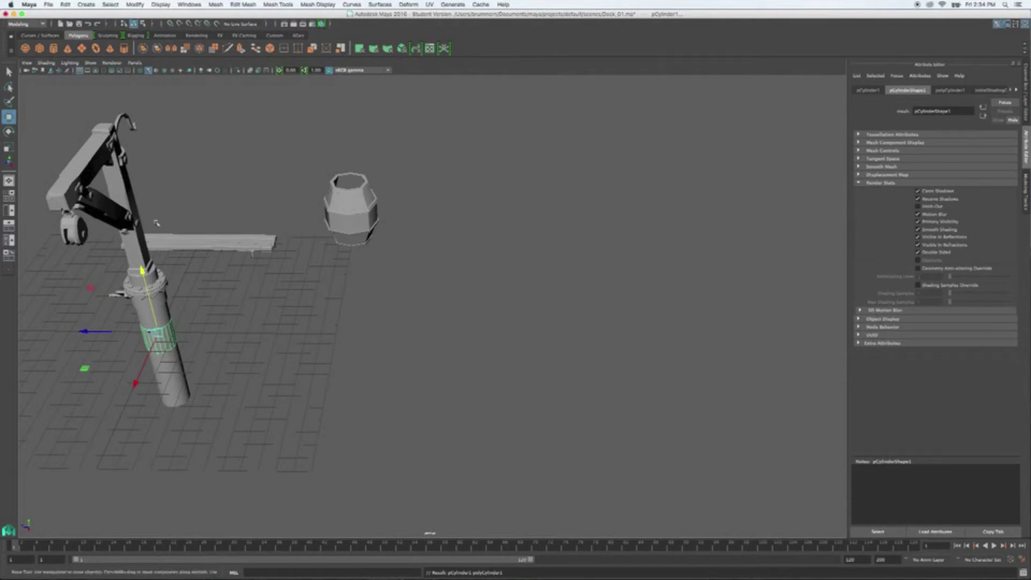
pyautogui.moveTo(89, 330); pyautogui.dragTo(399, 327)
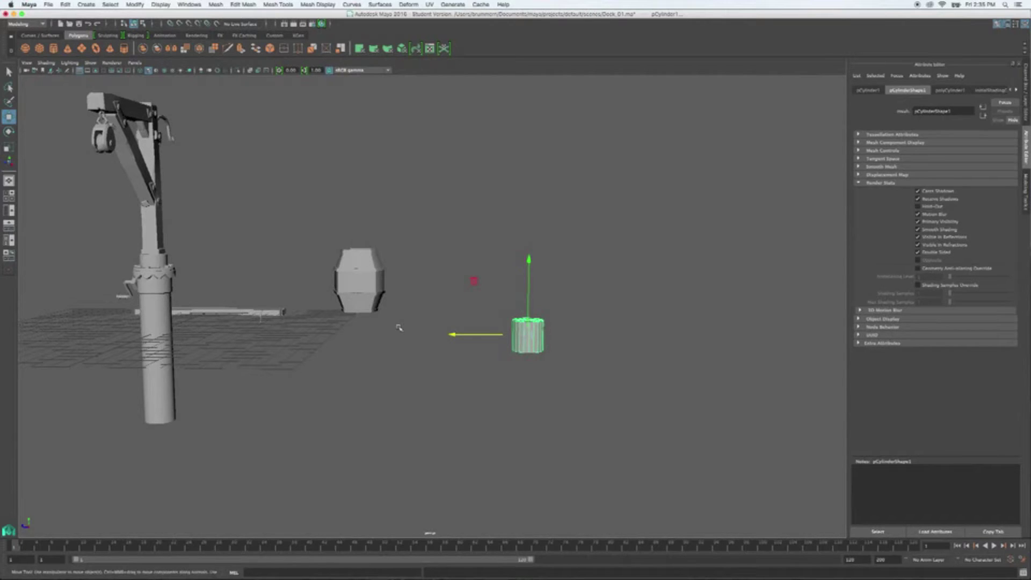
pyautogui.click(952, 90)
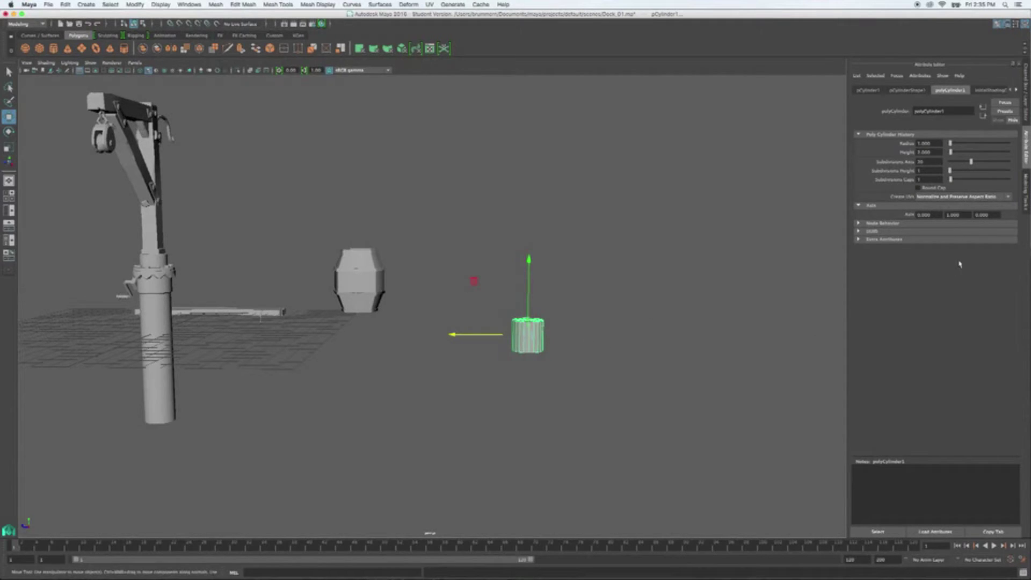
pyautogui.click(934, 144)
pyautogui.click(595, 374)
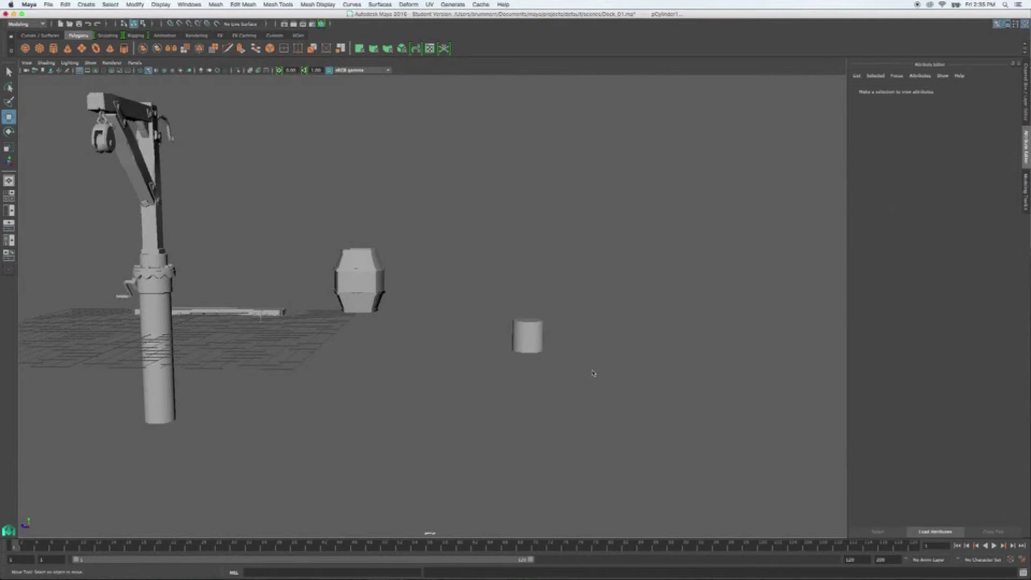
# - Frame the cylinder in the side view and set its radius to 1.5 and its height to 5
pyautogui.press('space')
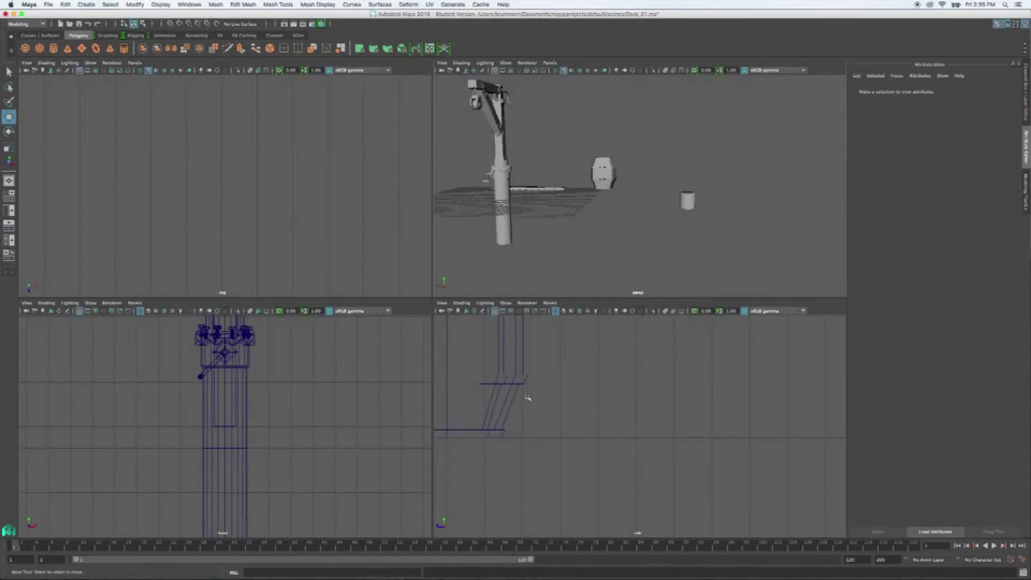
pyautogui.click(689, 201)
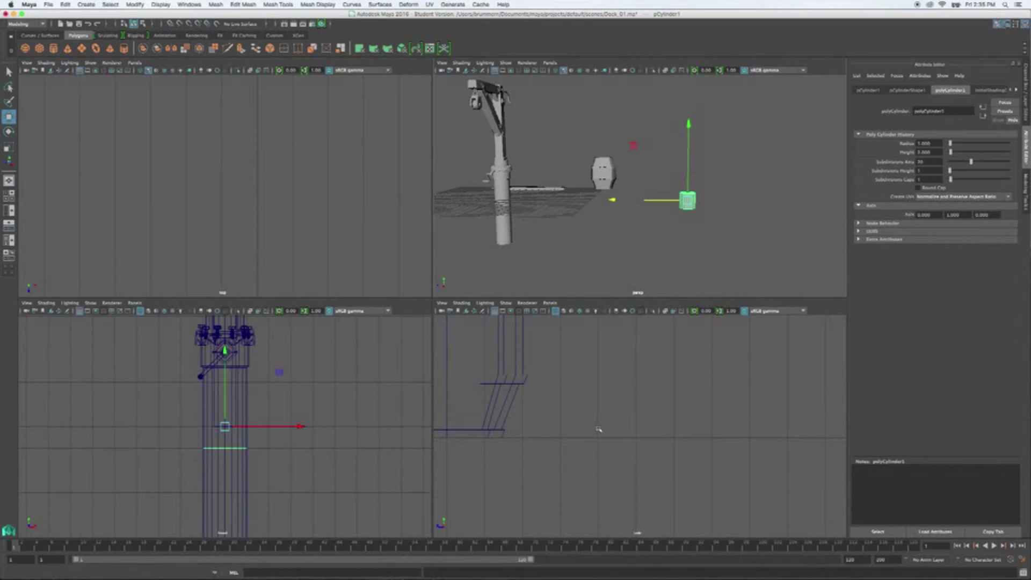
pyautogui.press('space')
pyautogui.press('f')
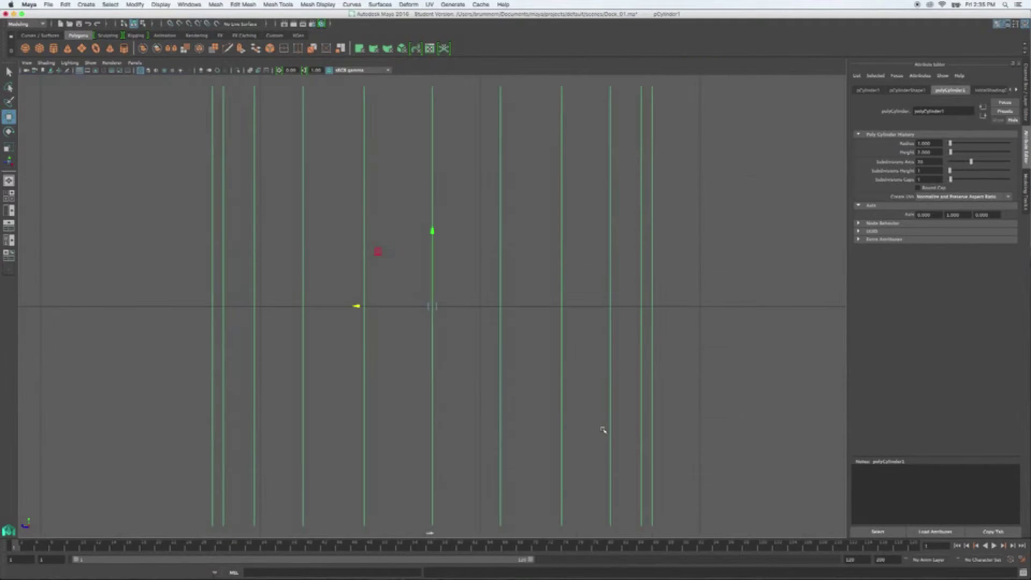
pyautogui.scroll(-5, 435, 369)
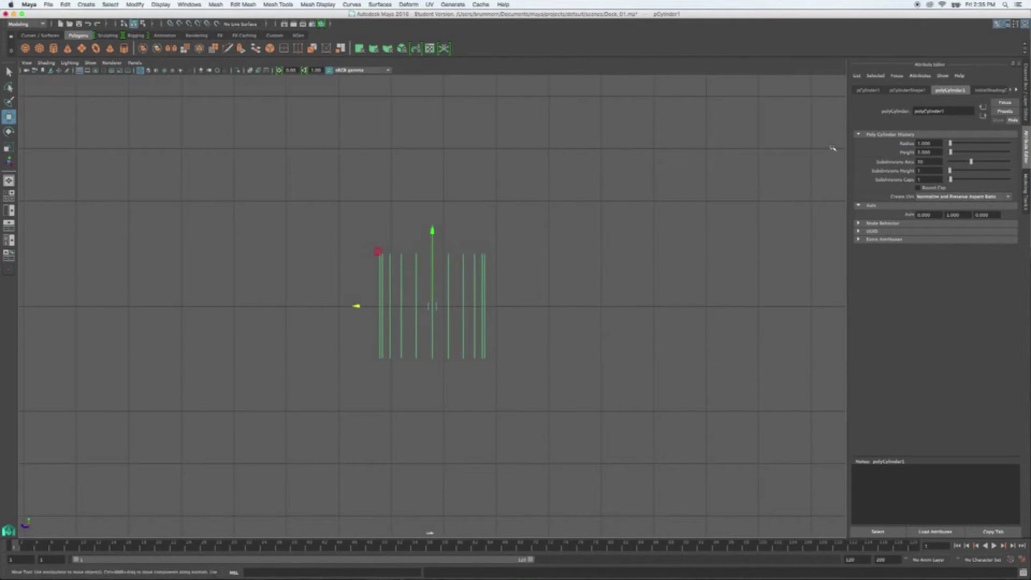
pyautogui.click(920, 143)
pyautogui.write('1.5')
pyautogui.press('Return')
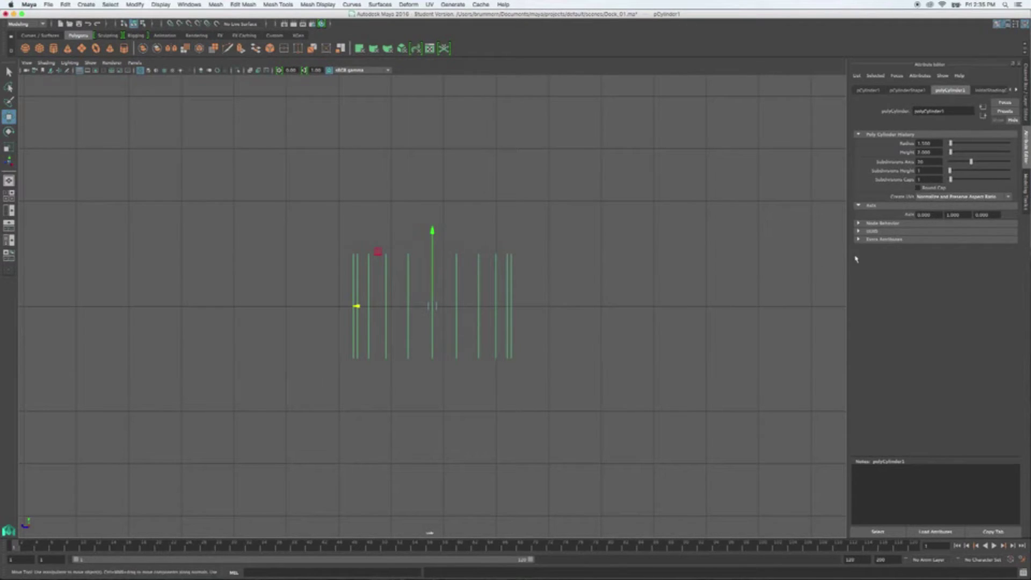
pyautogui.moveTo(933, 151); pyautogui.dragTo(905, 155)
pyautogui.write('5')
pyautogui.press('Return')
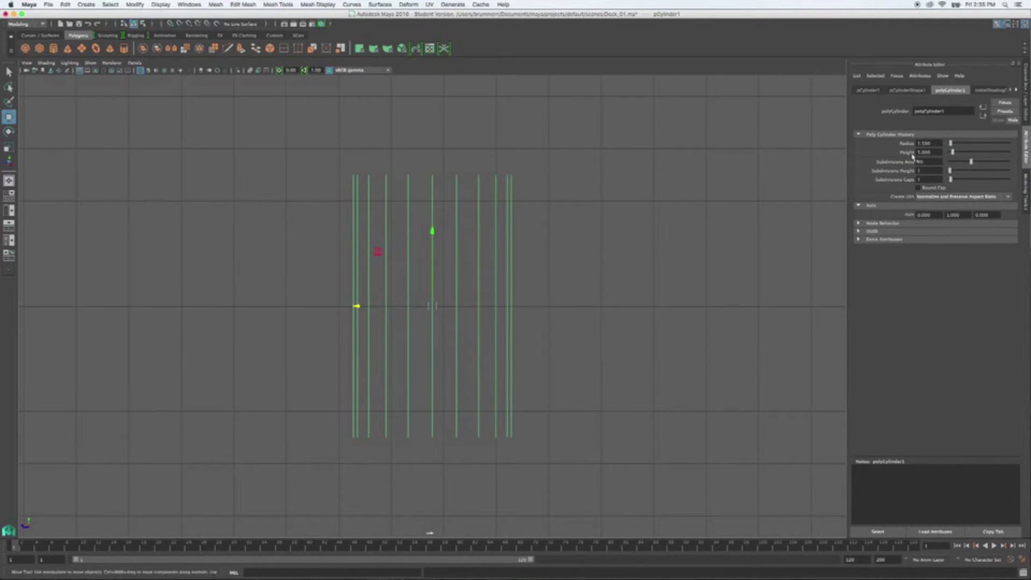
# - Set the cylinder's cap subdivisions to 2 and its height subdivisions to 3
pyautogui.press('space')
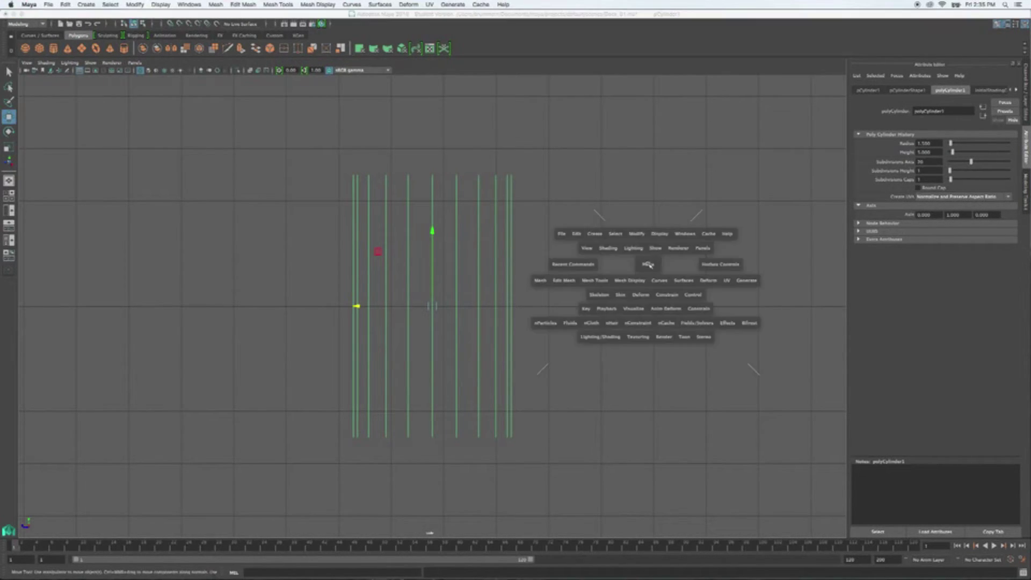
pyautogui.press('space')
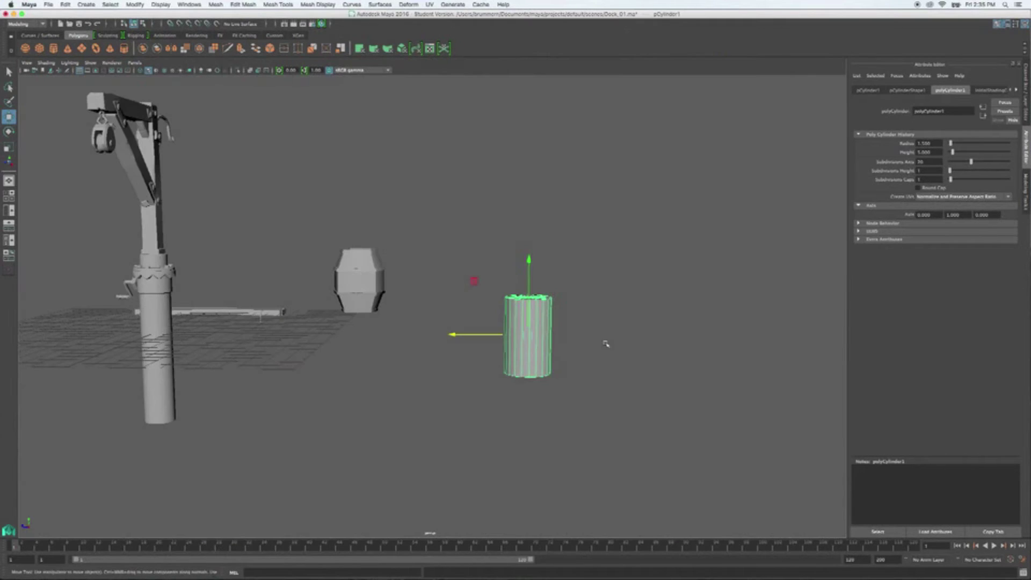
pyautogui.keyDown('alt'); pyautogui.moveTo(587, 382); pyautogui.dragTo(600, 383, button='right'); pyautogui.keyUp('alt')
pyautogui.keyDown('alt'); pyautogui.moveTo(601, 383); pyautogui.dragTo(603, 394); pyautogui.keyUp('alt')
pyautogui.keyDown('alt'); pyautogui.moveTo(518, 343); pyautogui.dragTo(559, 346, button='right'); pyautogui.keyUp('alt')
pyautogui.keyDown('alt'); pyautogui.moveTo(601, 327); pyautogui.dragTo(452, 320, button='middle'); pyautogui.keyUp('alt')
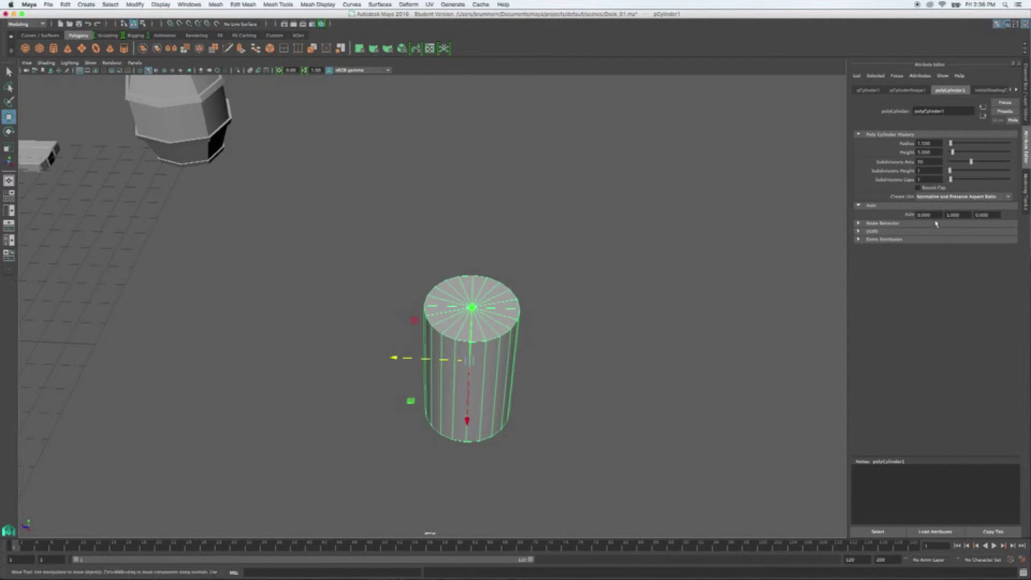
pyautogui.click(951, 180)
pyautogui.keyDown('alt'); pyautogui.moveTo(514, 345); pyautogui.dragTo(529, 313); pyautogui.keyUp('alt')
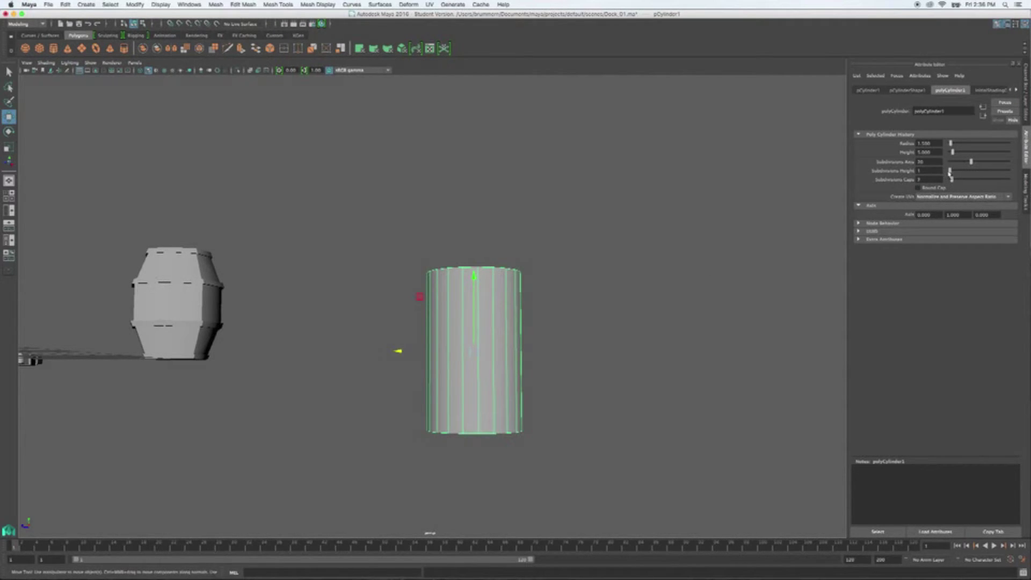
pyautogui.moveTo(950, 170); pyautogui.dragTo(952, 172)
pyautogui.keyDown('alt'); pyautogui.moveTo(550, 390); pyautogui.dragTo(557, 386); pyautogui.keyUp('alt')
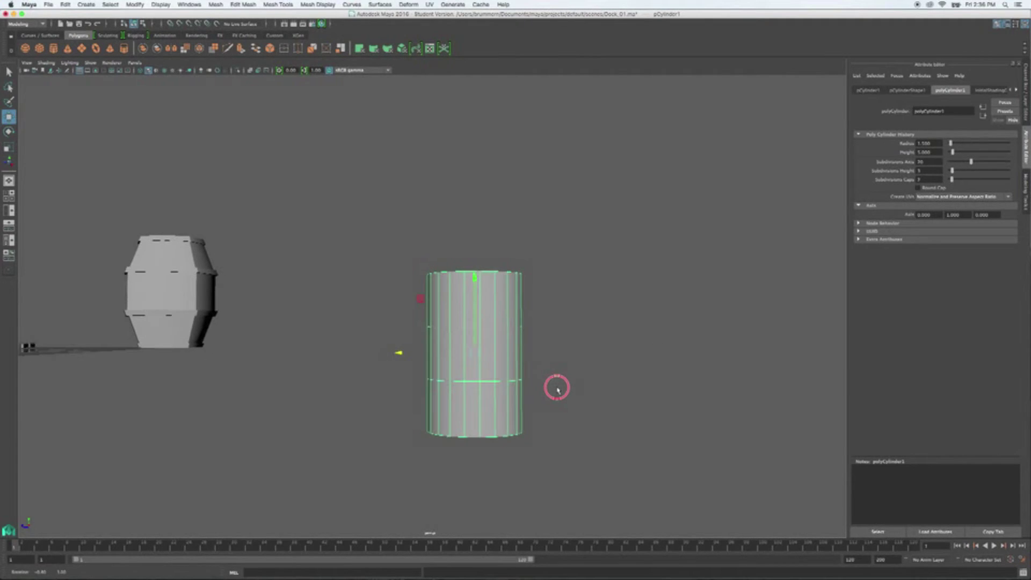
# - Scale the cylinder's two middle vertex rings outward into a barrel bulge and bring them slightly closer together vertically
pyautogui.keyDown('alt'); pyautogui.moveTo(574, 412); pyautogui.dragTo(568, 409); pyautogui.keyUp('alt')
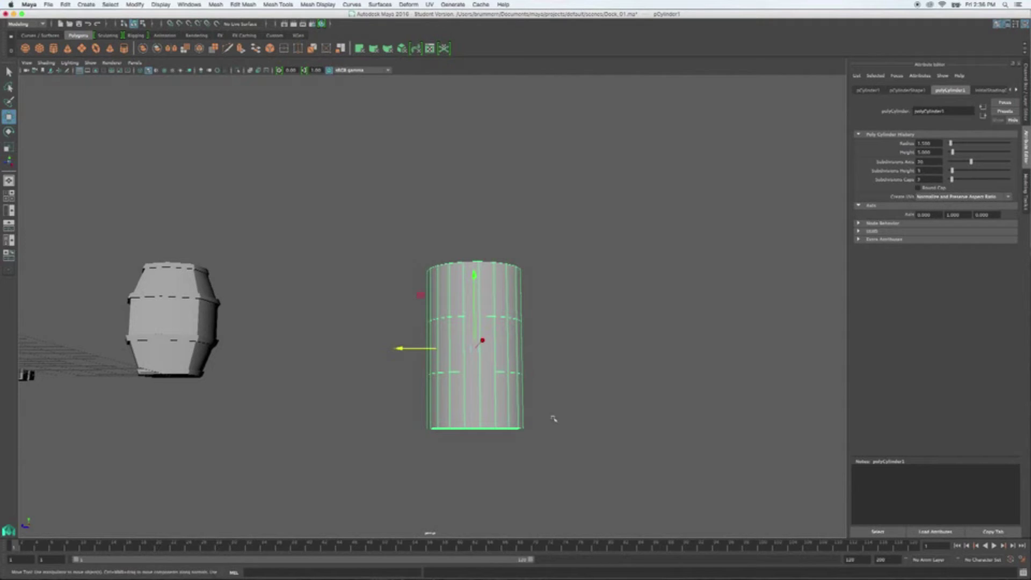
pyautogui.keyDown('alt'); pyautogui.moveTo(593, 374); pyautogui.dragTo(594, 381); pyautogui.keyUp('alt')
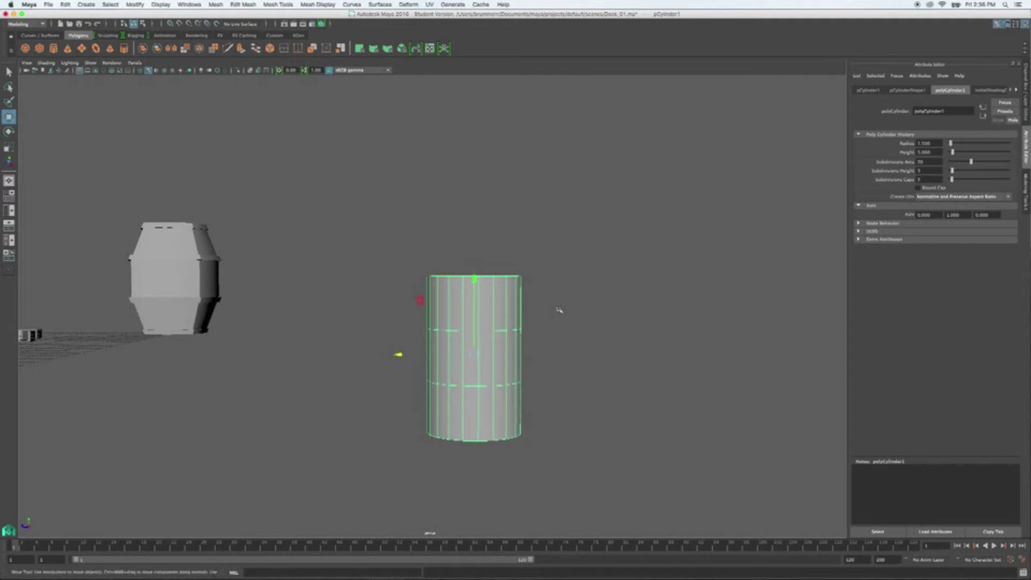
pyautogui.keyDown('alt'); pyautogui.moveTo(564, 311); pyautogui.dragTo(625, 310); pyautogui.keyUp('alt')
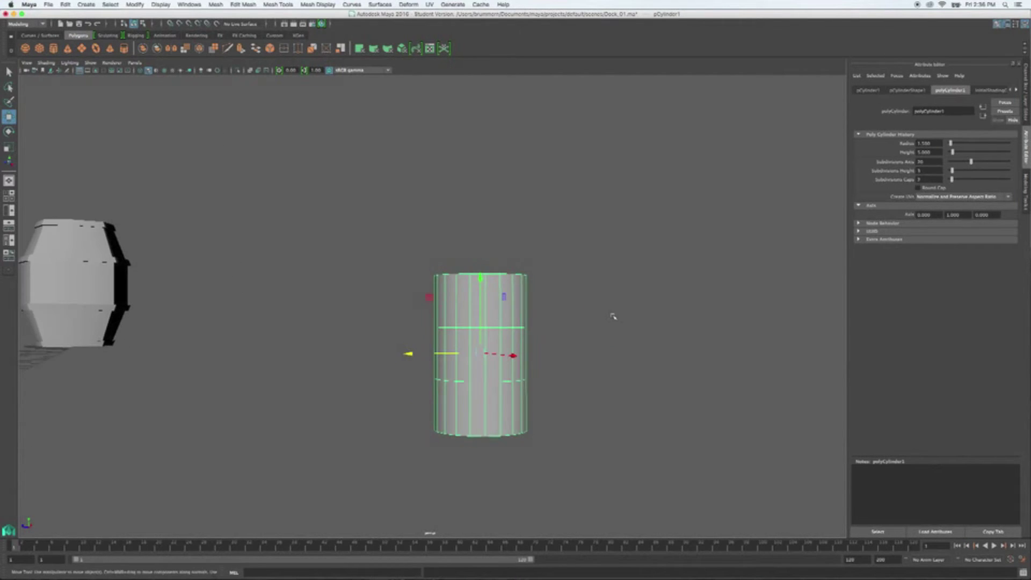
pyautogui.press('space')
pyautogui.press('space')
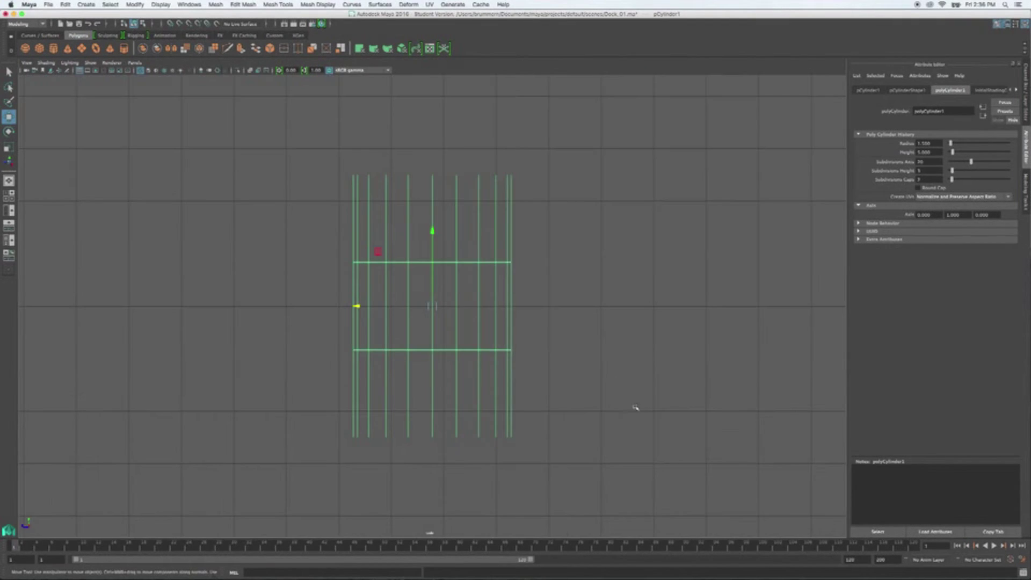
pyautogui.rightClick(460, 312)
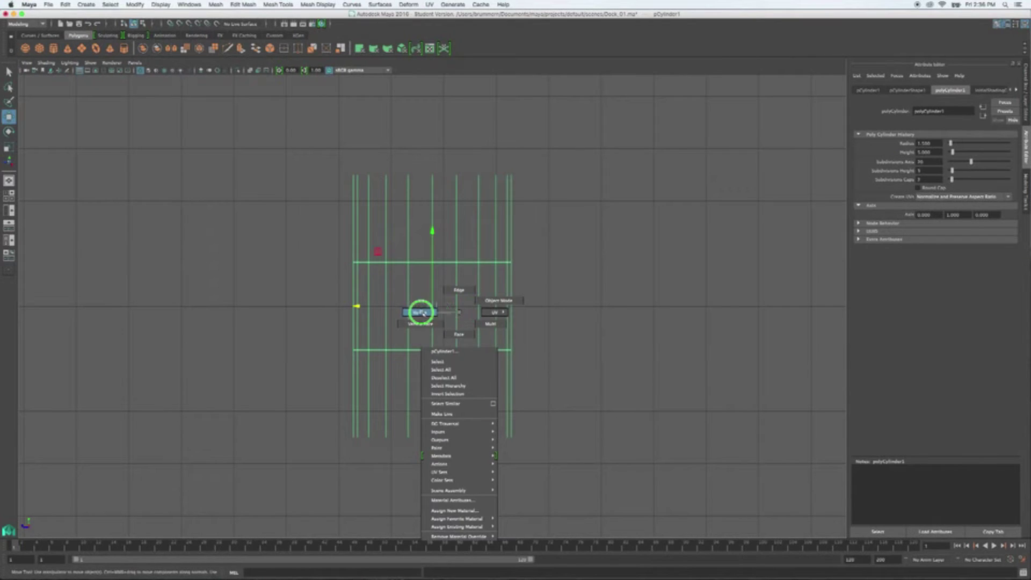
pyautogui.click(424, 313)
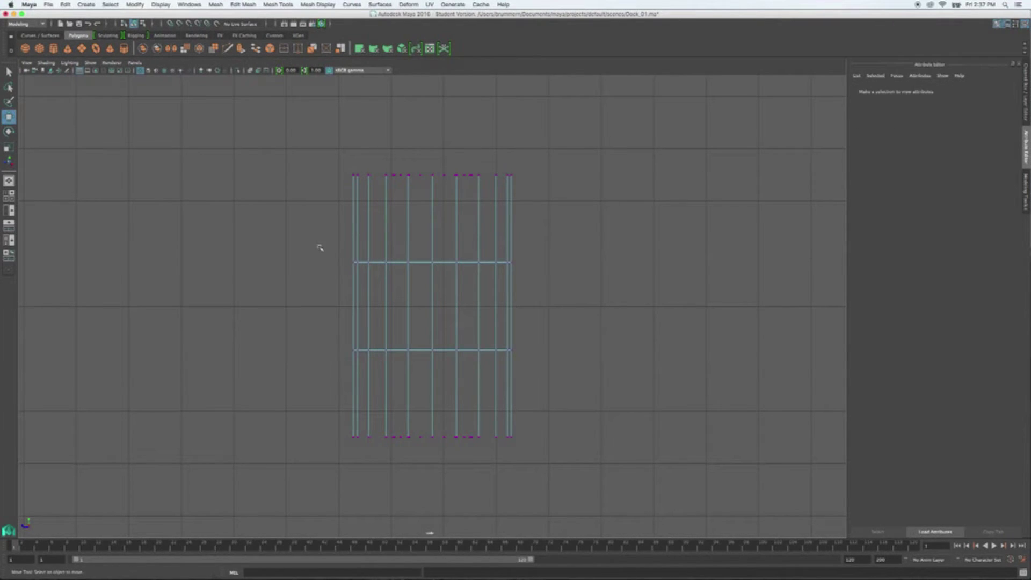
pyautogui.moveTo(302, 246); pyautogui.dragTo(575, 372)
pyautogui.press('r')
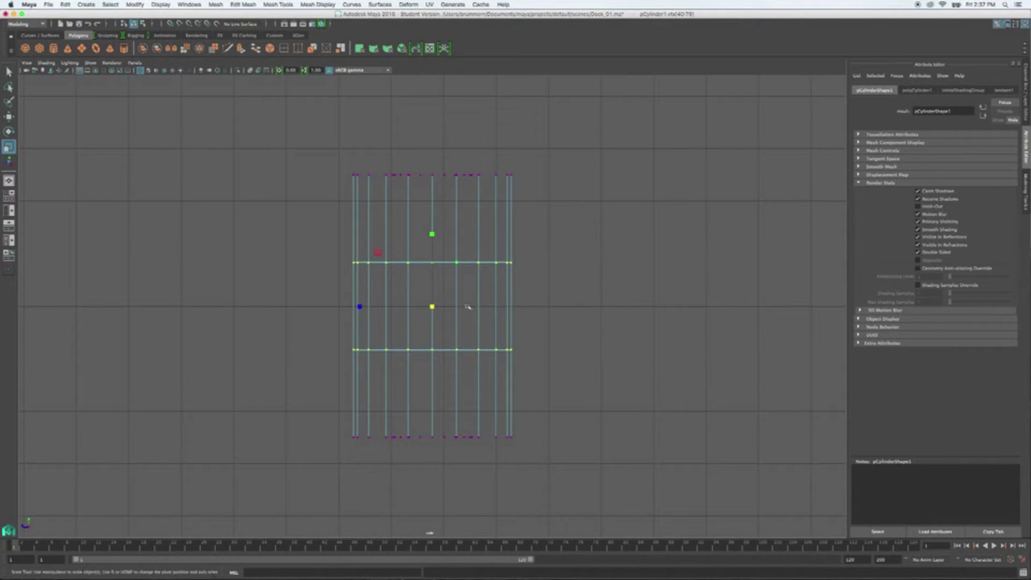
pyautogui.moveTo(432, 306); pyautogui.dragTo(478, 299)
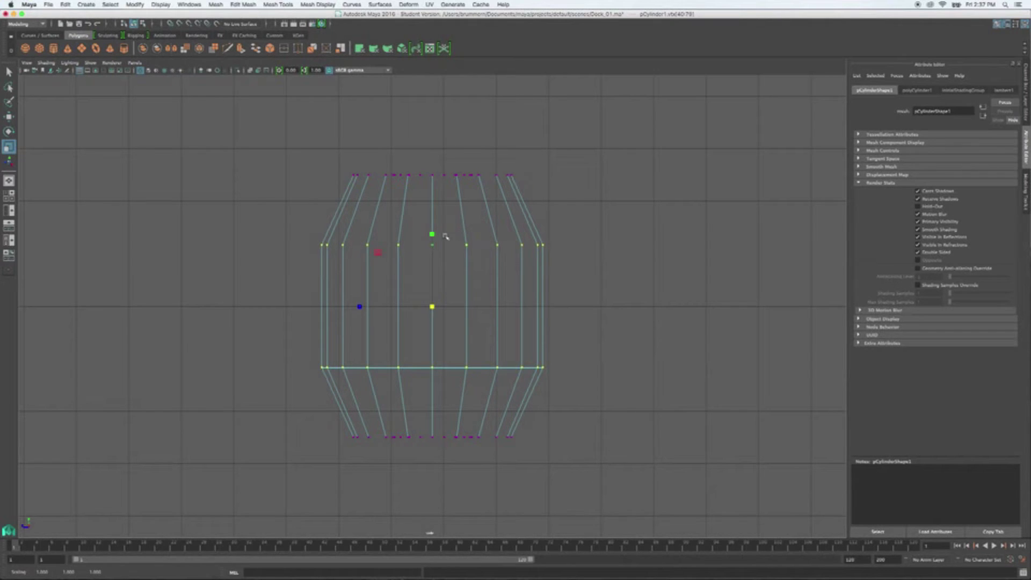
pyautogui.moveTo(432, 234); pyautogui.dragTo(433, 245)
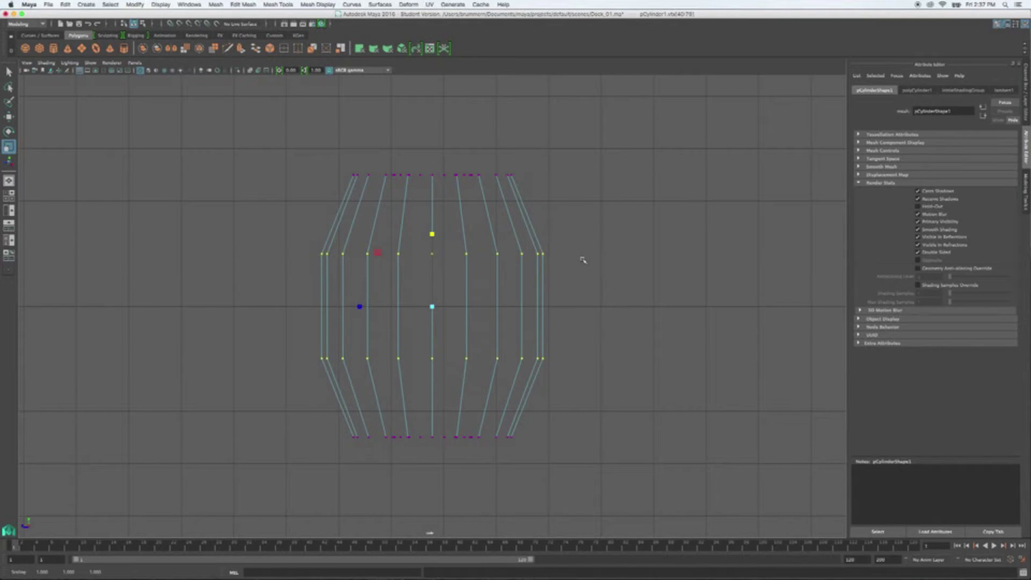
pyautogui.press('space')
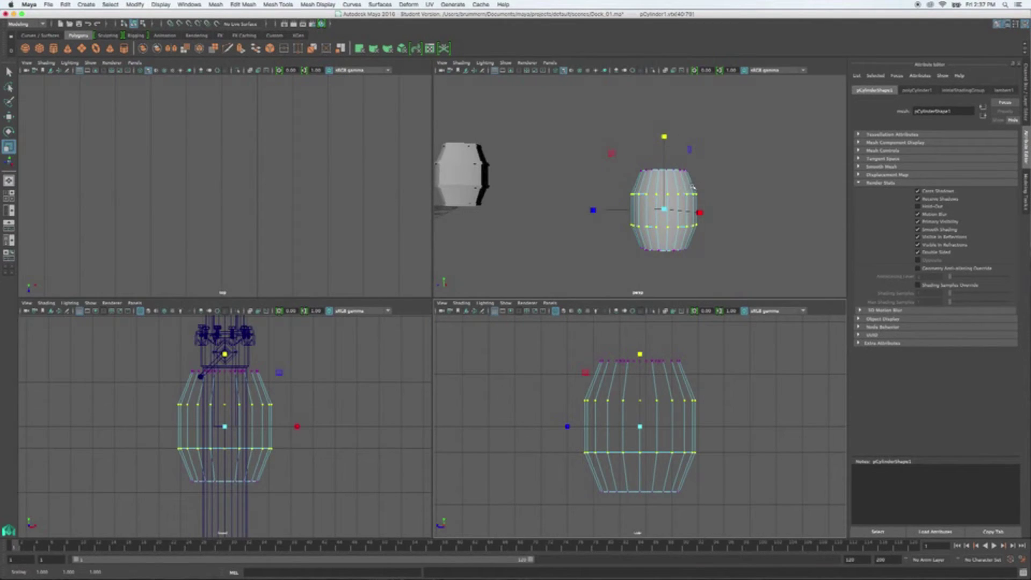
# - Scale the inner edge ring of the cylinder's top cap outward by about 1.7 to leave a thin rim
pyautogui.press('space')
pyautogui.keyDown('alt'); pyautogui.moveTo(631, 321); pyautogui.dragTo(660, 347); pyautogui.keyUp('alt')
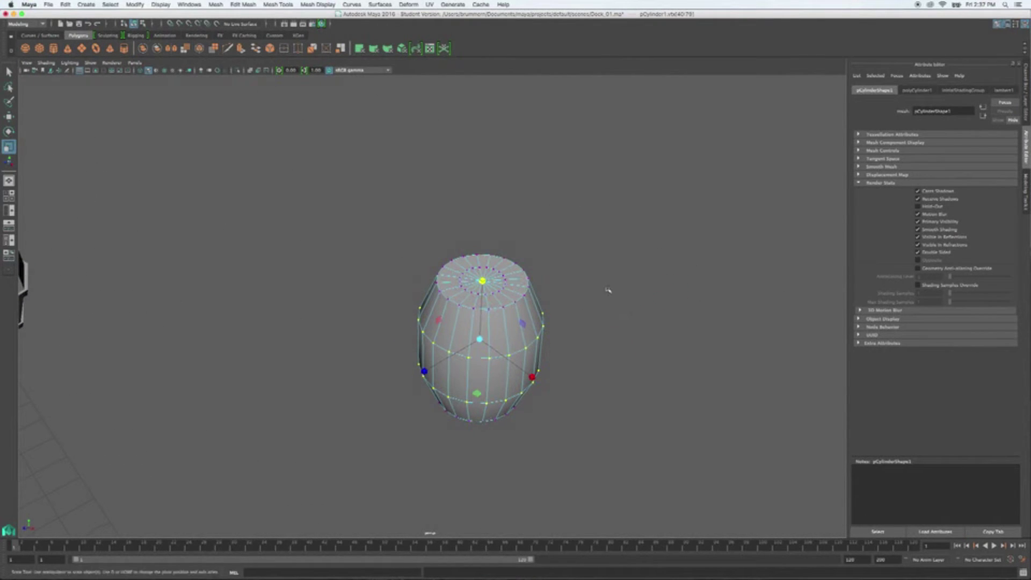
pyautogui.scroll(5, 593, 299)
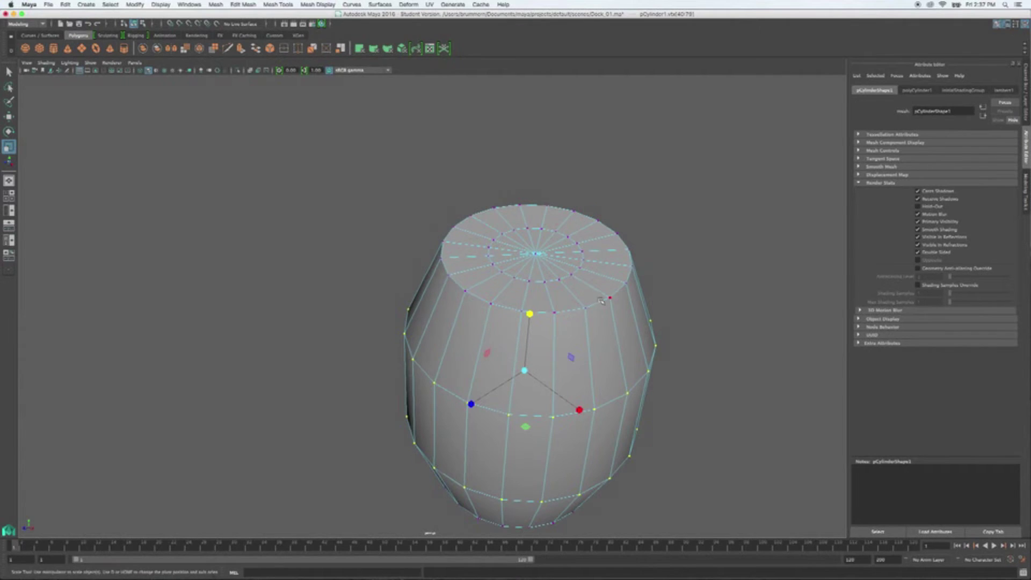
pyautogui.keyDown('alt'); pyautogui.moveTo(597, 301); pyautogui.dragTo(530, 293); pyautogui.keyUp('alt')
pyautogui.scroll(-3, 406, 305)
pyautogui.keyDown('alt'); pyautogui.moveTo(405, 309); pyautogui.dragTo(352, 177); pyautogui.keyUp('alt')
pyautogui.keyDown('alt'); pyautogui.moveTo(387, 221); pyautogui.dragTo(471, 266); pyautogui.keyUp('alt')
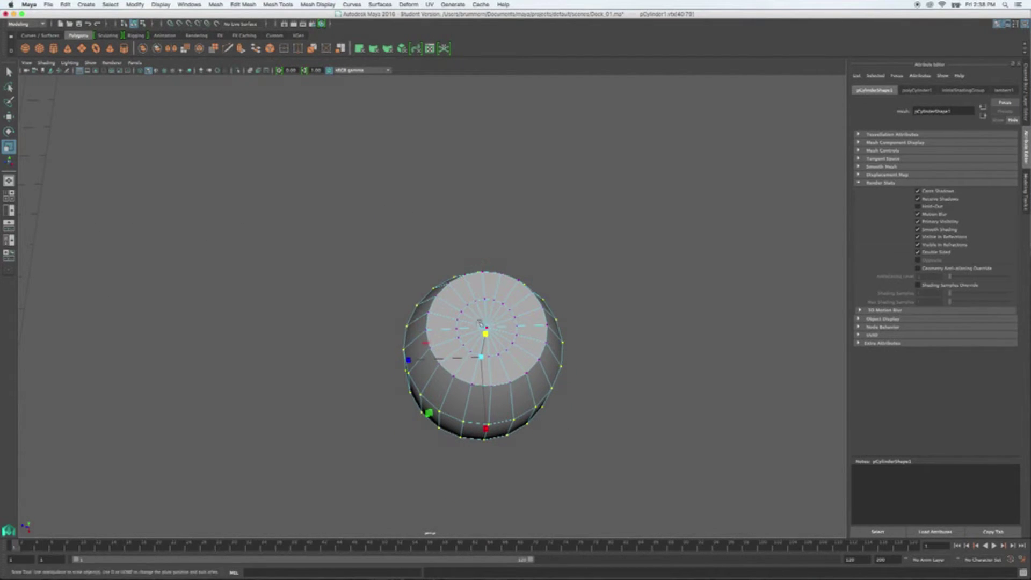
pyautogui.rightClick(505, 309)
pyautogui.moveTo(505, 309); pyautogui.dragTo(508, 287, button='right')
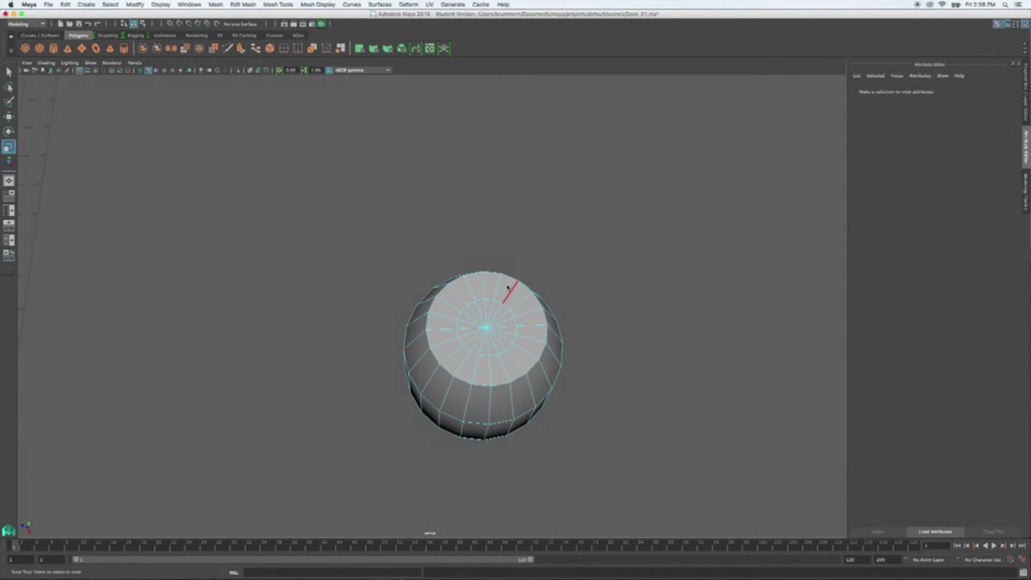
pyautogui.doubleClick(495, 298)
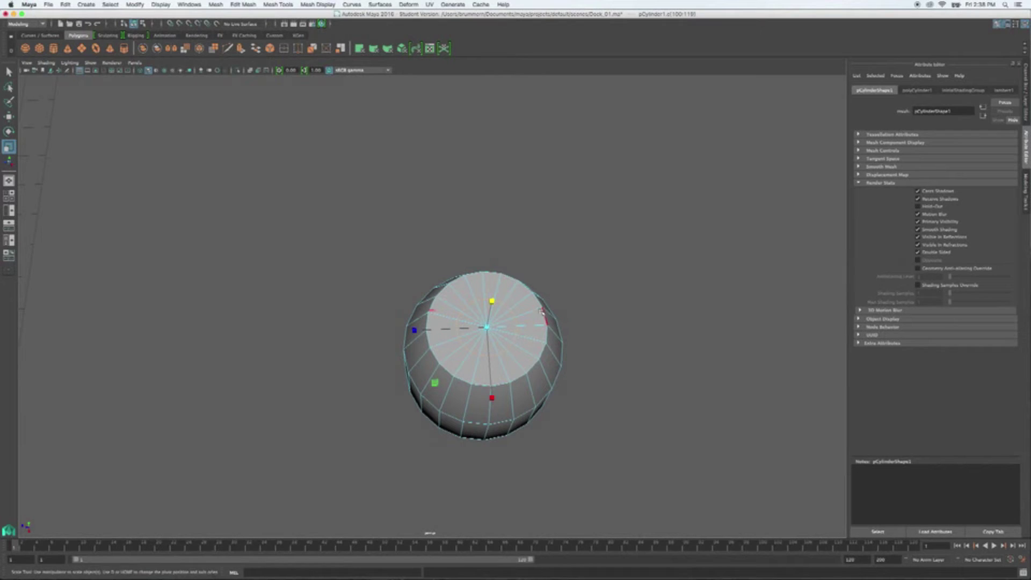
pyautogui.keyDown('alt'); pyautogui.moveTo(575, 338); pyautogui.dragTo(544, 318); pyautogui.keyUp('alt')
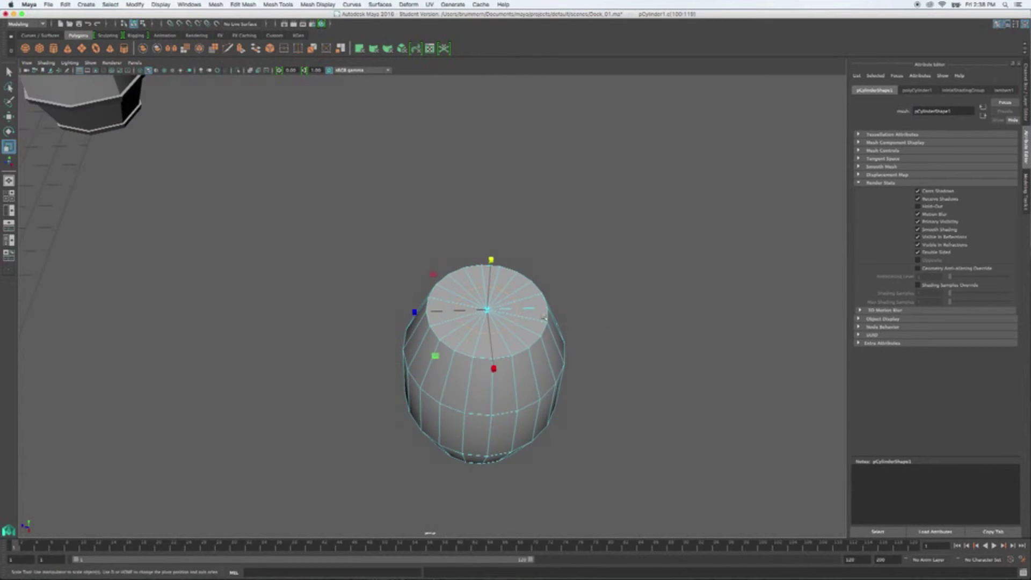
pyautogui.moveTo(435, 357); pyautogui.dragTo(417, 369)
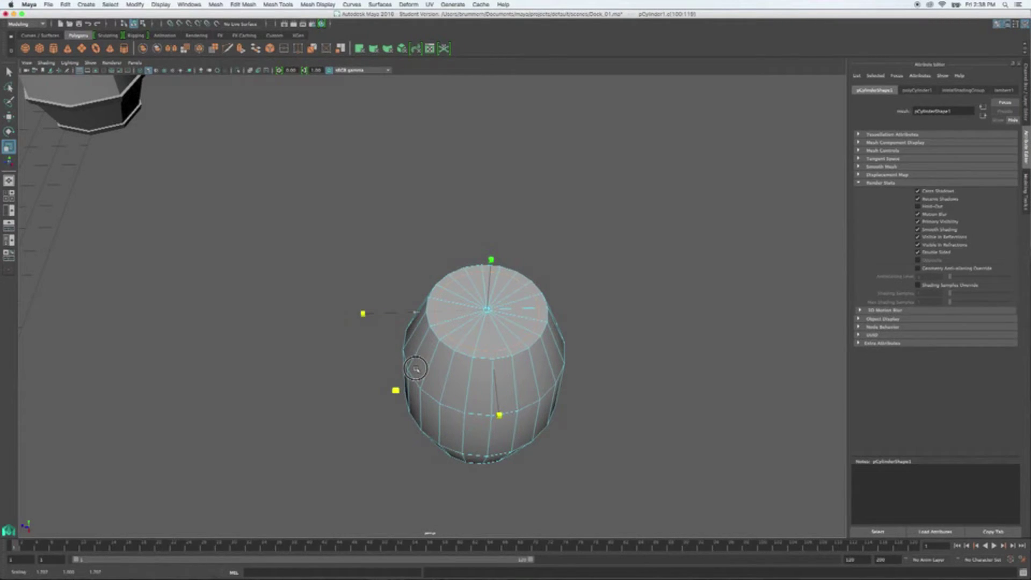
pyautogui.moveTo(416, 369); pyautogui.dragTo(416, 369)
pyautogui.moveTo(660, 350)
pyautogui.keyDown('alt'); pyautogui.mouseDown()
pyautogui.moveTo(649, 336)
pyautogui.moveTo(686, 320)
pyautogui.moveTo(681, 295)
pyautogui.moveTo(663, 356)
pyautogui.mouseUp(); pyautogui.keyUp('alt')
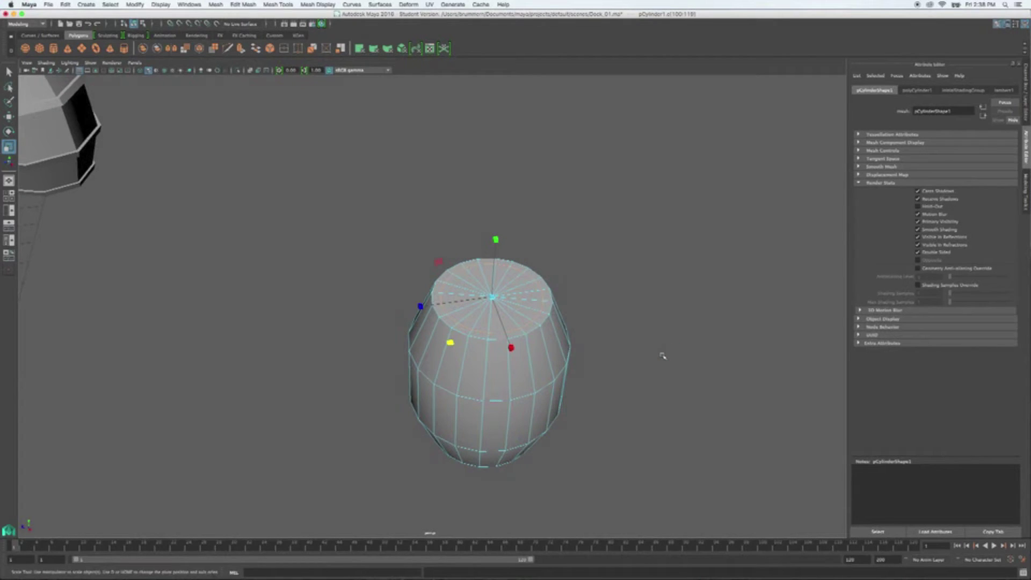
pyautogui.keyDown('alt'); pyautogui.moveTo(663, 355); pyautogui.dragTo(655, 352); pyautogui.keyUp('alt')
# - Select all faces inside the top cap's rim with camera-based selection enabled, and turn that option off again
pyautogui.rightClick(525, 322)
pyautogui.moveTo(524, 321); pyautogui.dragTo(524, 344, button='right')
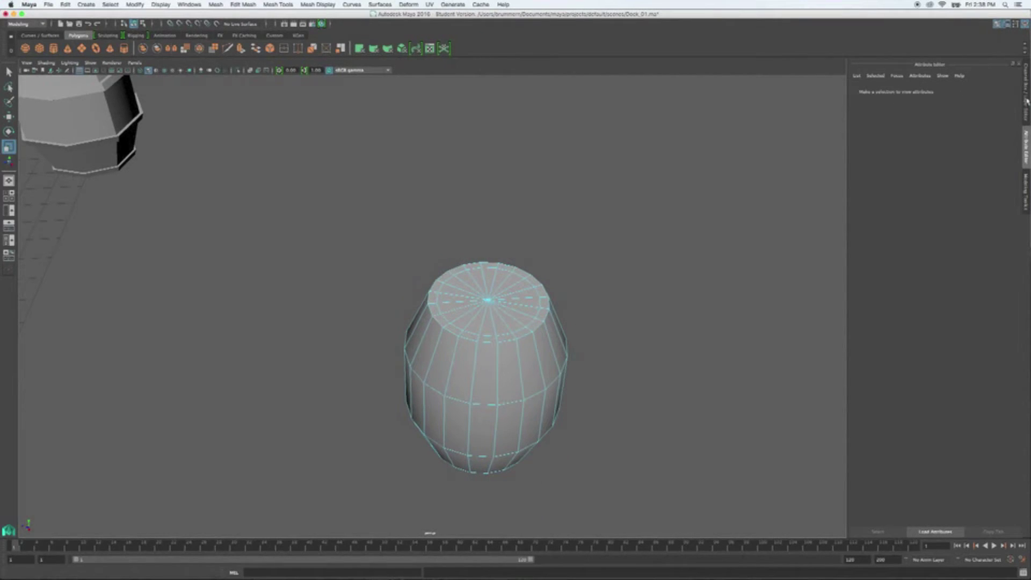
pyautogui.click(1026, 177)
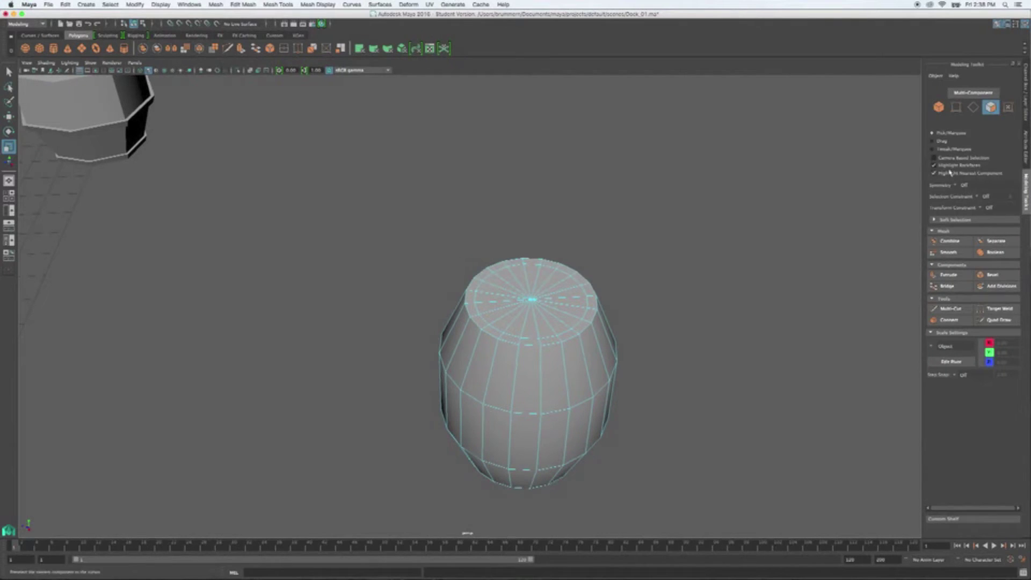
pyautogui.click(948, 159)
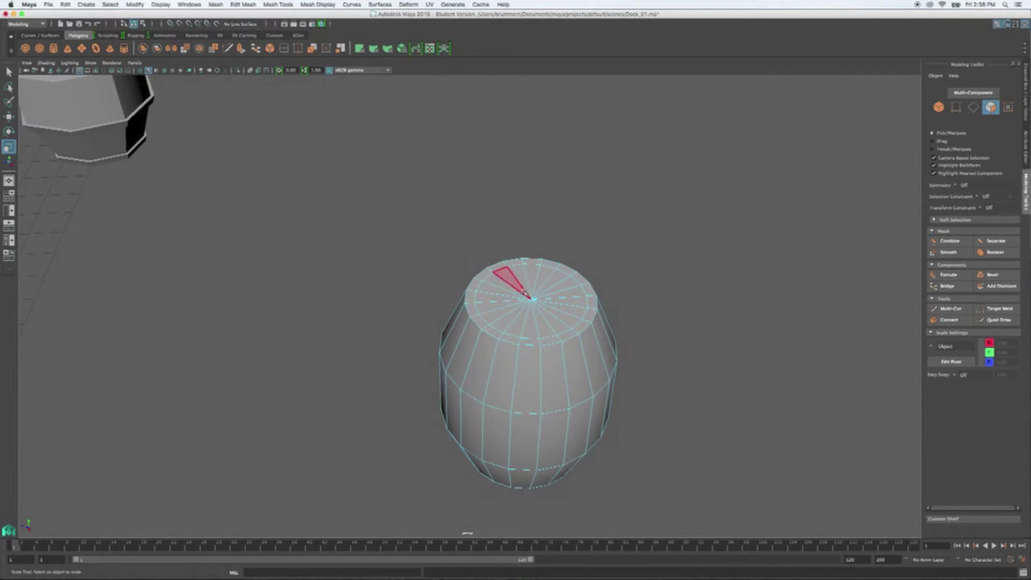
pyautogui.doubleClick(542, 314)
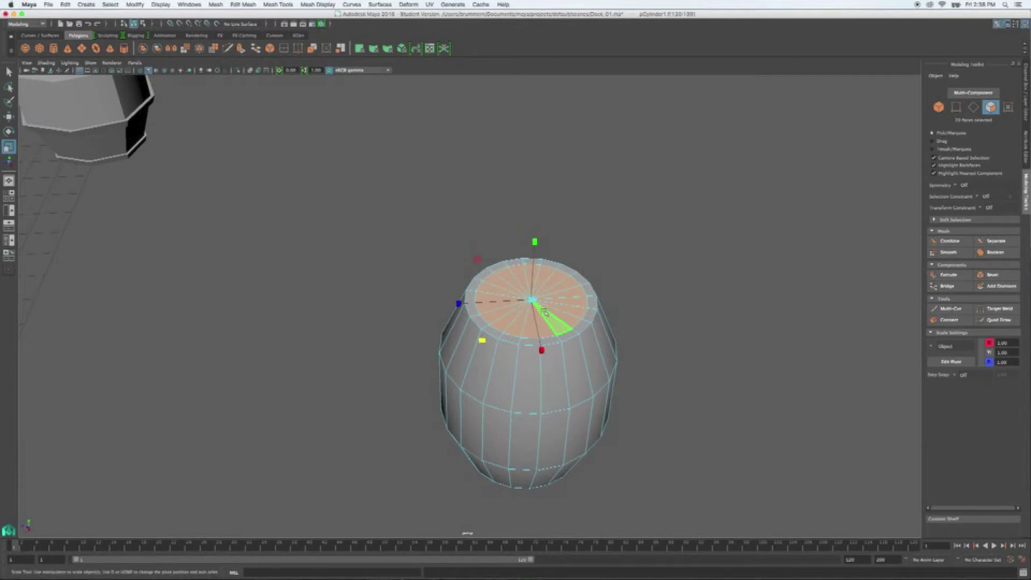
pyautogui.click(963, 157)
# - Extrude the selected cap faces down to the upper bulge ring at Y 1 and scale them outward by about 1.47 to follow the wall
pyautogui.keyDown('alt'); pyautogui.moveTo(705, 326); pyautogui.dragTo(686, 310); pyautogui.keyUp('alt')
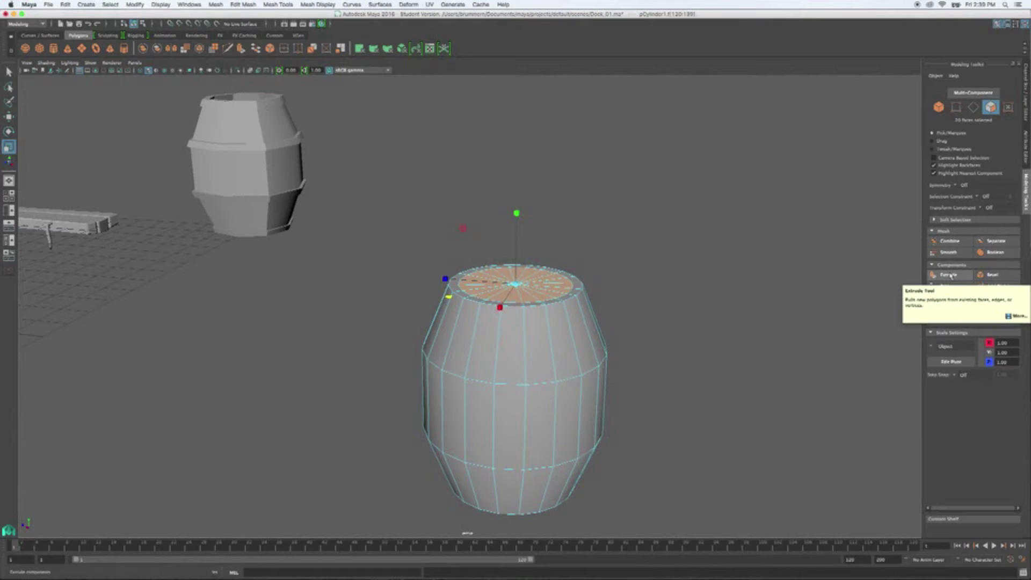
pyautogui.press('space')
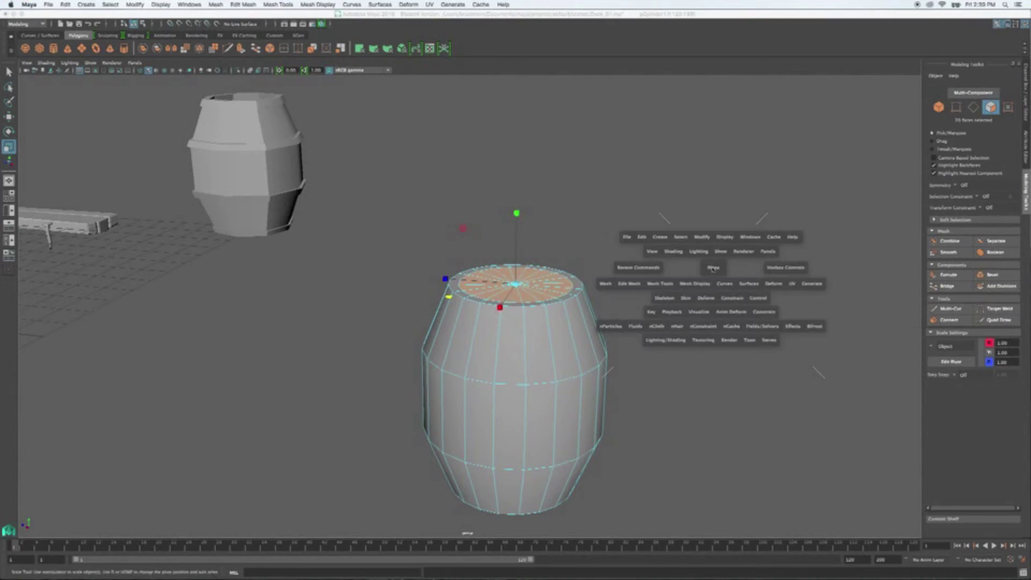
pyautogui.moveTo(633, 285); pyautogui.dragTo(643, 355)
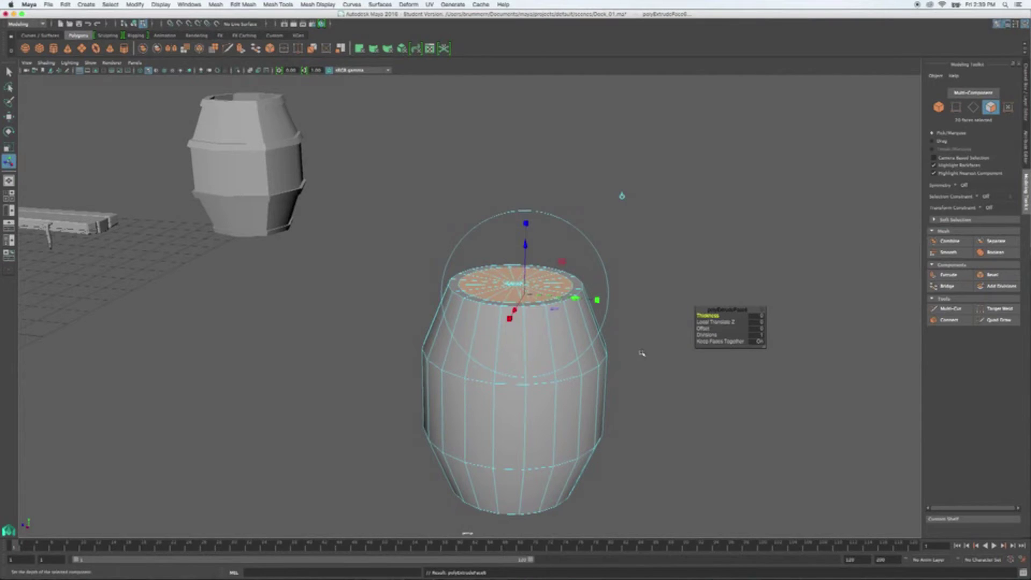
pyautogui.press('space')
pyautogui.press('space')
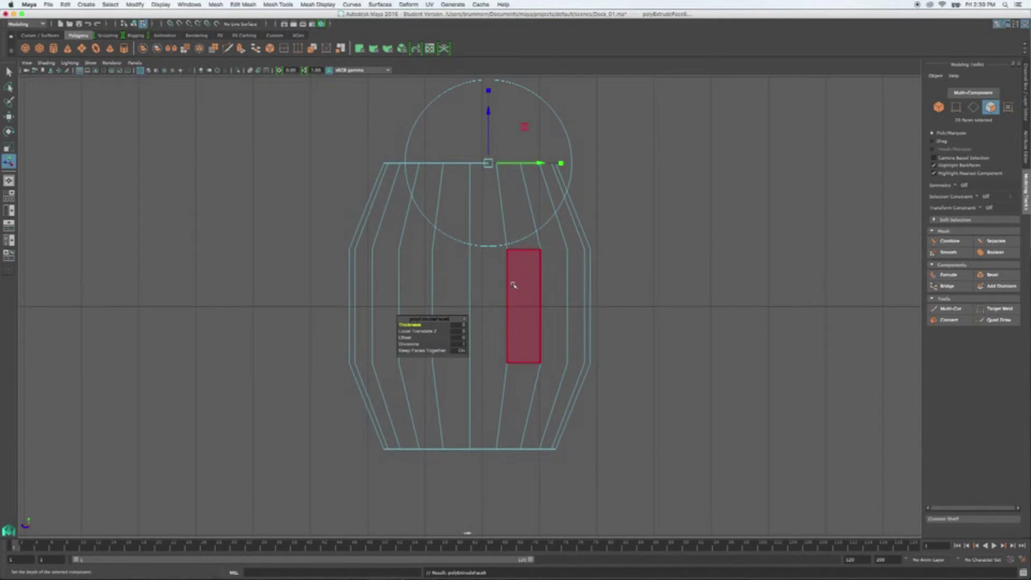
pyautogui.press('w')
pyautogui.moveTo(470, 90); pyautogui.dragTo(468, 175)
pyautogui.press('r')
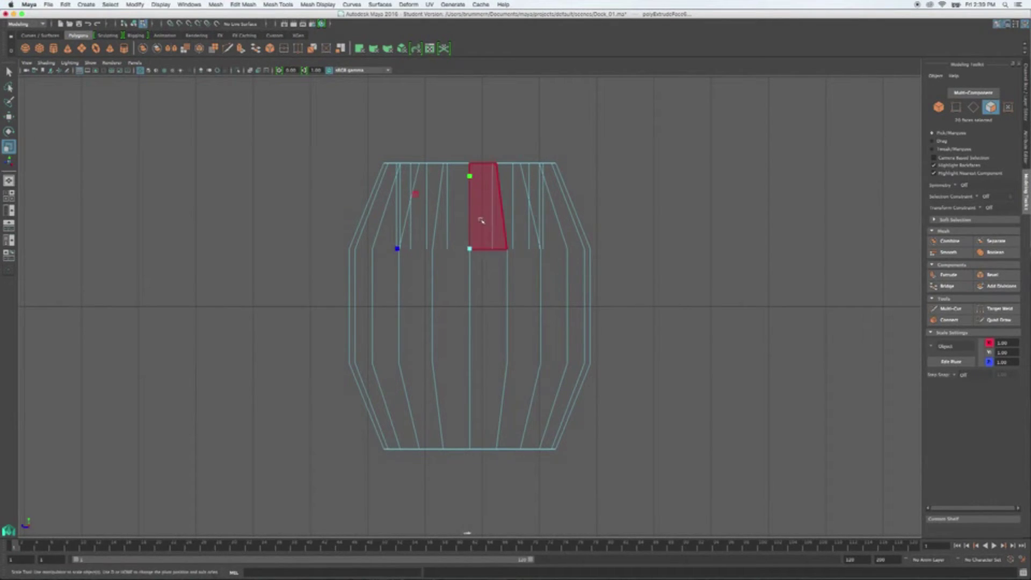
pyautogui.moveTo(471, 247); pyautogui.dragTo(519, 247)
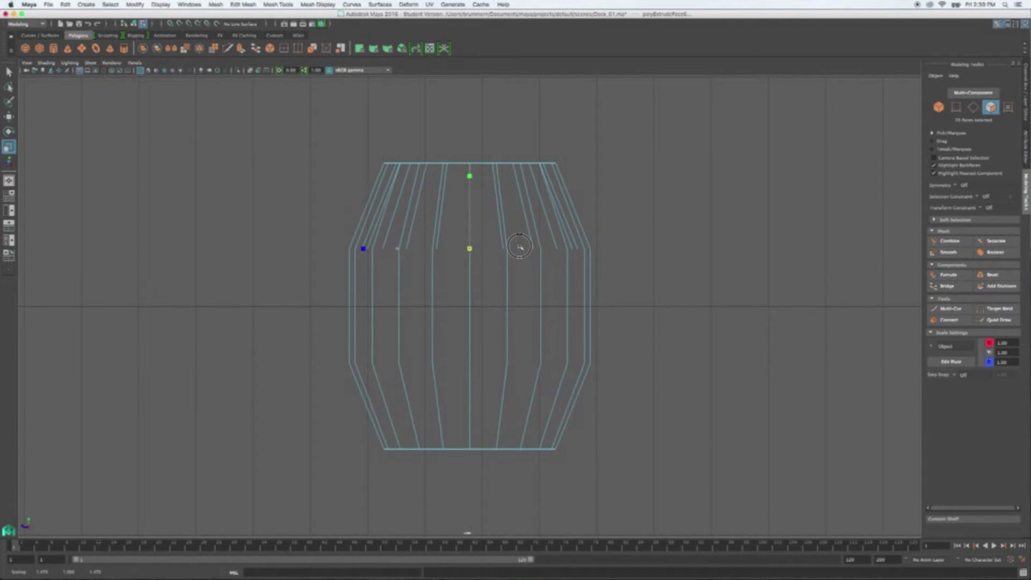
pyautogui.moveTo(519, 246); pyautogui.dragTo(520, 246)
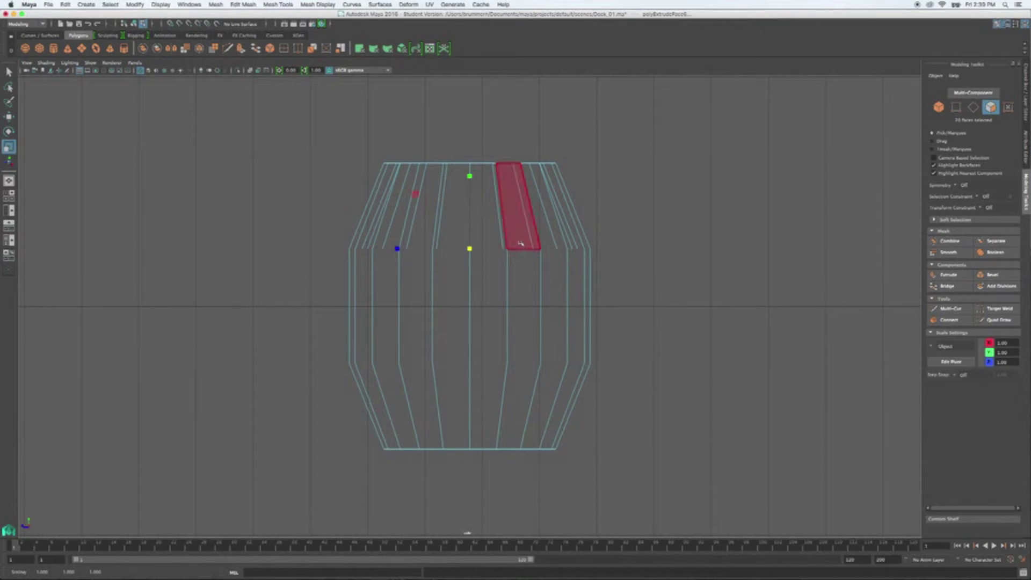
# - Extrude the inner faces again and move them straight down to the lower bulge ring at Y -1
pyautogui.hotkey('ctrl', 'e')
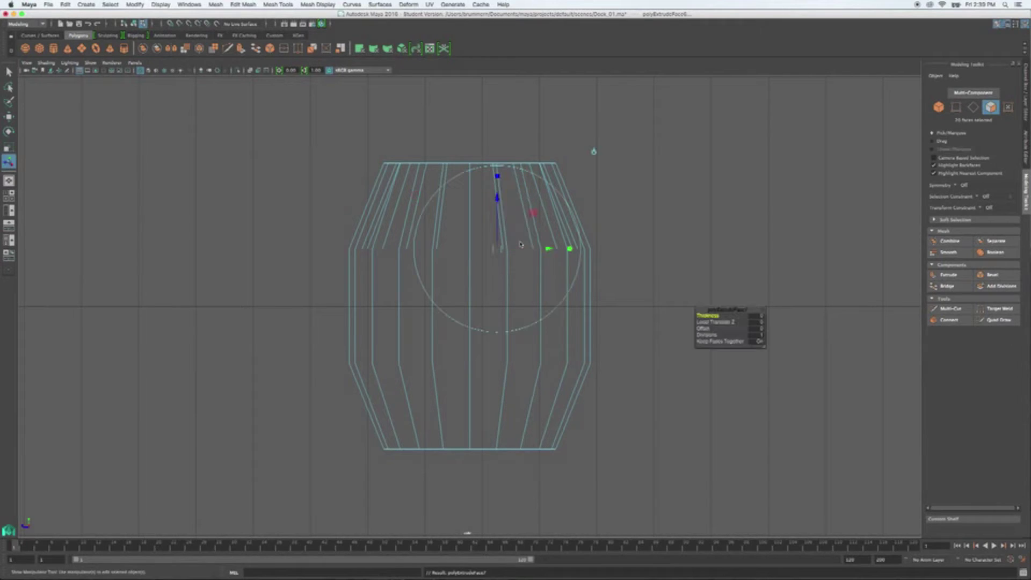
pyautogui.press('w')
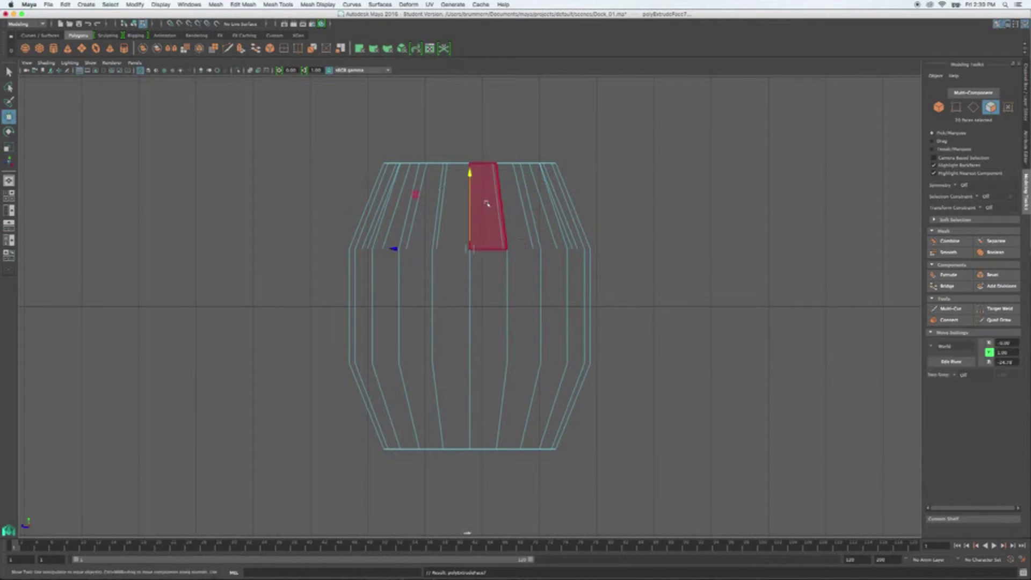
pyautogui.click(468, 177)
pyautogui.moveTo(469, 177); pyautogui.dragTo(472, 289)
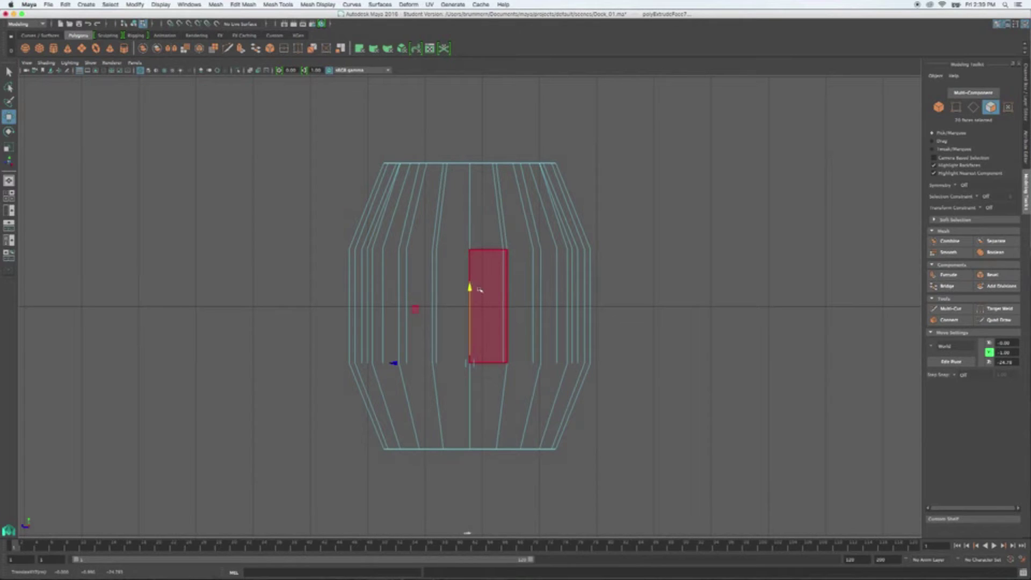
# - Extrude the inner faces down to about Y -2.28, just above the barrel's base, and scale them inward to follow the taper
pyautogui.hotkey('ctrl', 'e')
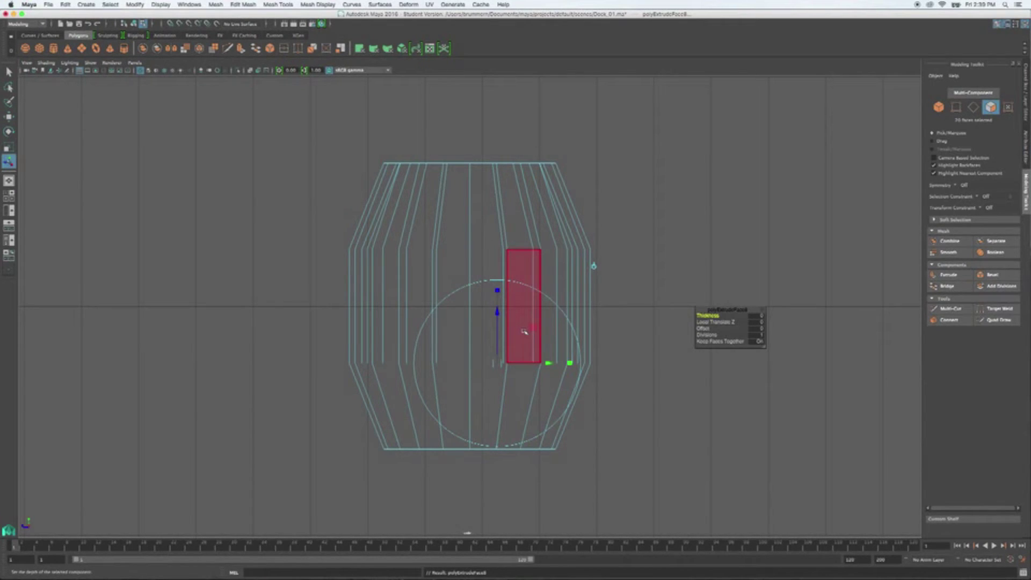
pyautogui.press('w')
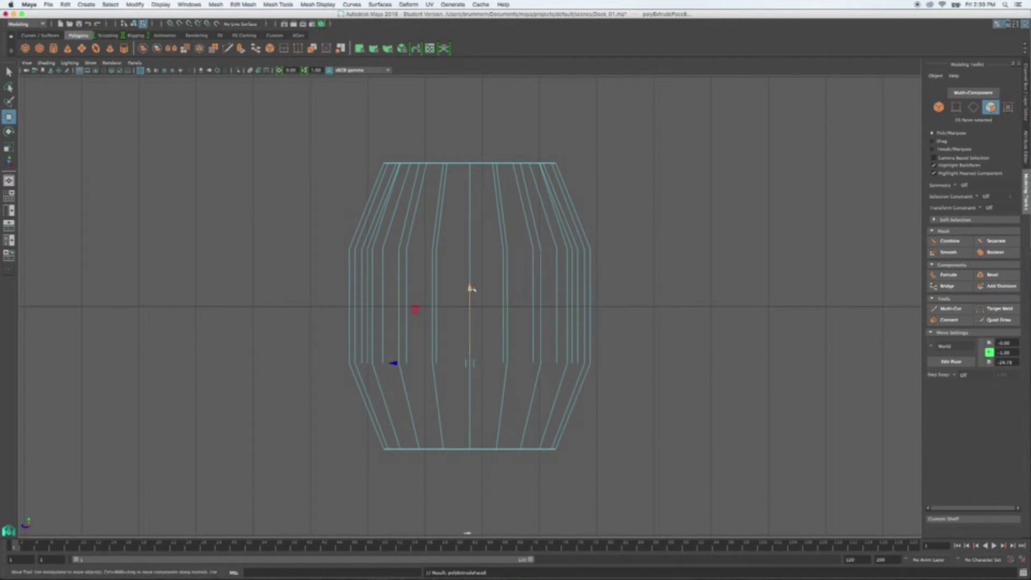
pyautogui.moveTo(470, 288); pyautogui.dragTo(478, 361)
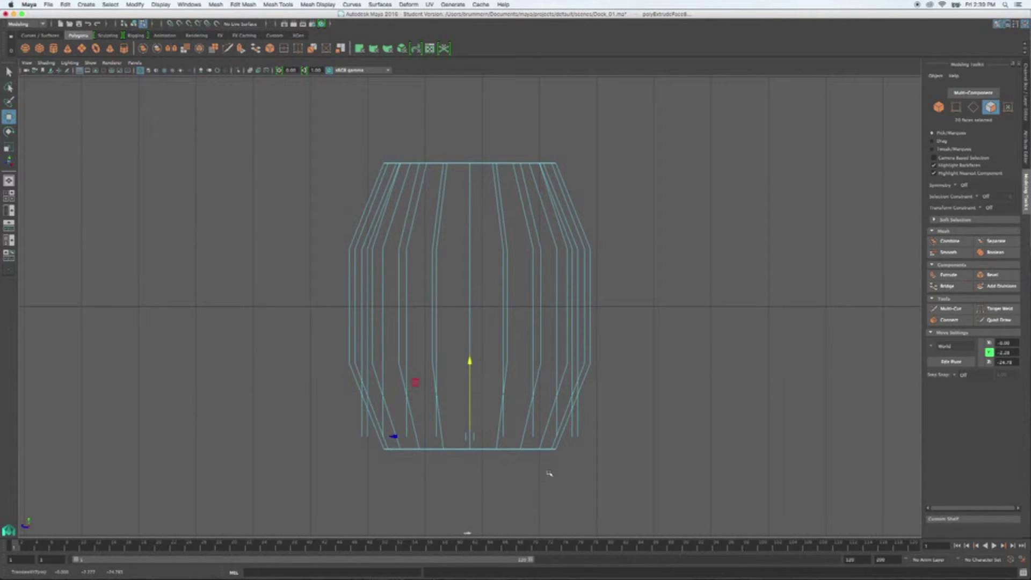
pyautogui.press('r')
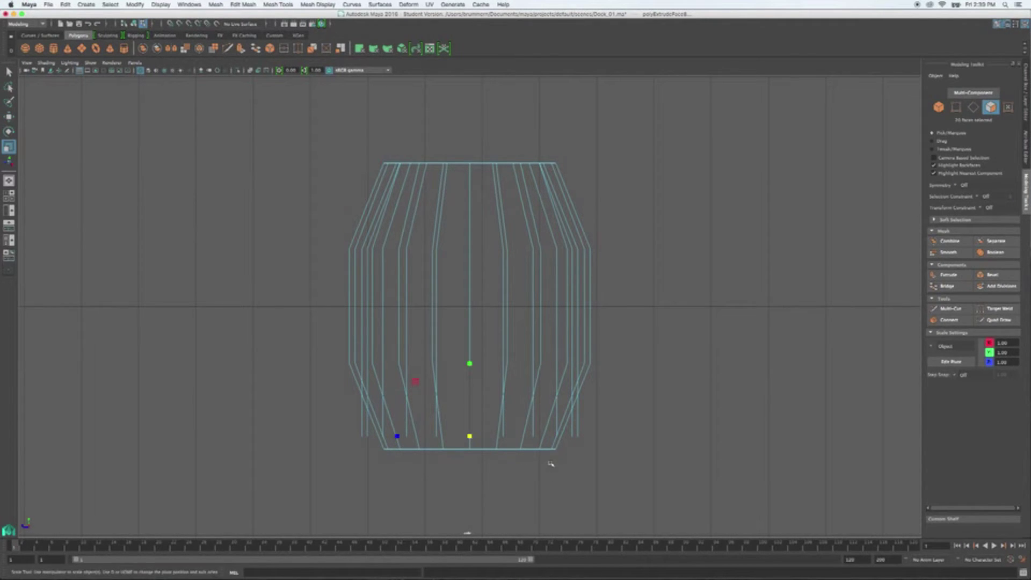
pyautogui.moveTo(471, 437); pyautogui.dragTo(430, 429)
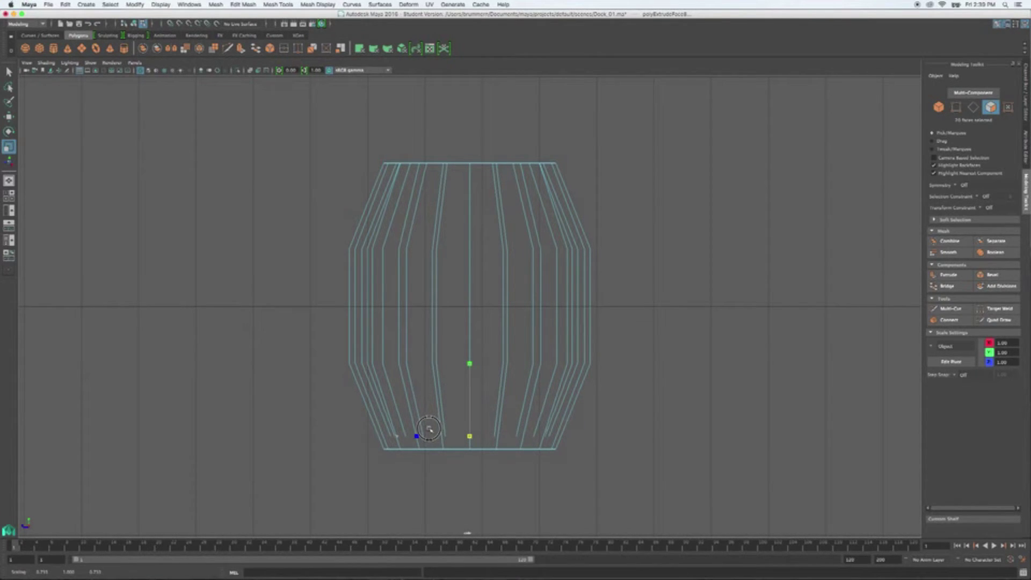
pyautogui.moveTo(429, 428); pyautogui.dragTo(428, 428)
# - Clear the face selection and examine the hollowed barrel's rim, interior and outer wall in the perspective view
pyautogui.press('space')
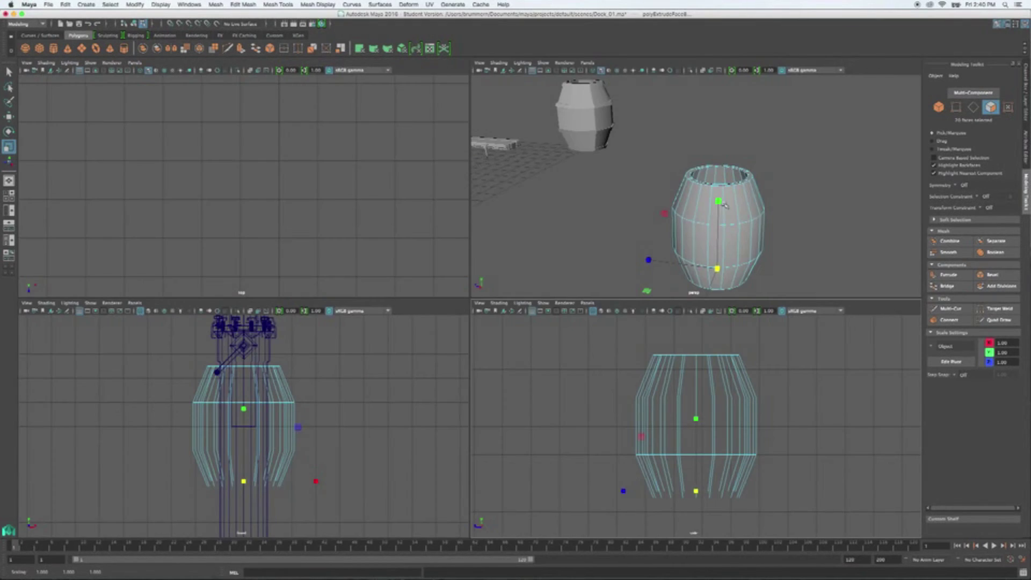
pyautogui.press('space')
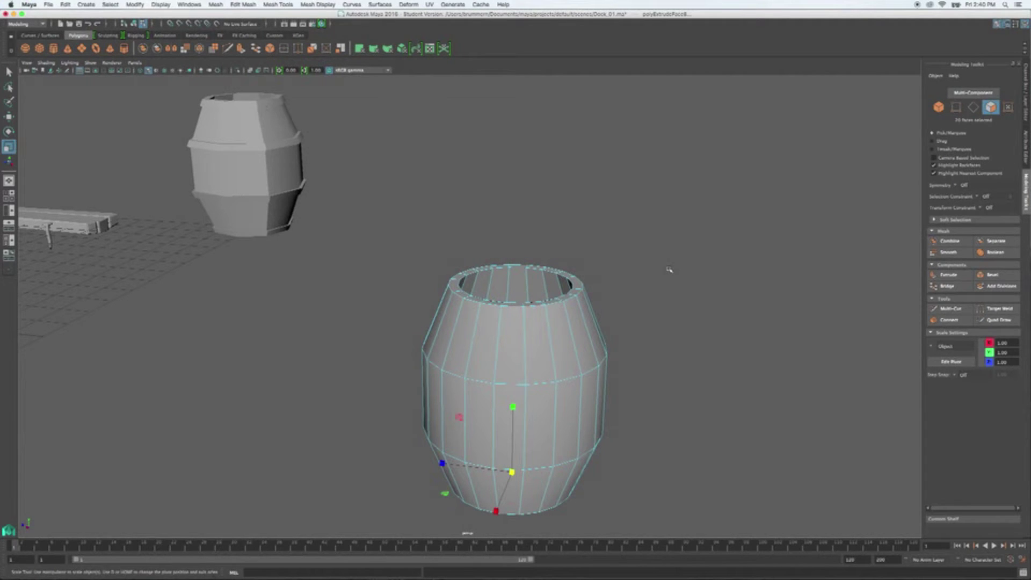
pyautogui.keyDown('alt'); pyautogui.moveTo(637, 341); pyautogui.dragTo(681, 374); pyautogui.keyUp('alt')
pyautogui.click(605, 359)
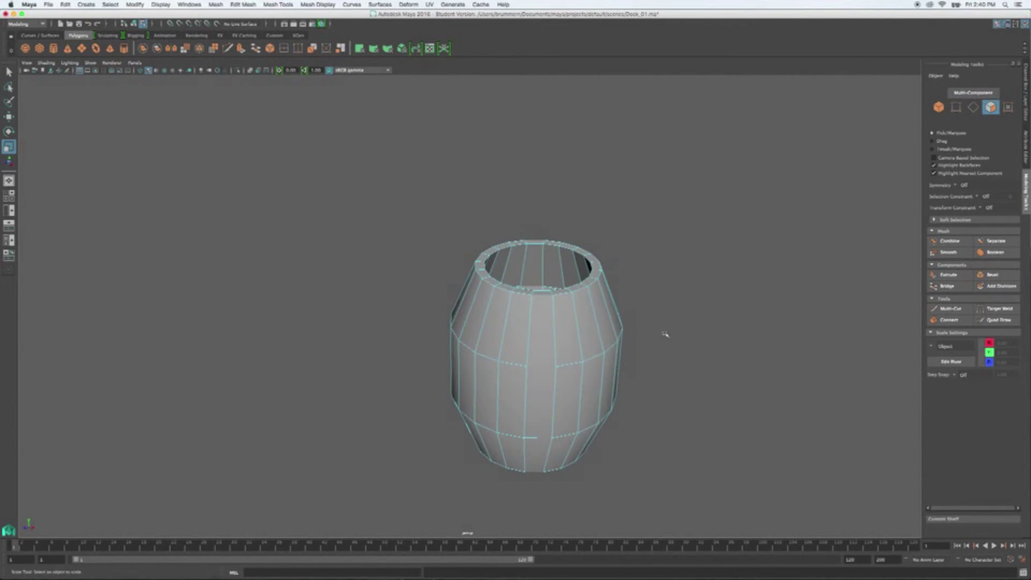
pyautogui.keyDown('alt'); pyautogui.moveTo(681, 325); pyautogui.dragTo(636, 333); pyautogui.keyUp('alt')
pyautogui.click(516, 277)
pyautogui.moveTo(621, 288)
pyautogui.keyDown('alt'); pyautogui.mouseDown()
pyautogui.moveTo(566, 276)
pyautogui.moveTo(605, 280)
pyautogui.moveTo(695, 253)
pyautogui.moveTo(685, 280)
pyautogui.moveTo(621, 269)
pyautogui.mouseUp(); pyautogui.keyUp('alt')
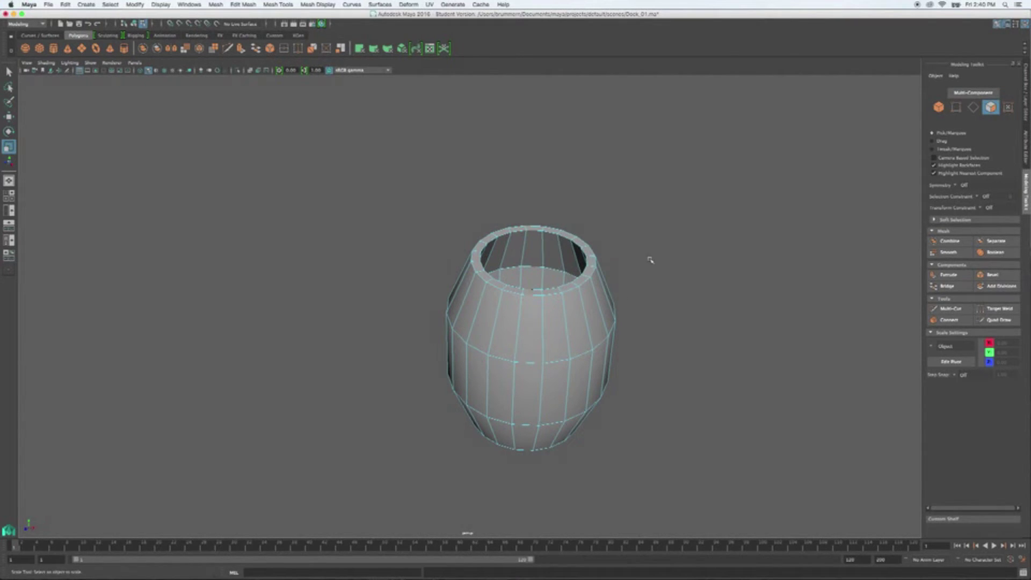
pyautogui.keyDown('alt'); pyautogui.moveTo(664, 301); pyautogui.dragTo(658, 282); pyautogui.keyUp('alt')
pyautogui.keyDown('alt'); pyautogui.moveTo(659, 282); pyautogui.dragTo(603, 248, button='middle'); pyautogui.keyUp('alt')
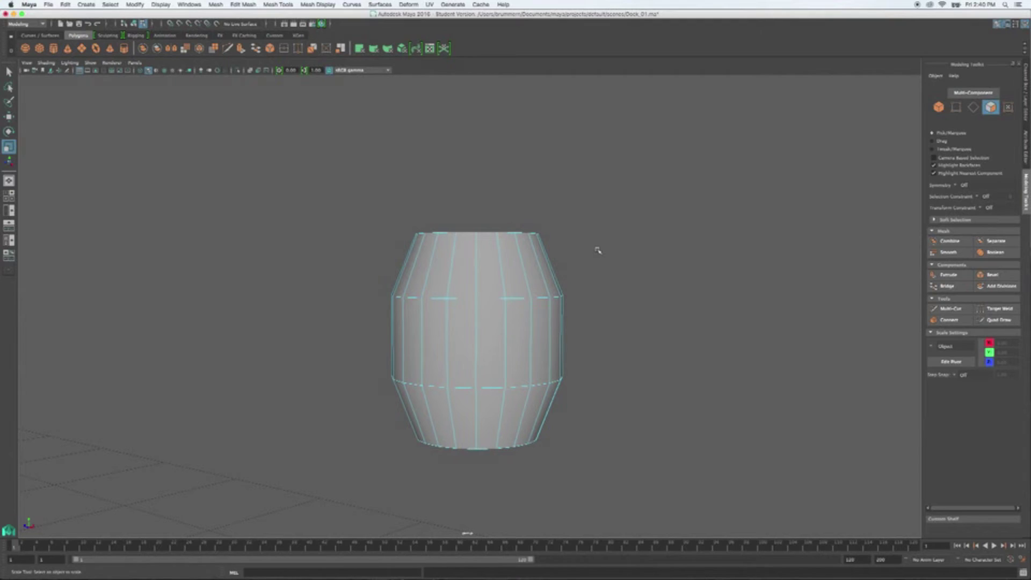
# - Activate the Insert Edge Loop tool for the cylinder-based barrel
pyautogui.press('space')
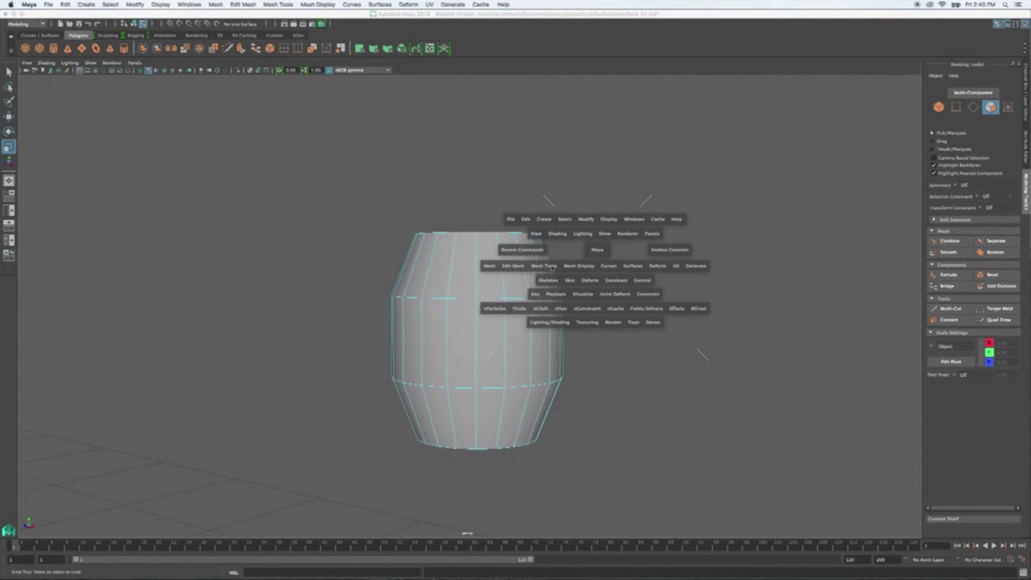
pyautogui.click(552, 267)
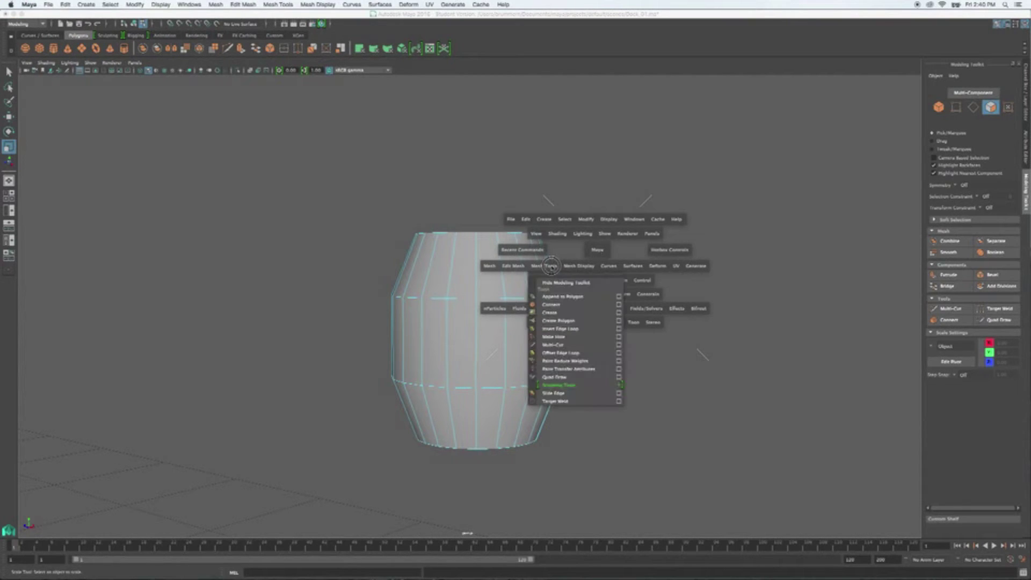
pyautogui.click(566, 329)
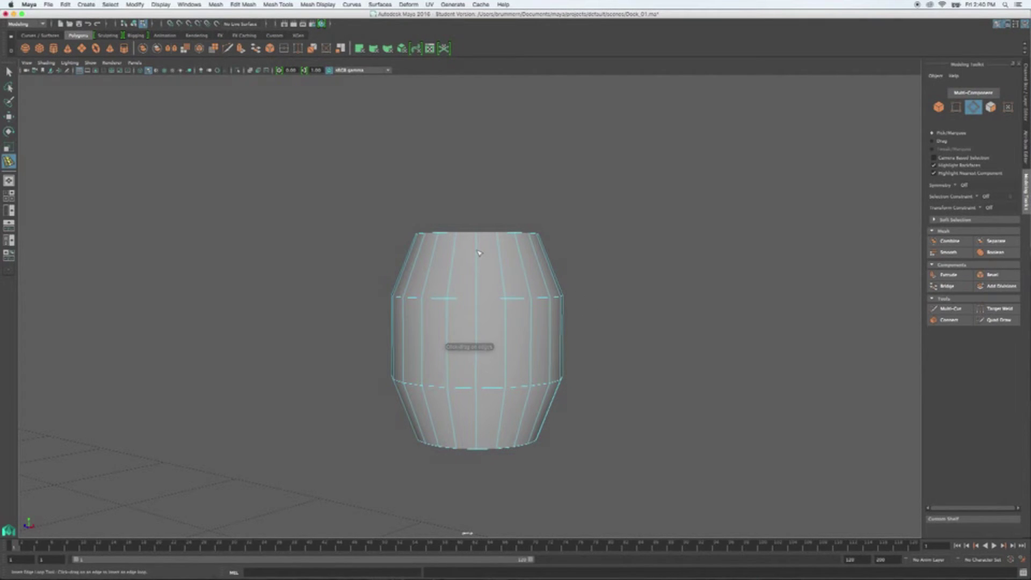
pyautogui.scroll(5, 475, 255)
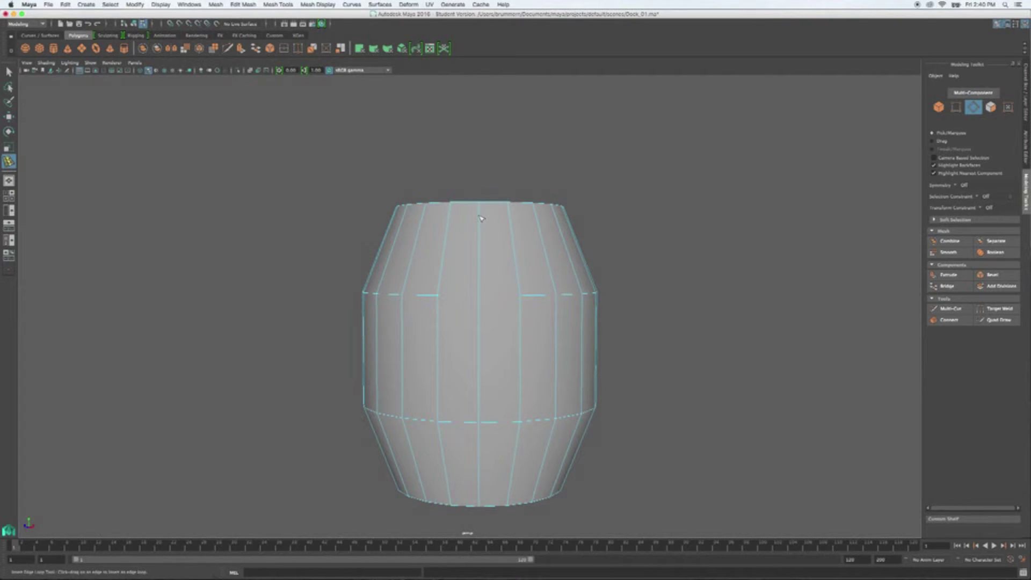
pyautogui.moveTo(482, 218)
pyautogui.mouseDown()
pyautogui.moveTo(479, 209)
pyautogui.moveTo(480, 231)
pyautogui.mouseUp()
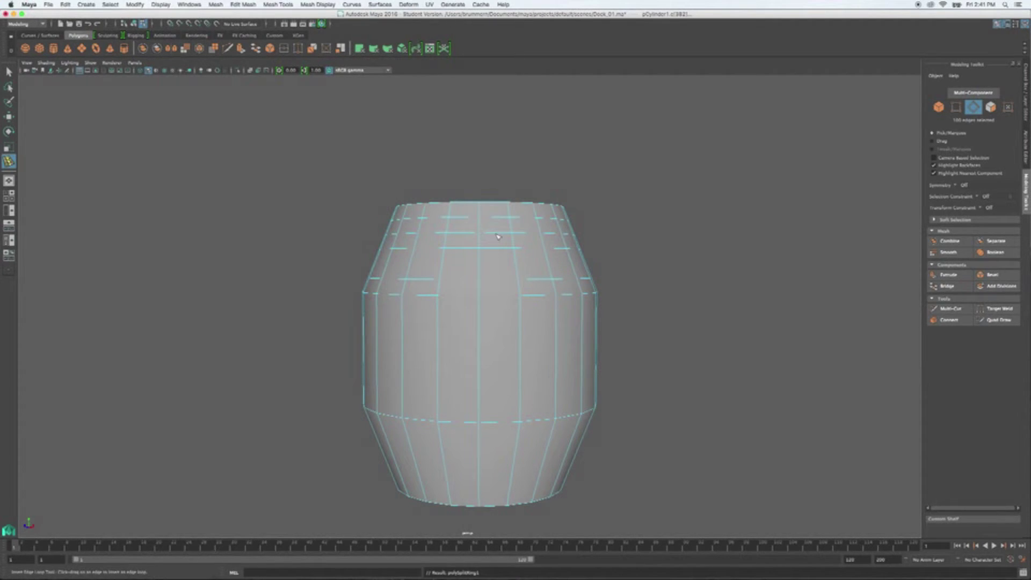
pyautogui.press('z')
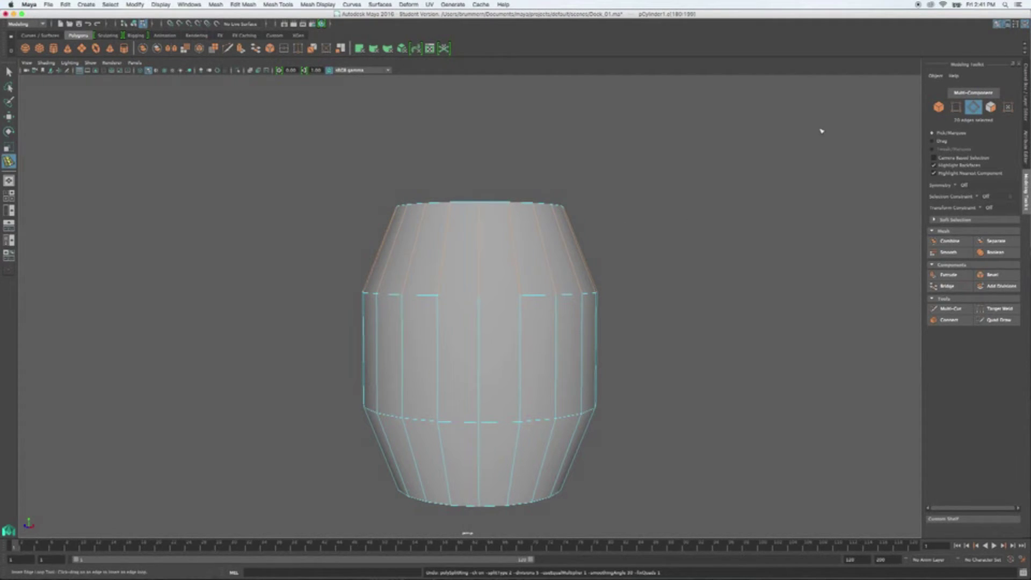
pyautogui.press('z')
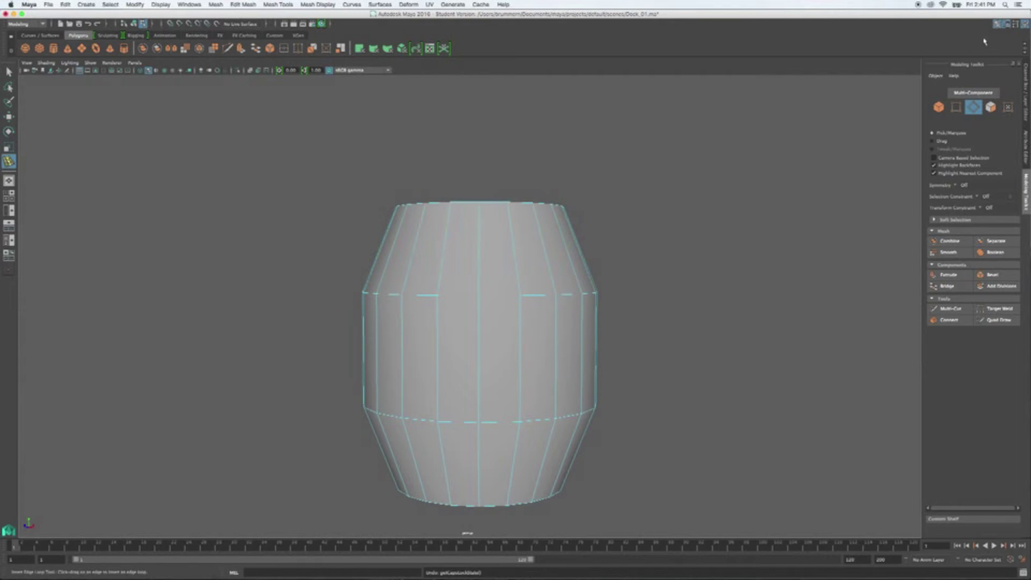
# - Set Insert Edge Loop to relative distance from edge and insert one loop just below the rim and one just below the upper bulge ring
pyautogui.click(1015, 24)
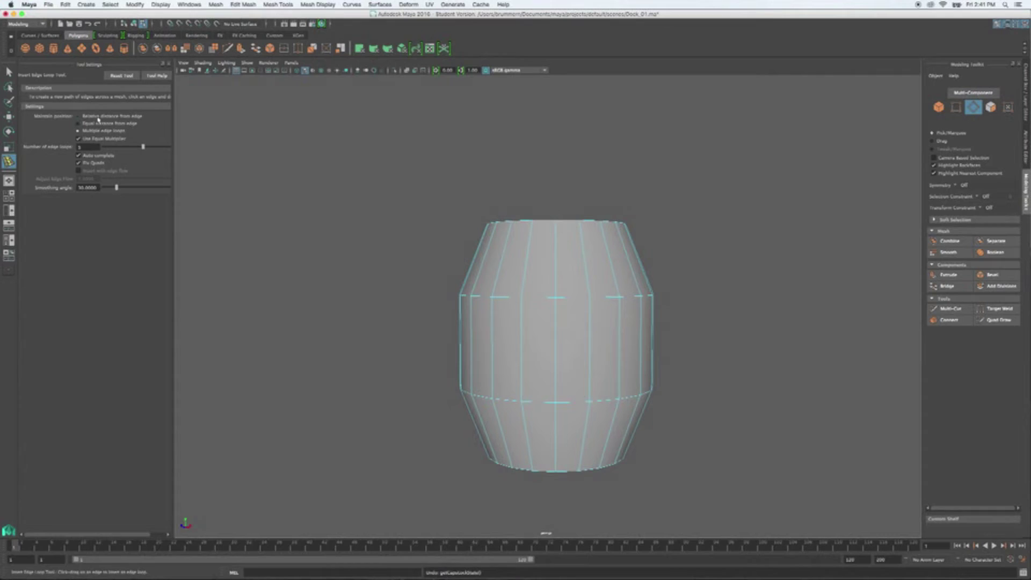
pyautogui.click(98, 119)
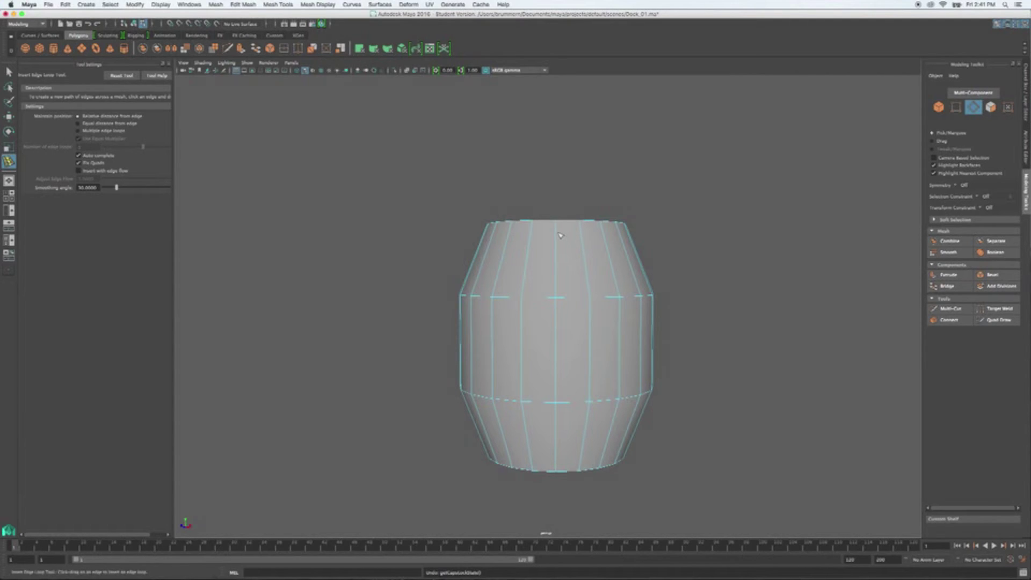
pyautogui.moveTo(558, 234)
pyautogui.mouseDown()
pyautogui.moveTo(557, 288)
pyautogui.moveTo(556, 232)
pyautogui.mouseUp()
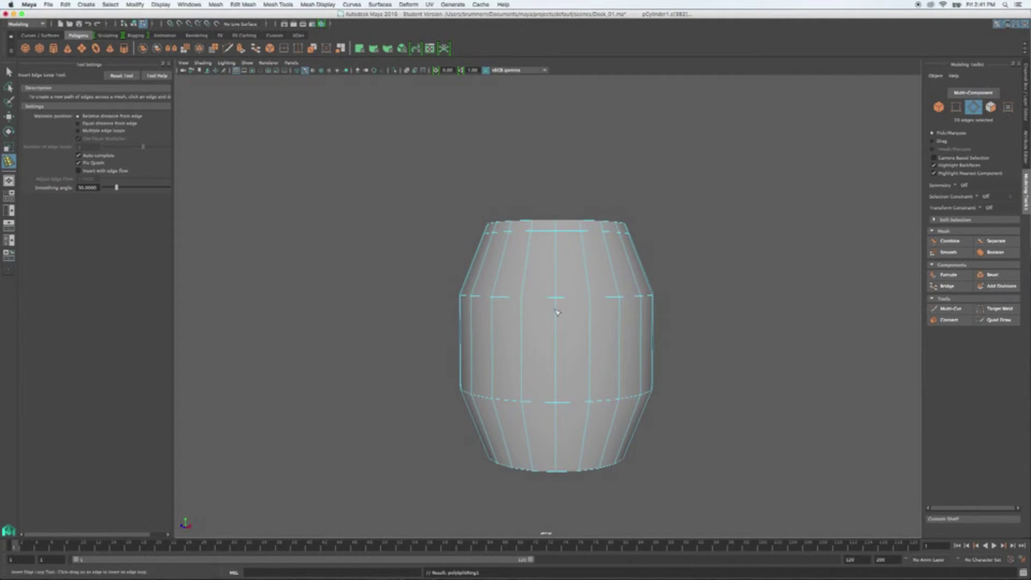
pyautogui.moveTo(557, 314); pyautogui.dragTo(556, 310)
# - Insert one edge loop just above the lower bulge ring and another just above the barrel's base
pyautogui.moveTo(714, 346)
pyautogui.keyDown('alt'); pyautogui.mouseDown()
pyautogui.moveTo(550, 336)
pyautogui.moveTo(561, 349)
pyautogui.moveTo(708, 338)
pyautogui.mouseUp(); pyautogui.keyUp('alt')
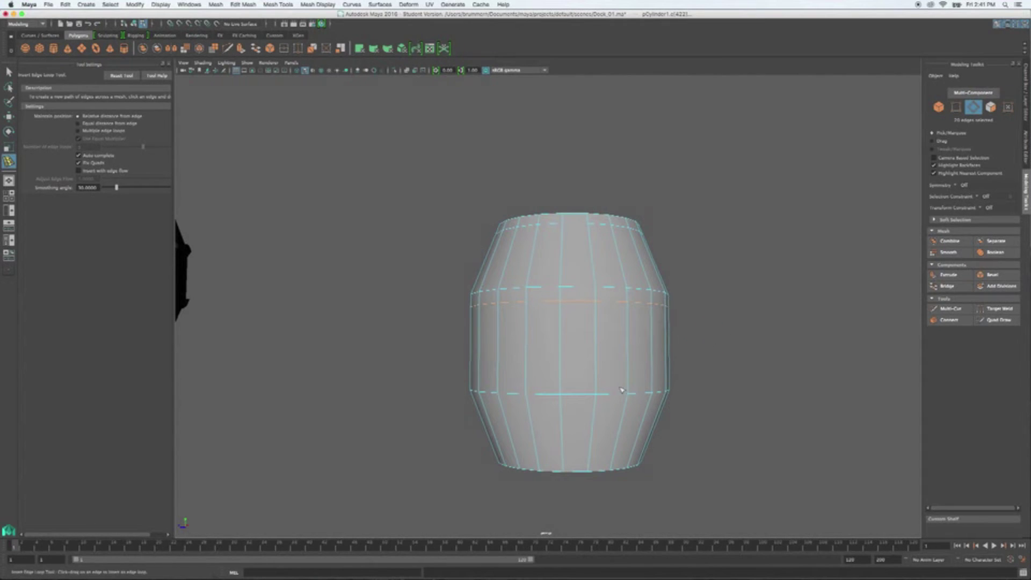
pyautogui.moveTo(563, 383); pyautogui.dragTo(561, 383)
pyautogui.click(561, 382)
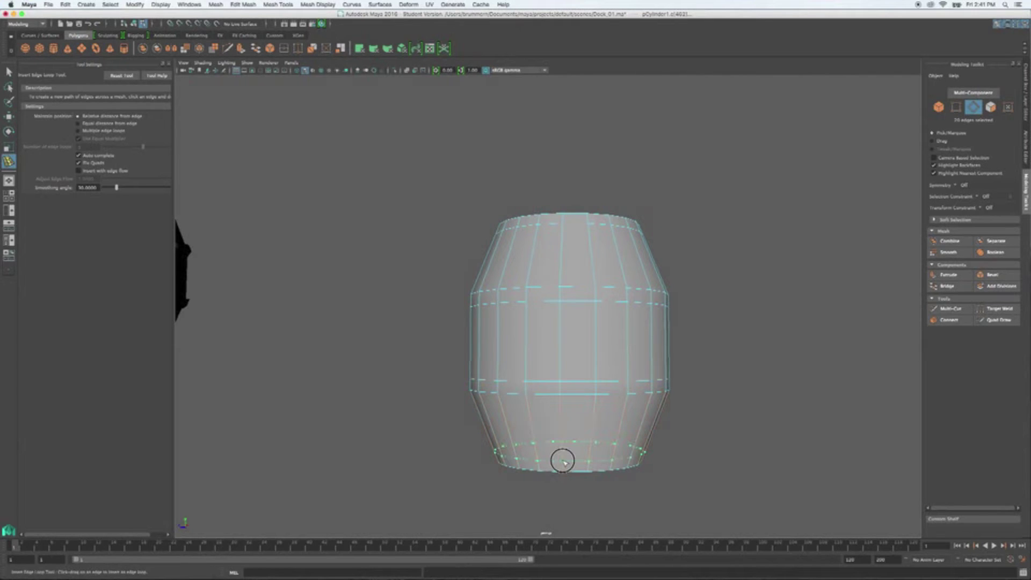
pyautogui.click(563, 460)
pyautogui.keyDown('alt'); pyautogui.moveTo(730, 430); pyautogui.dragTo(750, 429); pyautogui.keyUp('alt')
pyautogui.keyDown('alt'); pyautogui.moveTo(621, 339); pyautogui.dragTo(760, 320); pyautogui.keyUp('alt')
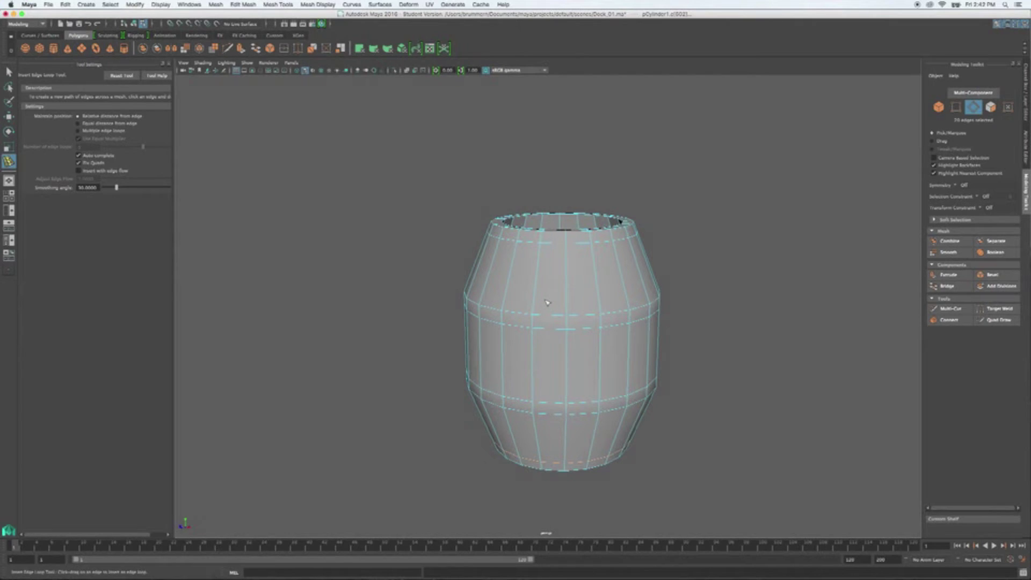
# - Select the four narrow face bands around the outer wall, at the rim, both bulge rings and the base
pyautogui.press('q')
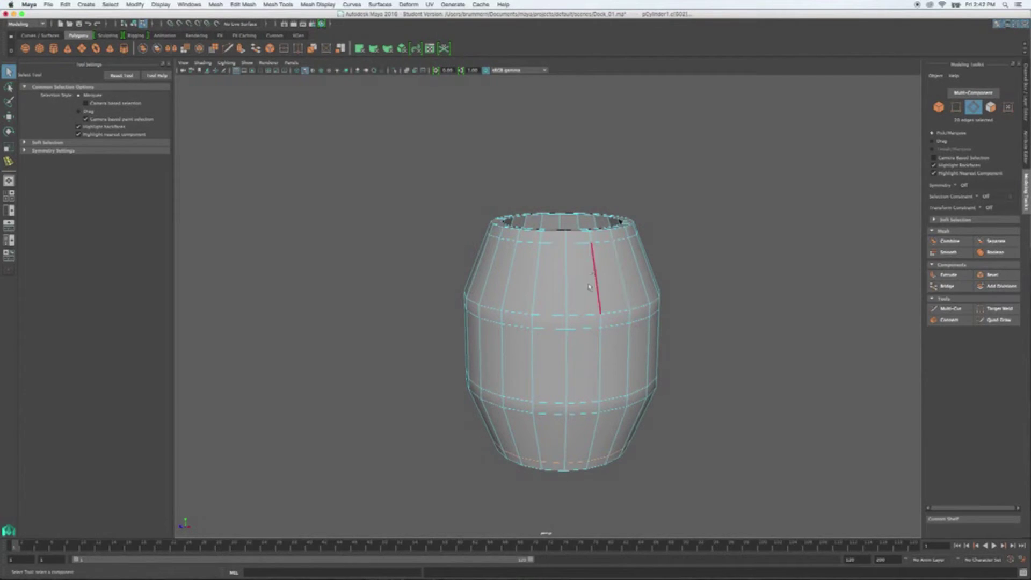
pyautogui.rightClick(582, 266)
pyautogui.moveTo(582, 266); pyautogui.dragTo(584, 288, button='right')
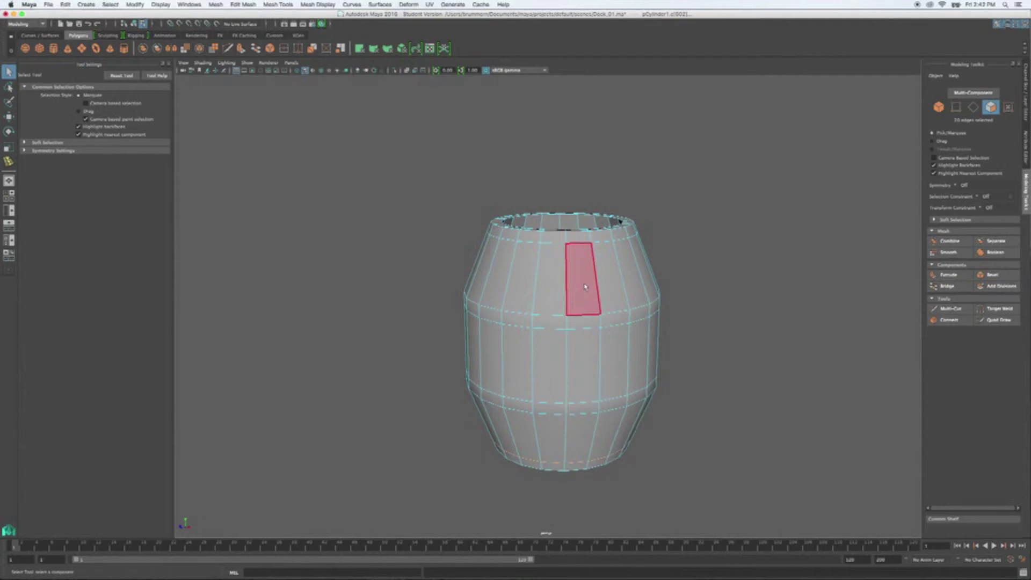
pyautogui.click(553, 237)
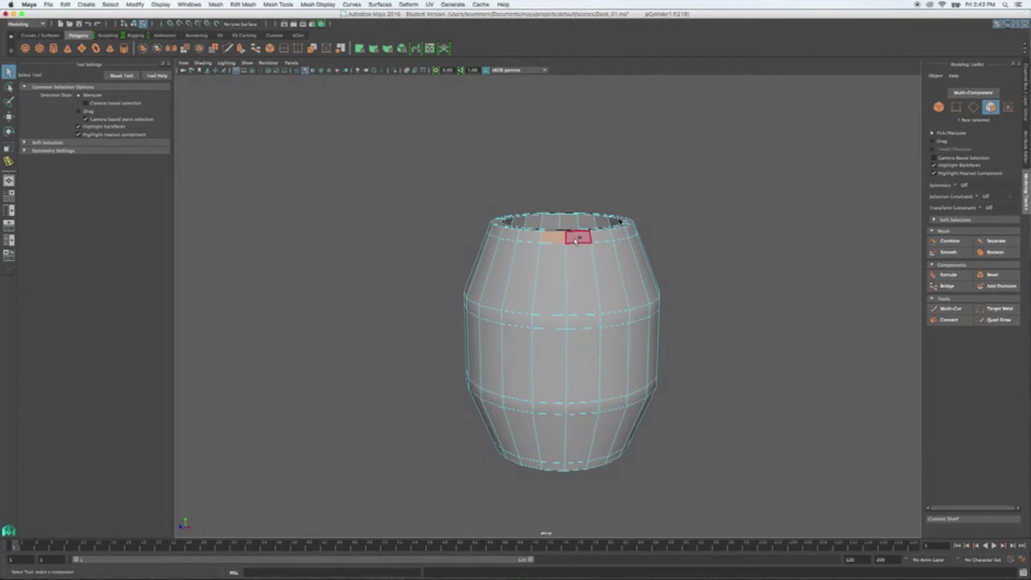
pyautogui.keyDown('shift'); pyautogui.doubleClick(577, 239); pyautogui.keyUp('shift')
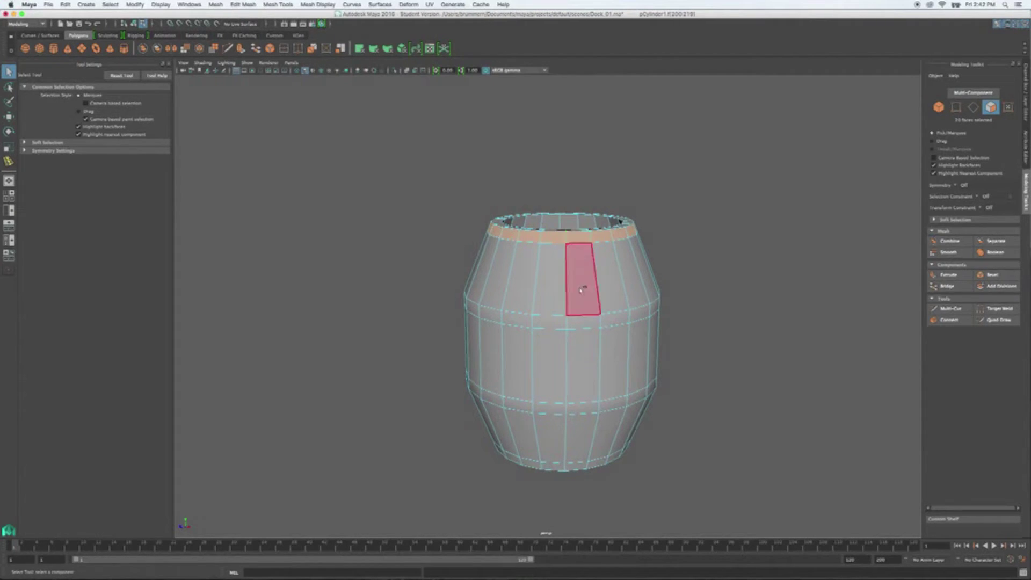
pyautogui.keyDown('shift'); pyautogui.click(557, 325); pyautogui.keyUp('shift')
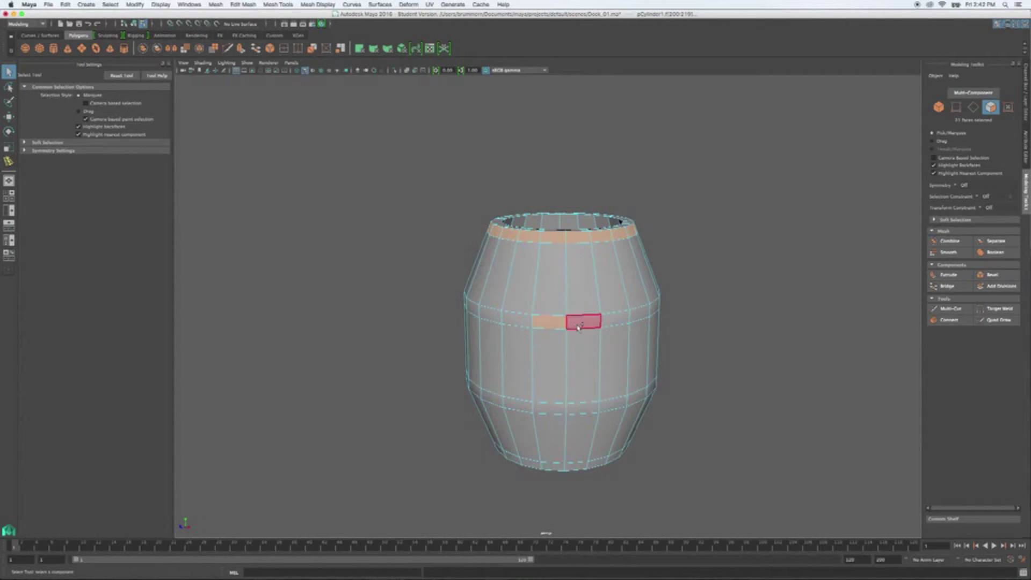
pyautogui.keyDown('shift'); pyautogui.doubleClick(578, 324); pyautogui.keyUp('shift')
pyautogui.keyDown('shift'); pyautogui.doubleClick(589, 412); pyautogui.keyUp('shift')
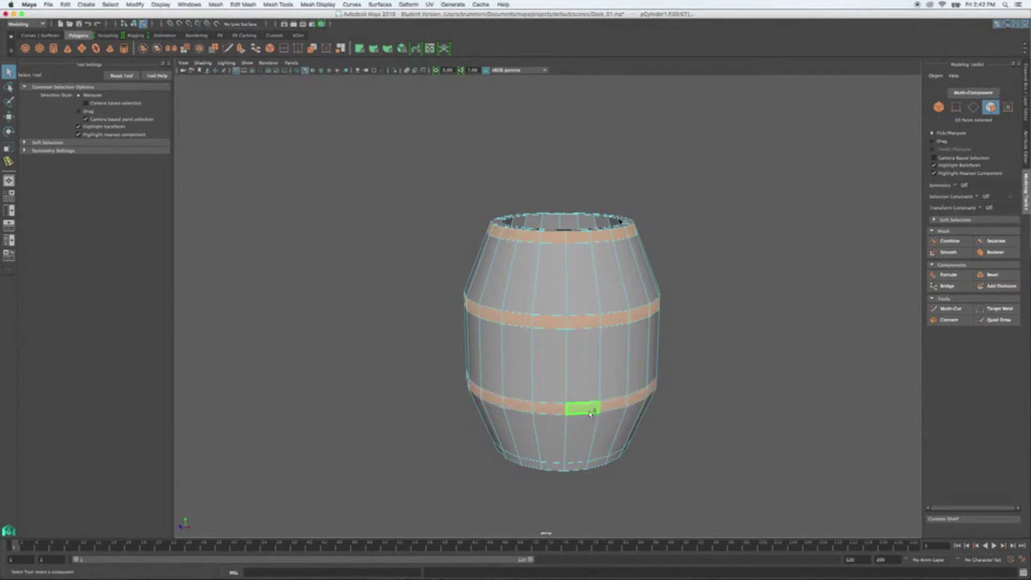
pyautogui.keyDown('shift'); pyautogui.doubleClick(573, 467); pyautogui.keyUp('shift')
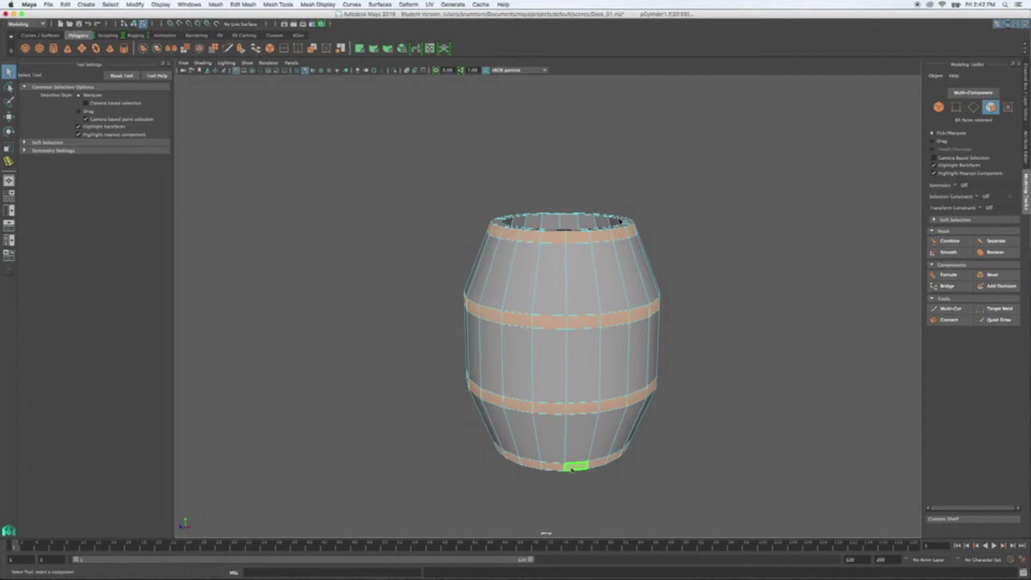
# - Extrude the selected face bands and scale them slightly outward in X and Z to form raised hoops
pyautogui.keyDown('alt'); pyautogui.moveTo(687, 428); pyautogui.dragTo(660, 422); pyautogui.keyUp('alt')
pyautogui.moveTo(723, 401)
pyautogui.keyDown('alt'); pyautogui.mouseDown()
pyautogui.moveTo(729, 376)
pyautogui.moveTo(725, 384)
pyautogui.mouseUp(); pyautogui.keyUp('alt')
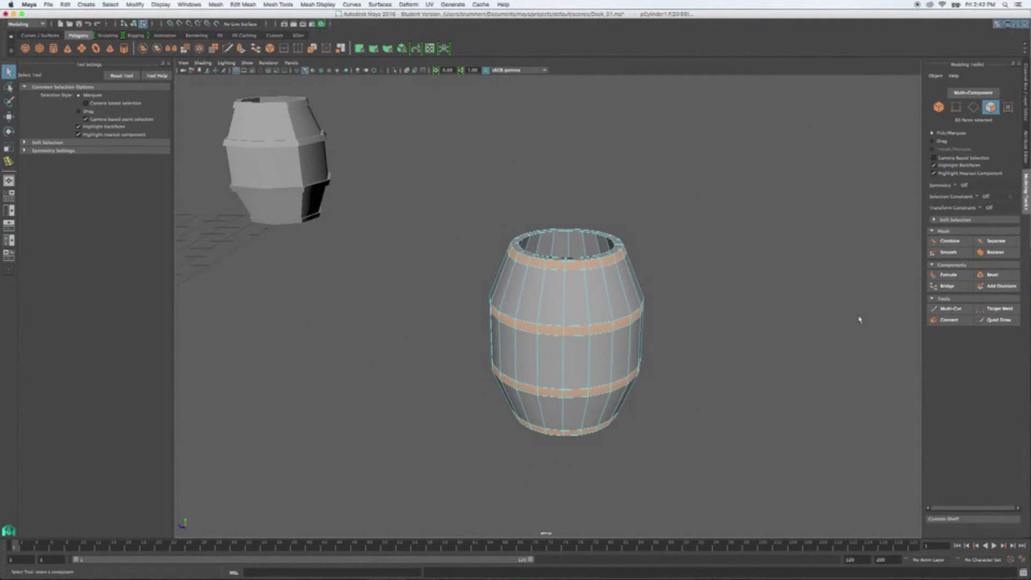
pyautogui.click(943, 276)
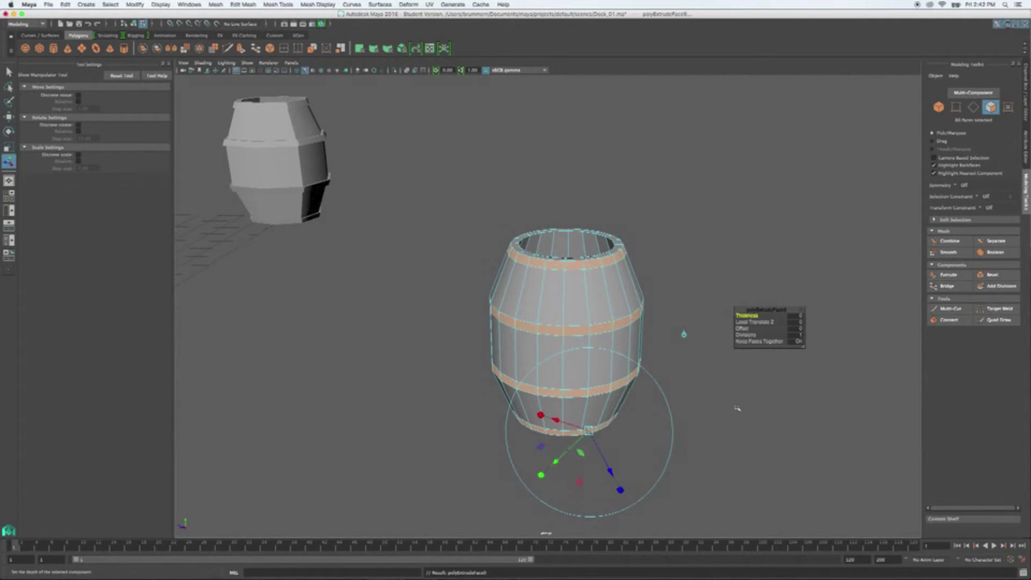
pyautogui.press('r')
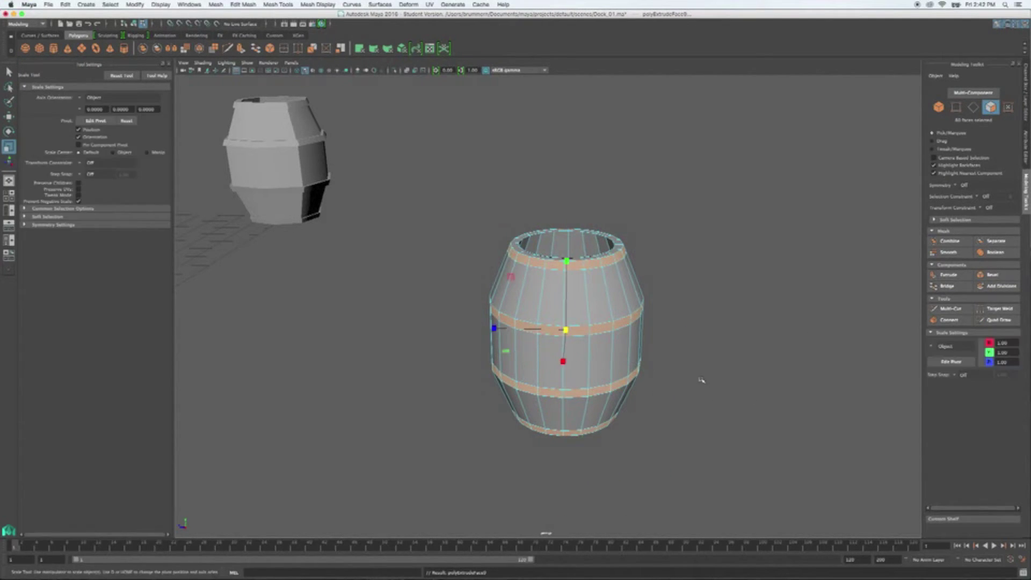
pyautogui.keyDown('alt'); pyautogui.moveTo(680, 373); pyautogui.dragTo(679, 375); pyautogui.keyUp('alt')
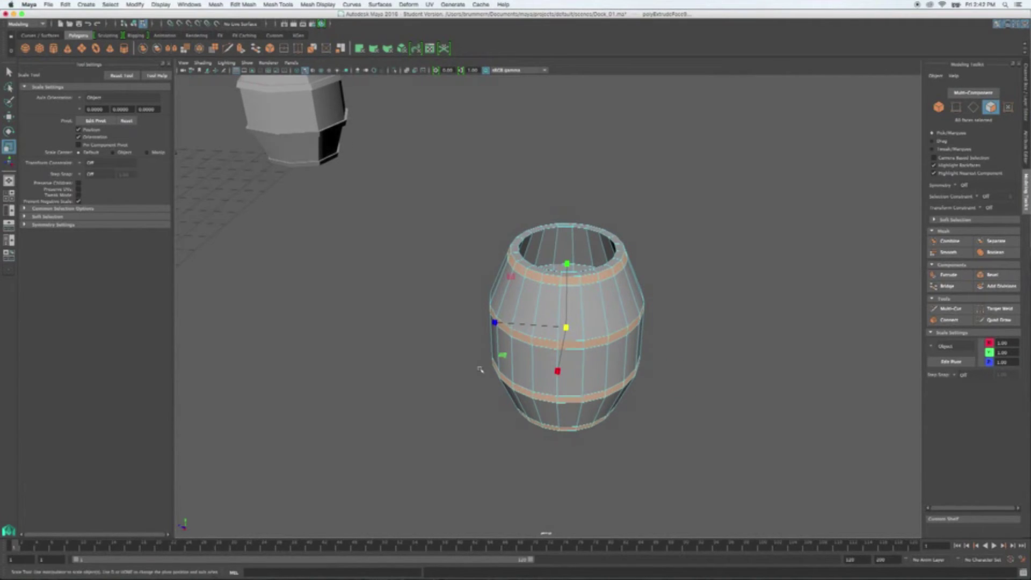
pyautogui.click(502, 356)
pyautogui.moveTo(502, 355); pyautogui.dragTo(499, 356)
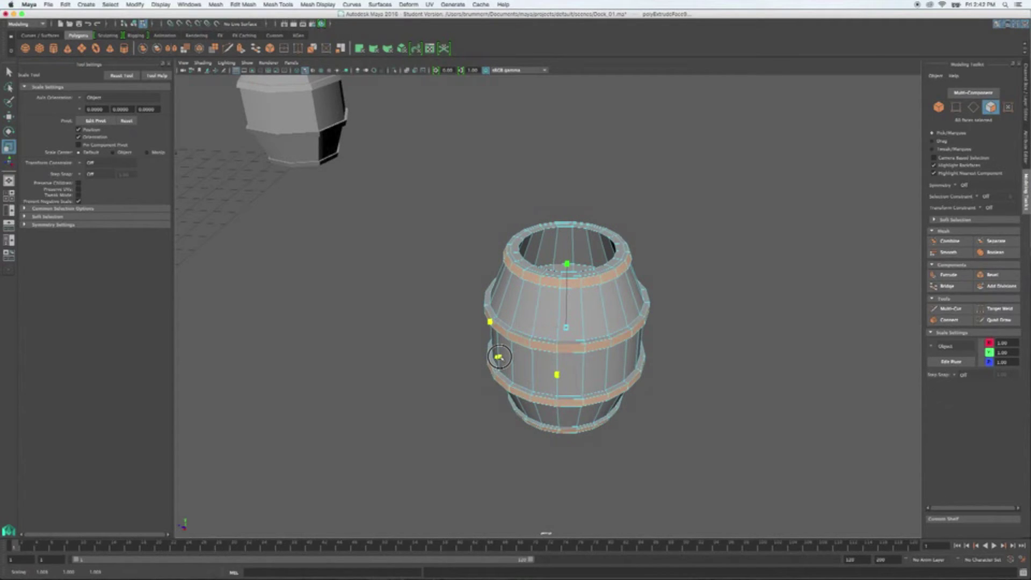
pyautogui.moveTo(498, 356); pyautogui.dragTo(495, 356)
pyautogui.moveTo(714, 465)
pyautogui.keyDown('alt'); pyautogui.mouseDown()
pyautogui.moveTo(716, 428)
pyautogui.moveTo(695, 421)
pyautogui.moveTo(649, 426)
pyautogui.moveTo(627, 446)
pyautogui.moveTo(660, 458)
pyautogui.moveTo(706, 451)
pyautogui.moveTo(711, 460)
pyautogui.mouseUp(); pyautogui.keyUp('alt')
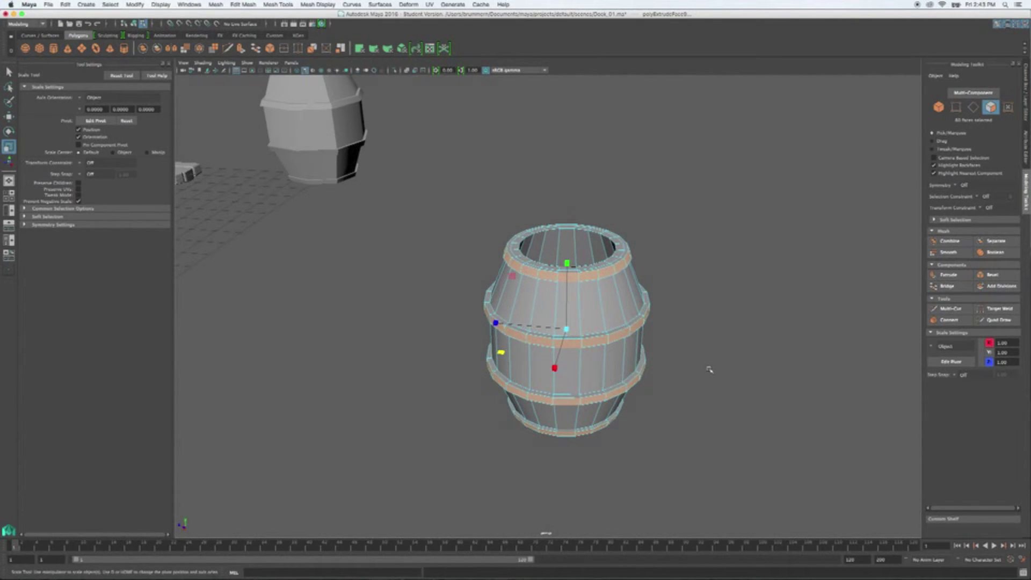
# - Clear the face selection and return the barrel to object mode
pyautogui.click(709, 370)
pyautogui.moveTo(621, 307); pyautogui.dragTo(661, 298, button='right')
pyautogui.scroll(-3, 676, 350)
pyautogui.keyDown('alt'); pyautogui.moveTo(655, 409); pyautogui.dragTo(587, 421); pyautogui.keyUp('alt')
pyautogui.scroll(-3, 506, 423)
pyautogui.keyDown('alt'); pyautogui.moveTo(507, 424); pyautogui.dragTo(544, 383); pyautogui.keyUp('alt')
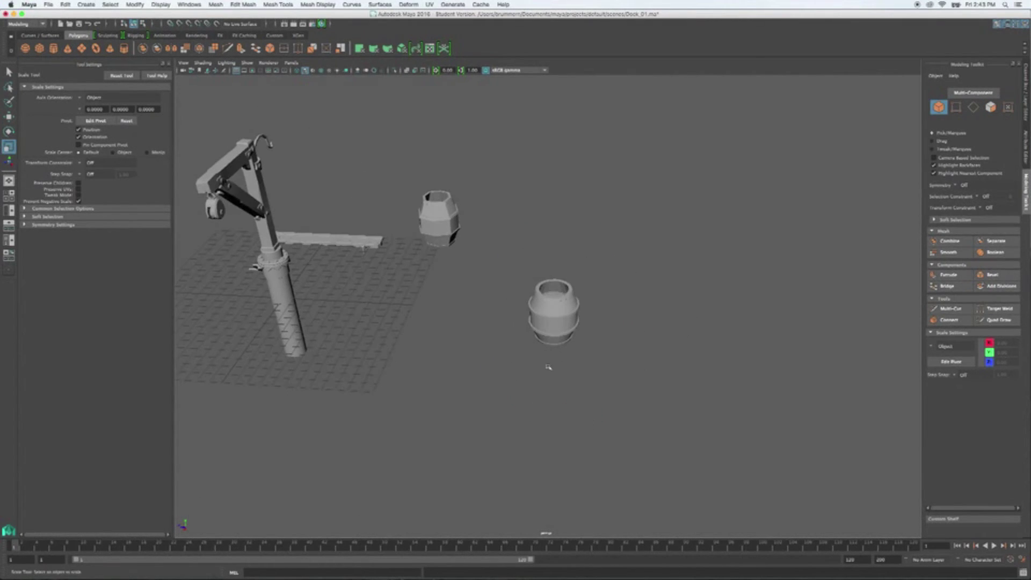
# - Select the new barrel and snap its pivot to the centre vertex of its base
pyautogui.click(557, 320)
pyautogui.keyDown('alt'); pyautogui.moveTo(617, 362); pyautogui.dragTo(627, 340); pyautogui.keyUp('alt')
pyautogui.press('d')
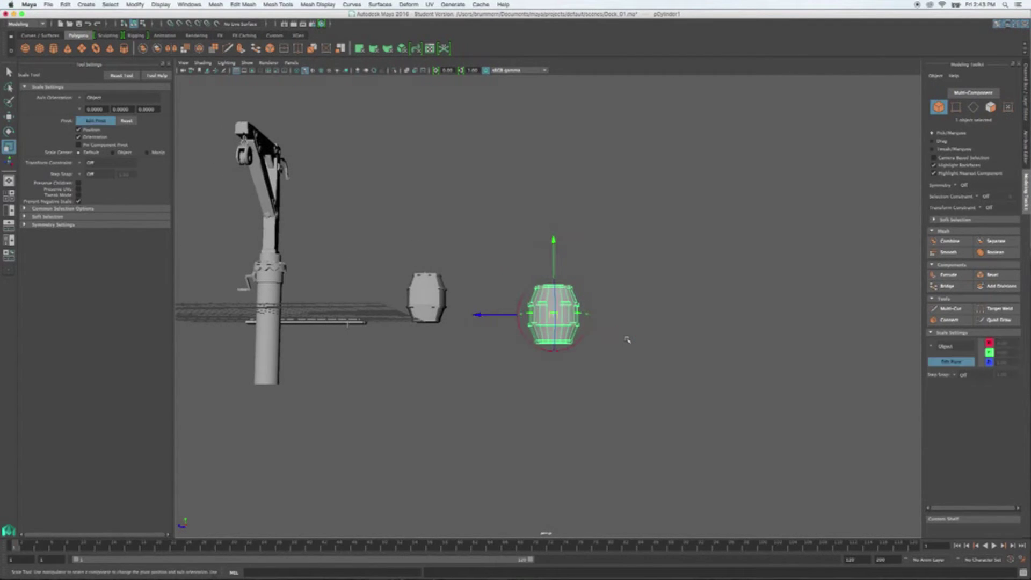
pyautogui.keyDown('alt'); pyautogui.moveTo(616, 365); pyautogui.dragTo(646, 360); pyautogui.keyUp('alt')
pyautogui.press('v')
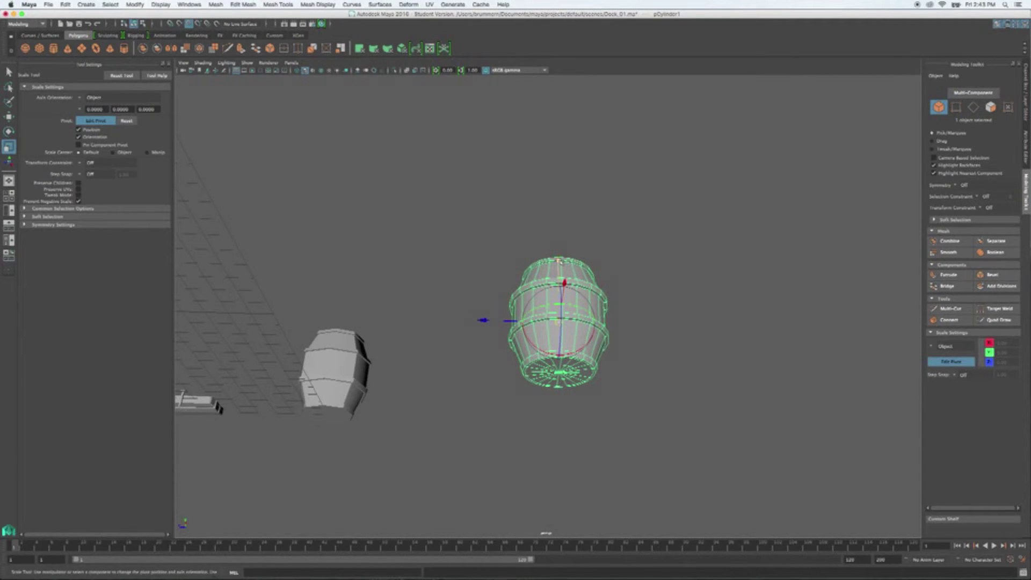
pyautogui.moveTo(559, 261); pyautogui.dragTo(560, 373, button='middle')
pyautogui.press('d')
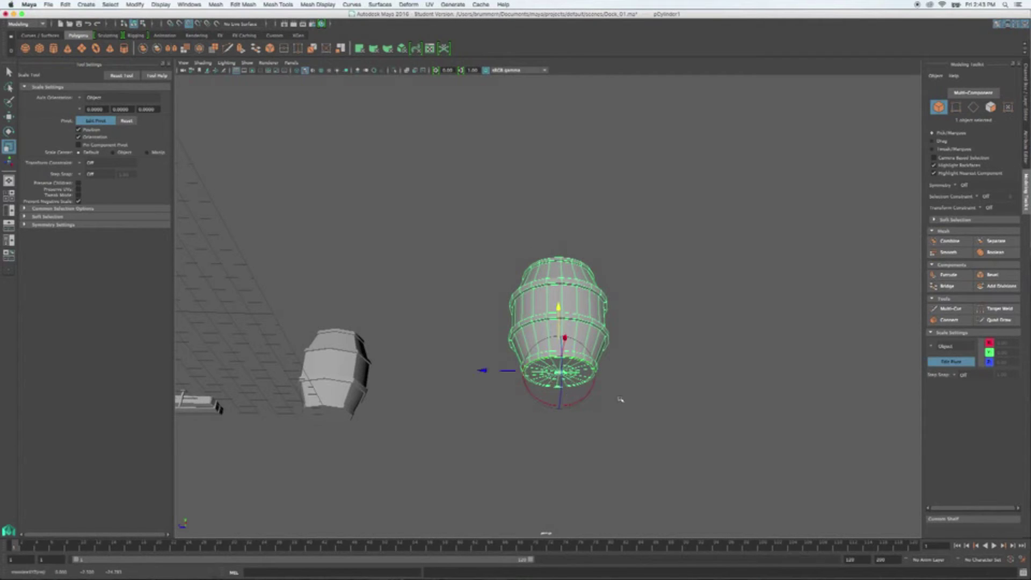
pyautogui.keyDown('alt'); pyautogui.moveTo(675, 378); pyautogui.dragTo(675, 393); pyautogui.keyUp('alt')
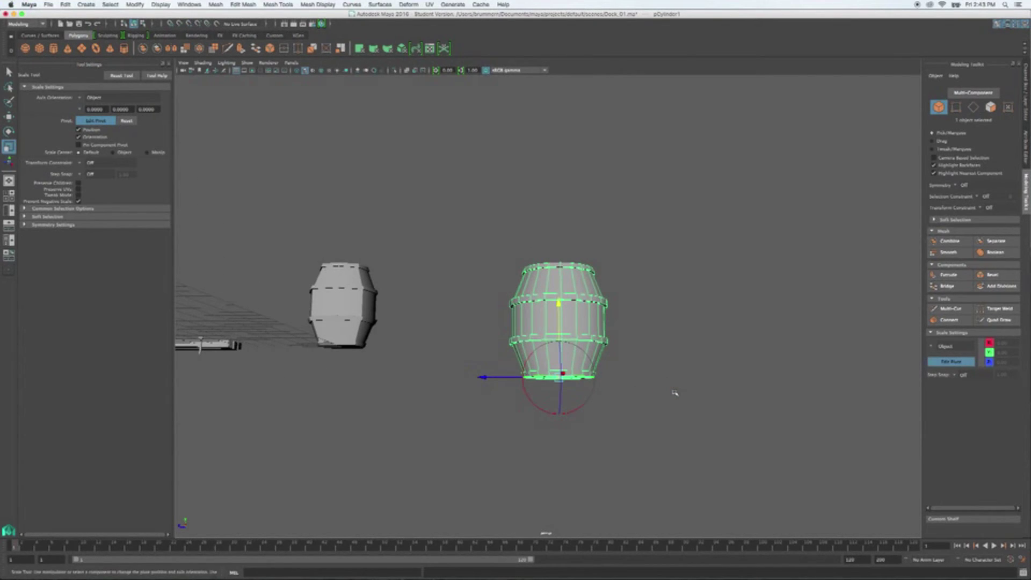
pyautogui.press('d')
pyautogui.keyDown('alt'); pyautogui.moveTo(665, 398); pyautogui.dragTo(663, 374); pyautogui.keyUp('alt')
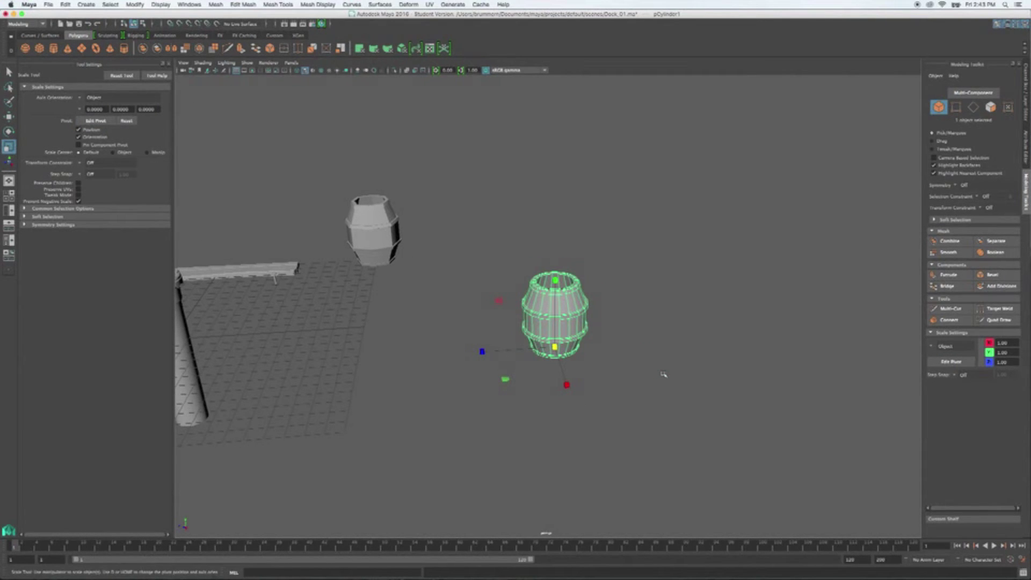
# - Move the barrel with grid snapping to X -12, Y 0, Z -17, beside the first barrel
pyautogui.press('w')
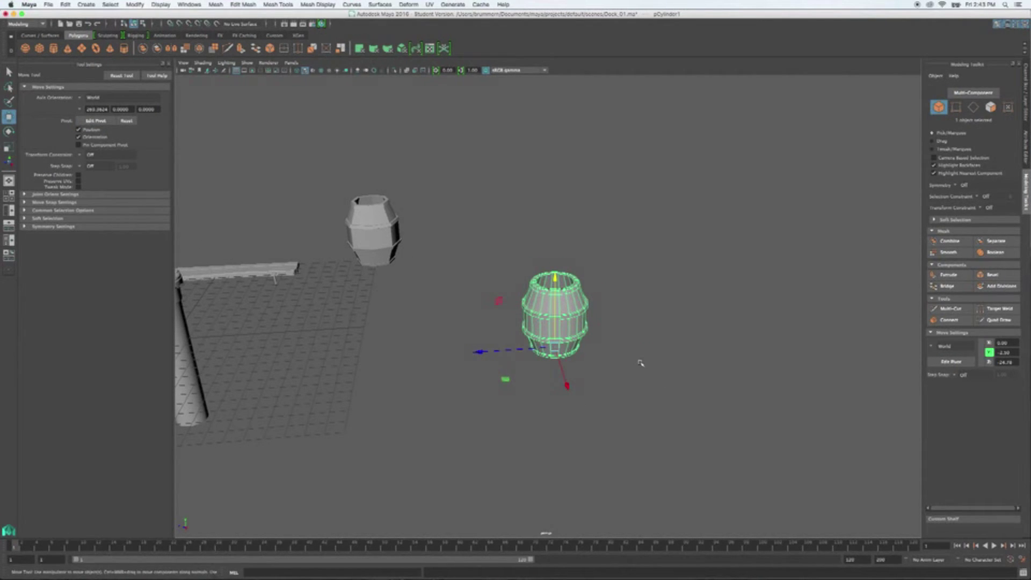
pyautogui.press('x')
pyautogui.moveTo(554, 349); pyautogui.dragTo(439, 257)
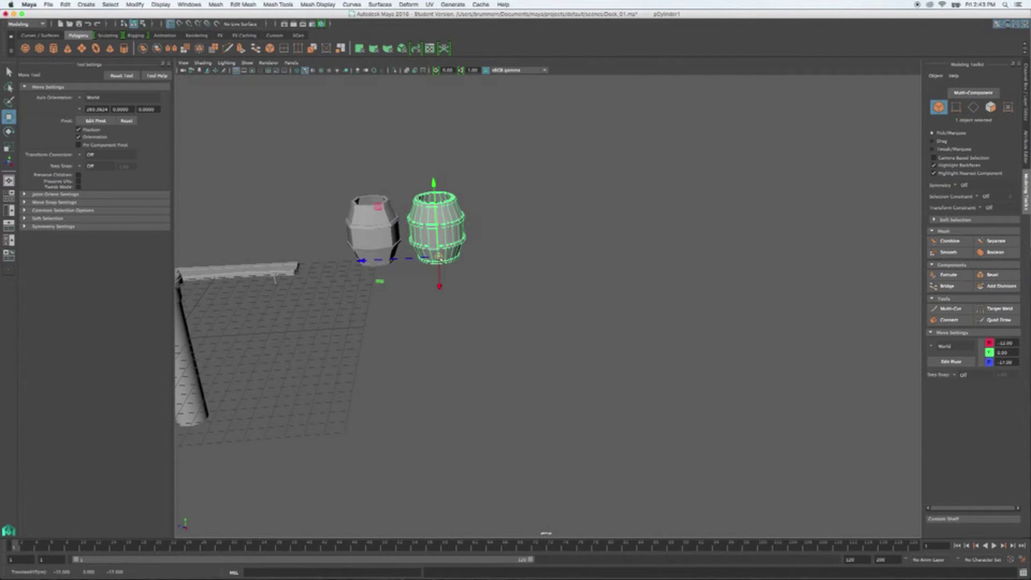
pyautogui.keyDown('alt'); pyautogui.moveTo(580, 292); pyautogui.dragTo(614, 336); pyautogui.keyUp('alt')
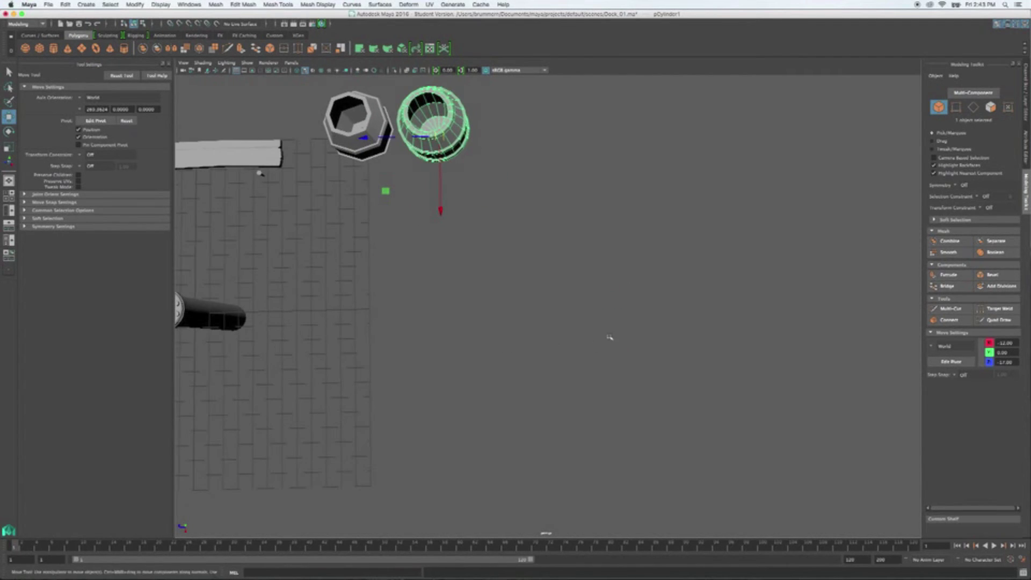
# - Rename the cylinder-based barrel pCylinder1 to Barrel_cylinder_01 in the Outliner
pyautogui.keyDown('alt'); pyautogui.moveTo(545, 366); pyautogui.dragTo(573, 311); pyautogui.keyUp('alt')
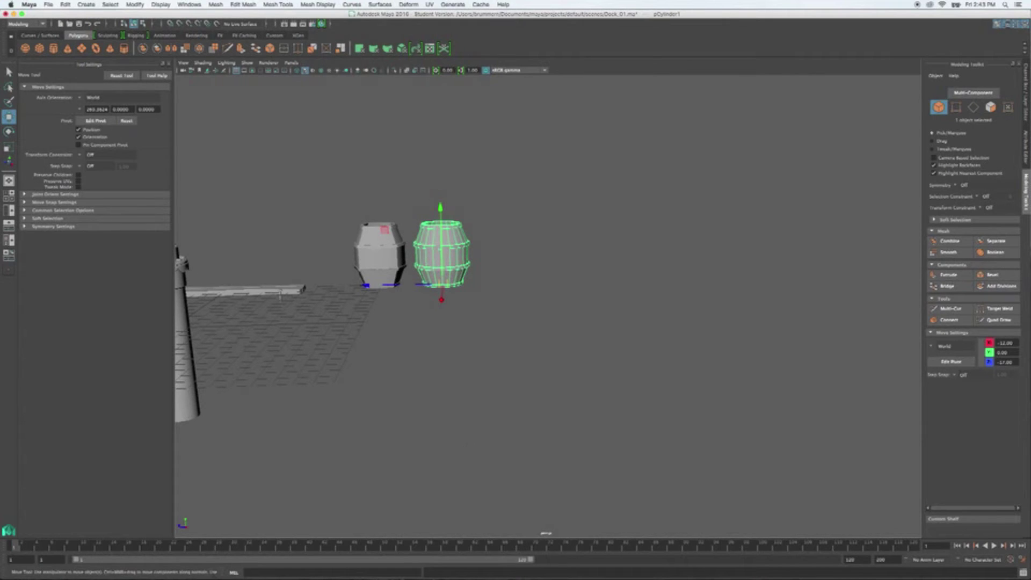
pyautogui.moveTo(567, 352); pyautogui.dragTo(671, 165)
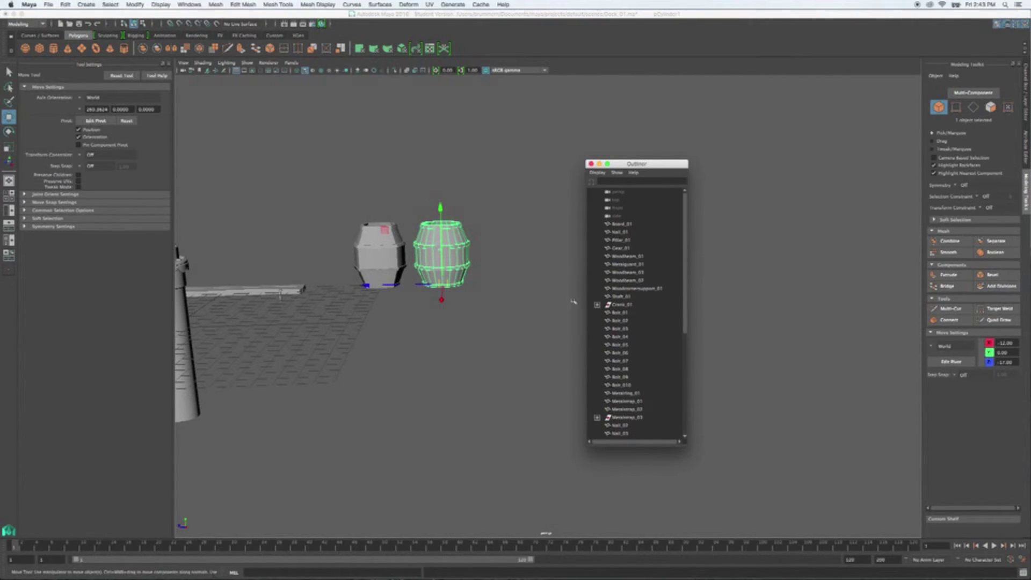
pyautogui.scroll(-5, 657, 283)
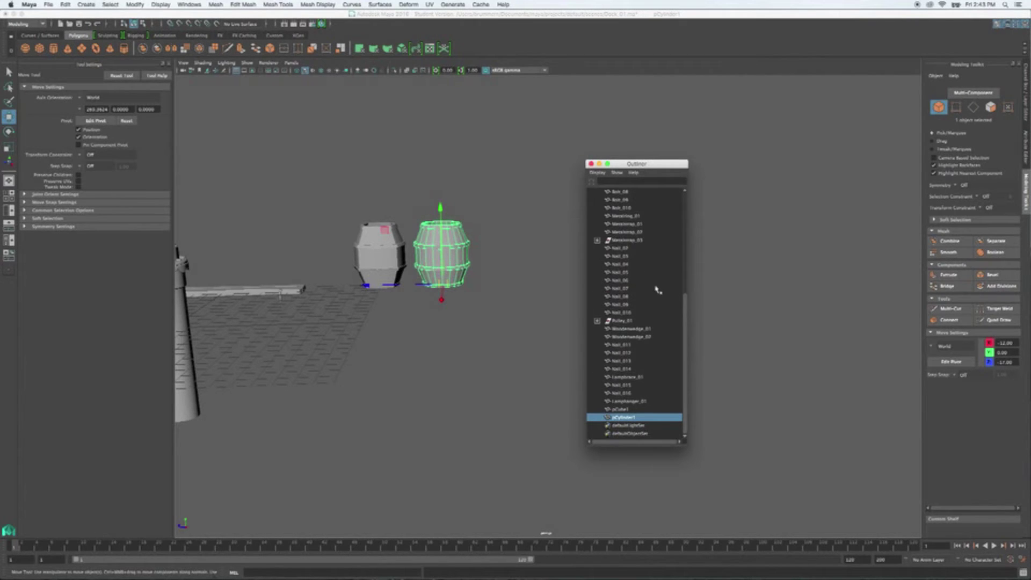
pyautogui.click(194, 7)
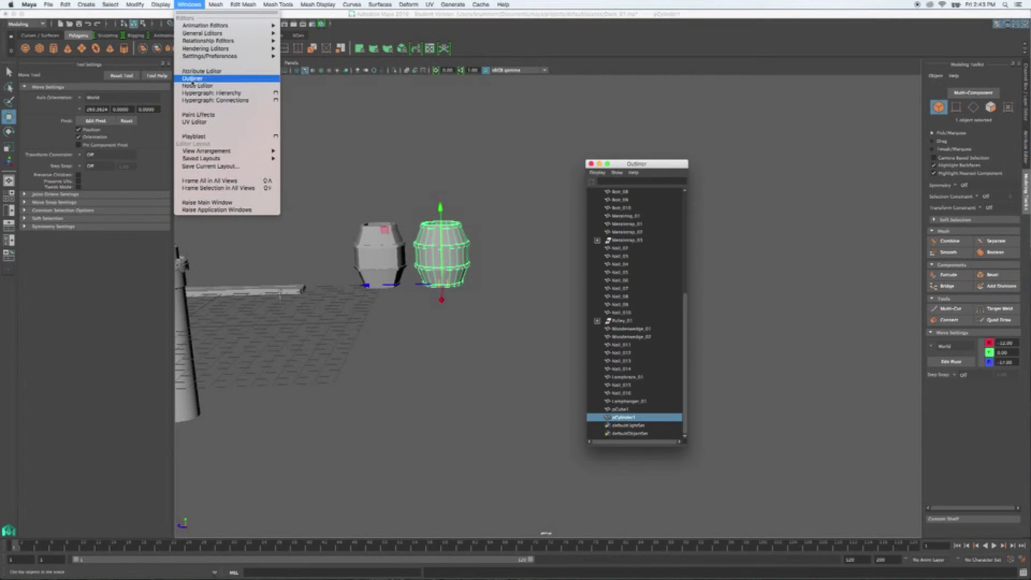
pyautogui.click(651, 165)
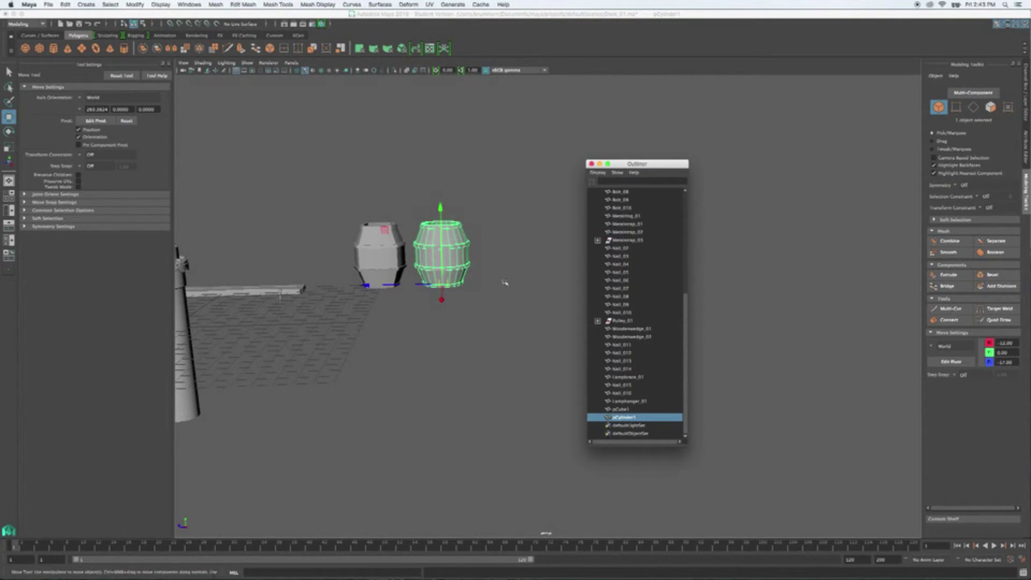
pyautogui.click(627, 418)
pyautogui.doubleClick(628, 419)
pyautogui.write('Barrel_c')
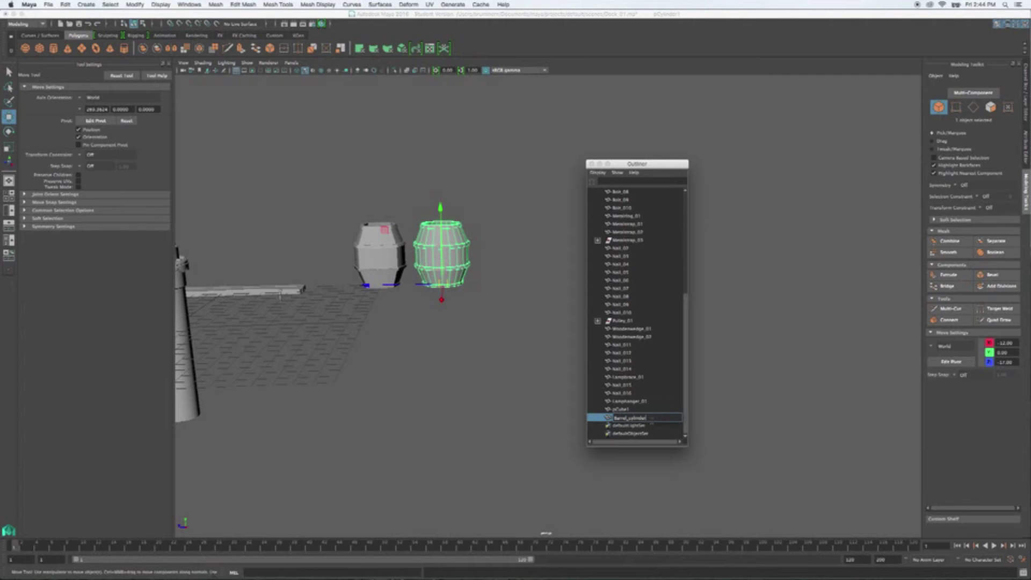
pyautogui.write('ylinder_01')
pyautogui.press('Return')
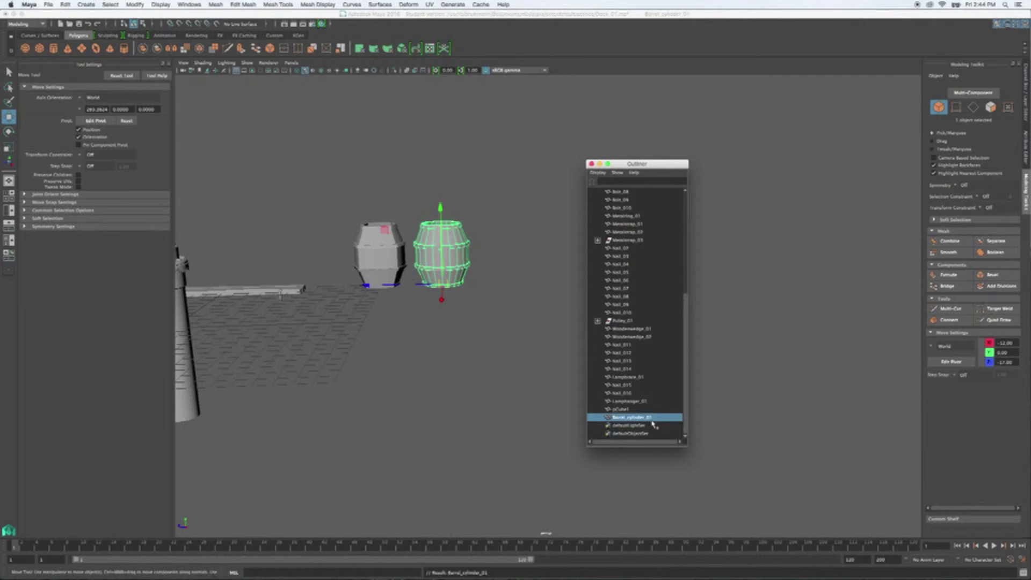
# - Rename the first barrel pCube1 to Barrel_Cube_01 and close the Outliner
pyautogui.doubleClick(622, 410)
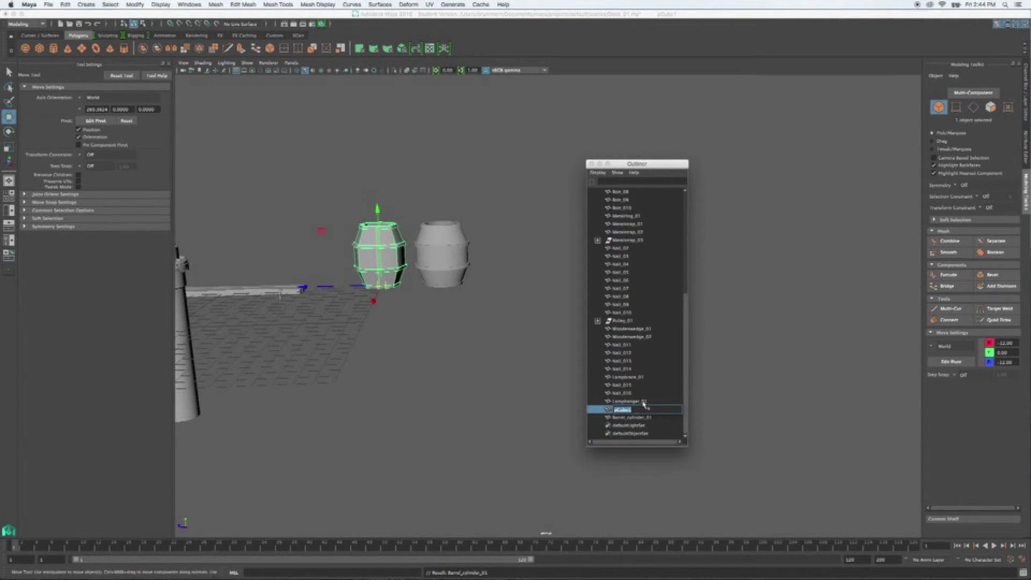
pyautogui.write('carrel_Cyl')
pyautogui.press('Return')
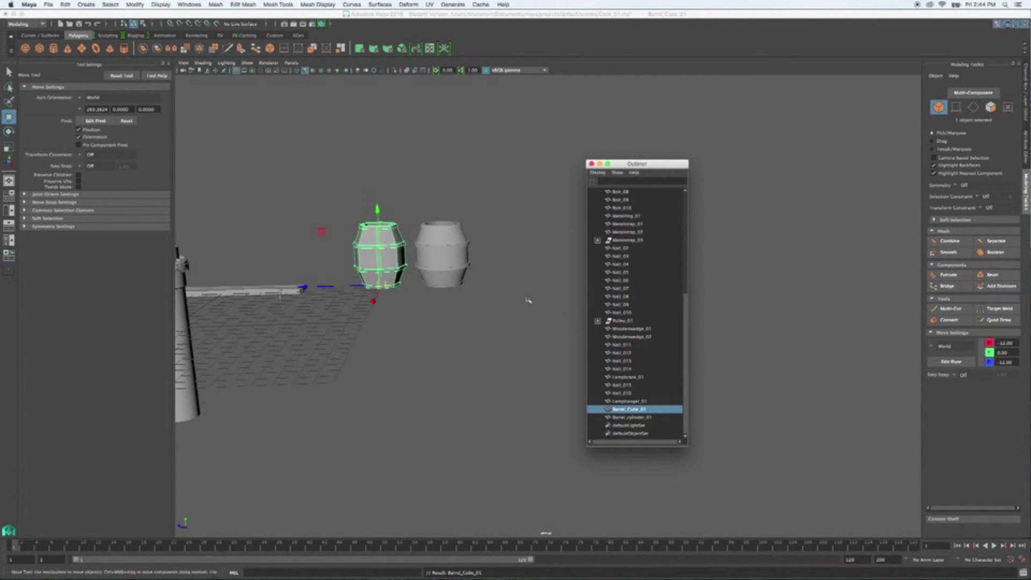
pyautogui.keyDown('alt'); pyautogui.moveTo(495, 247); pyautogui.dragTo(531, 249); pyautogui.keyUp('alt')
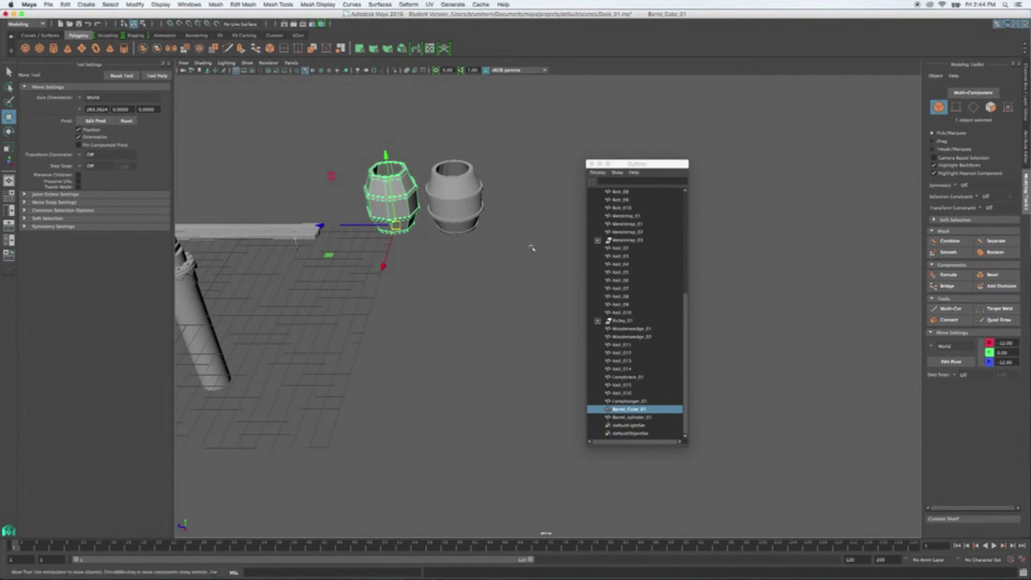
pyautogui.click(592, 164)
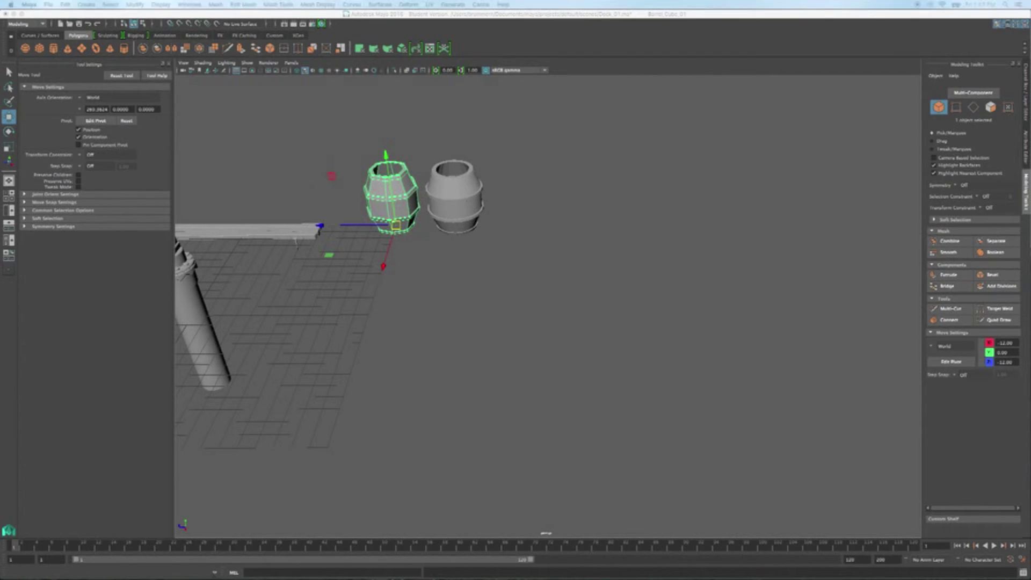
# - Deselect the barrel, create a polygon pipe and move it along Z to about -24.60, clear of the barrels
pyautogui.click(445, 322)
pyautogui.keyDown('alt'); pyautogui.moveTo(458, 327); pyautogui.dragTo(461, 316); pyautogui.keyUp('alt')
pyautogui.keyDown('alt'); pyautogui.moveTo(408, 258); pyautogui.dragTo(511, 333); pyautogui.keyUp('alt')
pyautogui.keyDown('alt'); pyautogui.moveTo(622, 329); pyautogui.dragTo(674, 316); pyautogui.keyUp('alt')
pyautogui.keyDown('alt'); pyautogui.moveTo(605, 375); pyautogui.dragTo(601, 380); pyautogui.keyUp('alt')
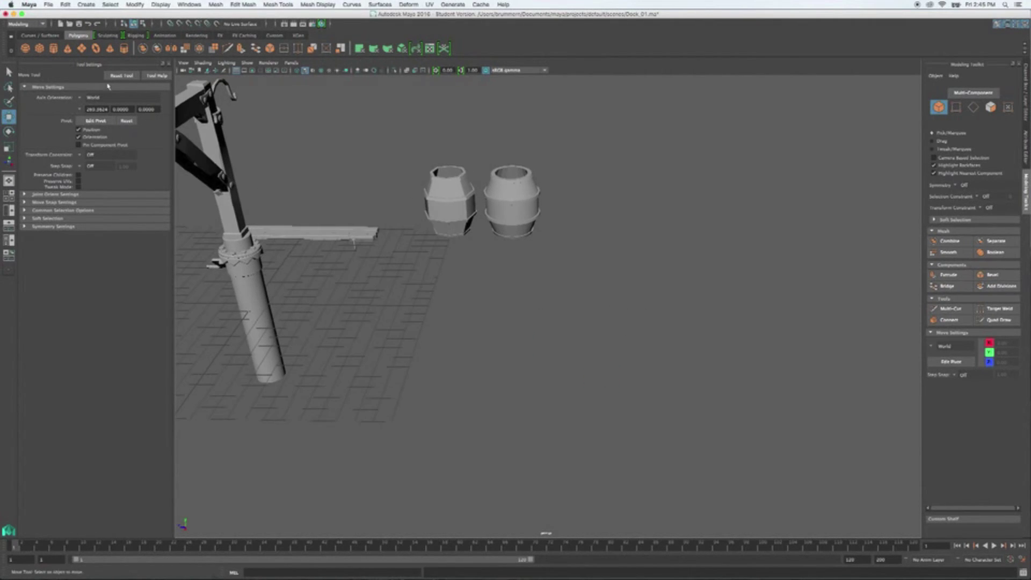
pyautogui.click(124, 48)
pyautogui.moveTo(180, 302); pyautogui.dragTo(540, 335)
pyautogui.keyDown('alt'); pyautogui.moveTo(526, 248); pyautogui.dragTo(416, 300); pyautogui.keyUp('alt')
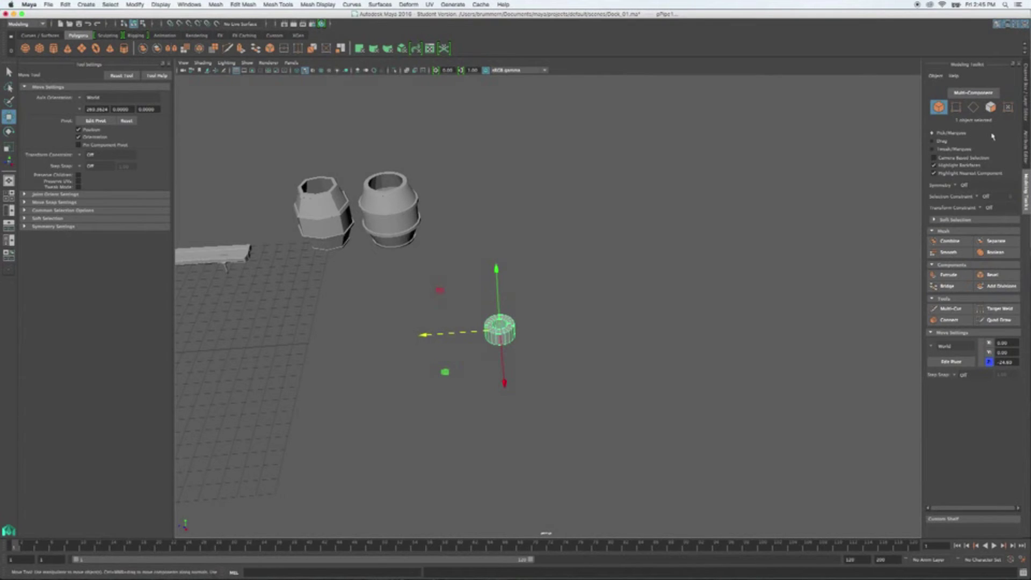
# - Open the new pipe's creation attributes and set its radius to 1.5
pyautogui.click(1027, 144)
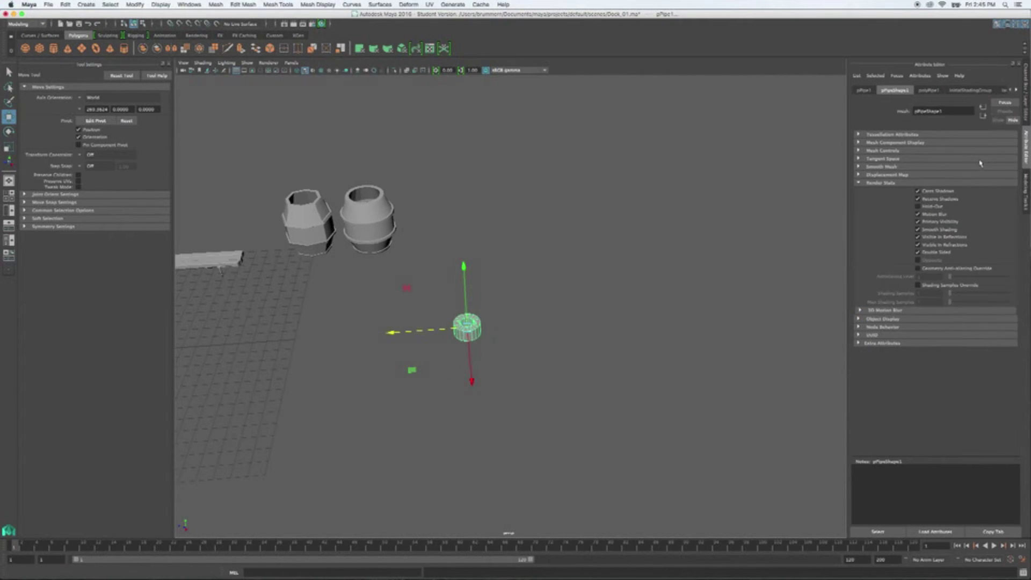
pyautogui.click(930, 91)
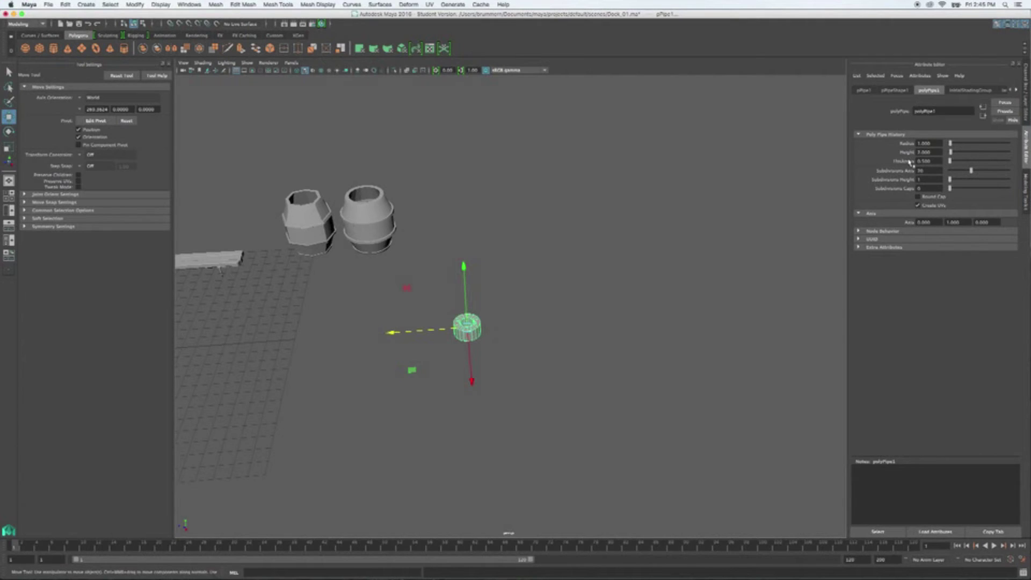
pyautogui.scroll(5, 451, 335)
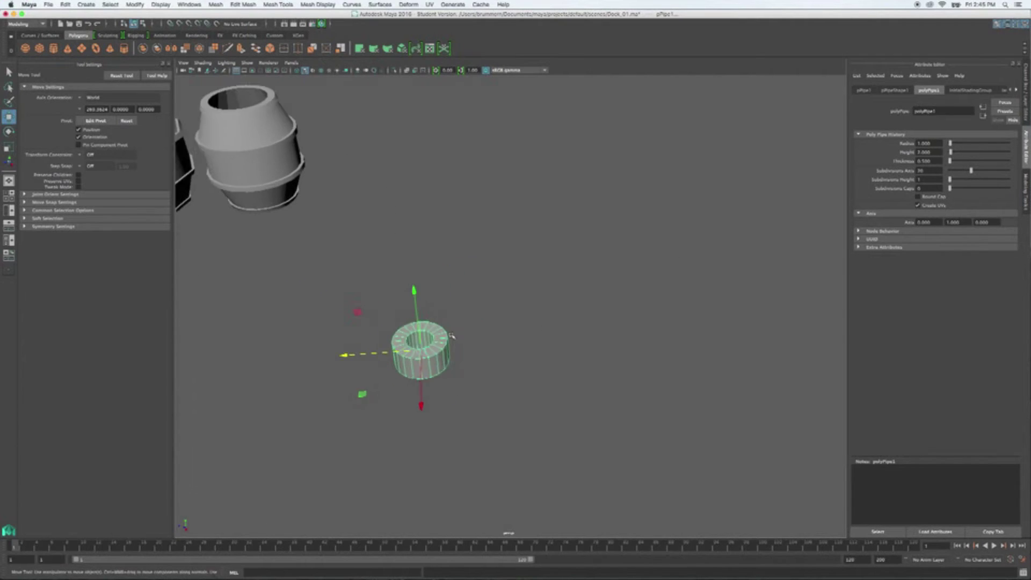
pyautogui.keyDown('alt'); pyautogui.moveTo(542, 364); pyautogui.dragTo(487, 358); pyautogui.keyUp('alt')
pyautogui.press('space')
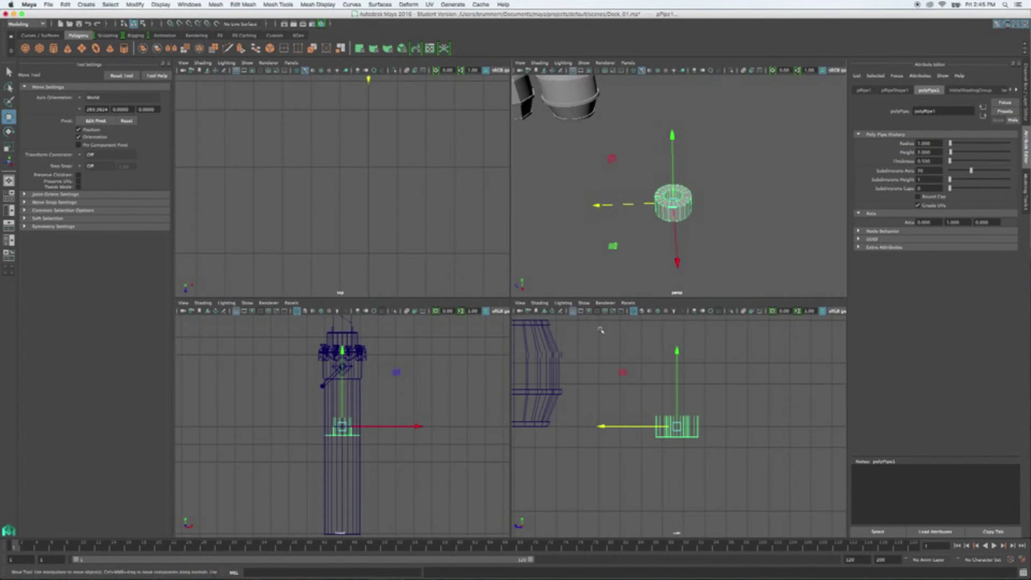
pyautogui.press('space')
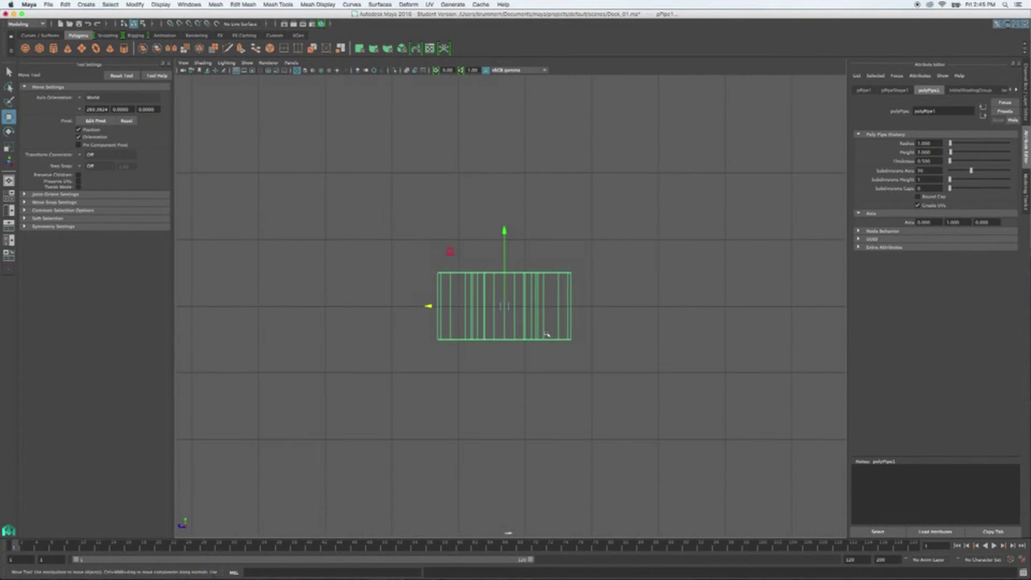
pyautogui.keyDown('alt'); pyautogui.moveTo(590, 292); pyautogui.dragTo(588, 379, button='right'); pyautogui.keyUp('alt')
pyautogui.keyDown('alt'); pyautogui.moveTo(588, 378); pyautogui.dragTo(589, 360); pyautogui.keyUp('alt')
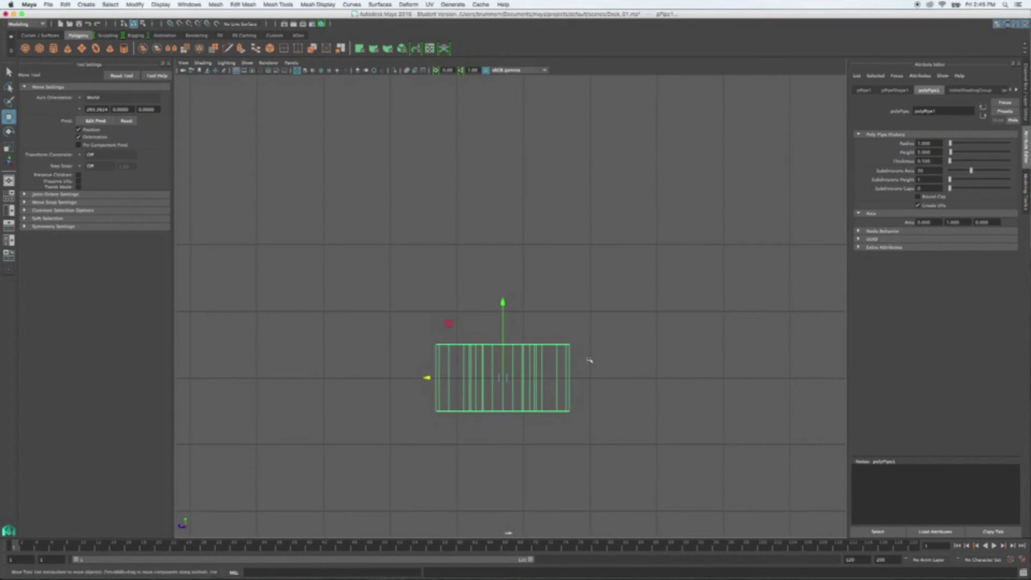
pyautogui.click(929, 144)
pyautogui.write('1.5')
pyautogui.press('Return')
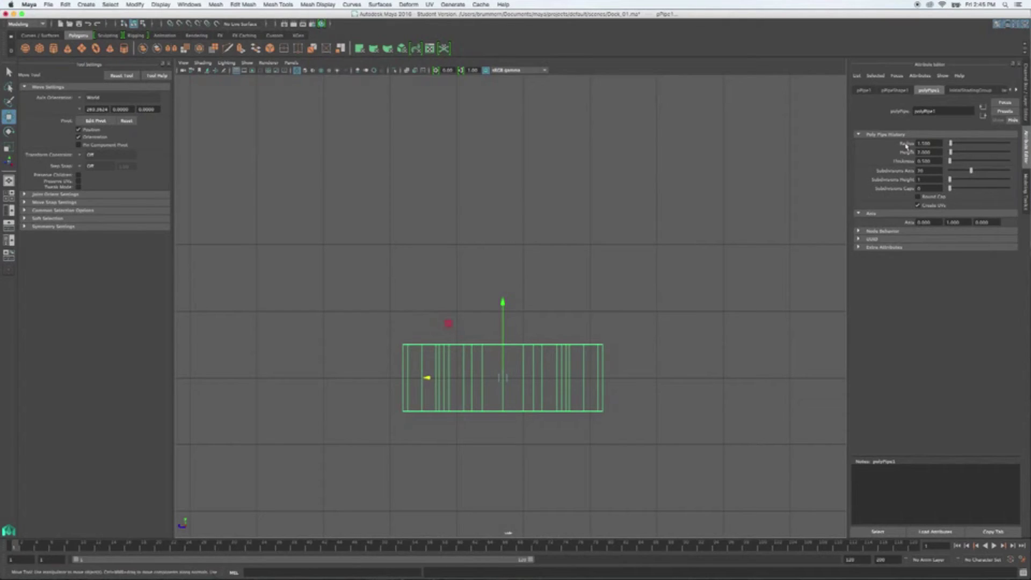
# - Set the pipe's height to 10, trying 5 first
pyautogui.click(930, 152)
pyautogui.write('5')
pyautogui.press('Return')
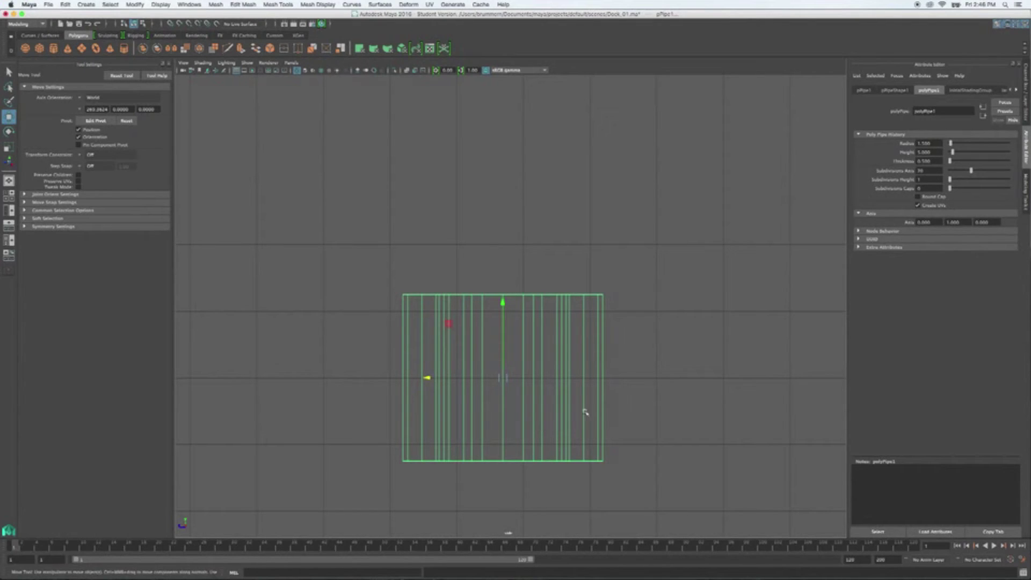
pyautogui.doubleClick(932, 152)
pyautogui.write('5')
pyautogui.press('Return')
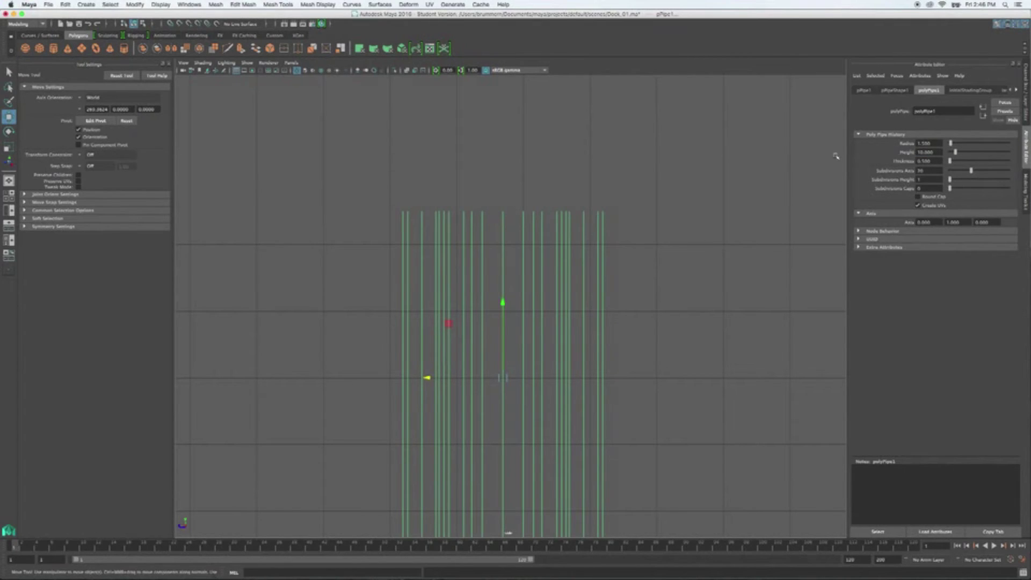
pyautogui.scroll(-5, 662, 323)
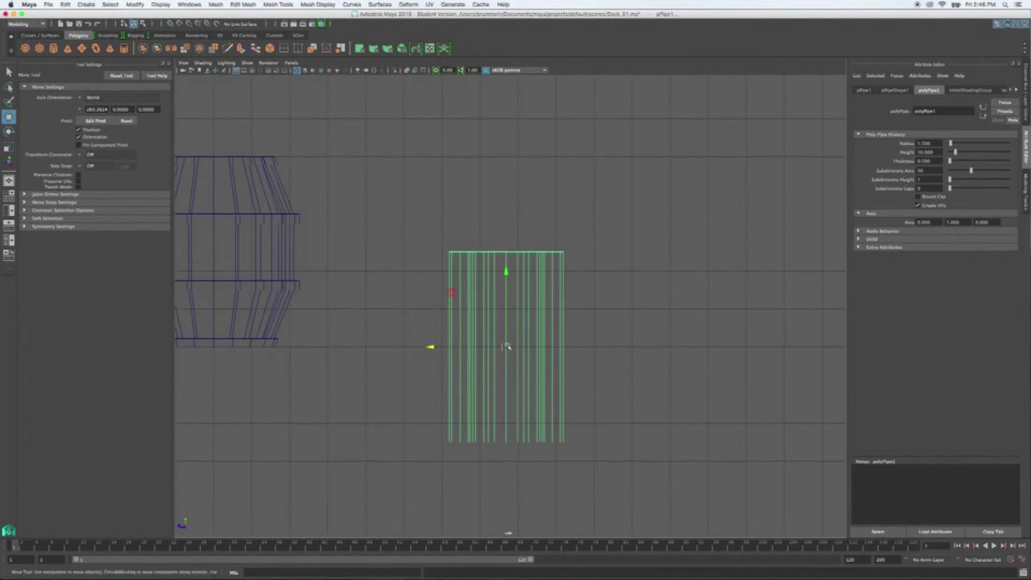
pyautogui.keyDown('alt'); pyautogui.moveTo(559, 331); pyautogui.dragTo(559, 347, button='middle'); pyautogui.keyUp('alt')
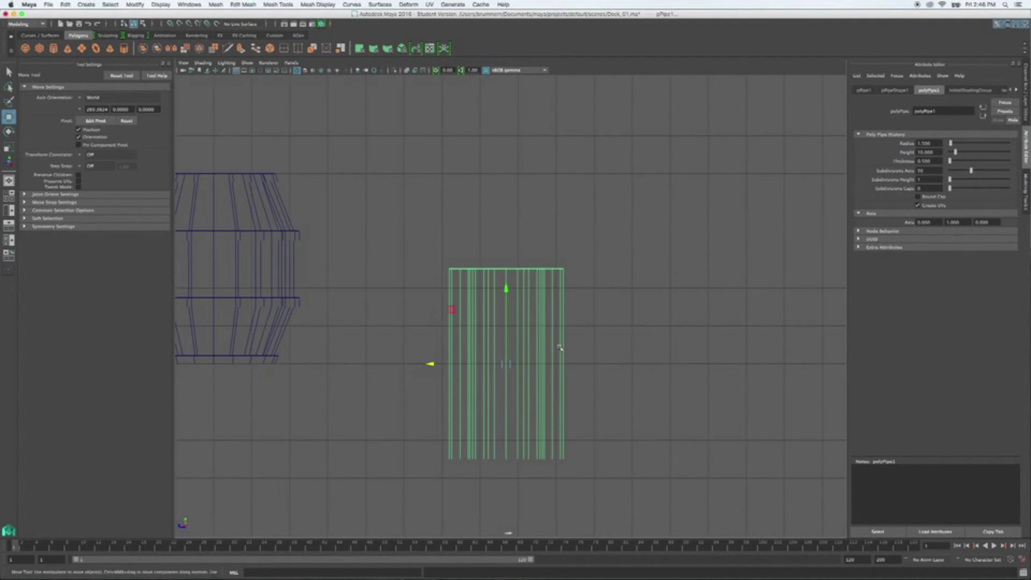
# - Return to the perspective view and thin the pipe's wall to a thickness of 0.2
pyautogui.press('space')
pyautogui.press('space')
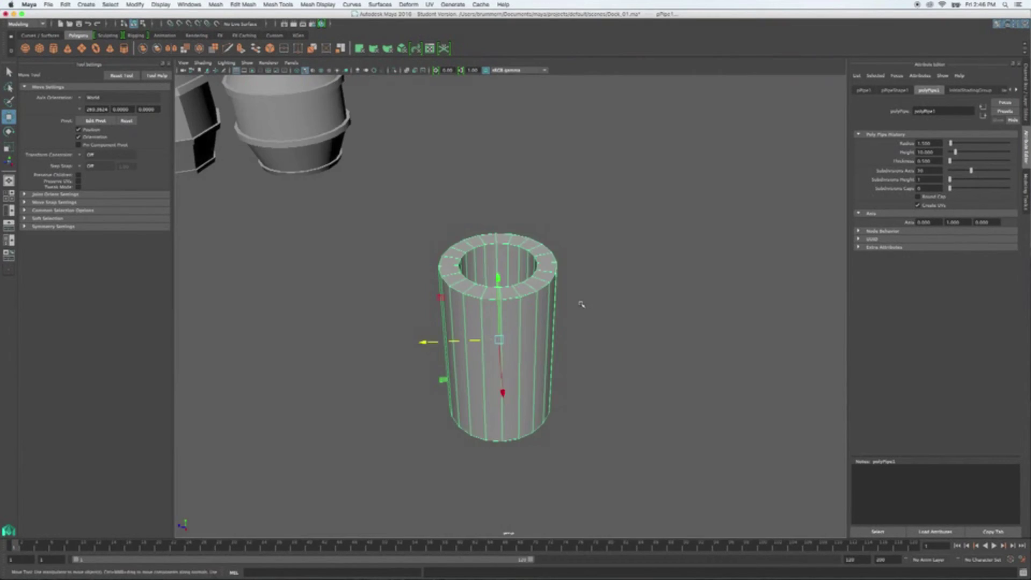
pyautogui.keyDown('alt'); pyautogui.moveTo(587, 307); pyautogui.dragTo(582, 336); pyautogui.keyUp('alt')
pyautogui.scroll(3, 470, 331)
pyautogui.moveTo(474, 326)
pyautogui.keyDown('alt'); pyautogui.mouseDown()
pyautogui.moveTo(500, 315)
pyautogui.moveTo(494, 329)
pyautogui.moveTo(491, 313)
pyautogui.mouseUp(); pyautogui.keyUp('alt')
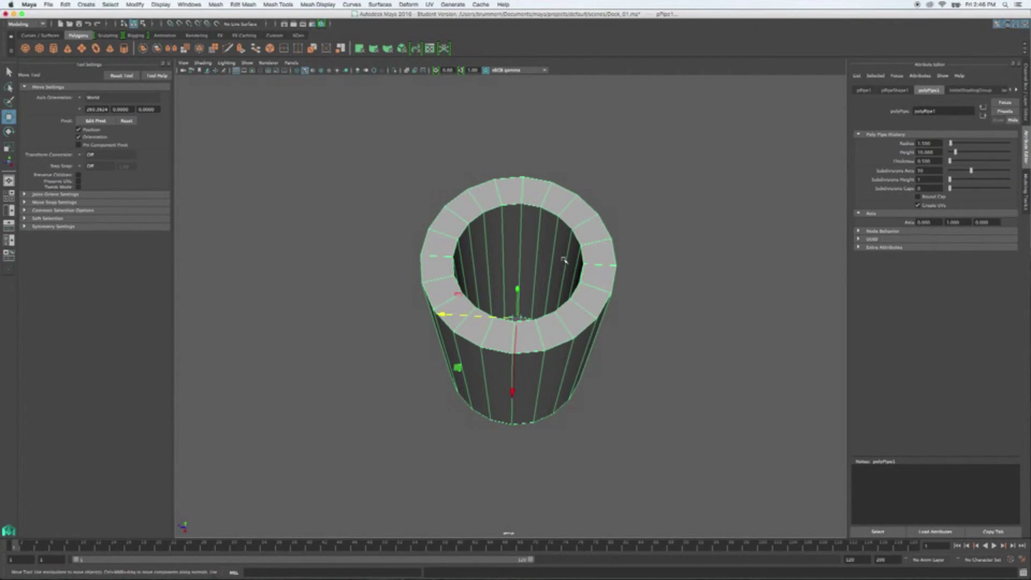
pyautogui.moveTo(656, 302)
pyautogui.keyDown('alt'); pyautogui.mouseDown()
pyautogui.moveTo(653, 278)
pyautogui.moveTo(650, 307)
pyautogui.mouseUp(); pyautogui.keyUp('alt')
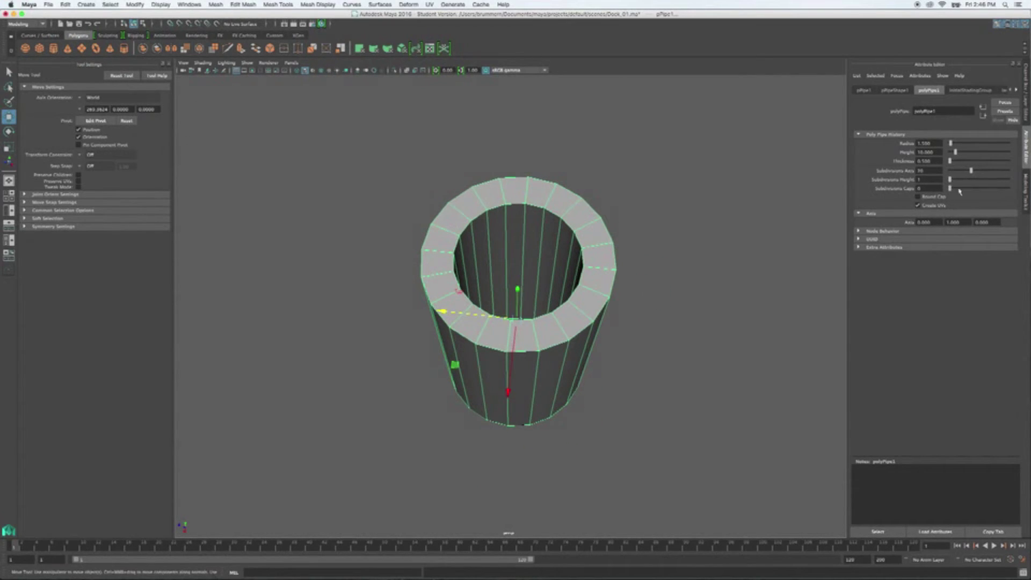
pyautogui.moveTo(938, 161); pyautogui.dragTo(913, 162)
pyautogui.write('1')
pyautogui.press('Return')
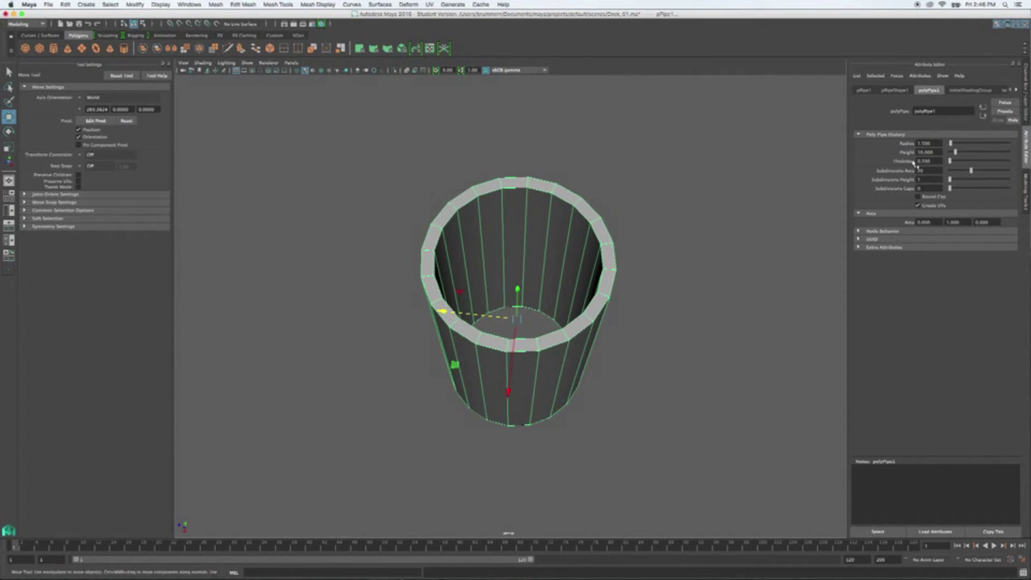
# - Raise the pipe's height subdivisions to 3
pyautogui.keyDown('alt'); pyautogui.moveTo(685, 326); pyautogui.dragTo(684, 283); pyautogui.keyUp('alt')
pyautogui.scroll(-2, 619, 328)
pyautogui.keyDown('alt'); pyautogui.moveTo(619, 328); pyautogui.dragTo(653, 292); pyautogui.keyUp('alt')
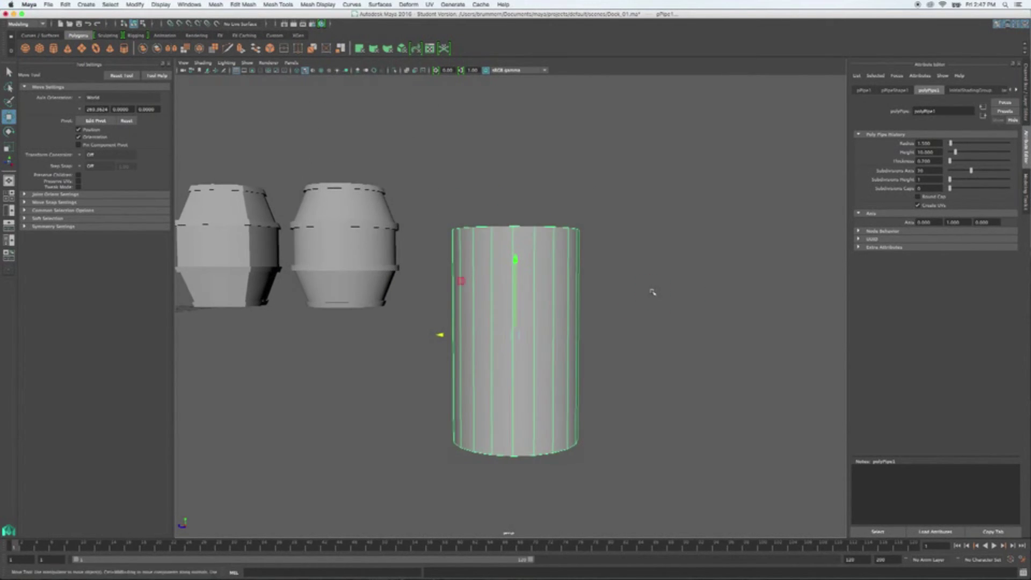
pyautogui.moveTo(949, 182); pyautogui.dragTo(952, 181)
pyautogui.keyDown('alt'); pyautogui.moveTo(674, 342); pyautogui.dragTo(673, 363); pyautogui.keyUp('alt')
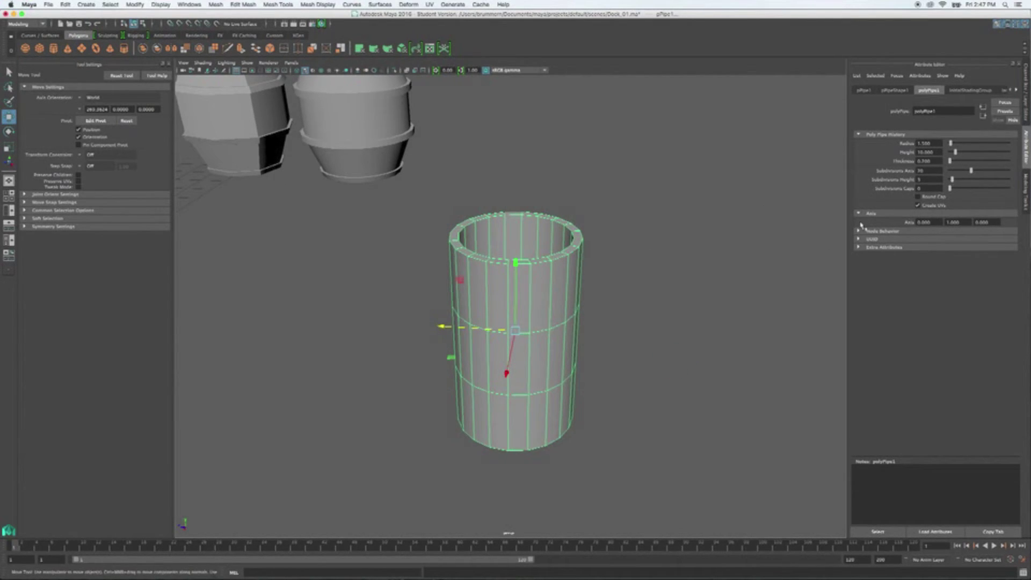
# - Switch the pipe to vertex selection in the side view and select its two middle rows of vertices
pyautogui.keyDown('alt'); pyautogui.moveTo(694, 296); pyautogui.dragTo(648, 285); pyautogui.keyUp('alt')
pyautogui.keyDown('alt'); pyautogui.moveTo(635, 244); pyautogui.dragTo(636, 278); pyautogui.keyUp('alt')
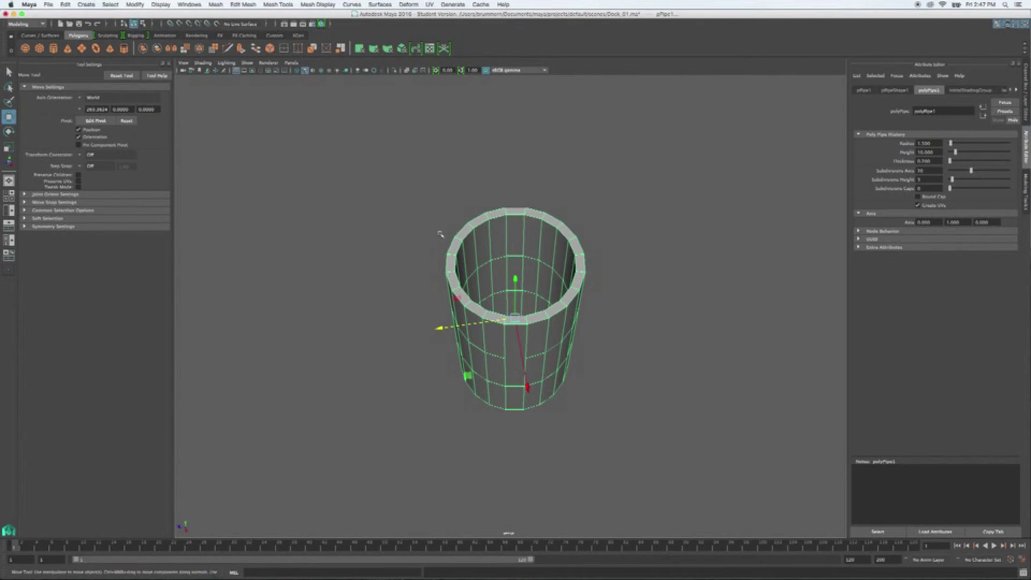
pyautogui.keyDown('alt'); pyautogui.moveTo(596, 328); pyautogui.dragTo(625, 324); pyautogui.keyUp('alt')
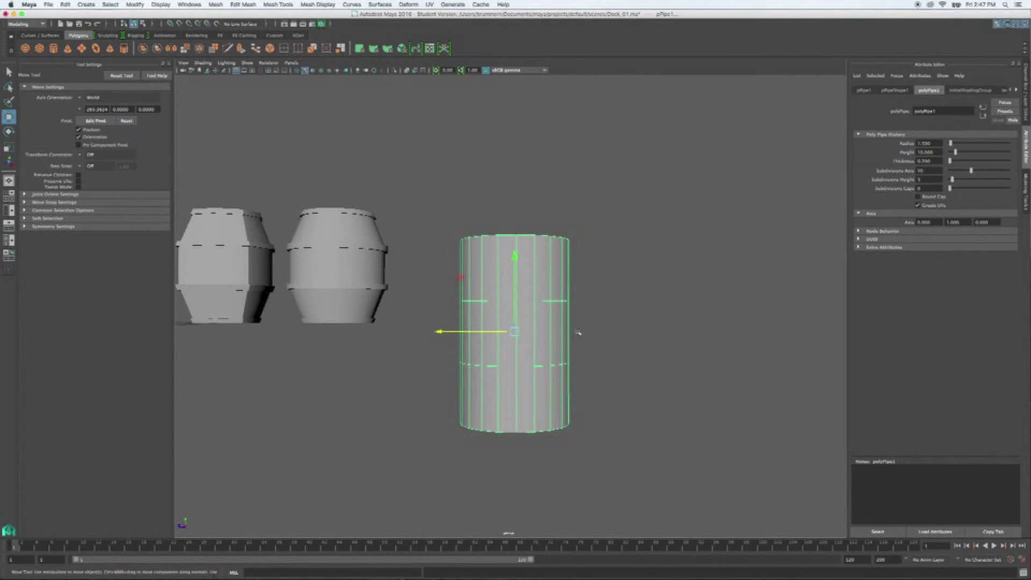
pyautogui.press('space')
pyautogui.press('space')
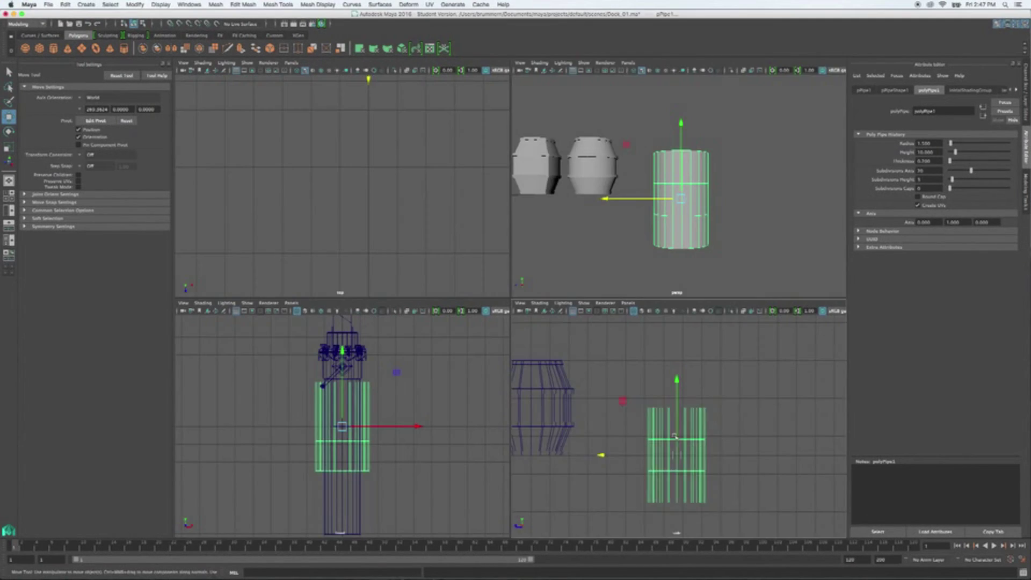
pyautogui.moveTo(548, 366); pyautogui.dragTo(515, 351, button='right')
pyautogui.moveTo(405, 312); pyautogui.dragTo(594, 412)
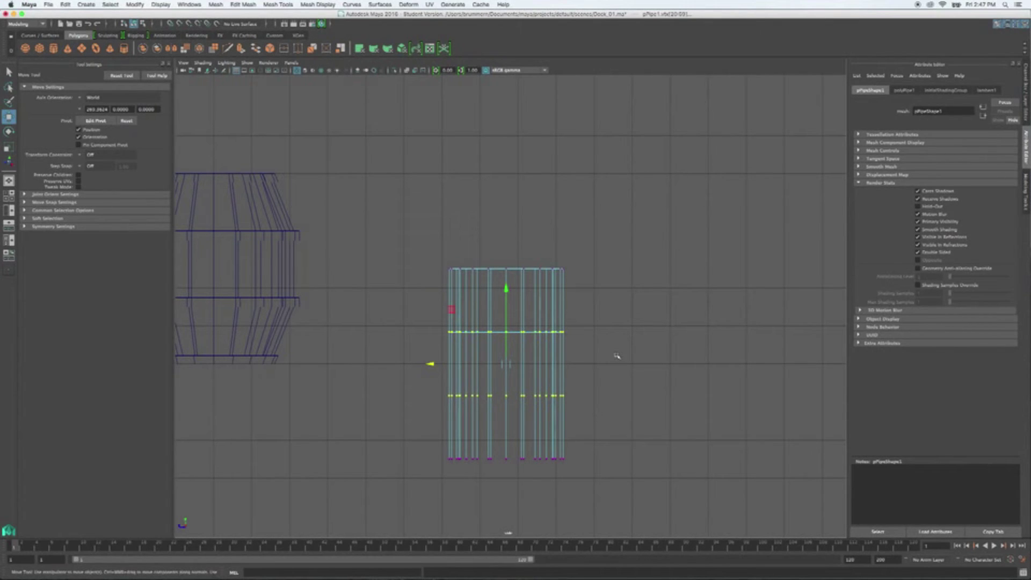
# - Scale the selected middle vertex rows outward horizontally in the top view, giving the pipe a barrel bulge, and check the shape in perspective
pyautogui.press('r')
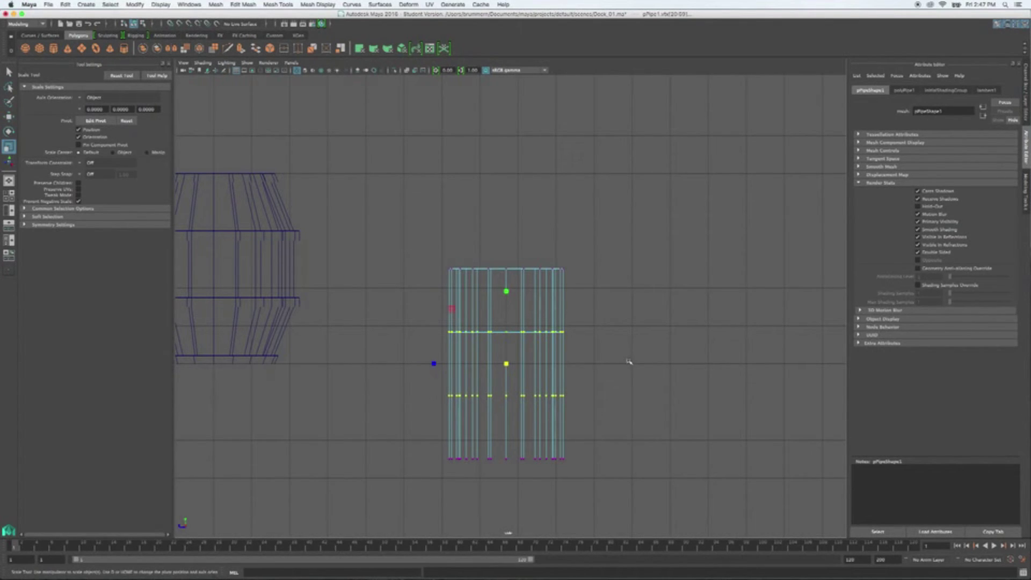
pyautogui.press('space')
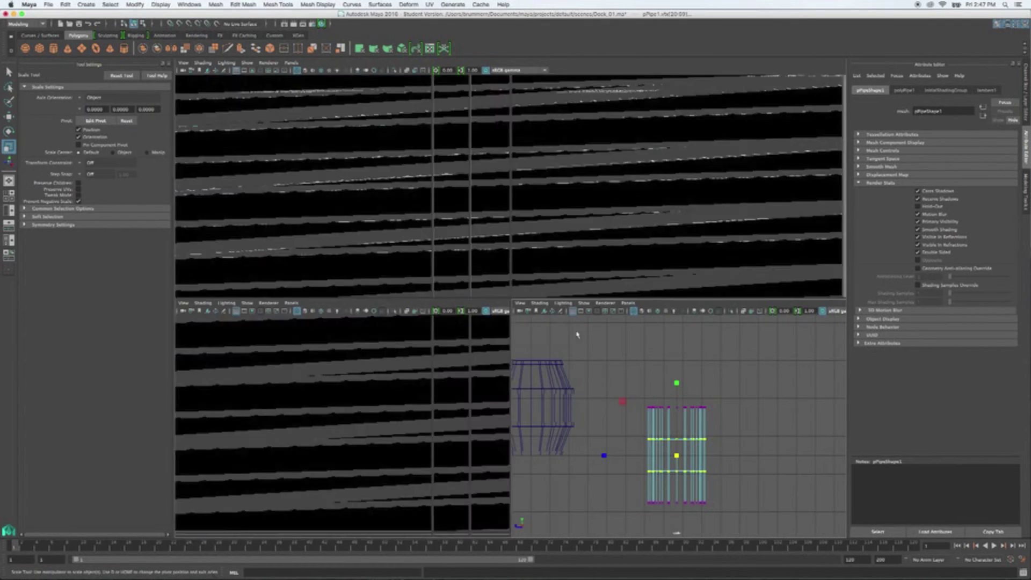
pyautogui.press('space')
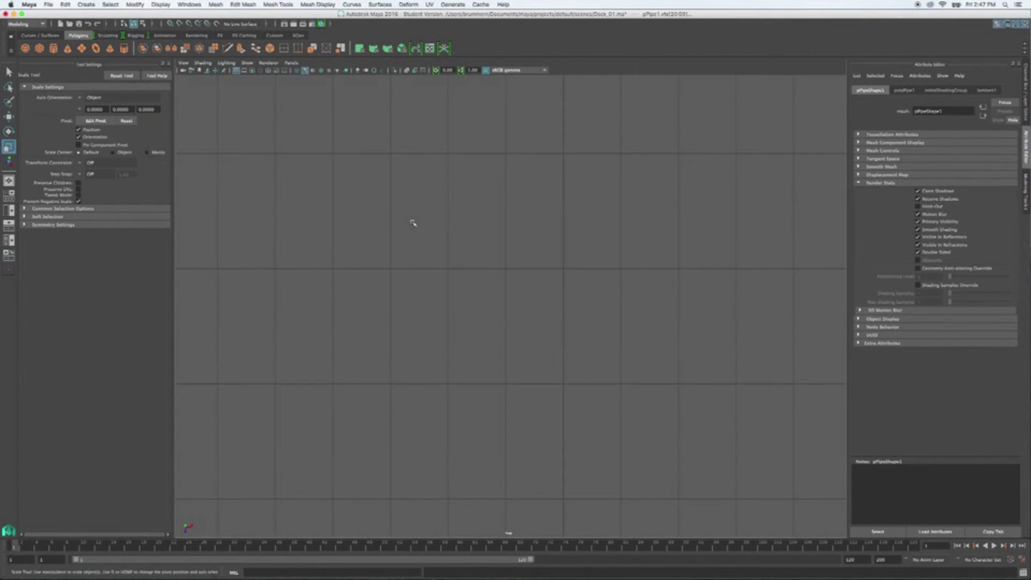
pyautogui.press('f')
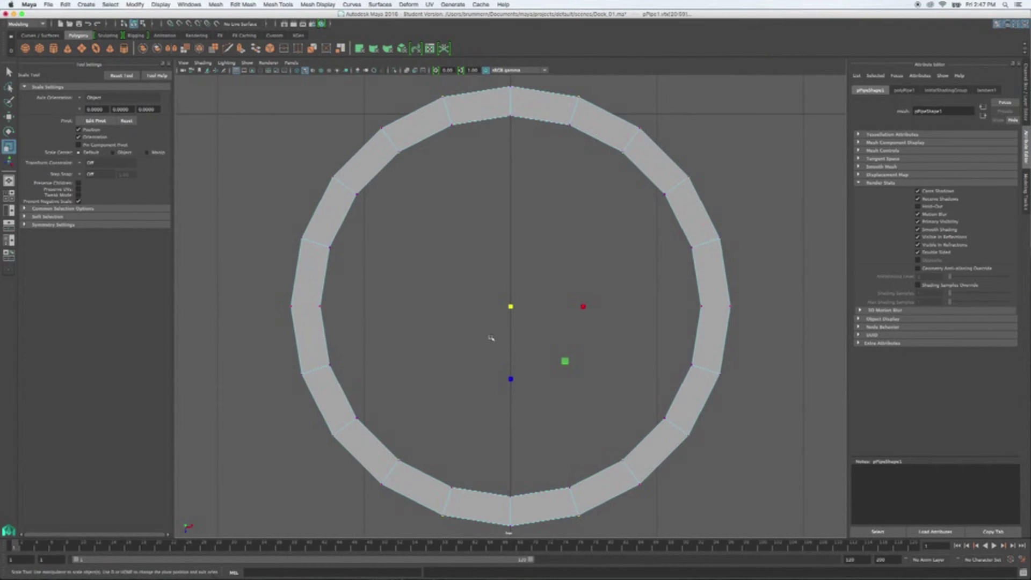
pyautogui.scroll(-5, 497, 343)
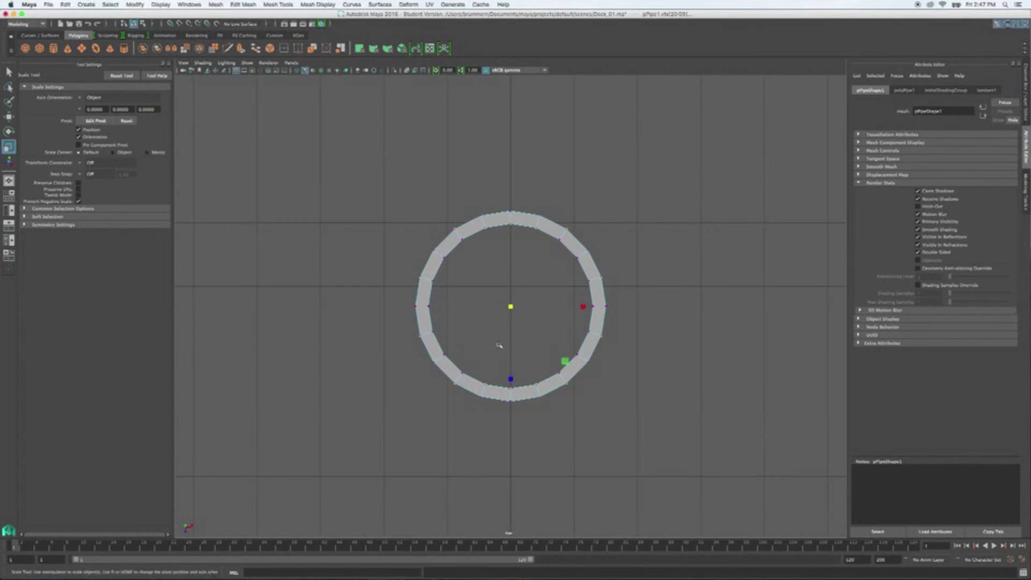
pyautogui.click(565, 361)
pyautogui.moveTo(564, 361); pyautogui.dragTo(575, 366)
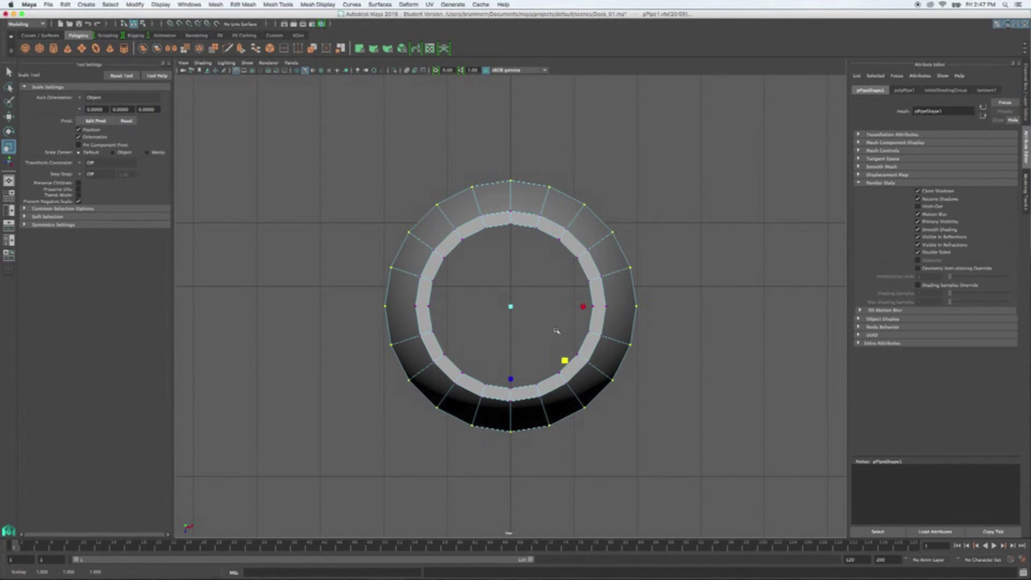
pyautogui.press('space')
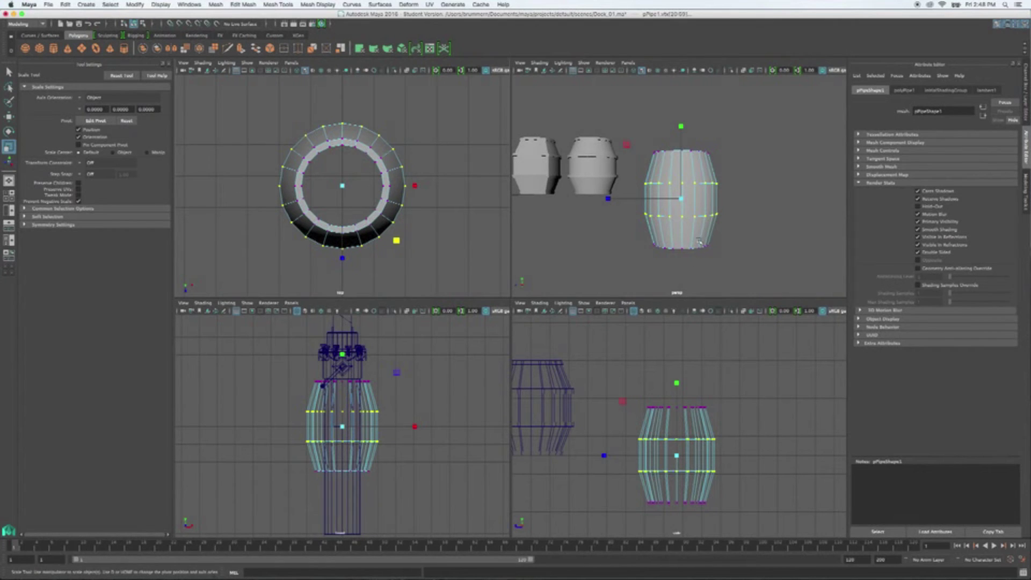
pyautogui.press('space')
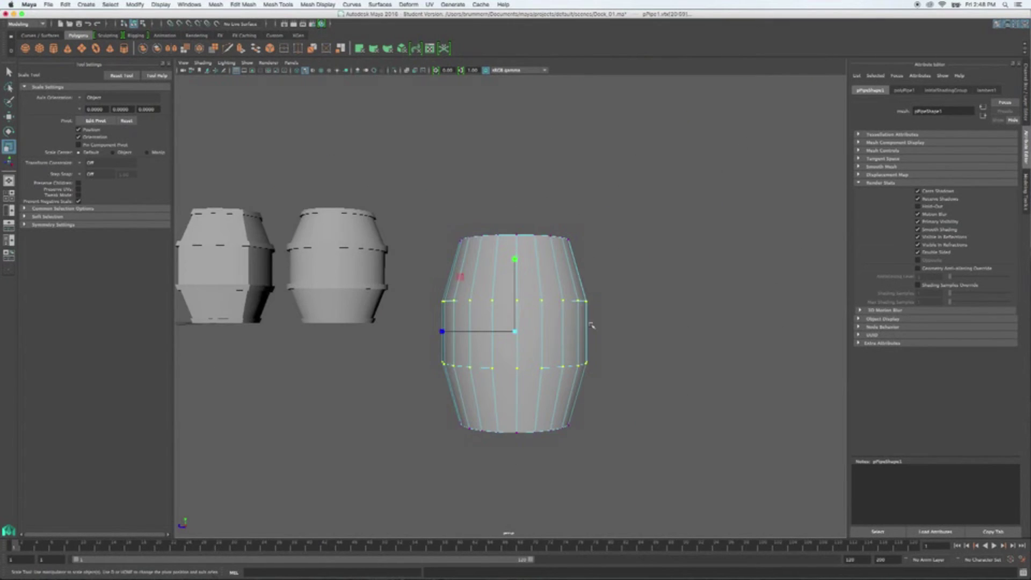
pyautogui.keyDown('alt'); pyautogui.moveTo(587, 338); pyautogui.dragTo(668, 329); pyautogui.keyUp('alt')
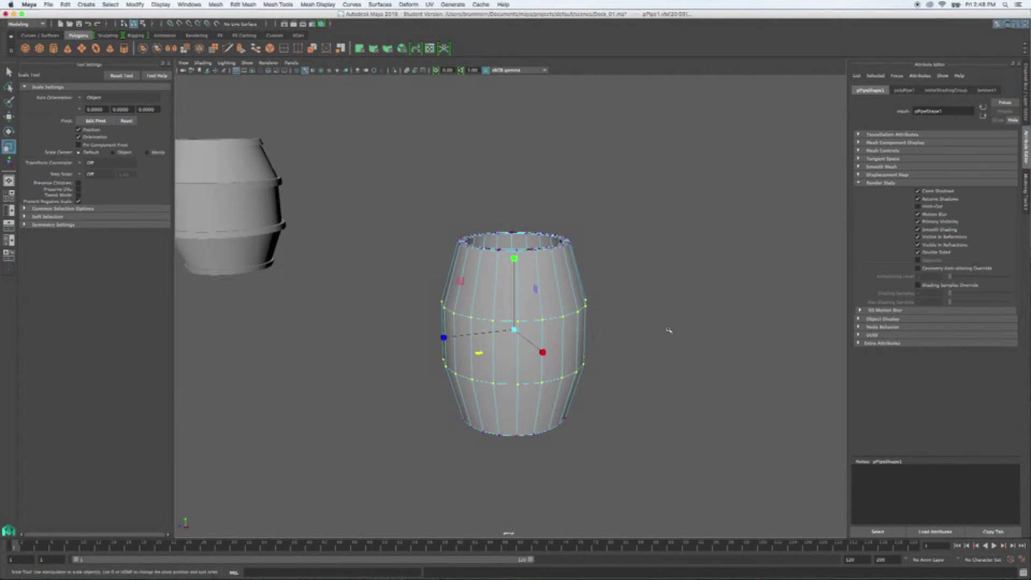
pyautogui.keyDown('alt'); pyautogui.moveTo(615, 305); pyautogui.dragTo(599, 290); pyautogui.keyUp('alt')
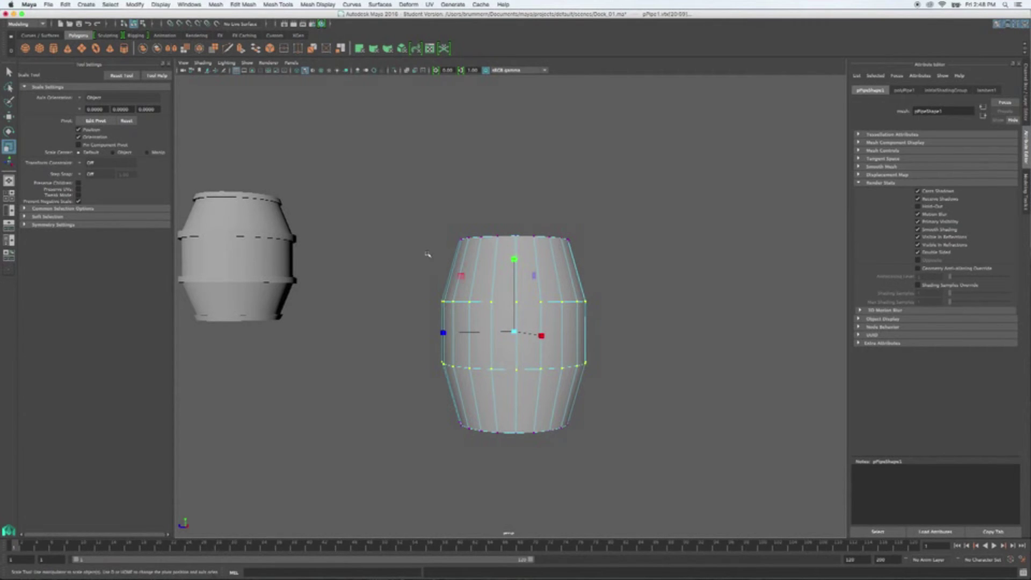
pyautogui.keyDown('alt'); pyautogui.moveTo(621, 277); pyautogui.dragTo(635, 278); pyautogui.keyUp('alt')
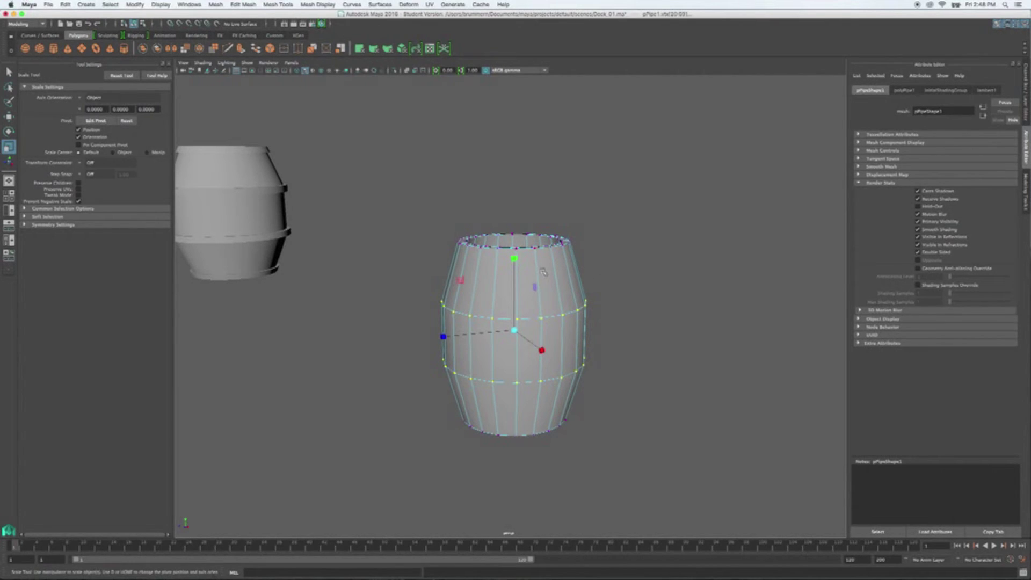
# - Try to slice the barrel just below its upper rim with the Multi-Cut tool in the side view
pyautogui.click(619, 252)
pyautogui.moveTo(549, 278); pyautogui.dragTo(552, 255, button='right')
pyautogui.click(633, 277)
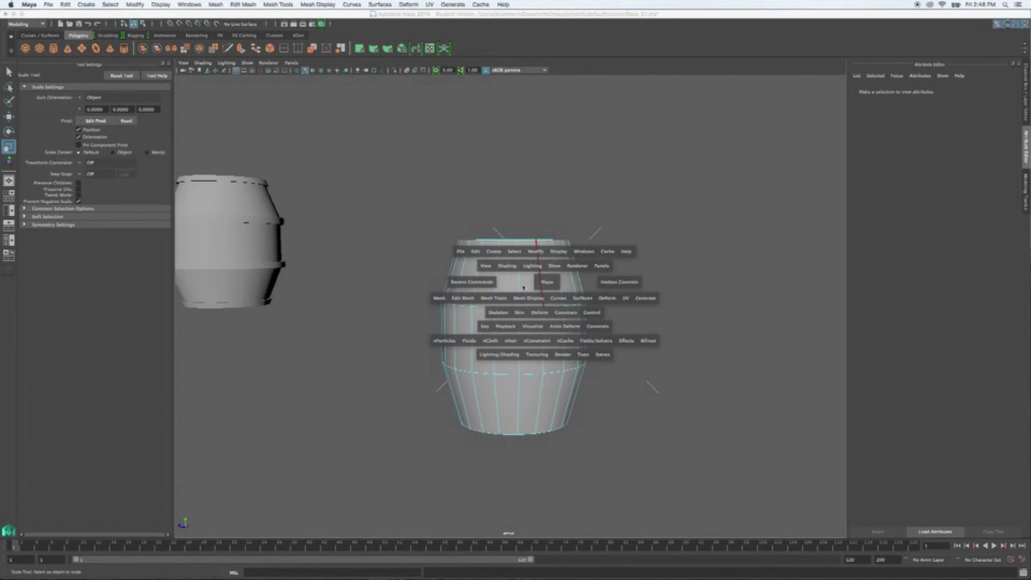
pyautogui.click(495, 298)
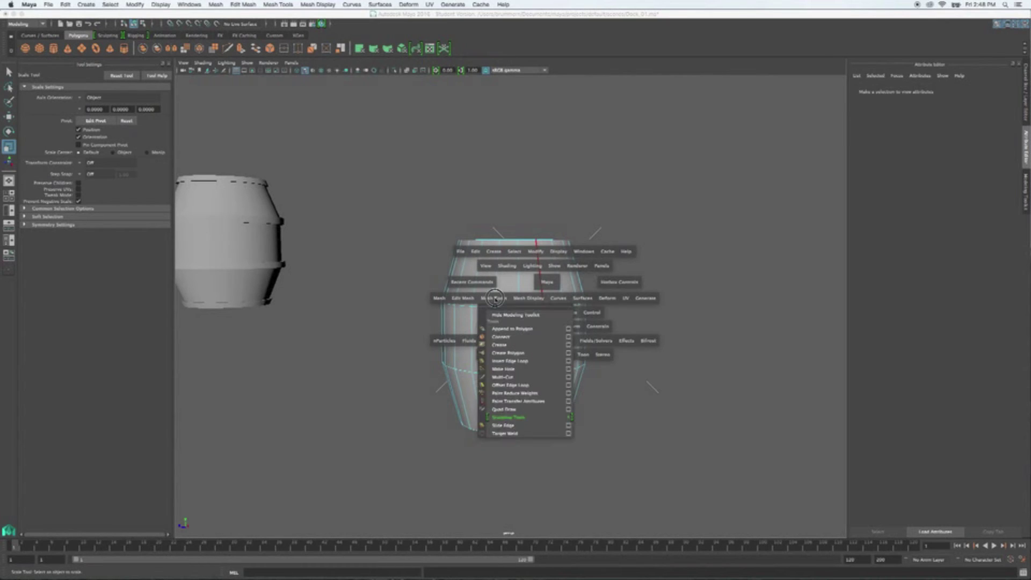
pyautogui.click(503, 377)
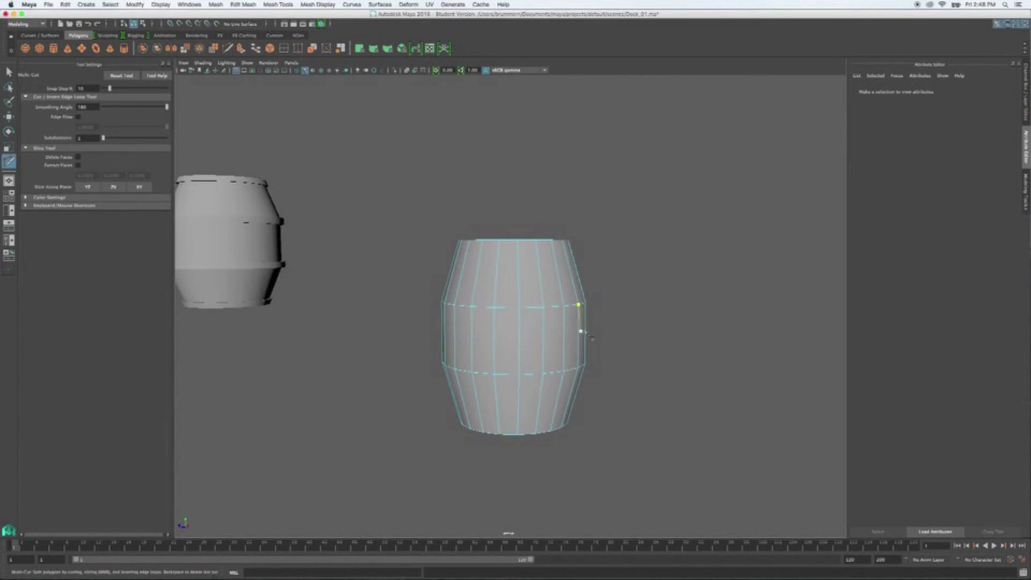
pyautogui.press('space')
pyautogui.press('space')
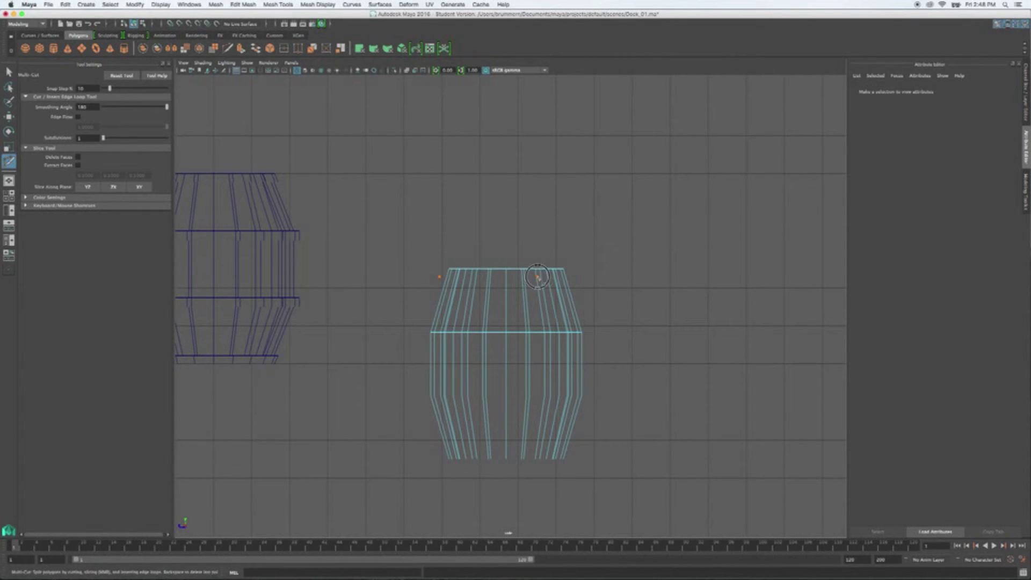
pyautogui.keyDown('ctrl'); pyautogui.click(583, 280); pyautogui.keyUp('ctrl')
# - Inspect the cut inside and outside the rim in the perspective view and undo it
pyautogui.press('space')
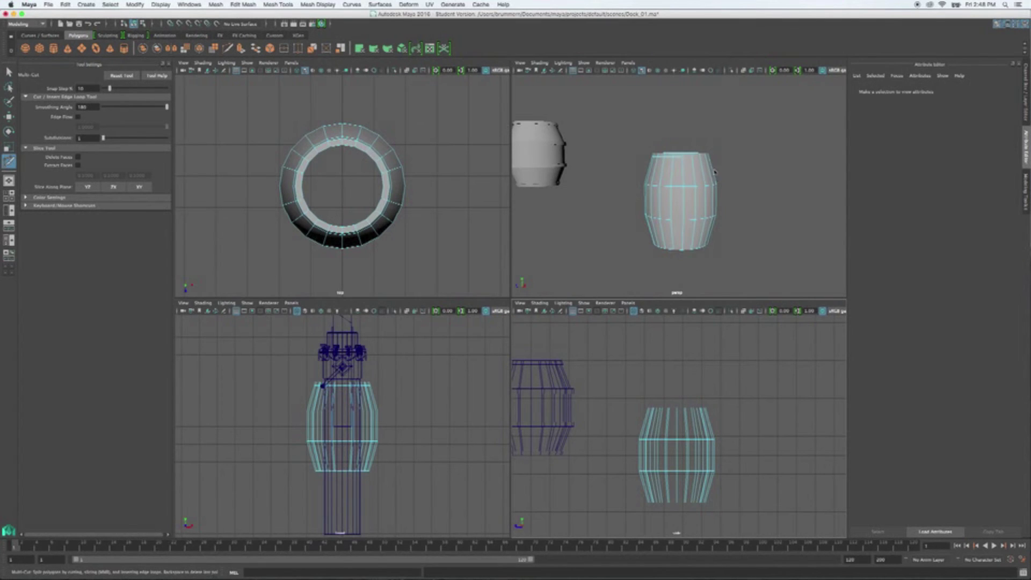
pyautogui.press('space')
pyautogui.keyDown('alt'); pyautogui.moveTo(638, 258); pyautogui.dragTo(634, 253); pyautogui.keyUp('alt')
pyautogui.scroll(3, 635, 250)
pyautogui.scroll(-3, 710, 214)
pyautogui.keyDown('alt'); pyautogui.moveTo(711, 214); pyautogui.dragTo(716, 226); pyautogui.keyUp('alt')
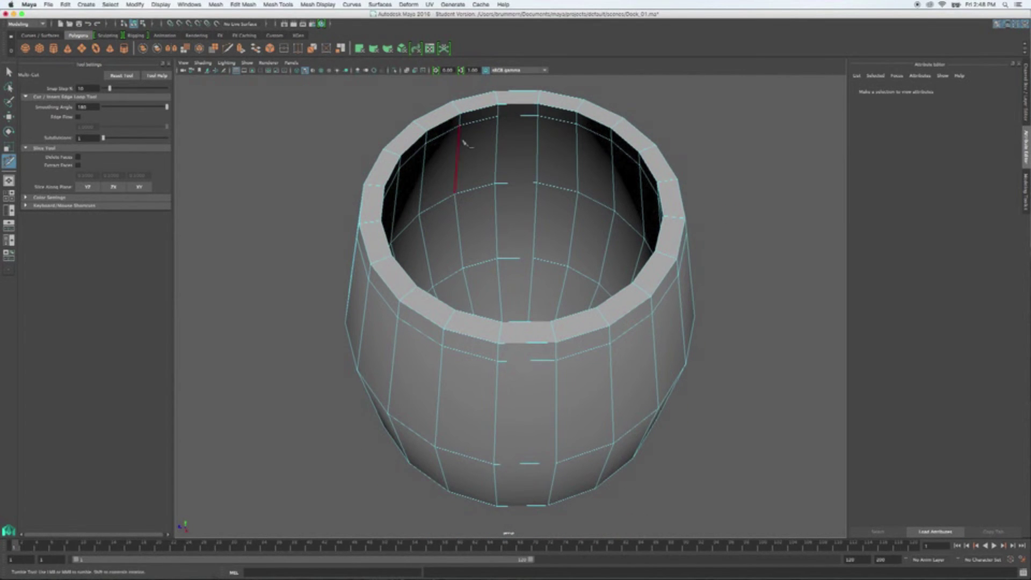
pyautogui.moveTo(598, 359)
pyautogui.keyDown('alt'); pyautogui.mouseDown()
pyautogui.moveTo(573, 364)
pyautogui.moveTo(617, 350)
pyautogui.moveTo(603, 359)
pyautogui.moveTo(403, 354)
pyautogui.moveTo(506, 345)
pyautogui.moveTo(628, 361)
pyautogui.moveTo(546, 362)
pyautogui.moveTo(584, 323)
pyautogui.moveTo(587, 276)
pyautogui.moveTo(591, 371)
pyautogui.mouseUp(); pyautogui.keyUp('alt')
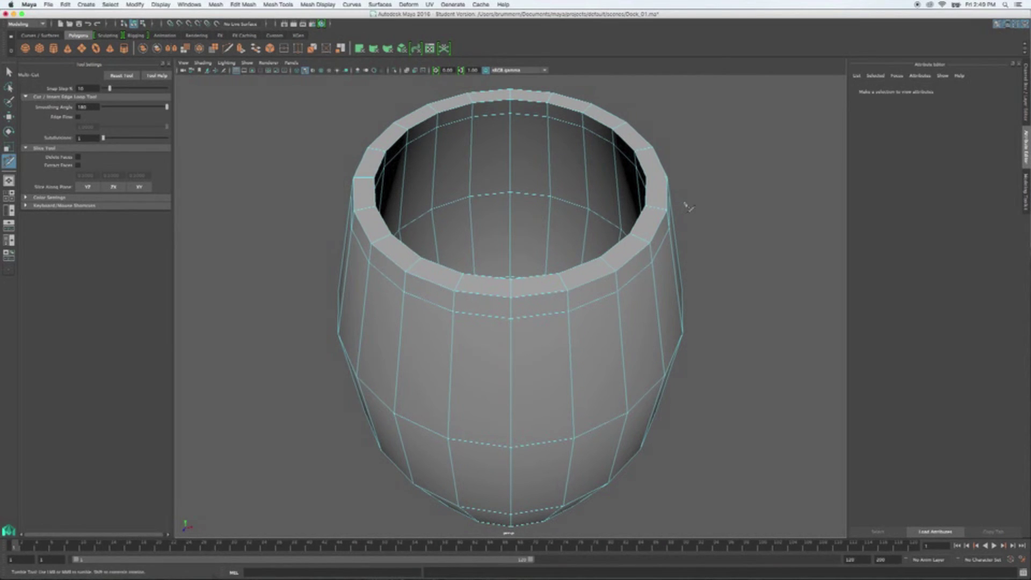
pyautogui.hotkey('ctrl', 'z')
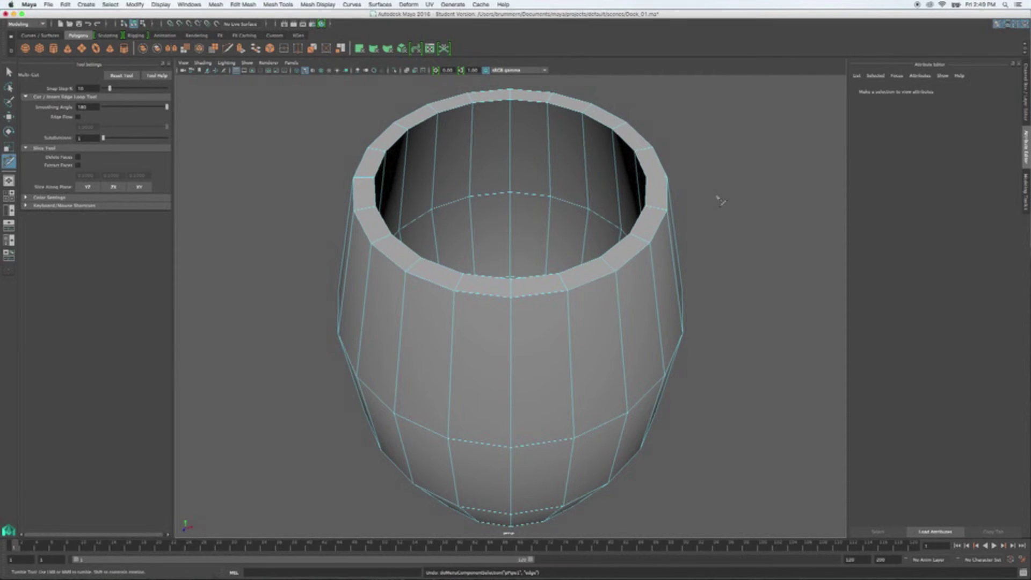
pyautogui.keyDown('alt'); pyautogui.moveTo(720, 272); pyautogui.dragTo(723, 246); pyautogui.keyUp('alt')
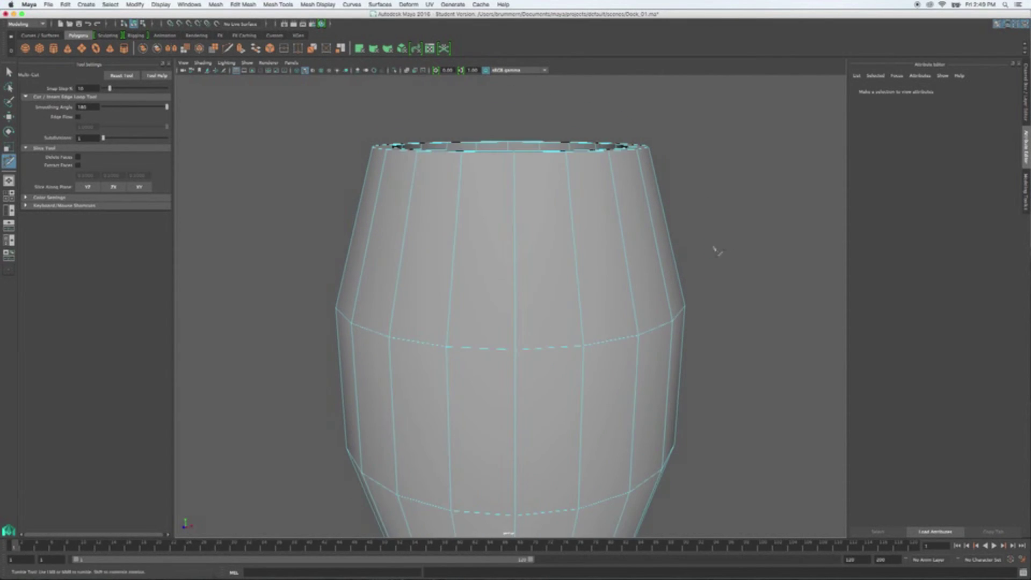
# - Use Insert Edge Loop in the side view to add one loop just below the barrel's rim and another just above its upper bulge row
pyautogui.press('q')
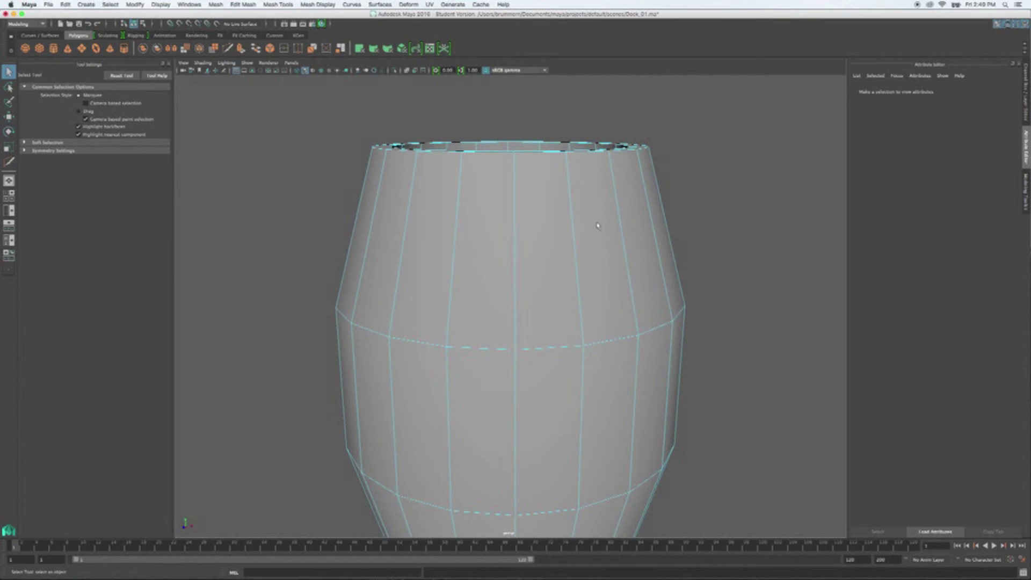
pyautogui.scroll(-5, 605, 281)
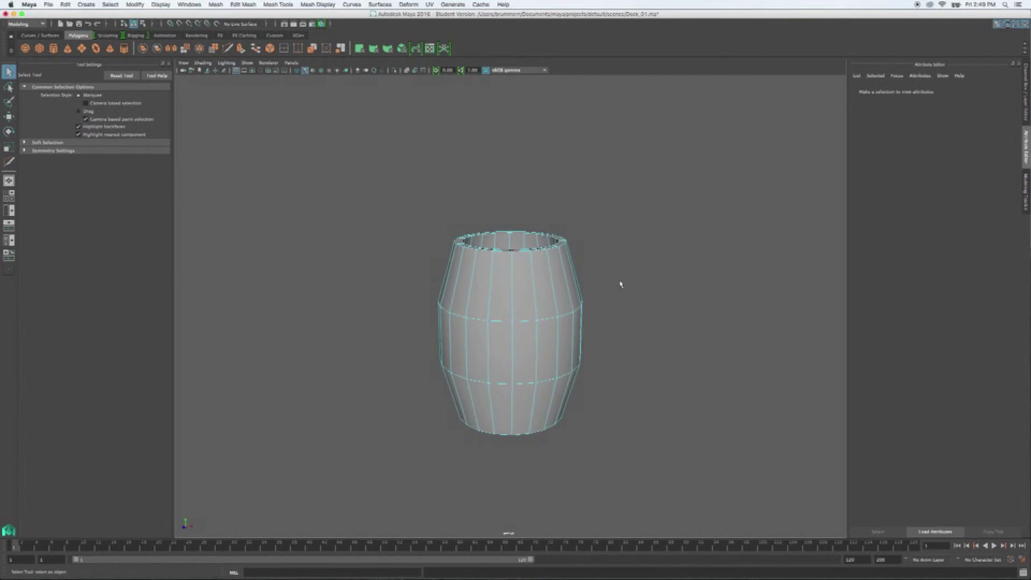
pyautogui.keyDown('alt'); pyautogui.moveTo(620, 284); pyautogui.dragTo(619, 281); pyautogui.keyUp('alt')
pyautogui.moveTo(519, 284); pyautogui.dragTo(518, 261, button='right')
pyautogui.keyDown('alt'); pyautogui.moveTo(529, 283); pyautogui.dragTo(518, 290); pyautogui.keyUp('alt')
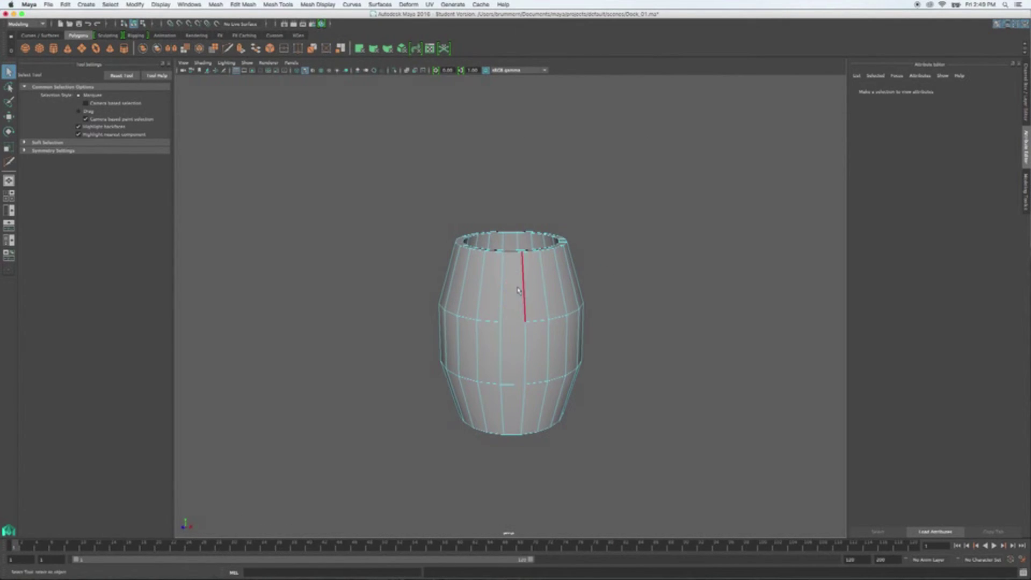
pyautogui.press('space')
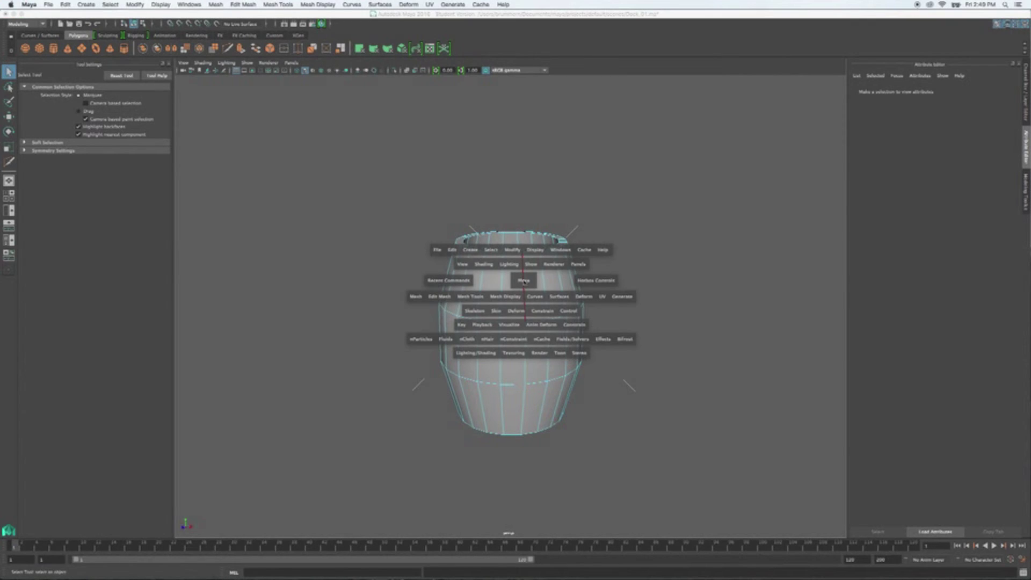
pyautogui.click(468, 297)
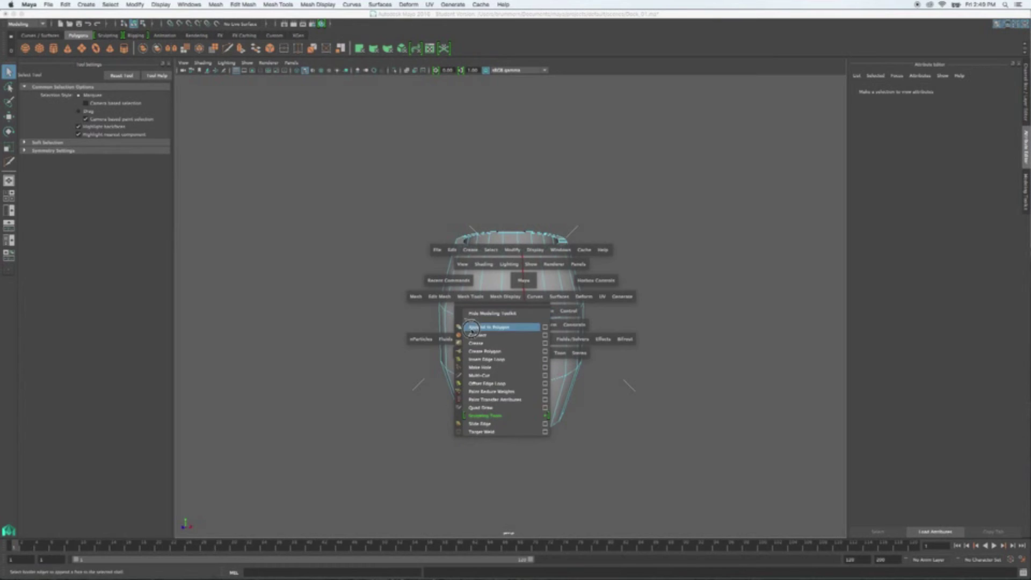
pyautogui.click(478, 360)
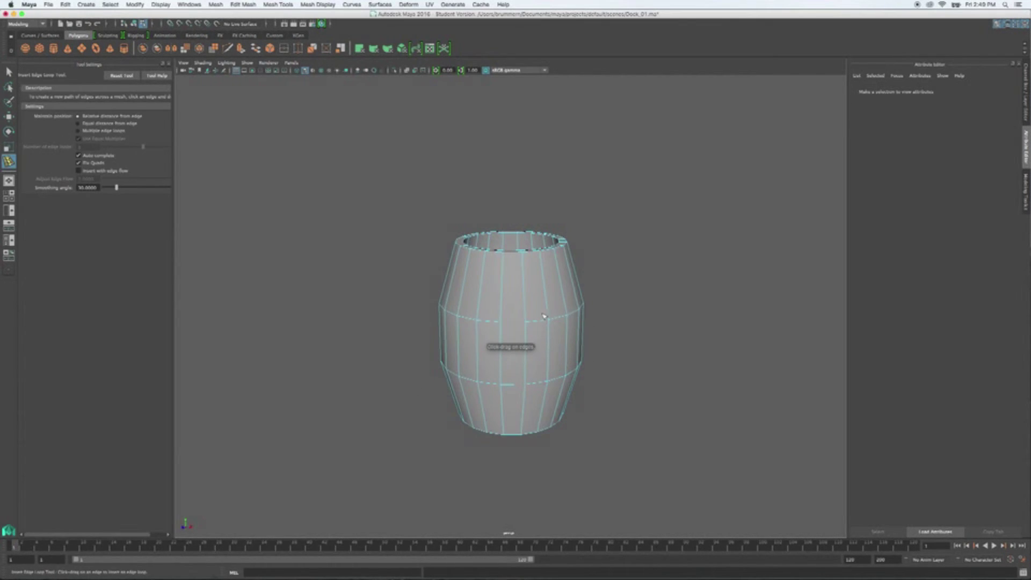
pyautogui.press('space')
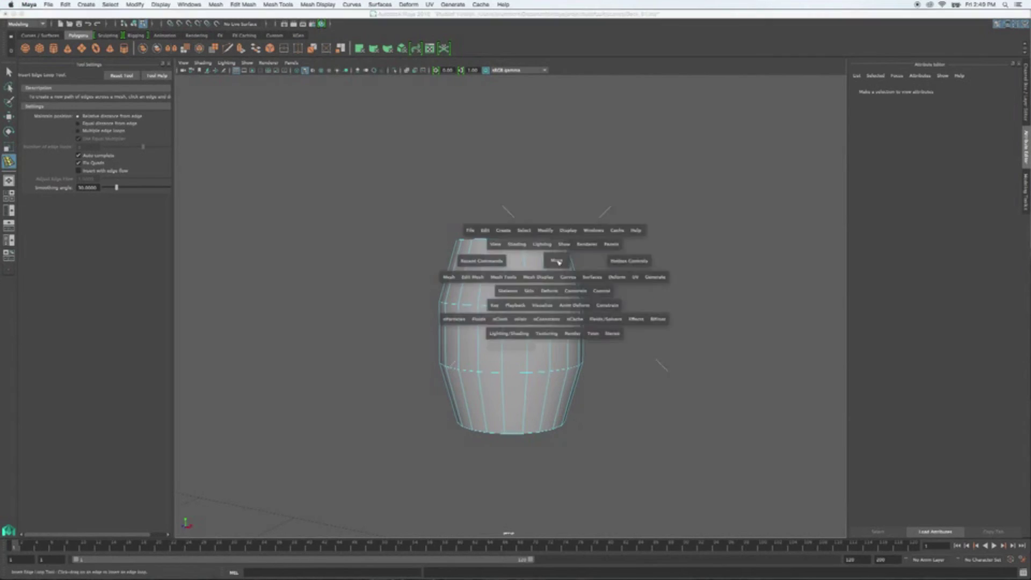
pyautogui.press('space')
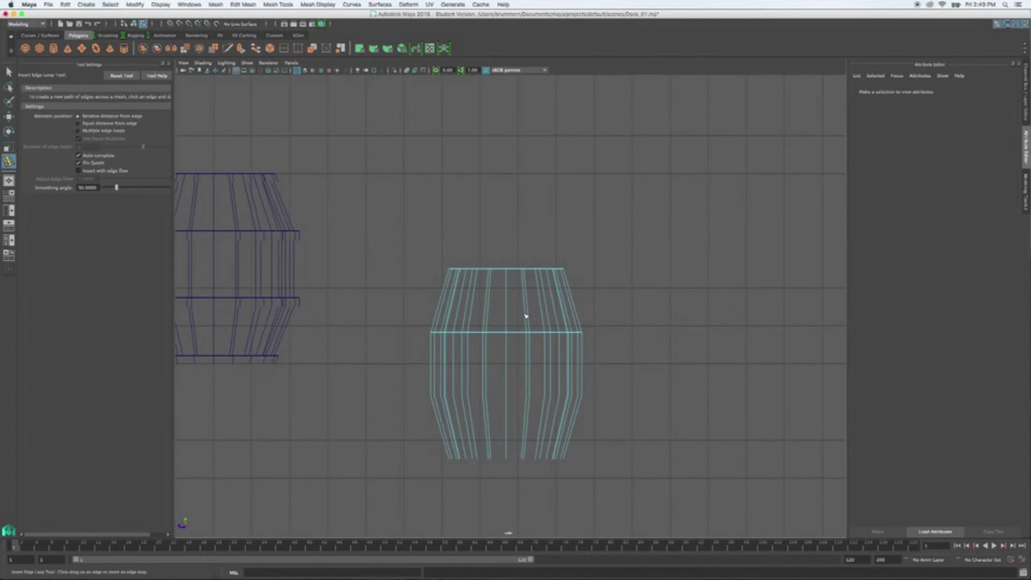
pyautogui.scroll(2, 526, 316)
pyautogui.keyDown('alt'); pyautogui.moveTo(514, 333); pyautogui.dragTo(516, 295, button='middle'); pyautogui.keyUp('alt')
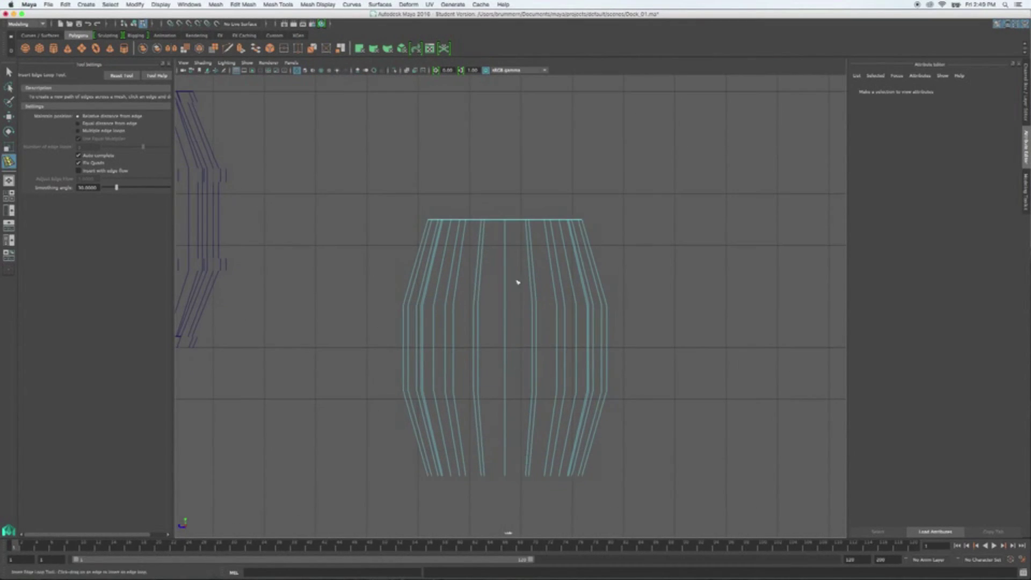
pyautogui.moveTo(507, 232); pyautogui.dragTo(504, 232)
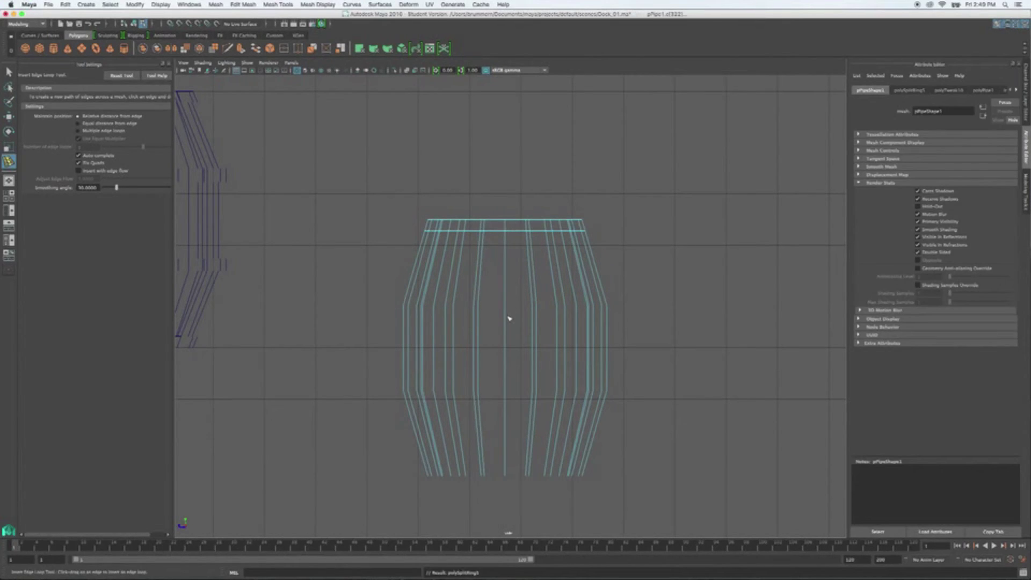
pyautogui.moveTo(506, 296); pyautogui.dragTo(506, 295)
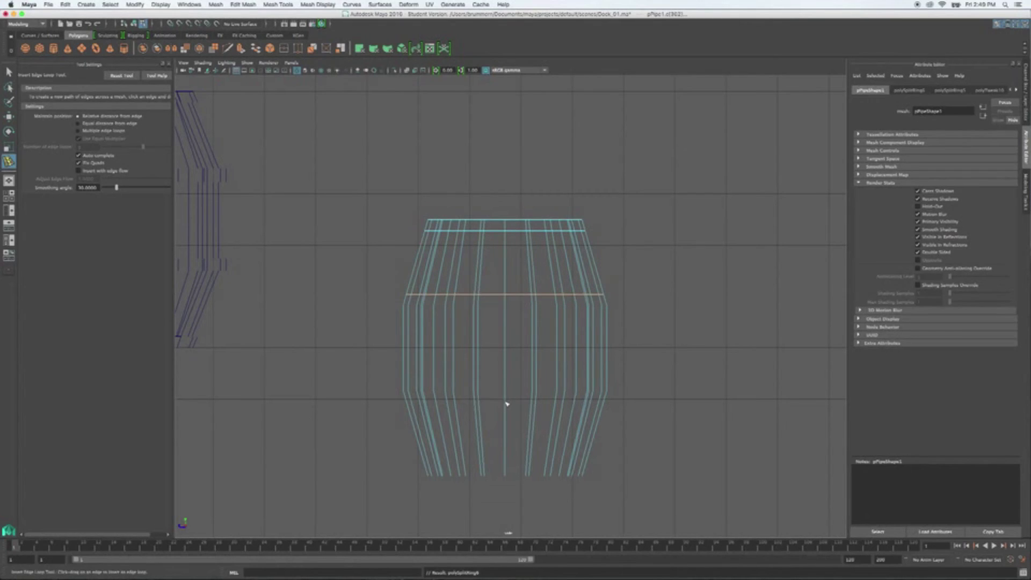
# - Insert one edge loop just below the barrel's lower bulge row and another just above its bottom rim in the side view
pyautogui.moveTo(507, 406); pyautogui.dragTo(507, 410)
pyautogui.moveTo(507, 468); pyautogui.dragTo(505, 465)
pyautogui.press('q')
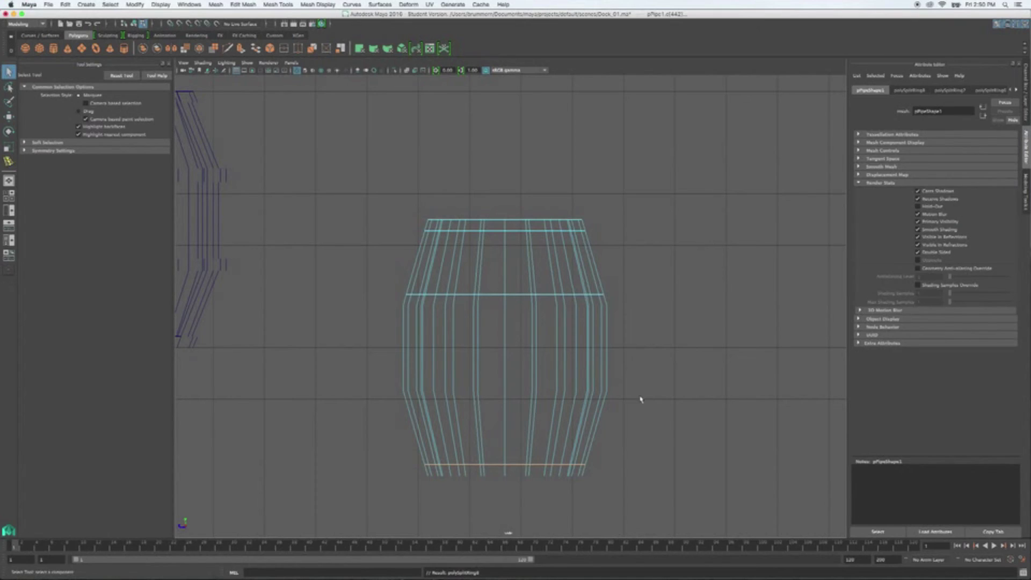
pyautogui.click(653, 383)
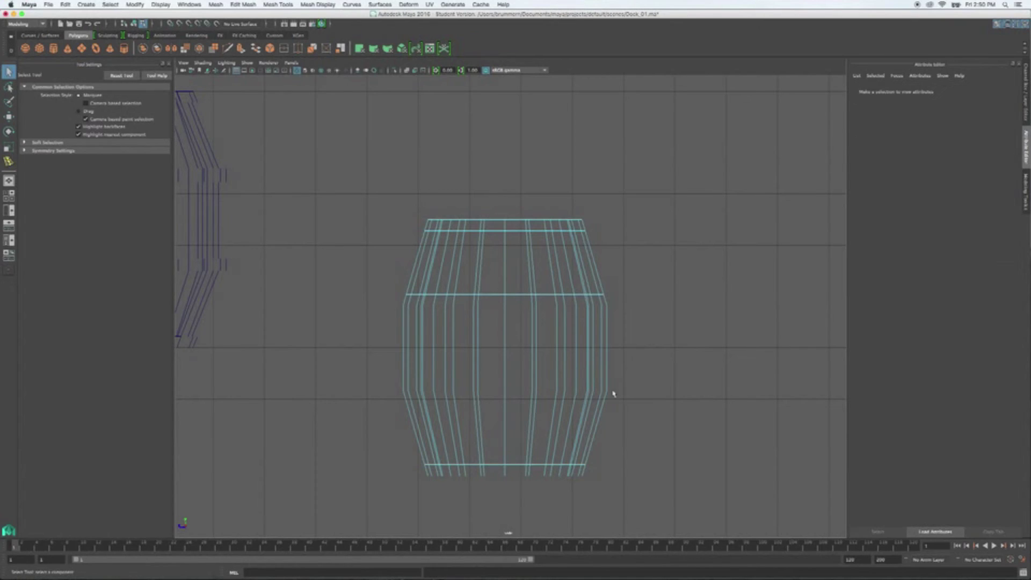
# - Try to nudge the loop below the lower bulge row vertically, then undo the move and both lower loop insertions
pyautogui.click(518, 410)
pyautogui.press('w')
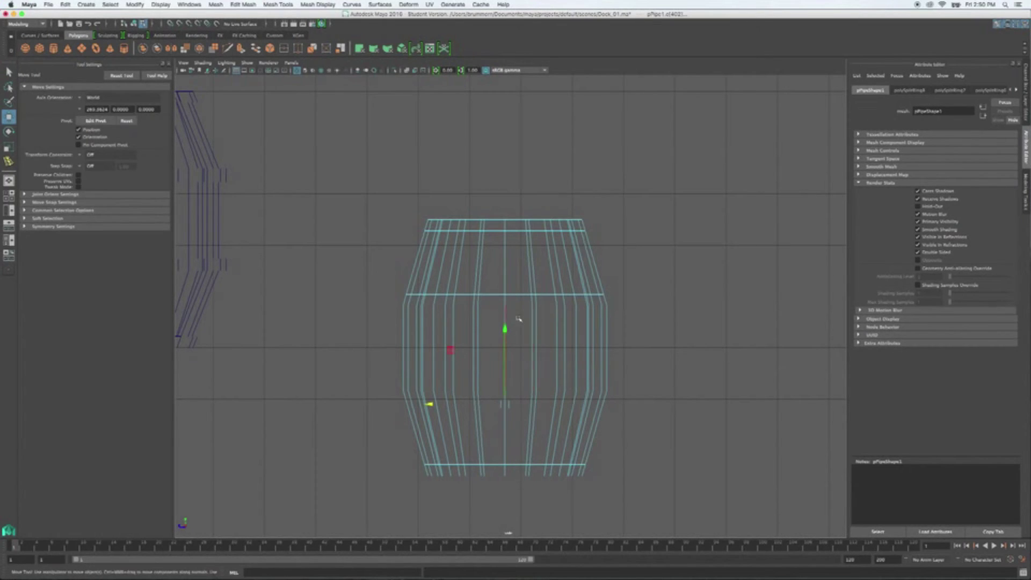
pyautogui.moveTo(506, 329); pyautogui.dragTo(504, 331)
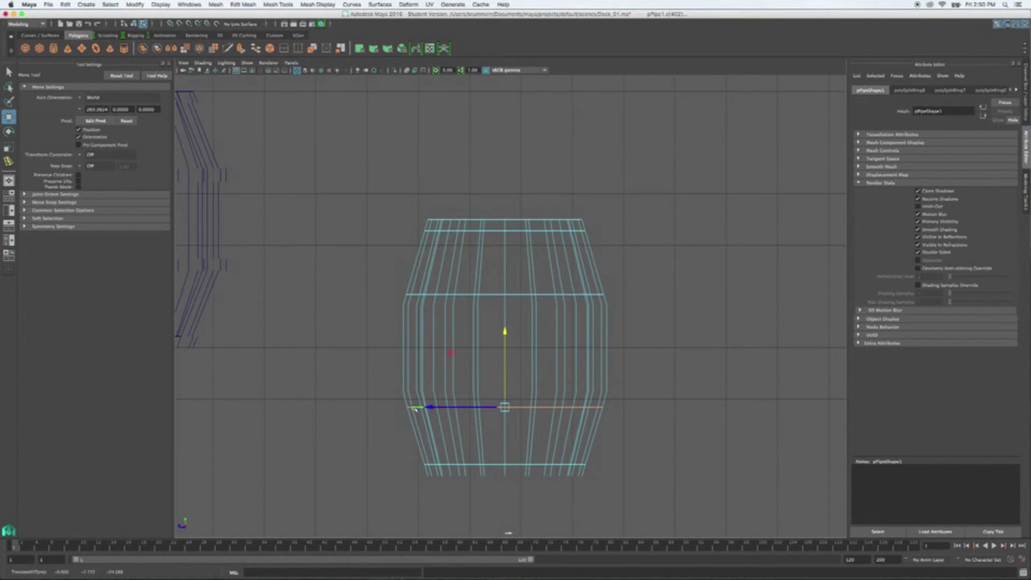
pyautogui.moveTo(504, 329); pyautogui.dragTo(505, 330)
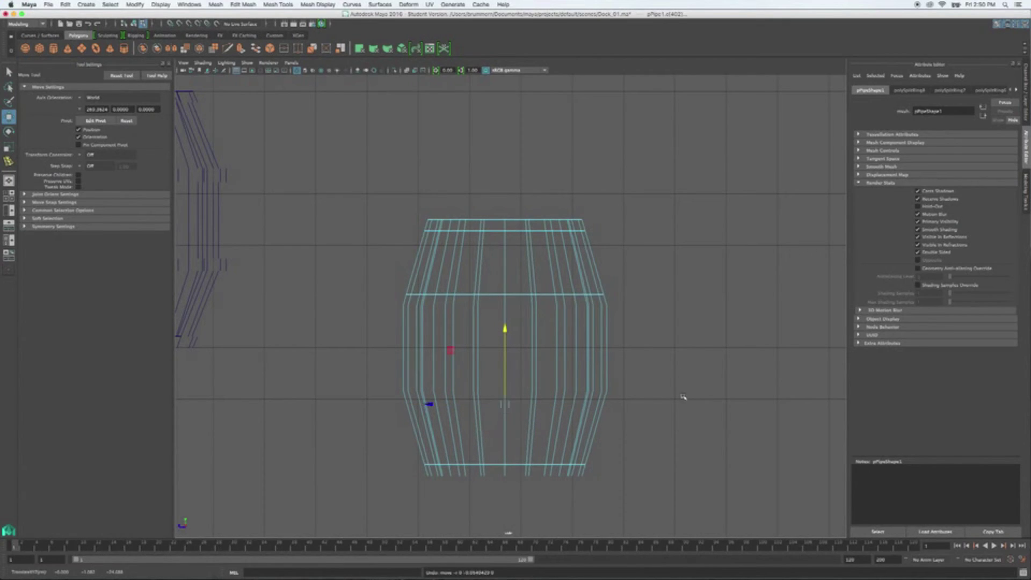
pyautogui.hotkey('ctrl', 'z')
pyautogui.hotkey('ctrl', 'z')
pyautogui.hotkey('ctrl', 'z')
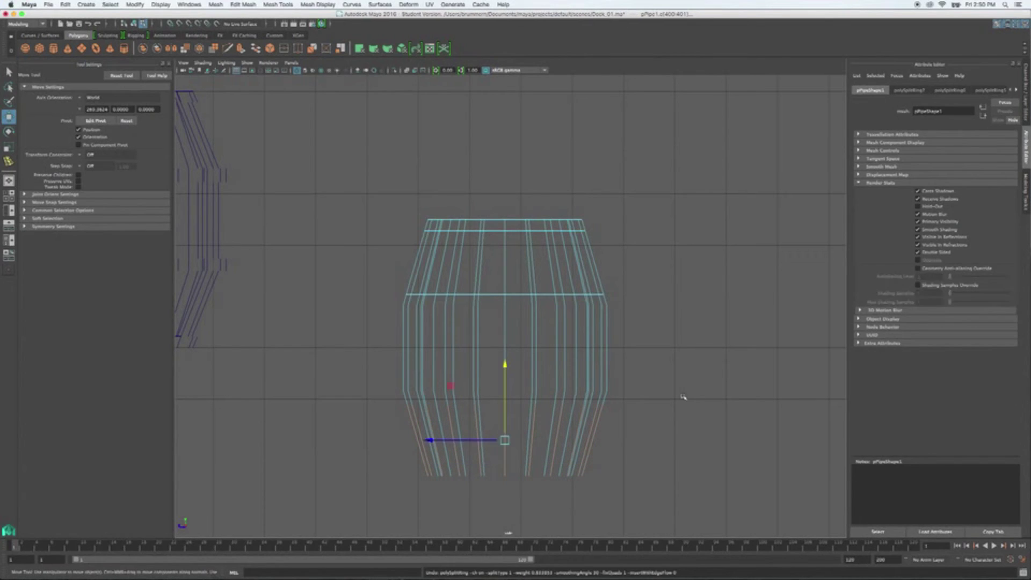
pyautogui.hotkey('ctrl', 'z')
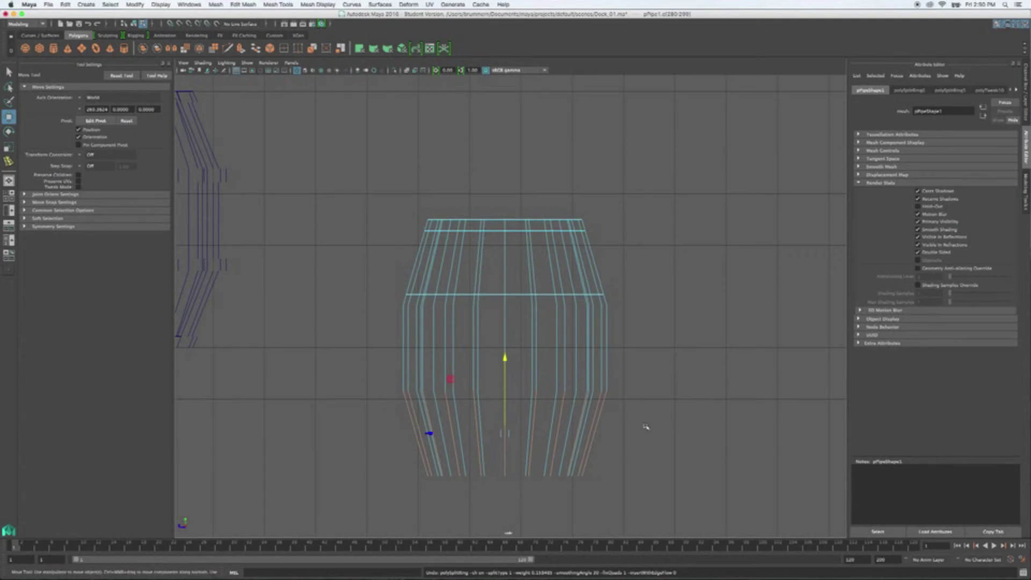
# - Use Insert Edge Loop to add one loop slightly below the lower bulge row and another just above the bottom rim
pyautogui.press('space')
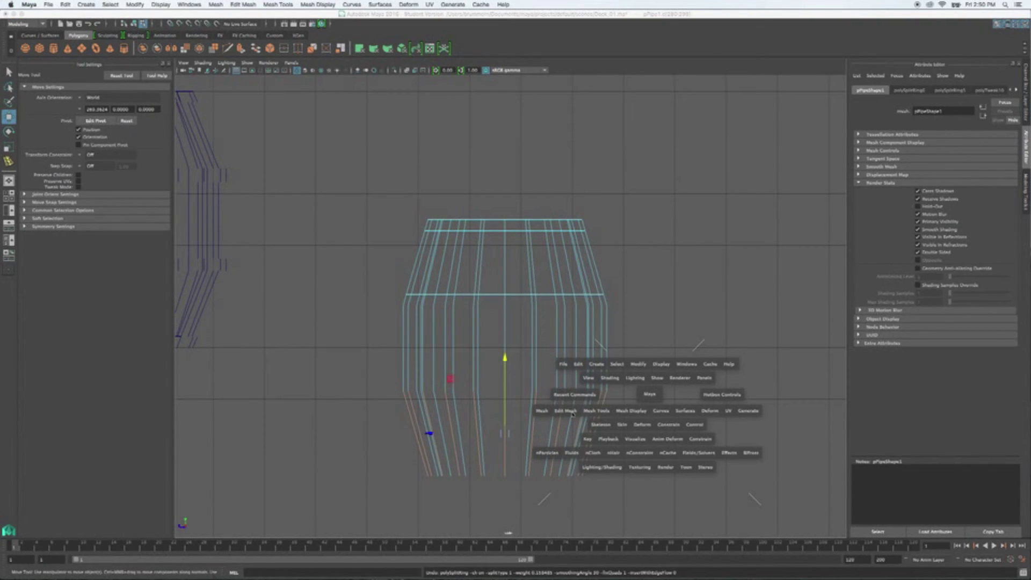
pyautogui.moveTo(590, 413); pyautogui.dragTo(605, 475)
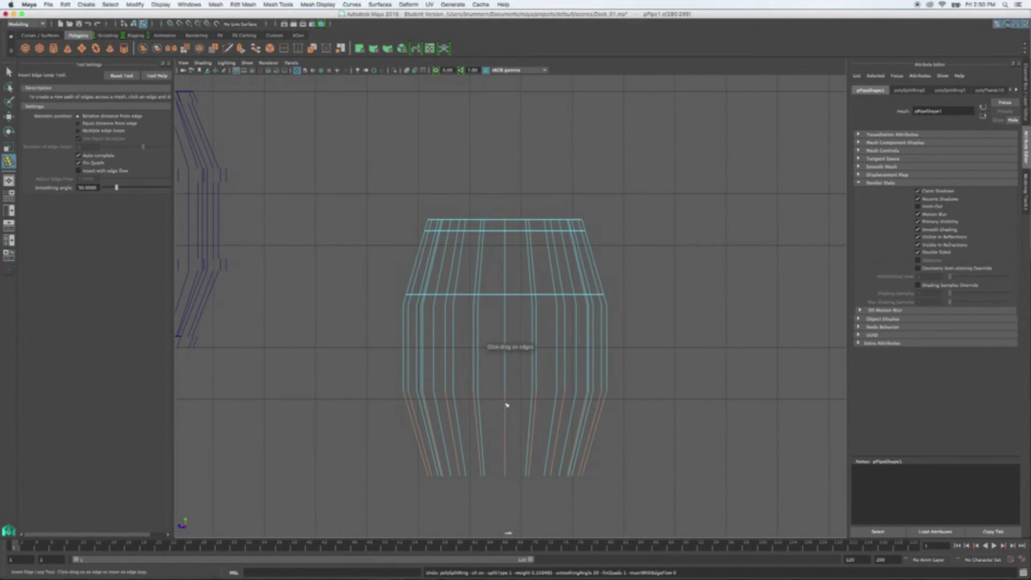
pyautogui.moveTo(506, 403); pyautogui.dragTo(507, 404)
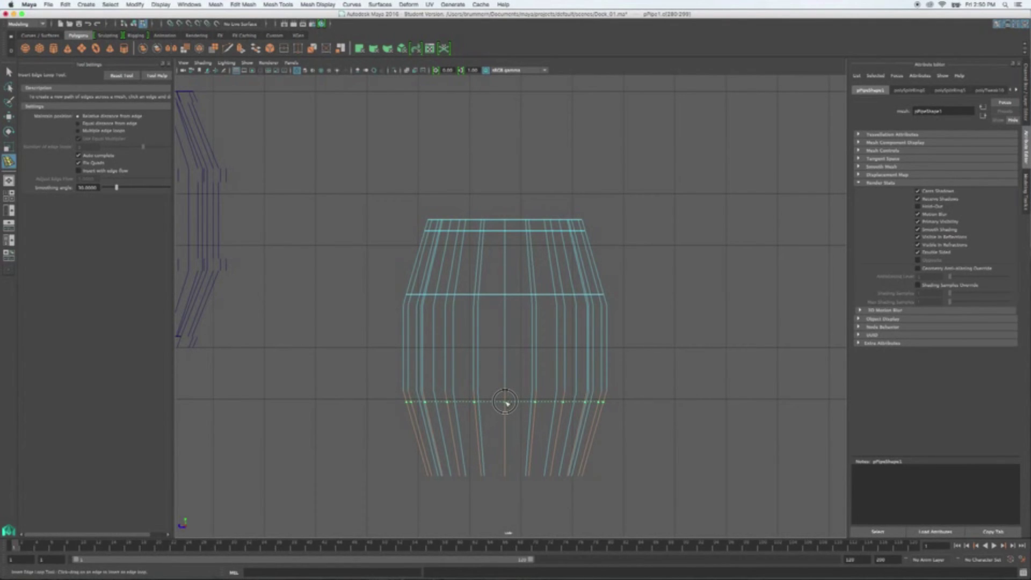
pyautogui.moveTo(506, 404); pyautogui.dragTo(506, 404)
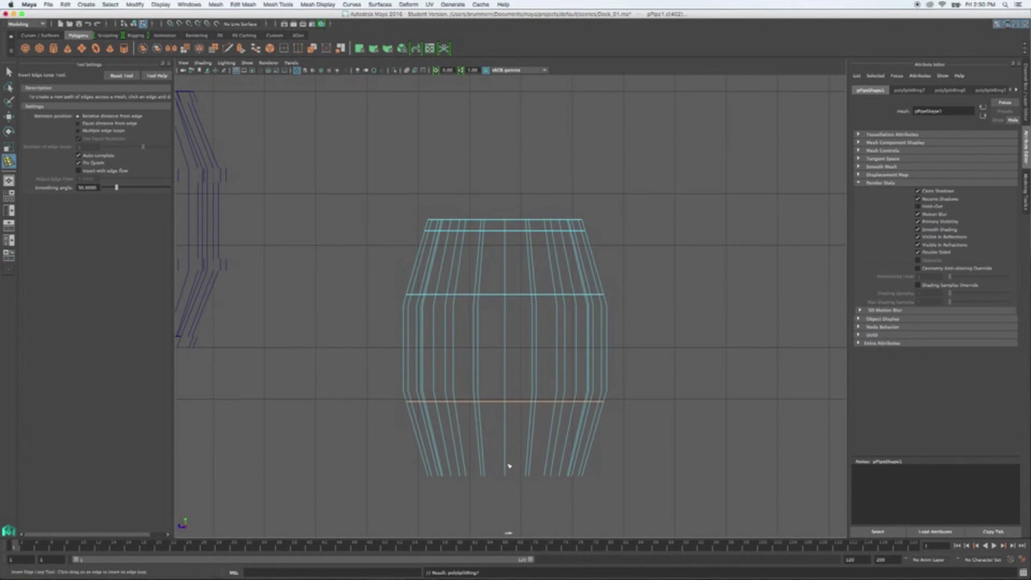
pyautogui.moveTo(507, 468); pyautogui.dragTo(506, 466)
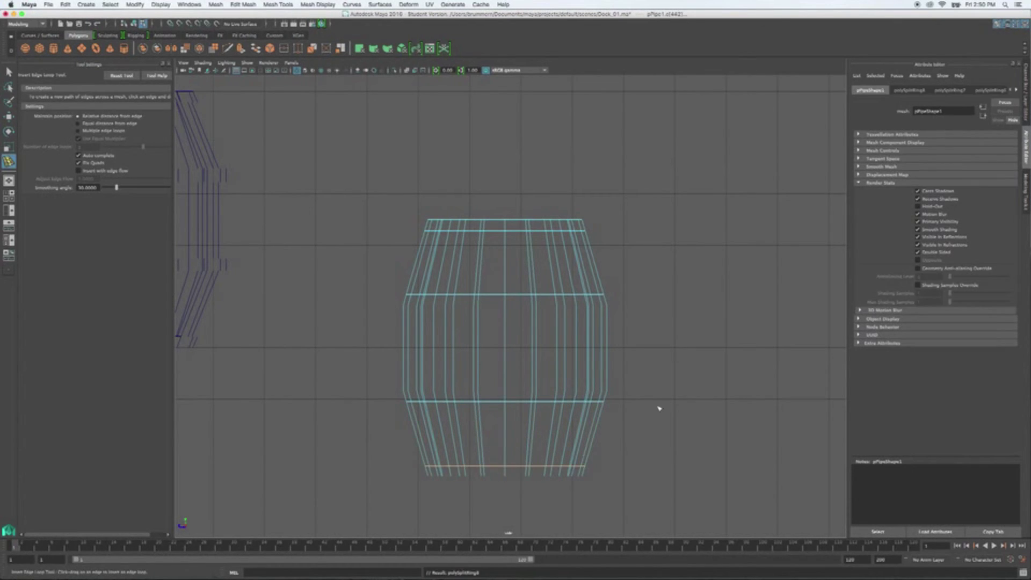
pyautogui.click(653, 370)
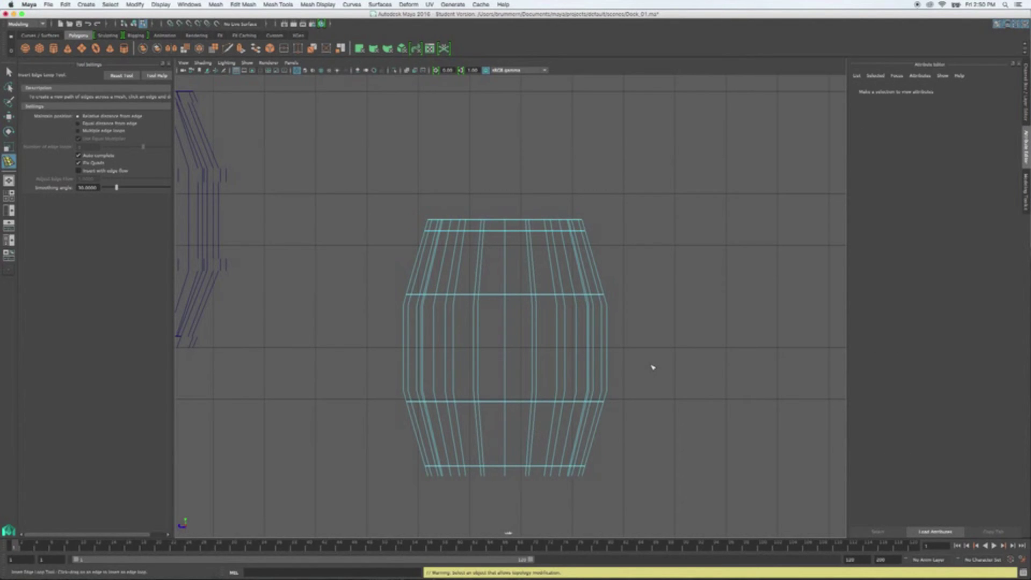
# - Show the barrel from slightly above in the perspective view and switch it to face selection
pyautogui.press('space')
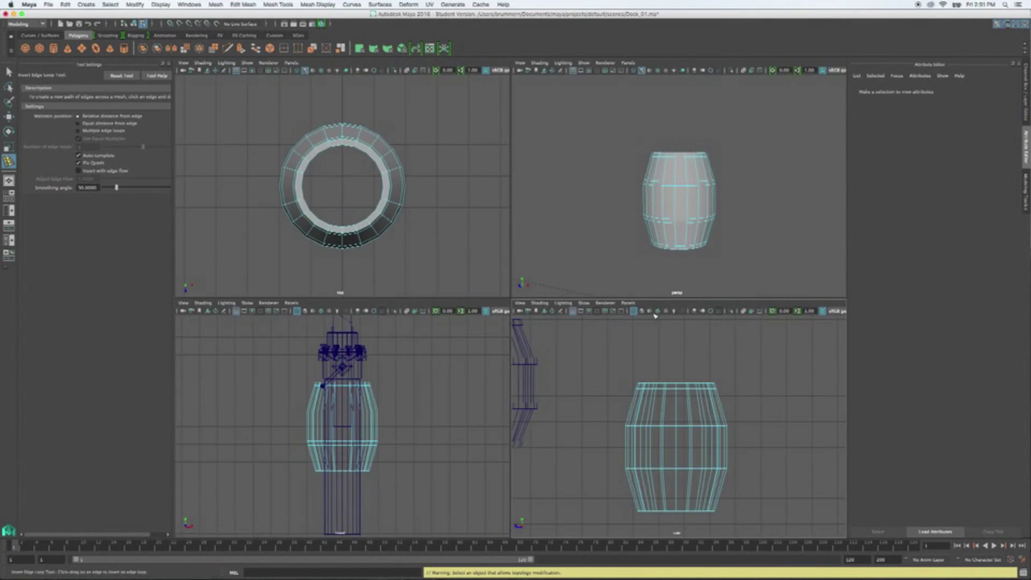
pyautogui.press('space')
pyautogui.keyDown('alt'); pyautogui.moveTo(661, 304); pyautogui.dragTo(649, 308); pyautogui.keyUp('alt')
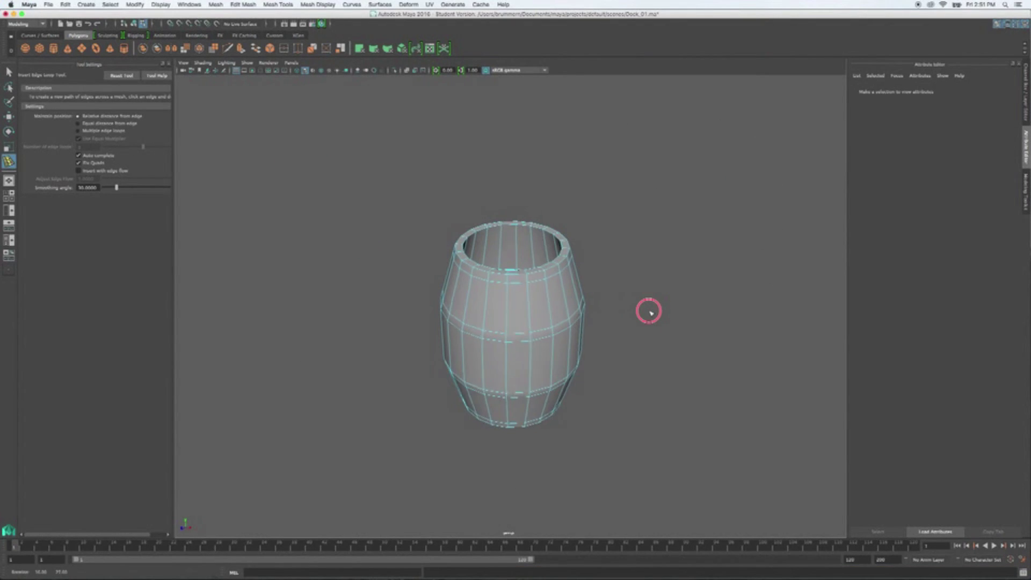
pyautogui.rightClick(539, 306)
pyautogui.moveTo(542, 309); pyautogui.dragTo(542, 322, button='right')
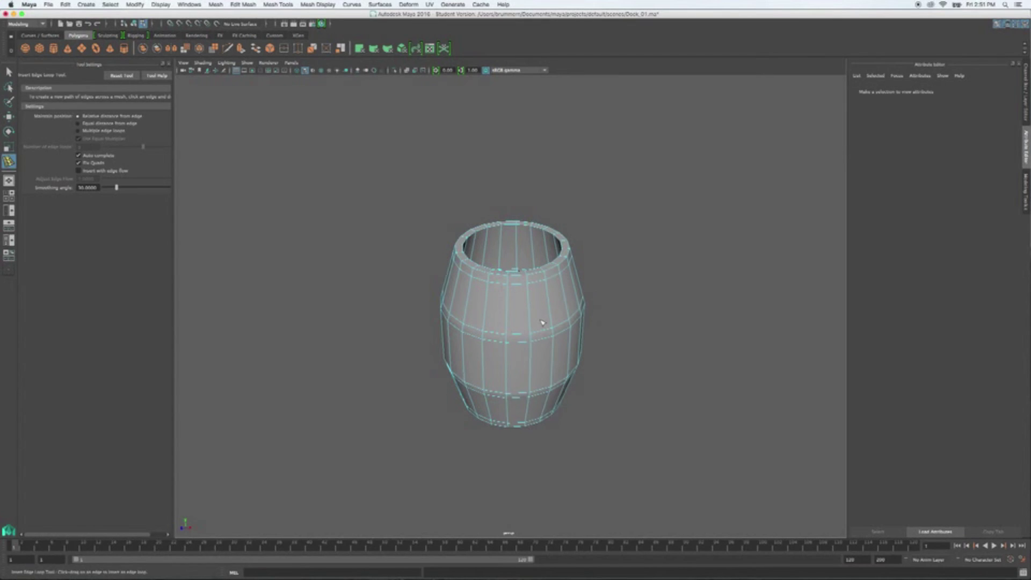
pyautogui.click(499, 283)
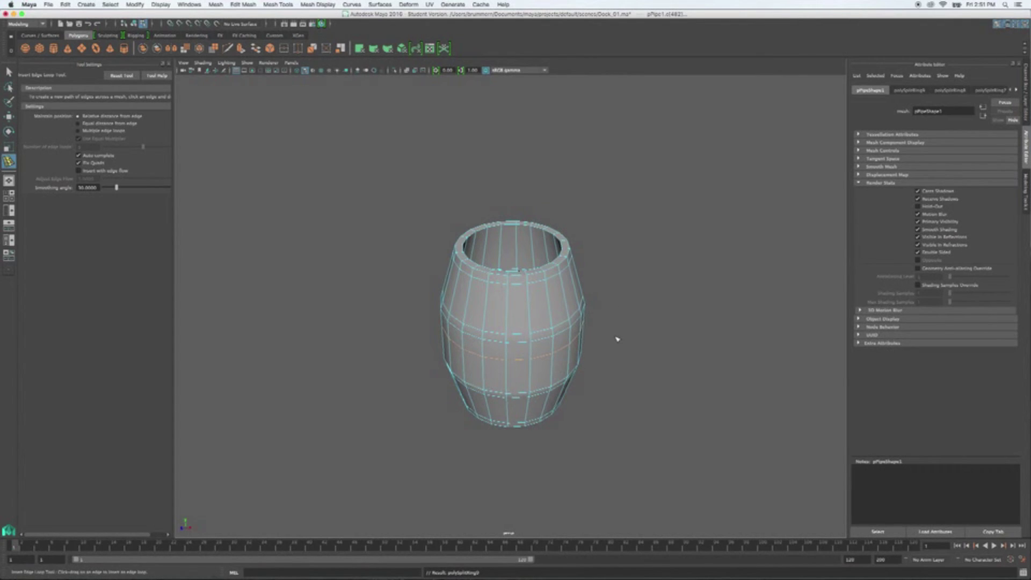
pyautogui.moveTo(646, 357)
pyautogui.keyDown('alt'); pyautogui.mouseDown()
pyautogui.moveTo(636, 327)
pyautogui.moveTo(650, 359)
pyautogui.mouseUp(); pyautogui.keyUp('alt')
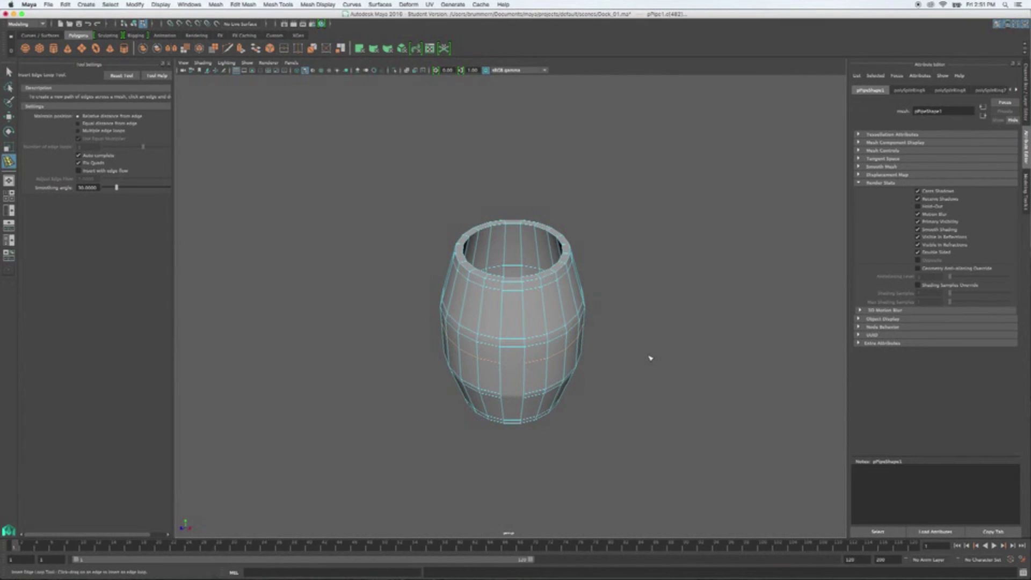
pyautogui.hotkey('ctrl', 'z')
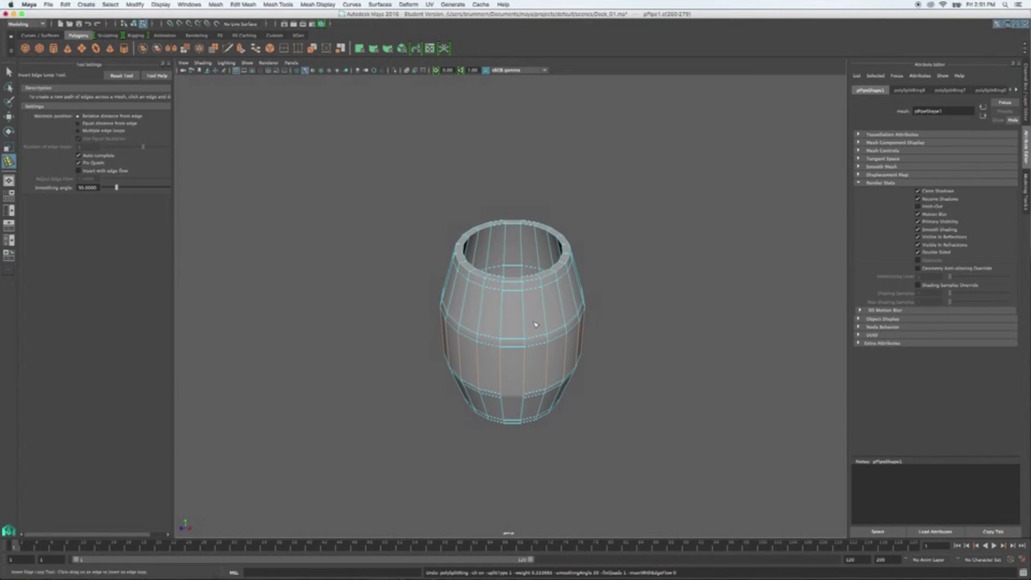
# - Select the four full rings of narrow outer faces at the upper rim, upper bulge, lower bulge and bottom rim
pyautogui.press('q')
pyautogui.click(660, 288)
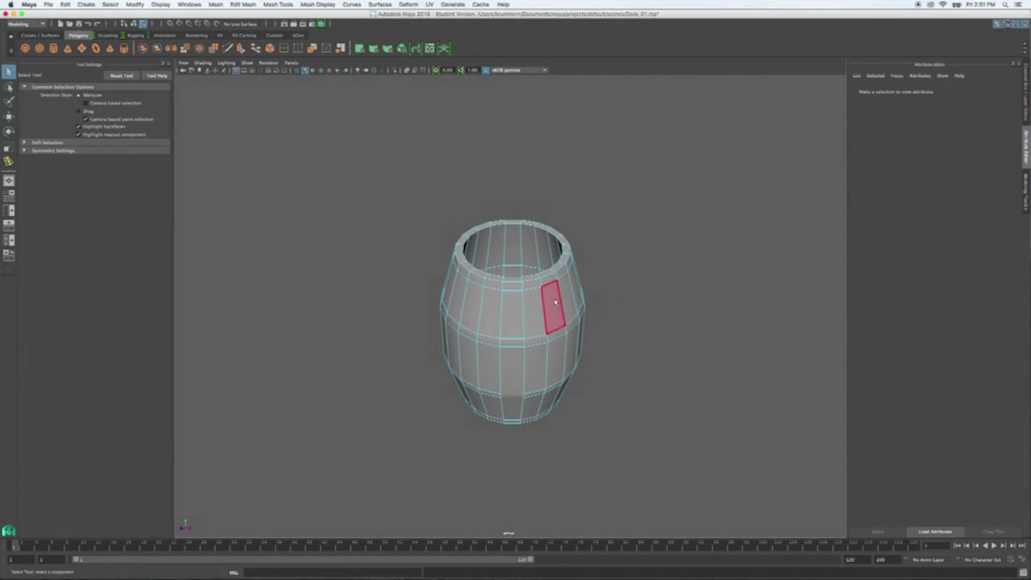
pyautogui.click(510, 288)
pyautogui.keyDown('shift'); pyautogui.doubleClick(530, 288); pyautogui.keyUp('shift')
pyautogui.keyDown('shift'); pyautogui.doubleClick(533, 342); pyautogui.keyUp('shift')
pyautogui.keyDown('shift'); pyautogui.doubleClick(517, 397); pyautogui.keyUp('shift')
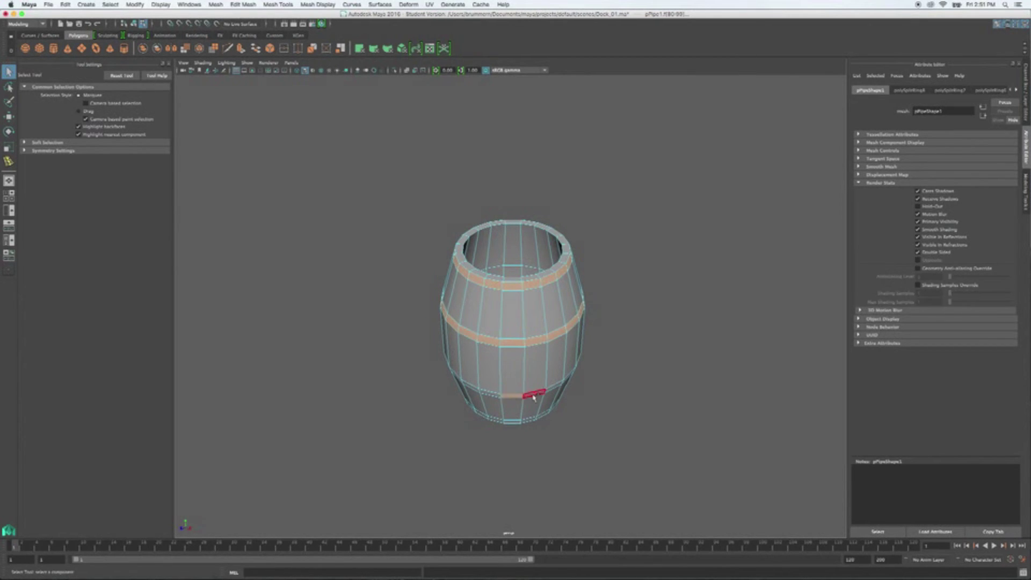
pyautogui.keyDown('shift'); pyautogui.doubleClick(520, 424); pyautogui.keyUp('shift')
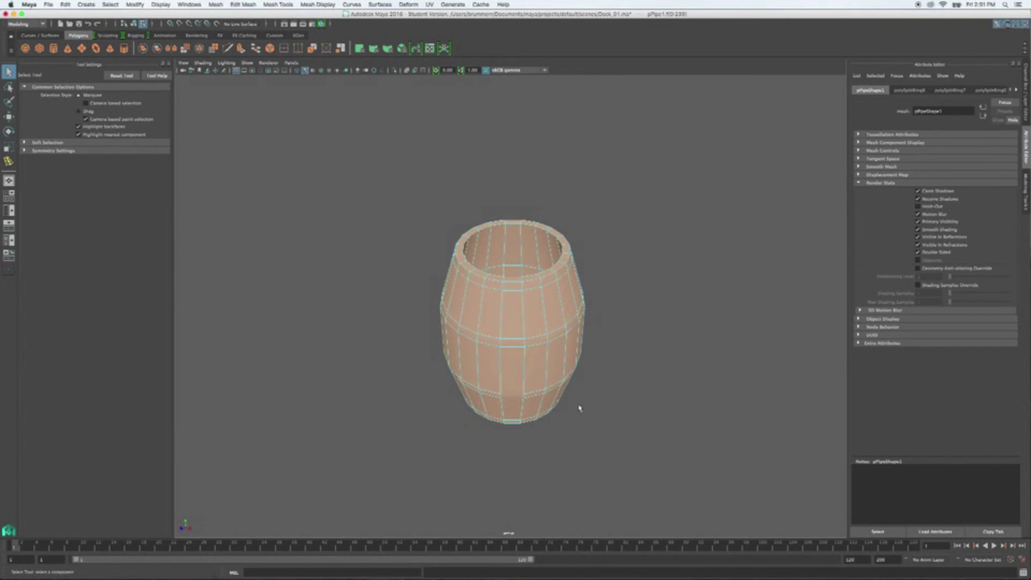
pyautogui.press('z')
pyautogui.keyDown('alt'); pyautogui.moveTo(601, 408); pyautogui.dragTo(606, 393); pyautogui.keyUp('alt')
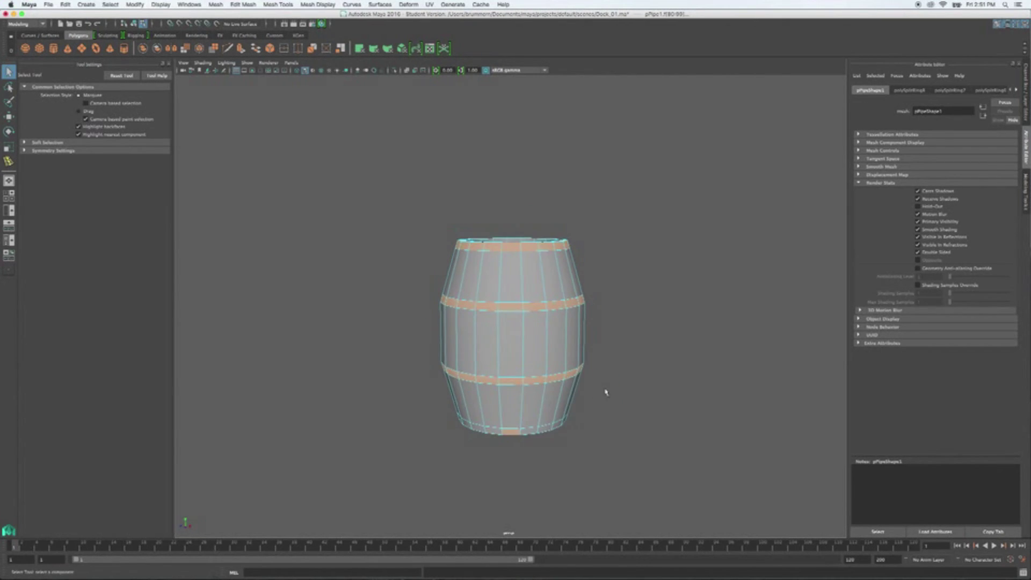
pyautogui.click(547, 430)
pyautogui.keyDown('alt'); pyautogui.moveTo(649, 426); pyautogui.dragTo(615, 439); pyautogui.keyUp('alt')
# - Extrude the selected face rings and scale them slightly outward horizontally in the top view to form raised bands
pyautogui.press('space')
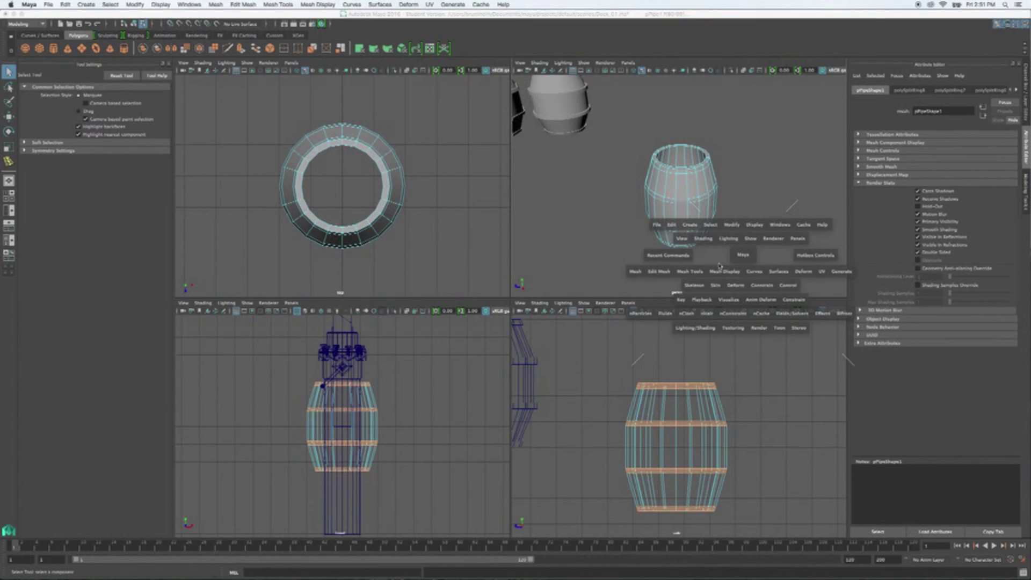
pyautogui.click(659, 271)
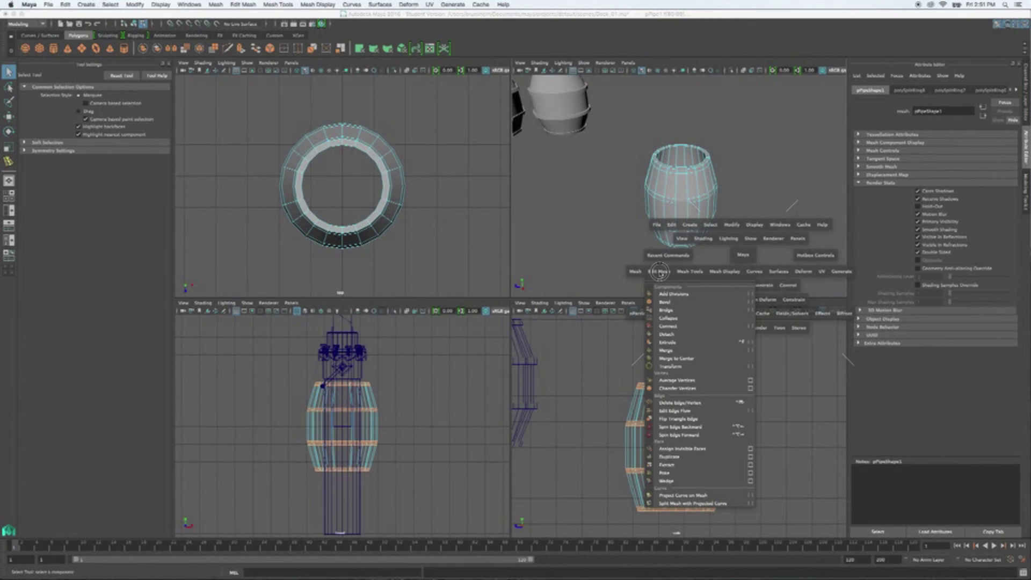
pyautogui.click(668, 342)
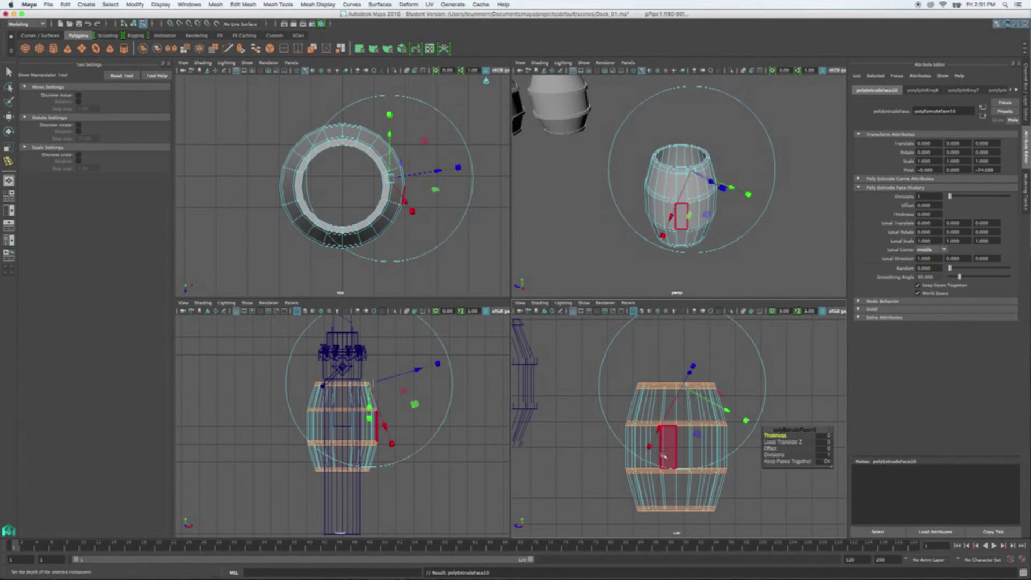
pyautogui.press('r')
pyautogui.moveTo(664, 458); pyautogui.dragTo(679, 469)
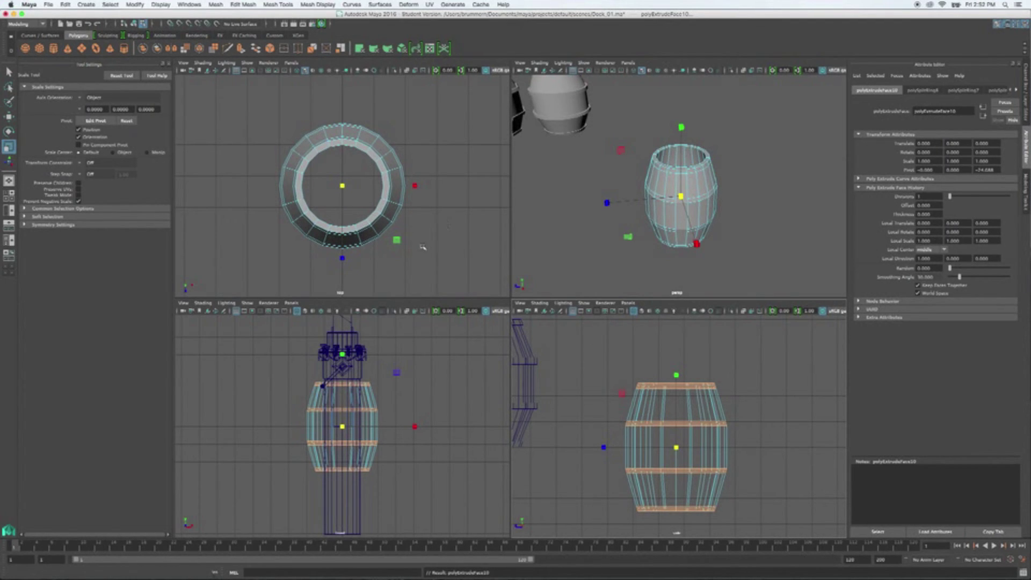
pyautogui.moveTo(398, 241); pyautogui.dragTo(400, 243)
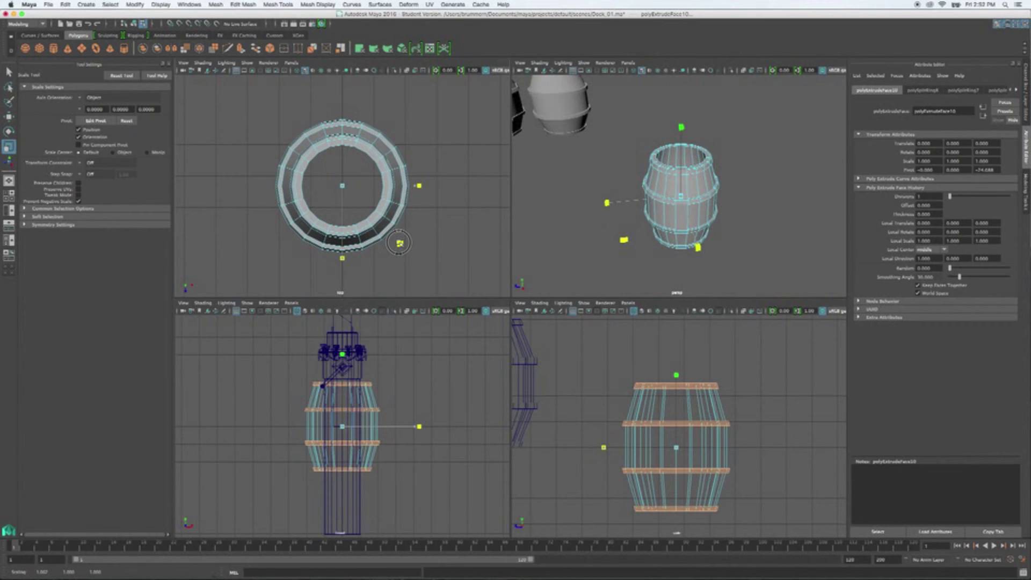
pyautogui.moveTo(399, 244); pyautogui.dragTo(400, 244)
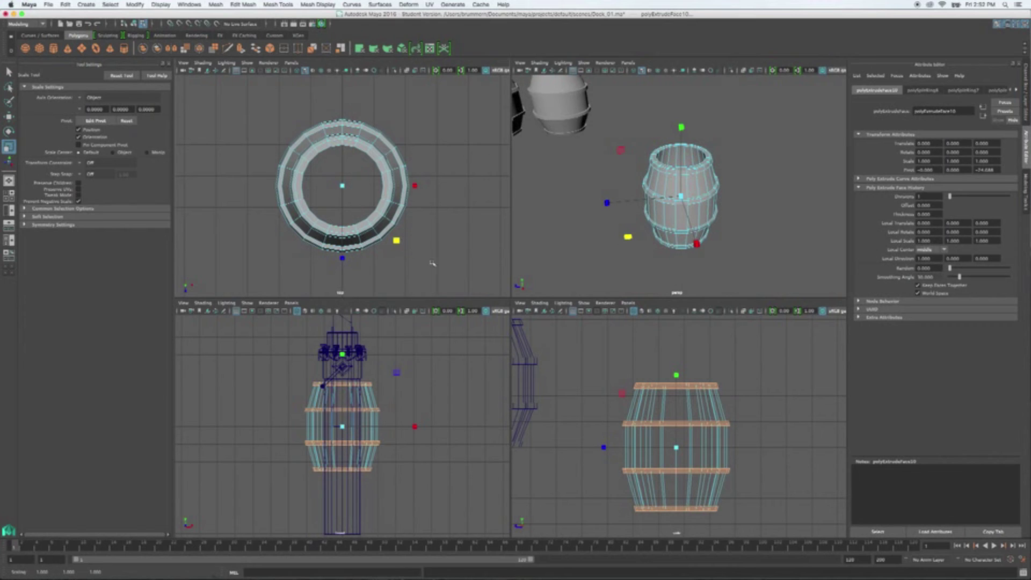
pyautogui.keyDown('alt'); pyautogui.click(440, 240); pyautogui.keyUp('alt')
pyautogui.press('space')
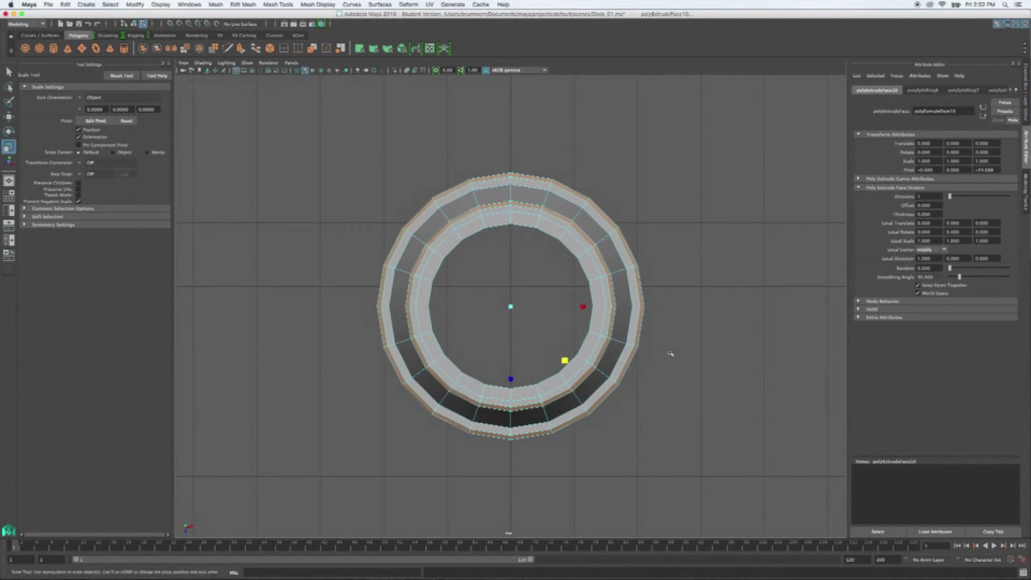
pyautogui.press('space')
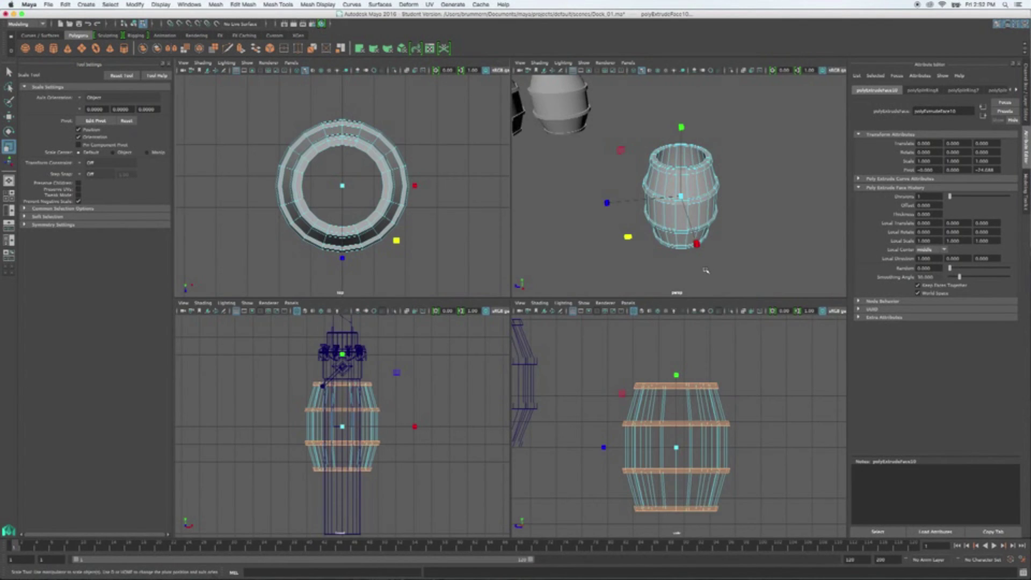
# - Deselect the bands in the perspective view and return the barrel to object mode
pyautogui.press('space')
pyautogui.keyDown('alt'); pyautogui.moveTo(614, 414); pyautogui.dragTo(568, 297); pyautogui.keyUp('alt')
pyautogui.click(630, 346)
pyautogui.scroll(3, 575, 272)
pyautogui.scroll(-5, 582, 330)
pyautogui.rightClick(504, 299)
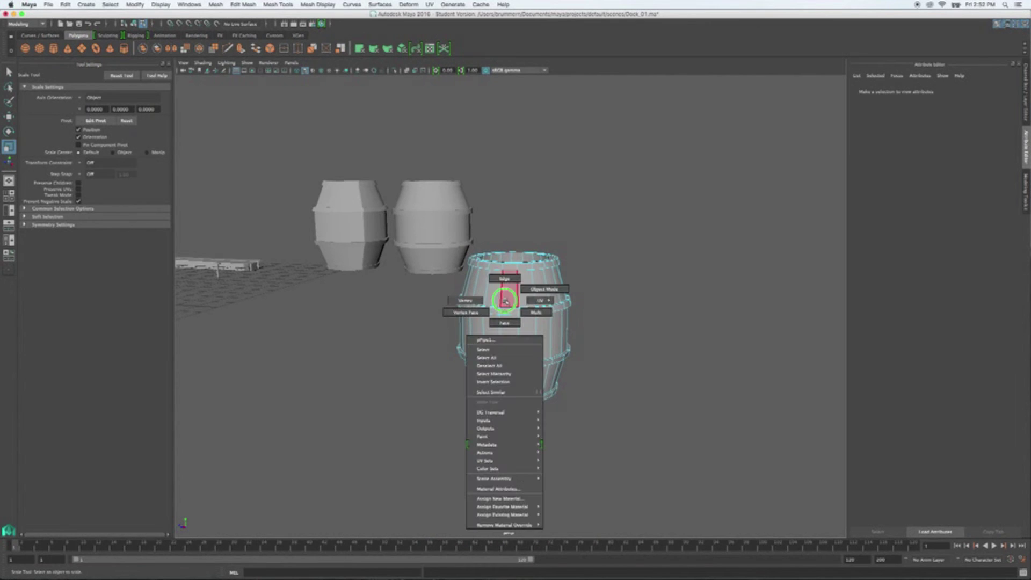
pyautogui.click(544, 289)
# - Insert two edge loops close together around the barrel's inner wall, just inside the bottom opening
pyautogui.keyDown('alt'); pyautogui.moveTo(637, 287); pyautogui.dragTo(491, 363); pyautogui.keyUp('alt')
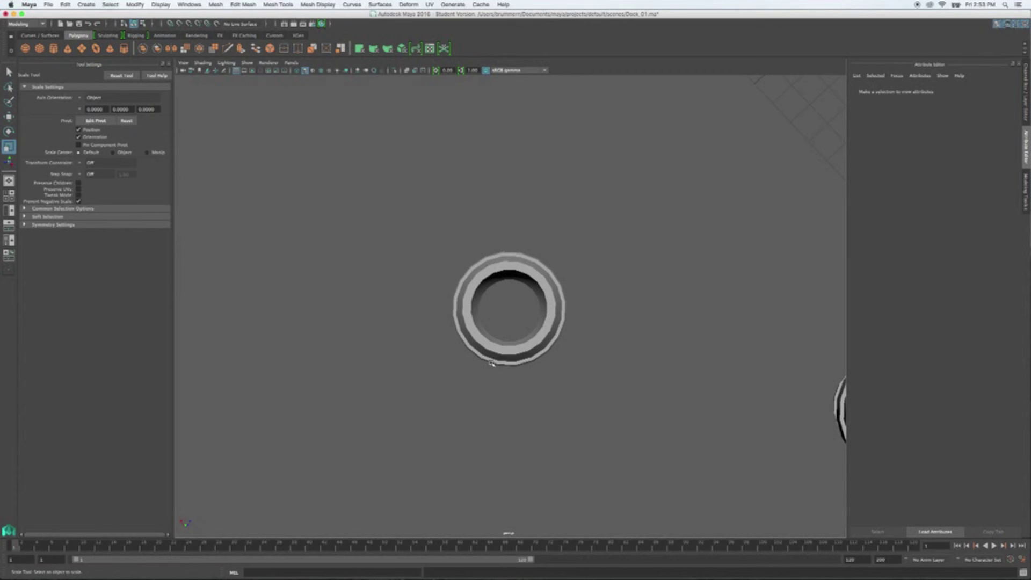
pyautogui.keyDown('alt'); pyautogui.moveTo(503, 350); pyautogui.dragTo(537, 290); pyautogui.keyUp('alt')
pyautogui.click(529, 328)
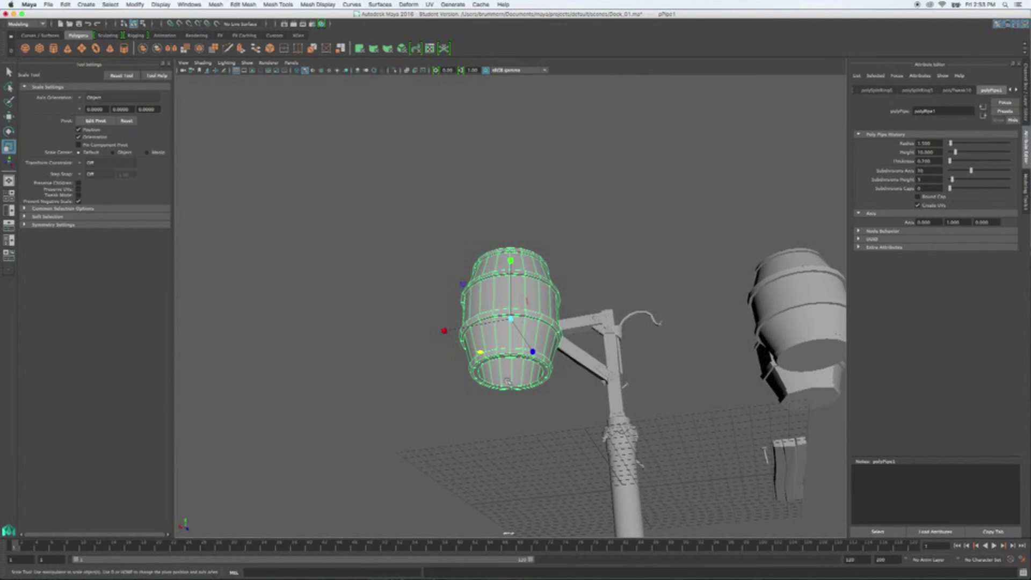
pyautogui.press('space')
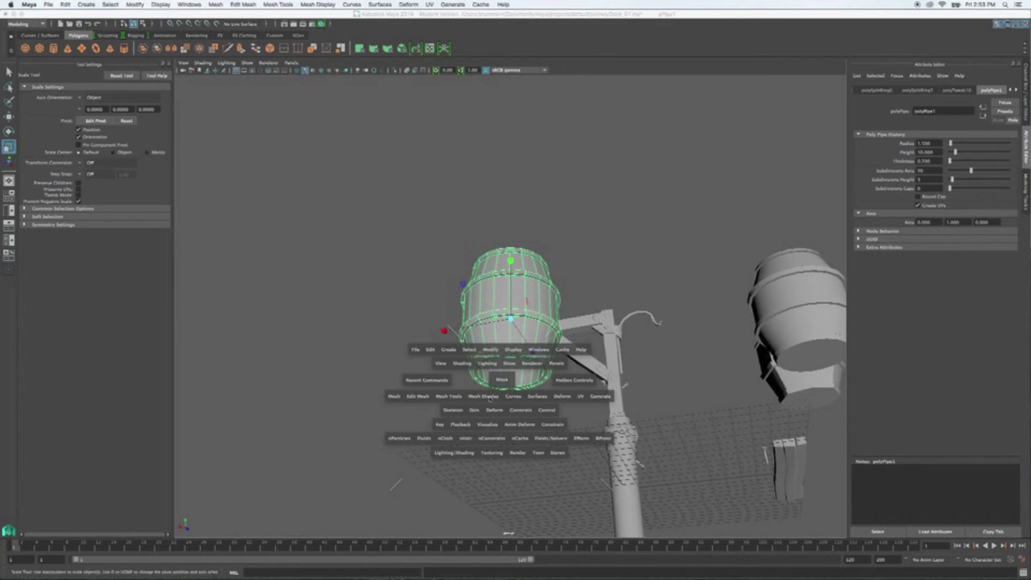
pyautogui.click(453, 397)
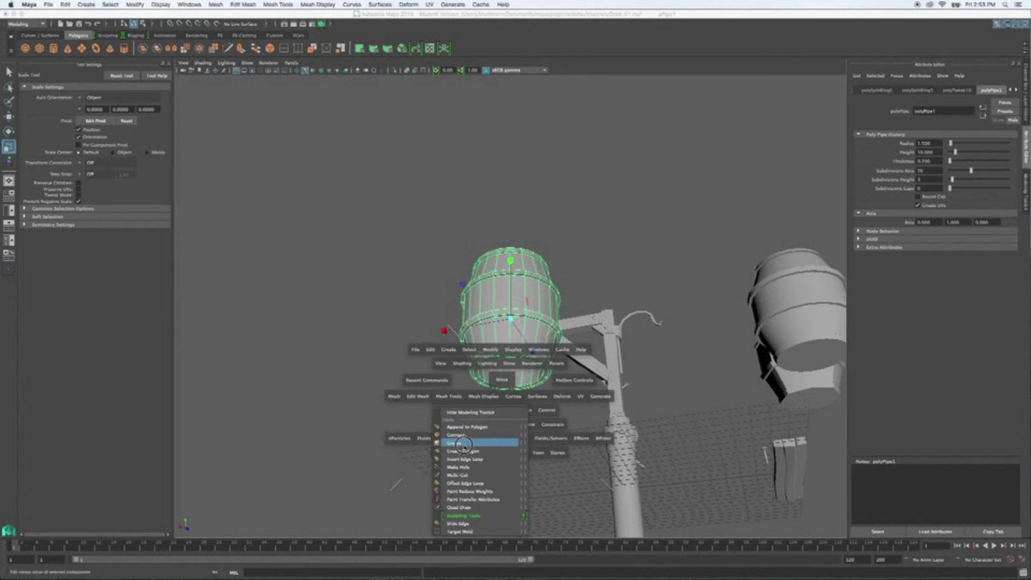
pyautogui.click(465, 458)
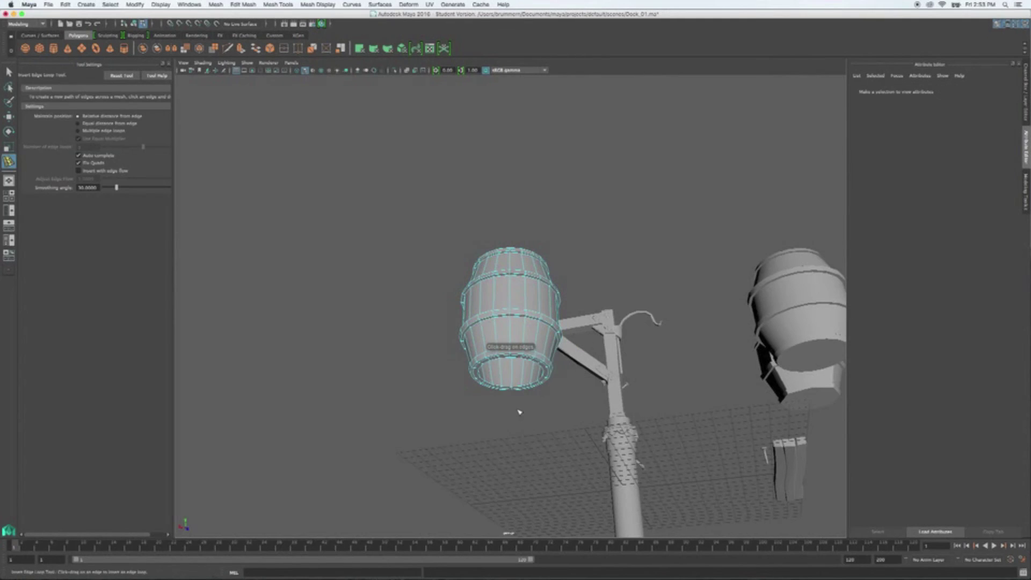
pyautogui.scroll(5, 520, 413)
pyautogui.keyDown('alt'); pyautogui.moveTo(520, 408); pyautogui.dragTo(526, 322); pyautogui.keyUp('alt')
pyautogui.click(519, 431)
pyautogui.moveTo(519, 431); pyautogui.dragTo(521, 426)
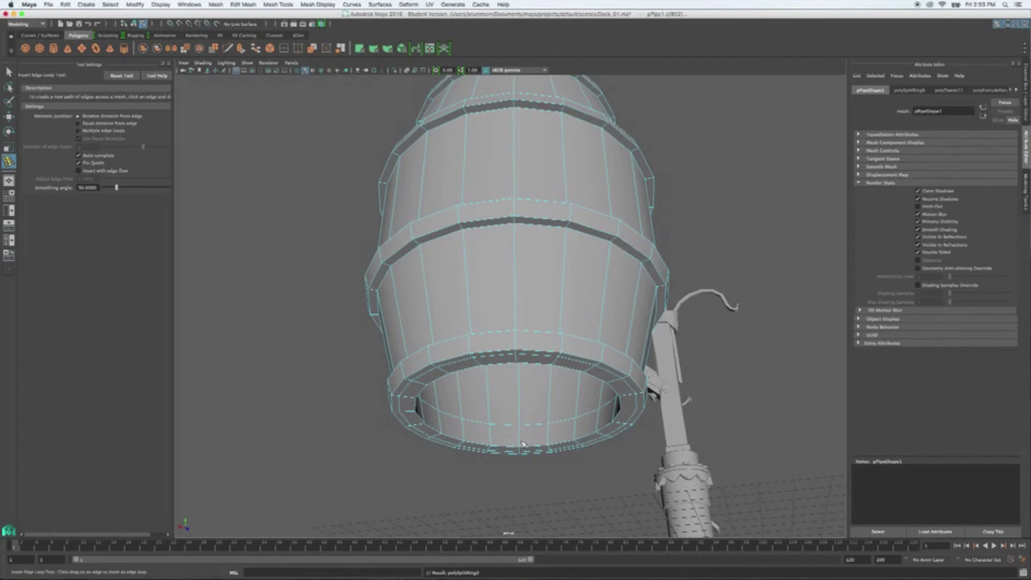
pyautogui.moveTo(521, 443); pyautogui.dragTo(520, 442)
# - Insert two edge loops close together around the barrel's inner wall, just below the top rim
pyautogui.keyDown('alt'); pyautogui.moveTo(554, 295); pyautogui.dragTo(553, 339); pyautogui.keyUp('alt')
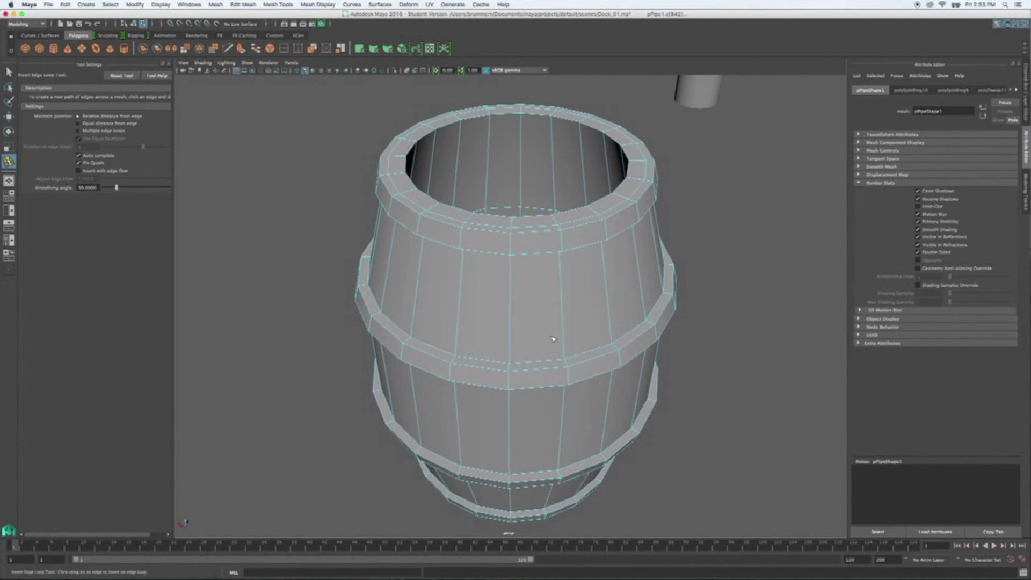
pyautogui.click(522, 123)
pyautogui.moveTo(522, 123); pyautogui.dragTo(522, 135)
pyautogui.keyDown('alt'); pyautogui.moveTo(697, 160); pyautogui.dragTo(651, 109); pyautogui.keyUp('alt')
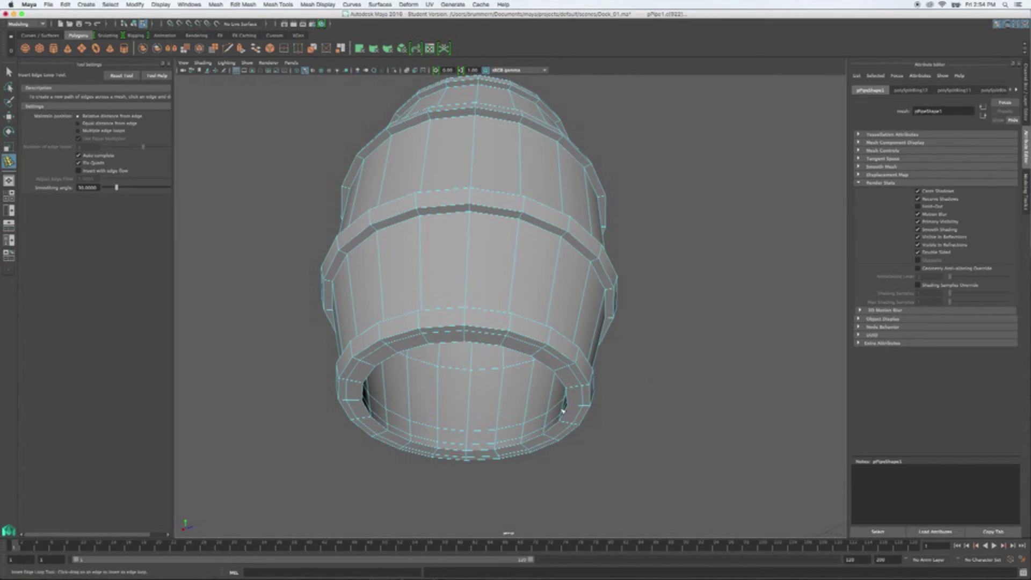
# - Select the full ring of narrow inner faces between the new edge loops near the bottom opening
pyautogui.press('q')
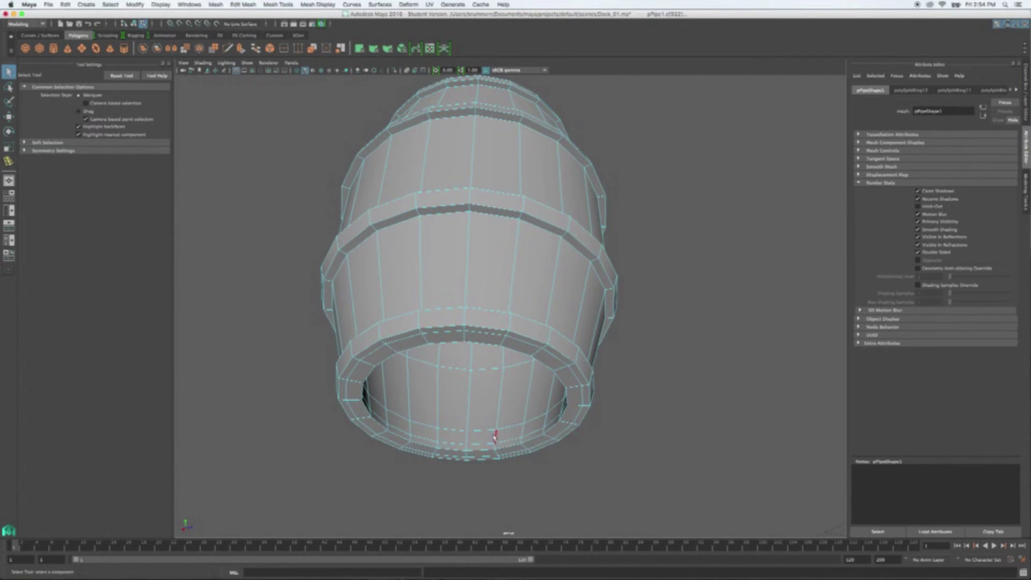
pyautogui.rightClick(488, 436)
pyautogui.moveTo(489, 437); pyautogui.dragTo(487, 370, button='right')
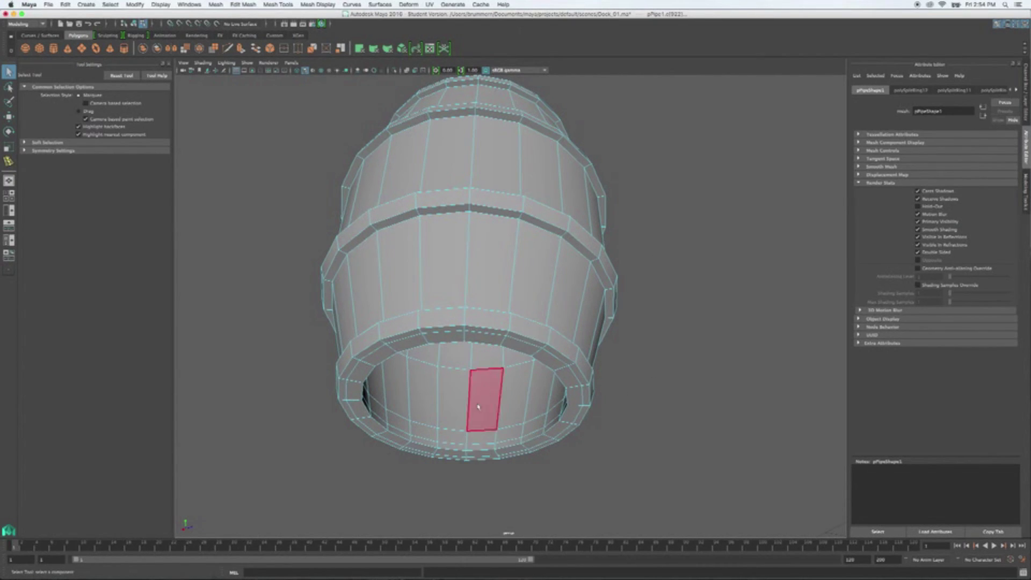
pyautogui.click(453, 439)
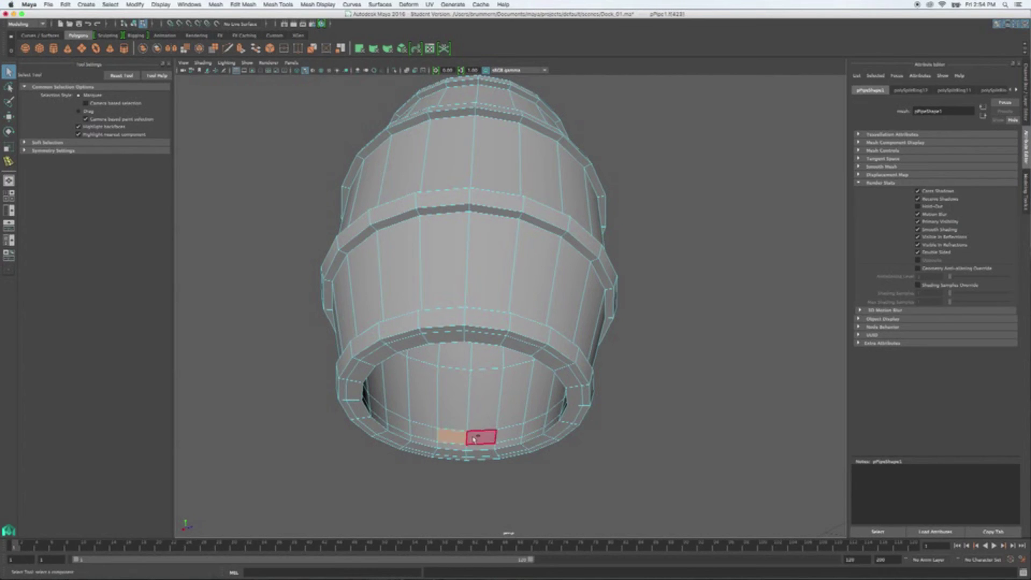
pyautogui.doubleClick(475, 438)
pyautogui.keyDown('alt'); pyautogui.moveTo(630, 446); pyautogui.dragTo(649, 237); pyautogui.keyUp('alt')
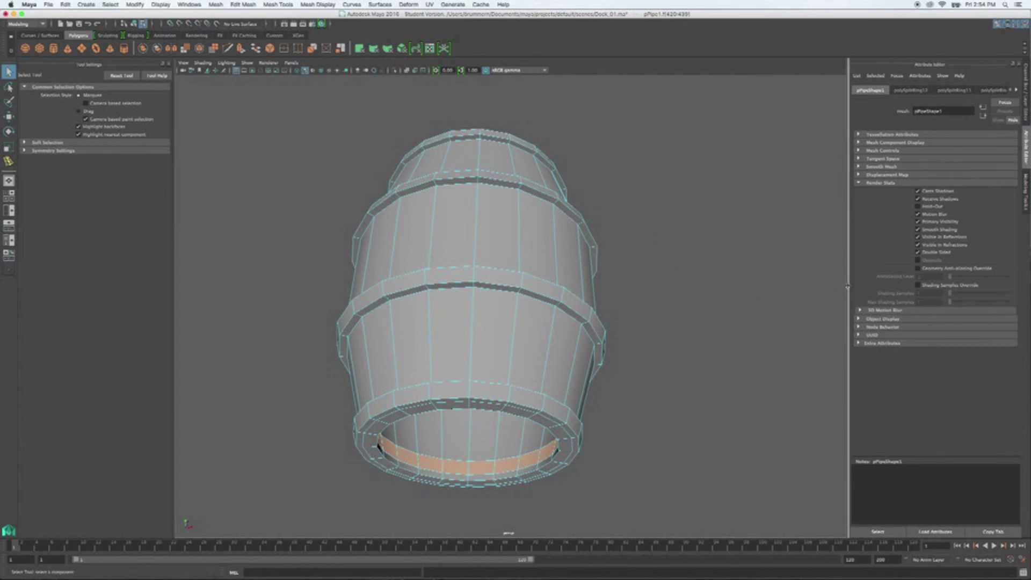
# - Extrude the selected inner face ring and scale it horizontally inward, leaving only a small hole at the centre of the barrel's bottom
pyautogui.click(1025, 202)
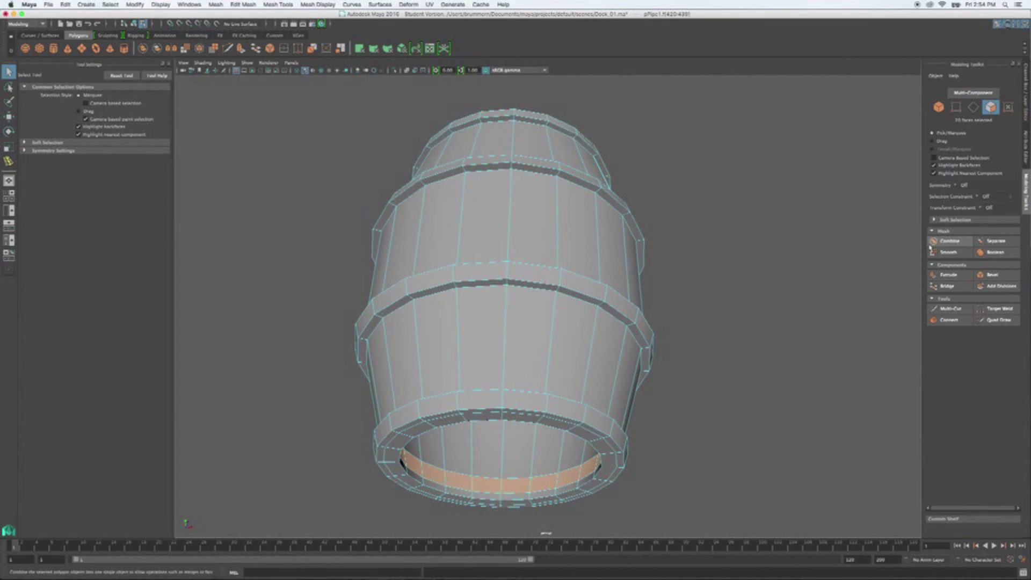
pyautogui.click(941, 276)
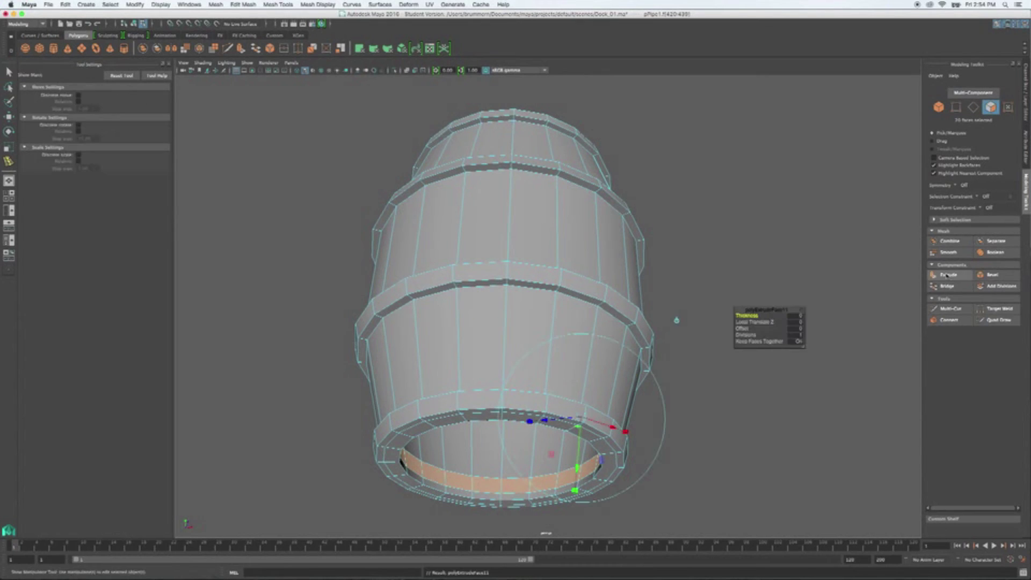
pyautogui.press('r')
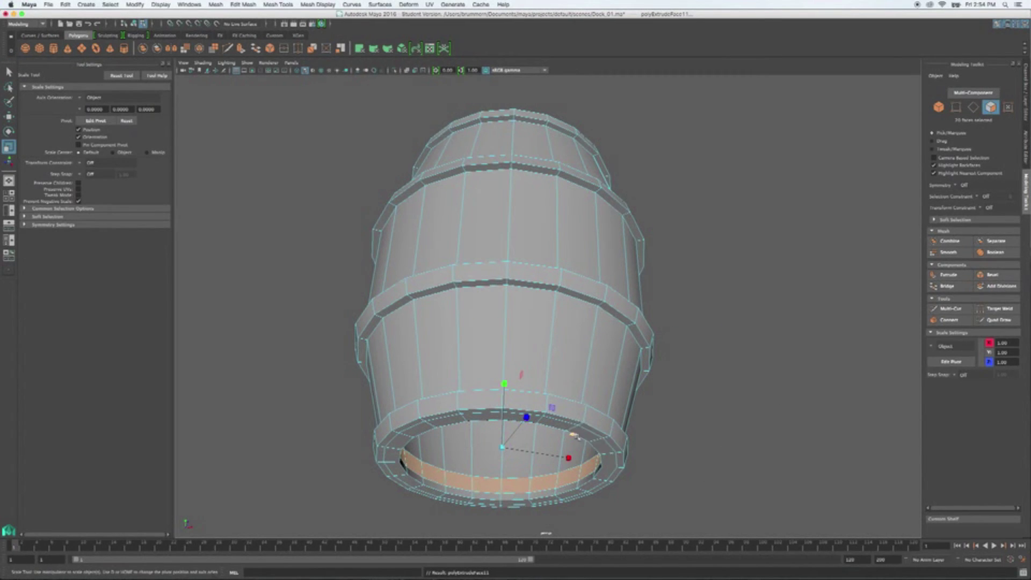
pyautogui.moveTo(566, 430); pyautogui.dragTo(544, 436)
# - Switch to edge selection and scale the outer edge ring of the bottom's centre hole slightly outward
pyautogui.keyDown('alt'); pyautogui.moveTo(650, 456); pyautogui.dragTo(665, 435); pyautogui.keyUp('alt')
pyautogui.scroll(3, 489, 448)
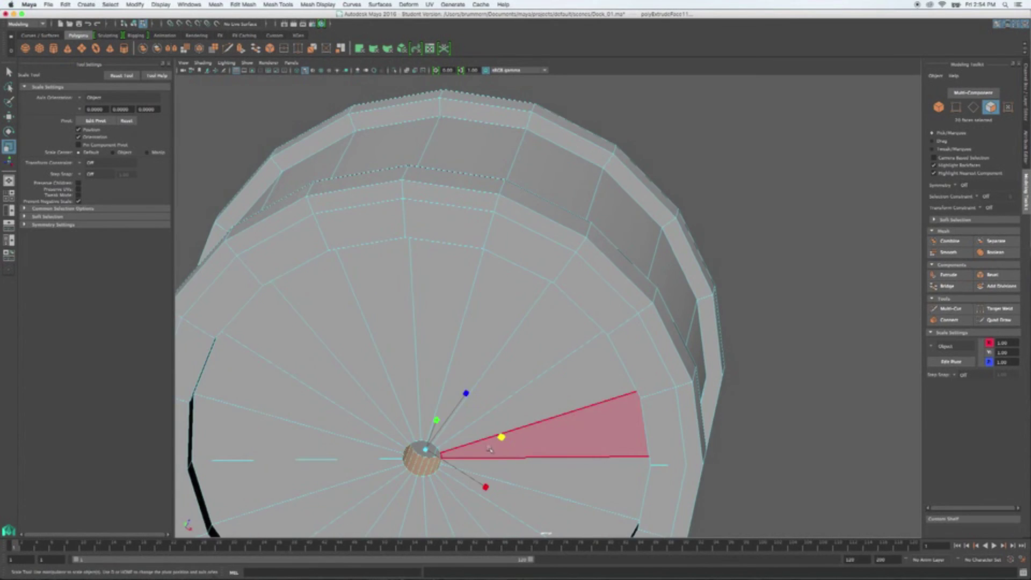
pyautogui.scroll(3, 505, 447)
pyautogui.keyDown('alt'); pyautogui.moveTo(514, 437); pyautogui.dragTo(647, 437); pyautogui.keyUp('alt')
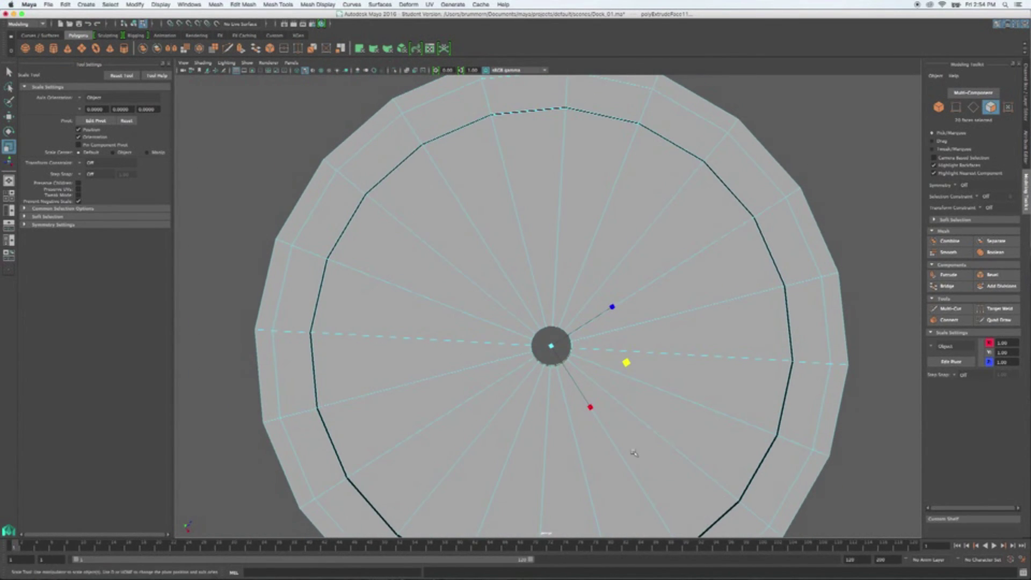
pyautogui.scroll(5, 633, 449)
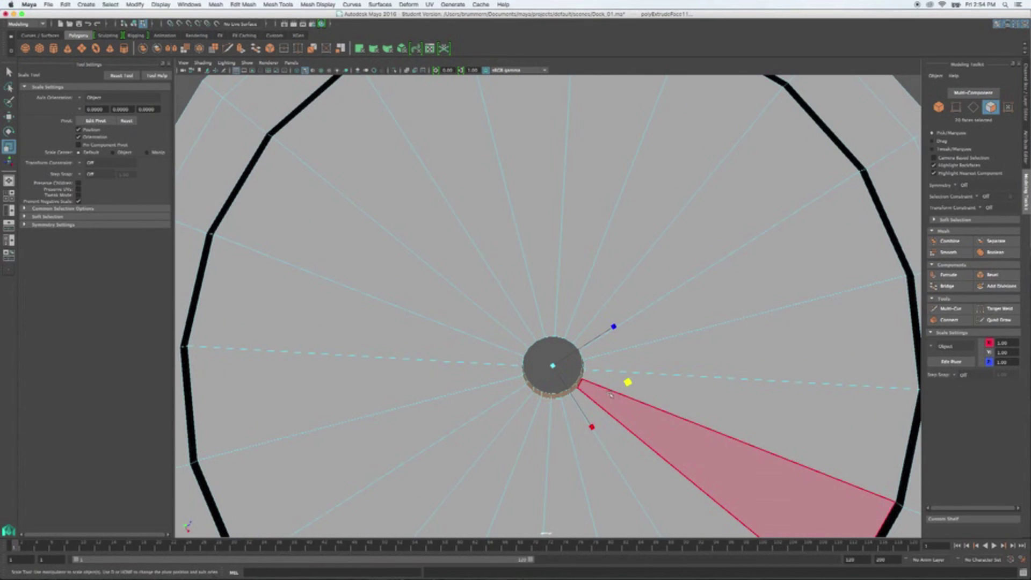
pyautogui.moveTo(599, 359); pyautogui.dragTo(600, 325, button='right')
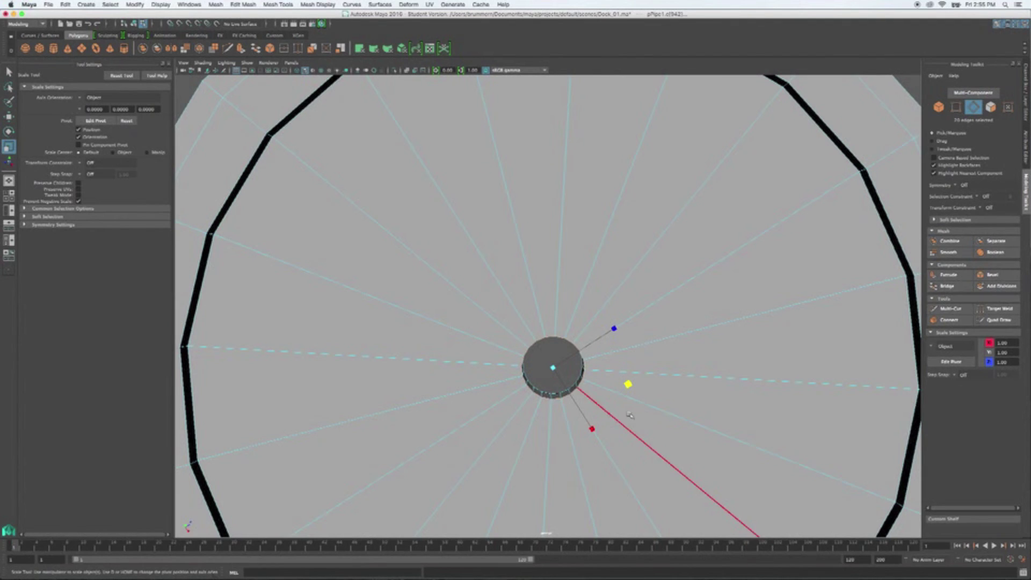
pyautogui.moveTo(628, 384); pyautogui.dragTo(640, 401)
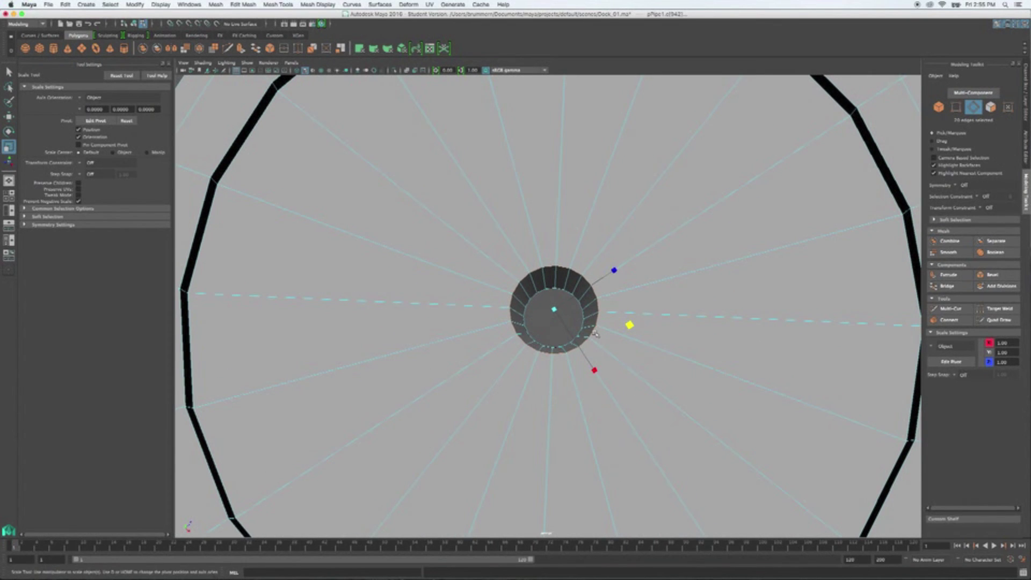
# - Scale the inner edge ring of the centre hole horizontally down to a single point
pyautogui.keyDown('shift'); pyautogui.click(582, 306); pyautogui.keyUp('shift')
pyautogui.keyDown('alt'); pyautogui.moveTo(671, 339); pyautogui.dragTo(651, 357); pyautogui.keyUp('alt')
pyautogui.moveTo(629, 356); pyautogui.dragTo(601, 350, button='middle')
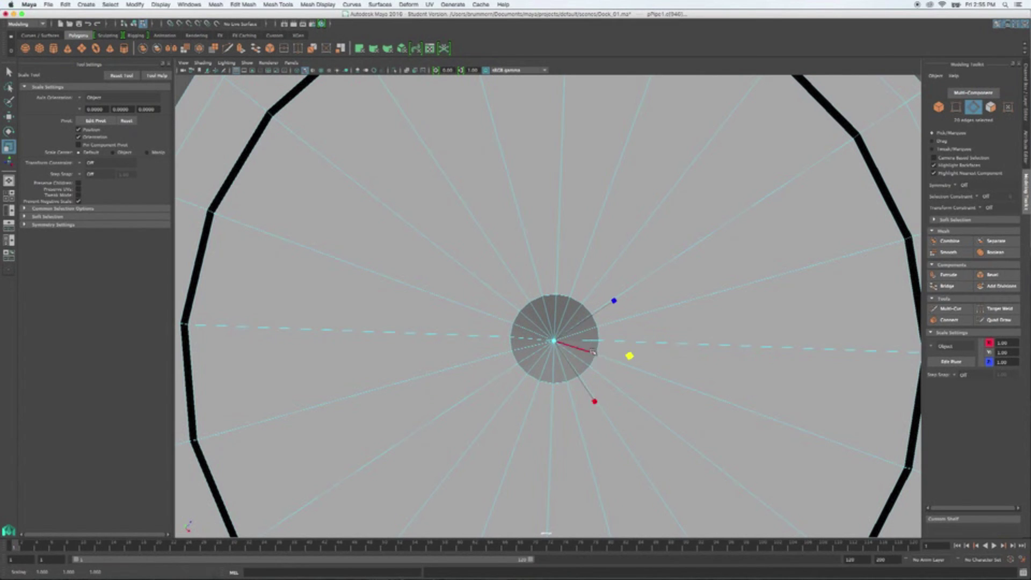
# - Select the collapsed vertices at the hole's centre and merge them into one
pyautogui.rightClick(579, 343)
pyautogui.moveTo(579, 343); pyautogui.dragTo(541, 345, button='right')
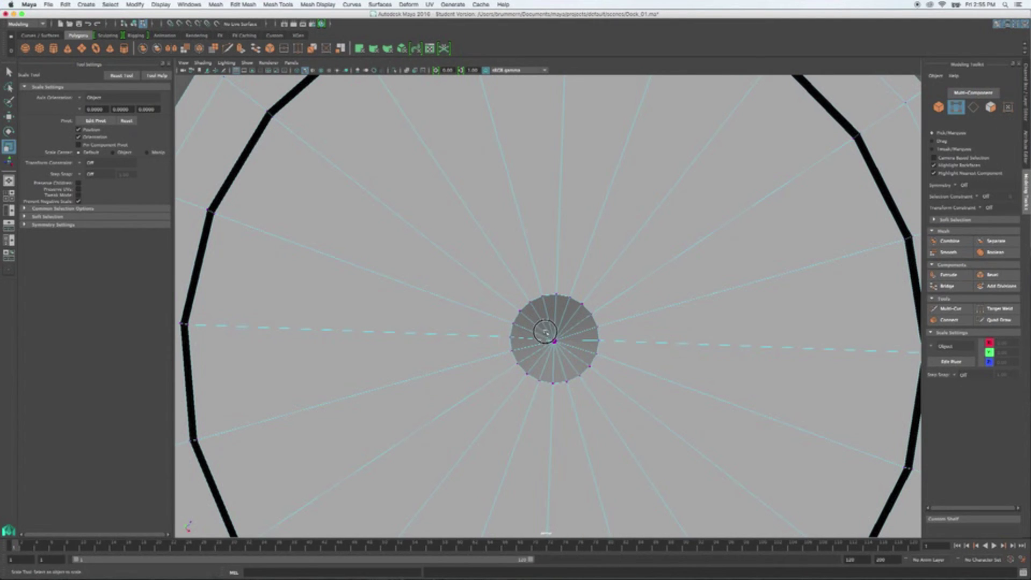
pyautogui.click(563, 351)
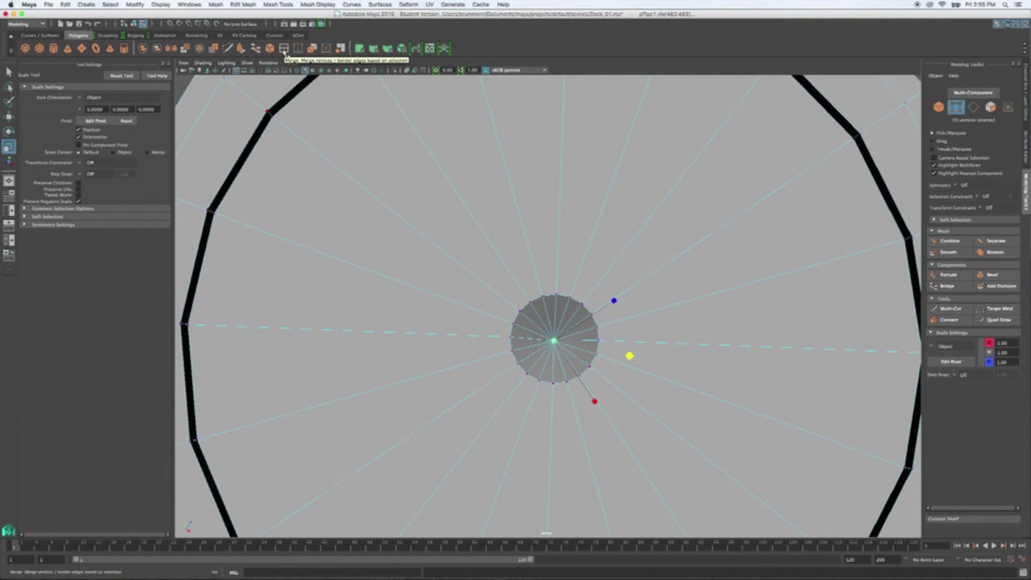
pyautogui.click(284, 50)
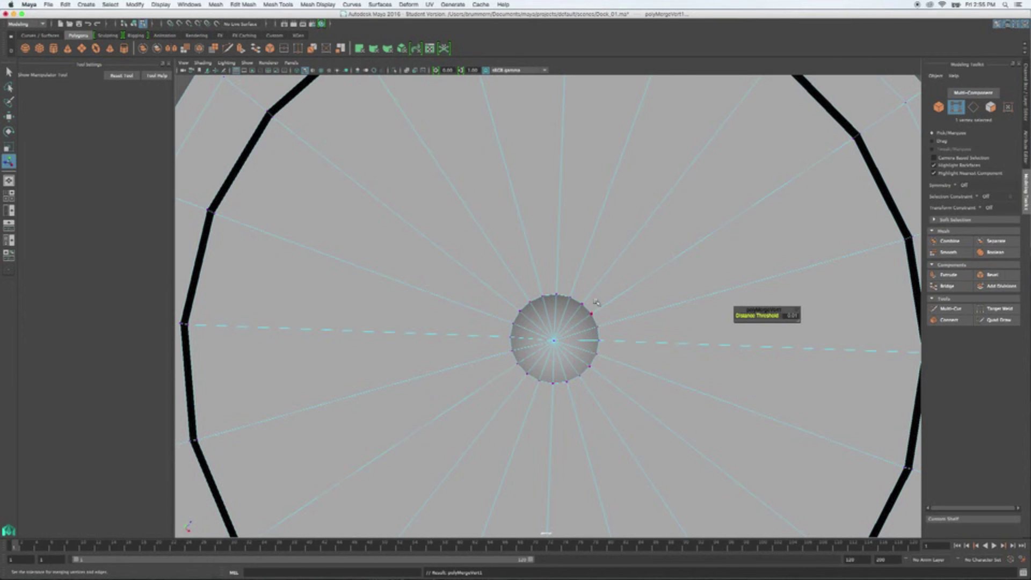
# - Select all the vertices around the remaining open ring of the bottom's centre hole
pyautogui.rightClick(512, 330)
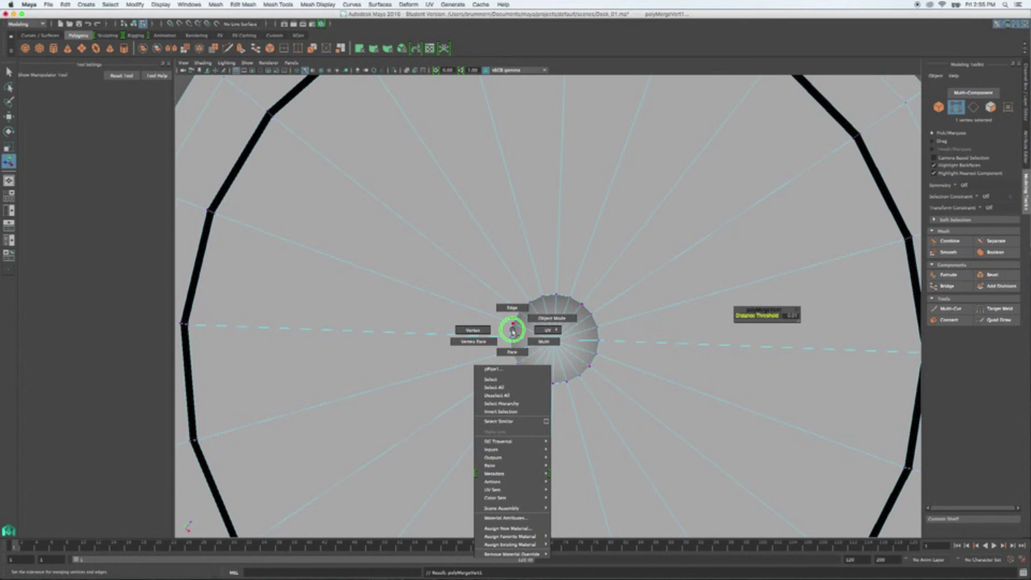
pyautogui.moveTo(513, 331); pyautogui.dragTo(489, 331, button='right')
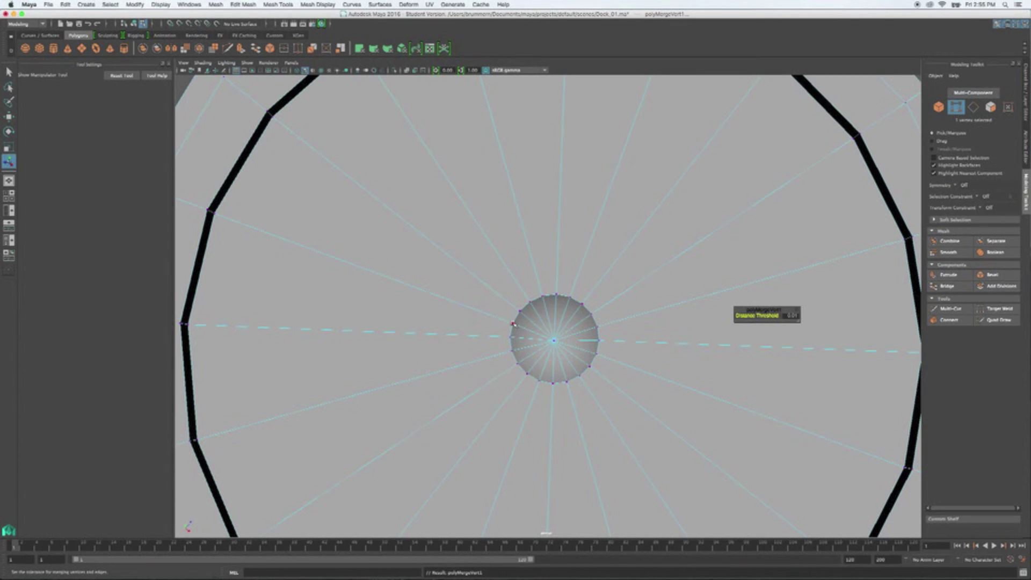
pyautogui.click(513, 324)
pyautogui.moveTo(520, 307)
pyautogui.keyDown('shift'); pyautogui.mouseDown()
pyautogui.moveTo(541, 291)
pyautogui.moveTo(571, 305)
pyautogui.moveTo(572, 293)
pyautogui.mouseUp(); pyautogui.keyUp('shift')
pyautogui.keyDown('shift'); pyautogui.click(583, 299); pyautogui.keyUp('shift')
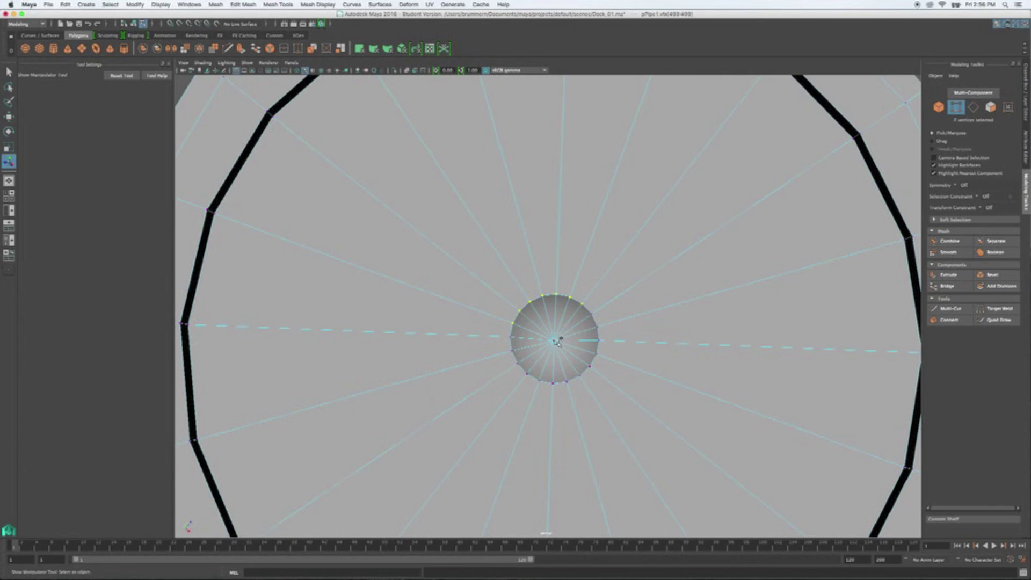
pyautogui.keyDown('shift'); pyautogui.click(596, 312); pyautogui.keyUp('shift')
pyautogui.keyDown('shift'); pyautogui.click(598, 327); pyautogui.keyUp('shift')
pyautogui.keyDown('shift'); pyautogui.click(600, 340); pyautogui.keyUp('shift')
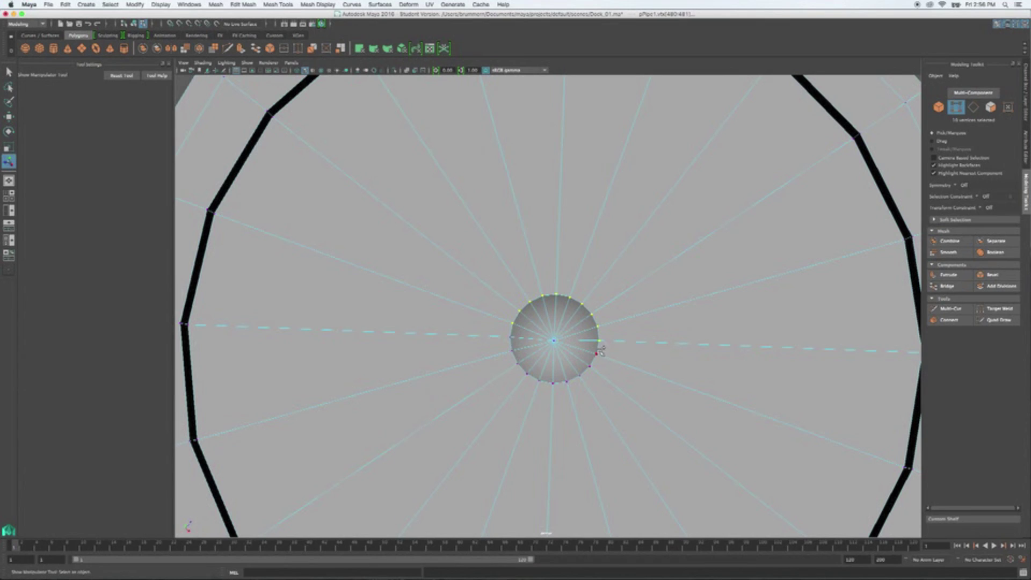
pyautogui.keyDown('shift'); pyautogui.click(582, 378); pyautogui.keyUp('shift')
pyautogui.keyDown('shift'); pyautogui.click(568, 382); pyautogui.keyUp('shift')
pyautogui.keyDown('shift'); pyautogui.click(554, 385); pyautogui.keyUp('shift')
pyautogui.keyDown('shift'); pyautogui.click(540, 383); pyautogui.keyUp('shift')
pyautogui.keyDown('shift'); pyautogui.click(527, 375); pyautogui.keyUp('shift')
pyautogui.keyDown('shift'); pyautogui.click(518, 364); pyautogui.keyUp('shift')
pyautogui.keyDown('shift'); pyautogui.click(513, 351); pyautogui.keyUp('shift')
pyautogui.keyDown('shift'); pyautogui.click(508, 338); pyautogui.keyUp('shift')
# - Scale the selected ring of vertices horizontally to the centre point and merge them into one vertex
pyautogui.press('r')
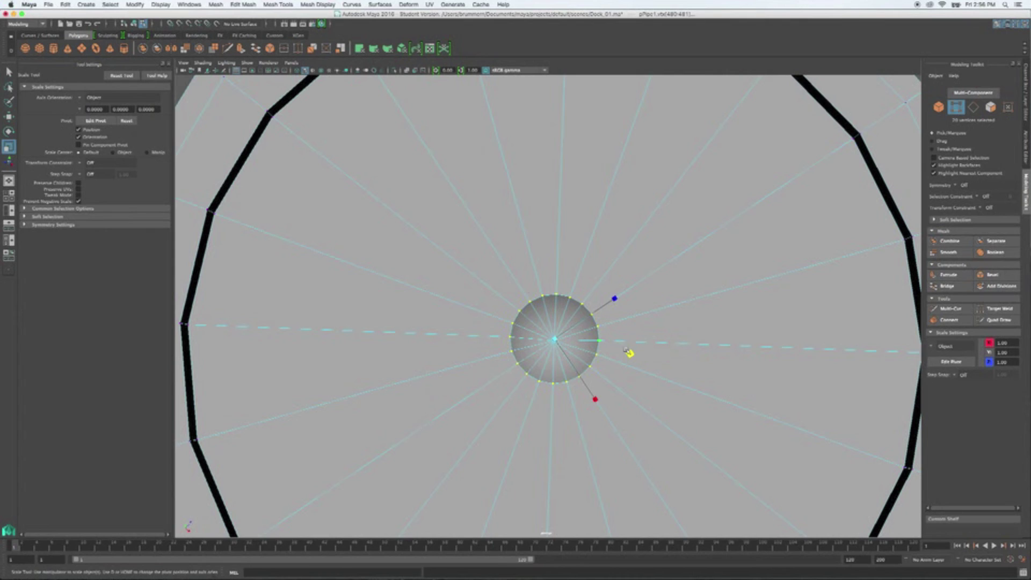
pyautogui.moveTo(626, 354); pyautogui.dragTo(600, 350, button='middle')
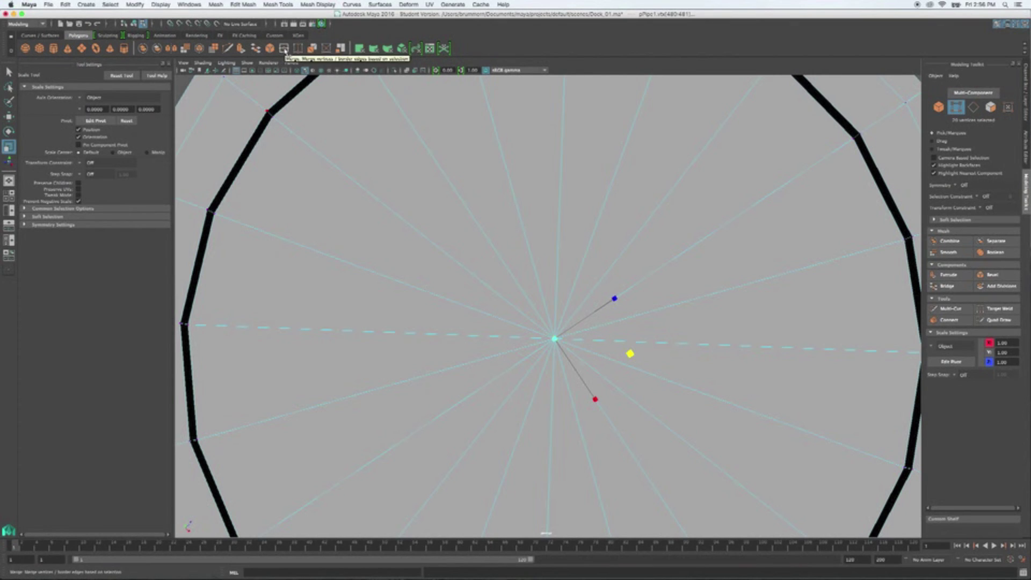
pyautogui.click(284, 49)
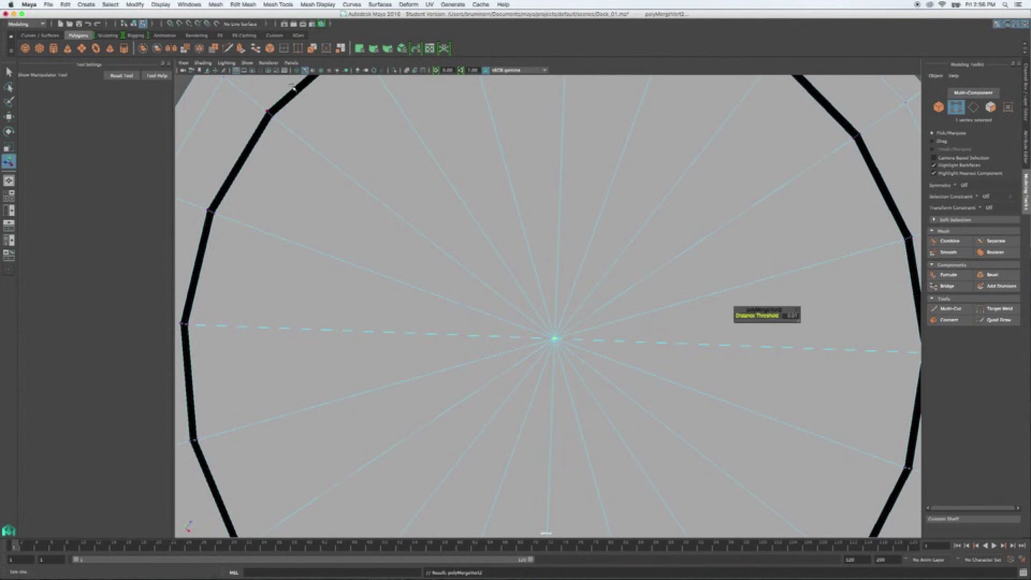
# - Select the complete ring of inner wall faces just below the rim at the barrel's open top
pyautogui.scroll(-6, 534, 279)
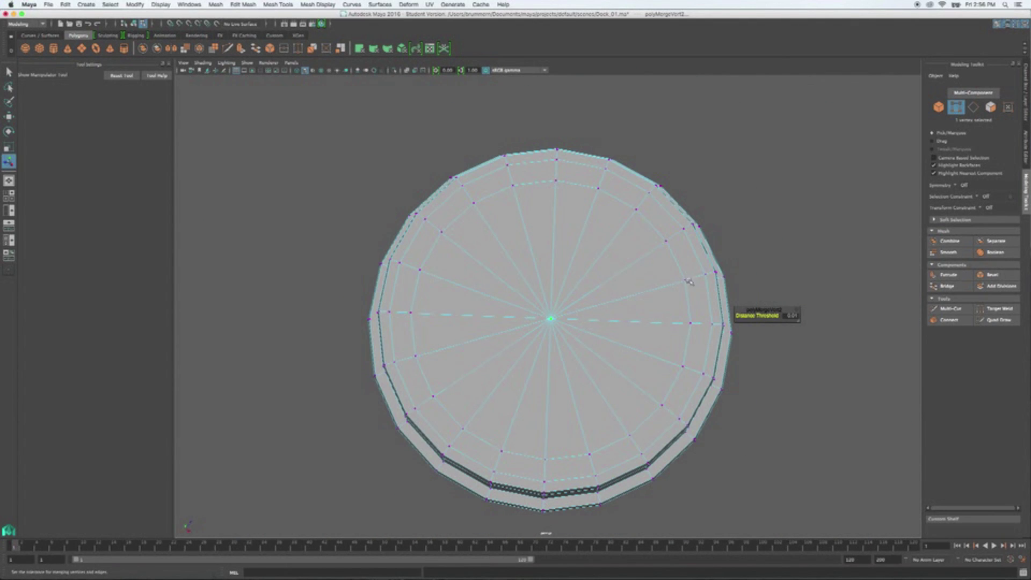
pyautogui.keyDown('alt'); pyautogui.moveTo(689, 282); pyautogui.dragTo(695, 315); pyautogui.keyUp('alt')
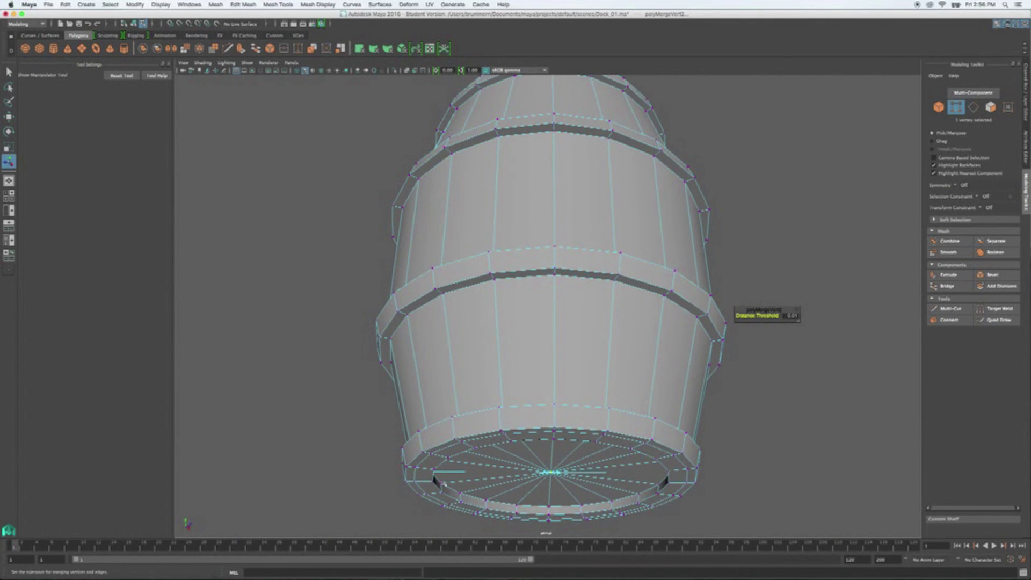
pyautogui.keyDown('alt'); pyautogui.moveTo(741, 392); pyautogui.dragTo(784, 442); pyautogui.keyUp('alt')
pyautogui.keyDown('alt'); pyautogui.moveTo(788, 254); pyautogui.dragTo(789, 249); pyautogui.keyUp('alt')
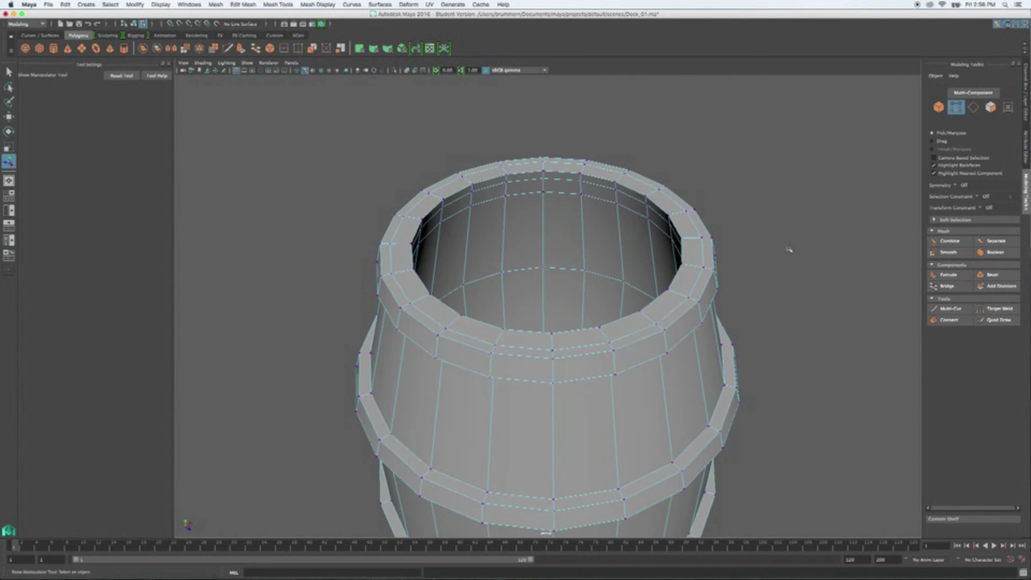
pyautogui.moveTo(585, 192); pyautogui.dragTo(579, 192, button='right')
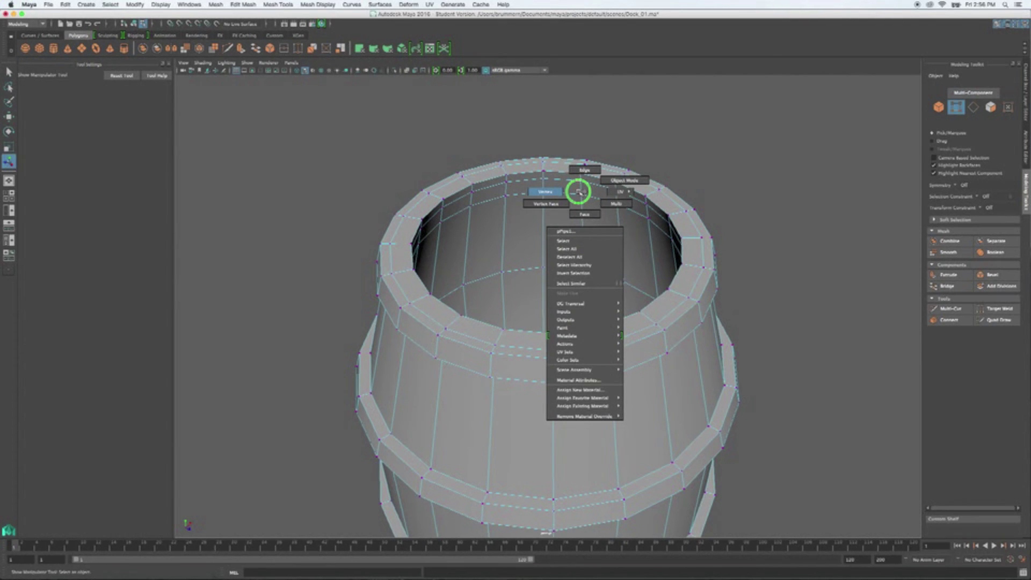
pyautogui.moveTo(580, 192); pyautogui.dragTo(583, 212, button='right')
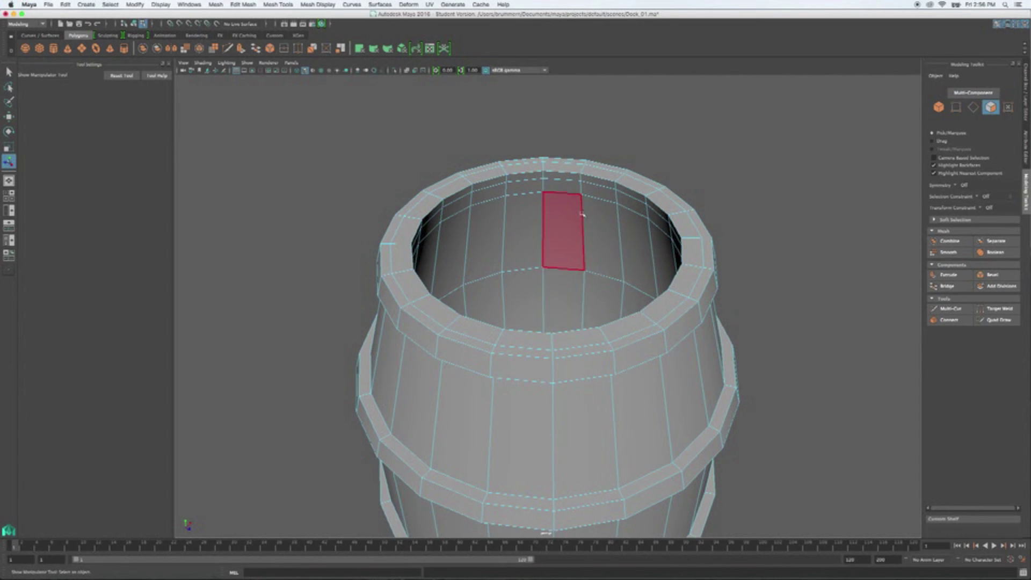
pyautogui.click(562, 189)
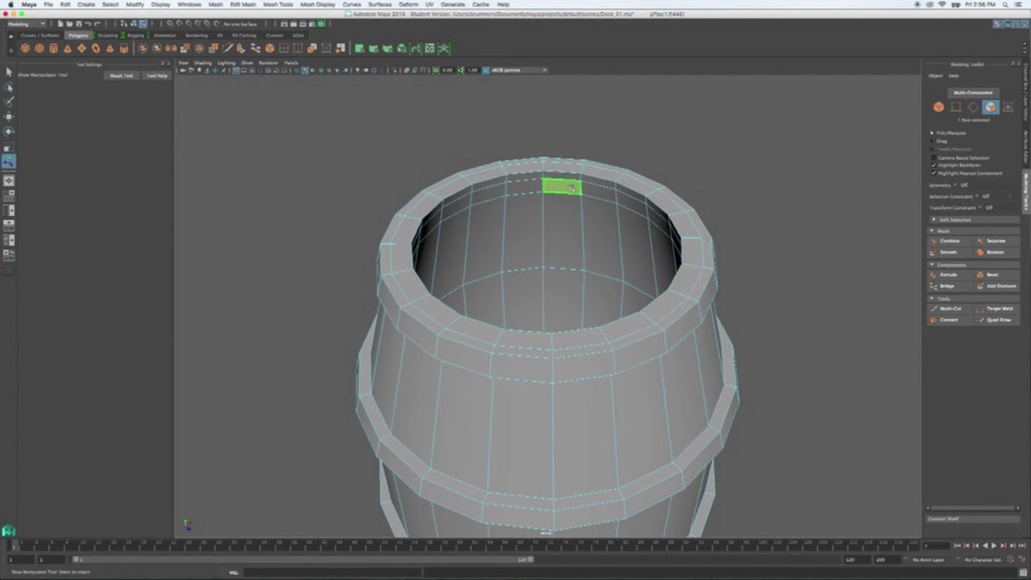
pyautogui.keyDown('shift'); pyautogui.doubleClick(598, 192); pyautogui.keyUp('shift')
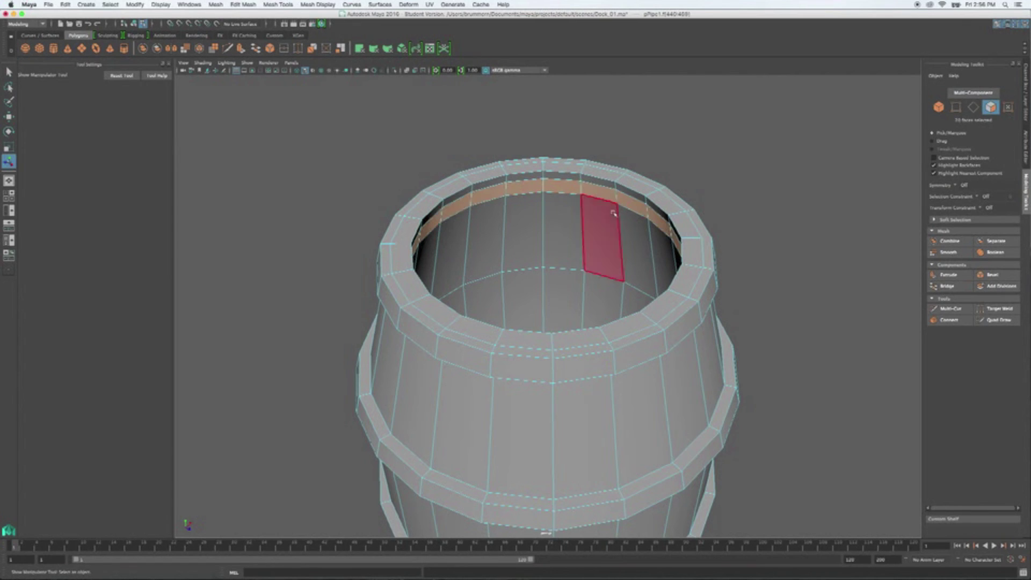
# - Extrude the selected face ring and scale it horizontally towards the barrel's centre, leaving only a small central hole
pyautogui.press('space')
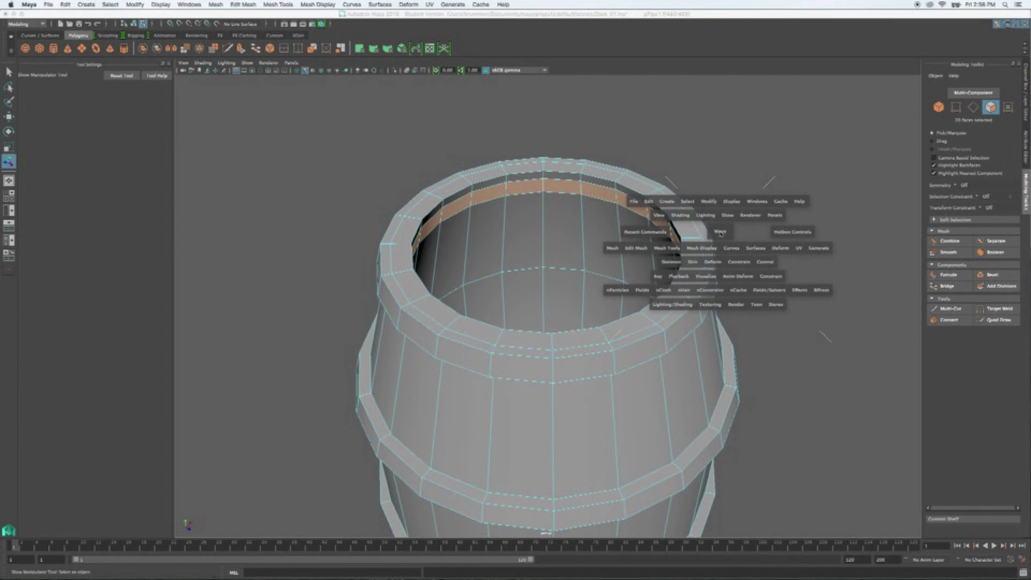
pyautogui.click(637, 248)
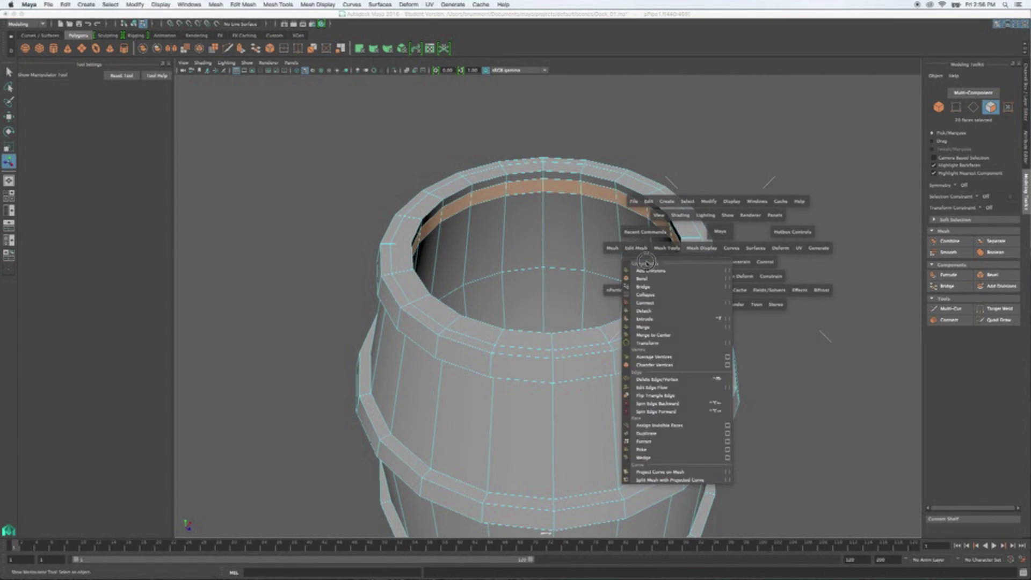
pyautogui.click(656, 317)
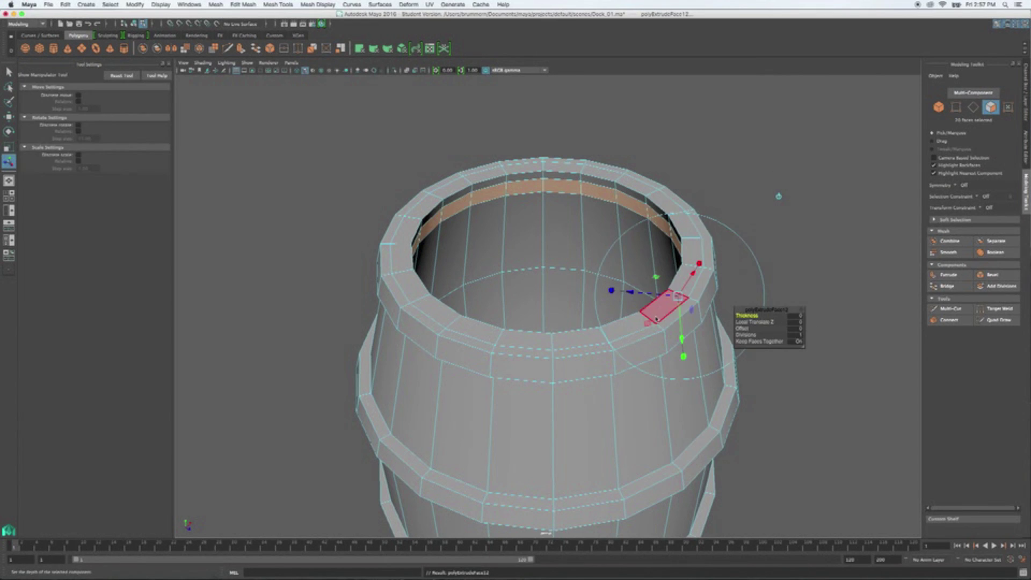
pyautogui.press('r')
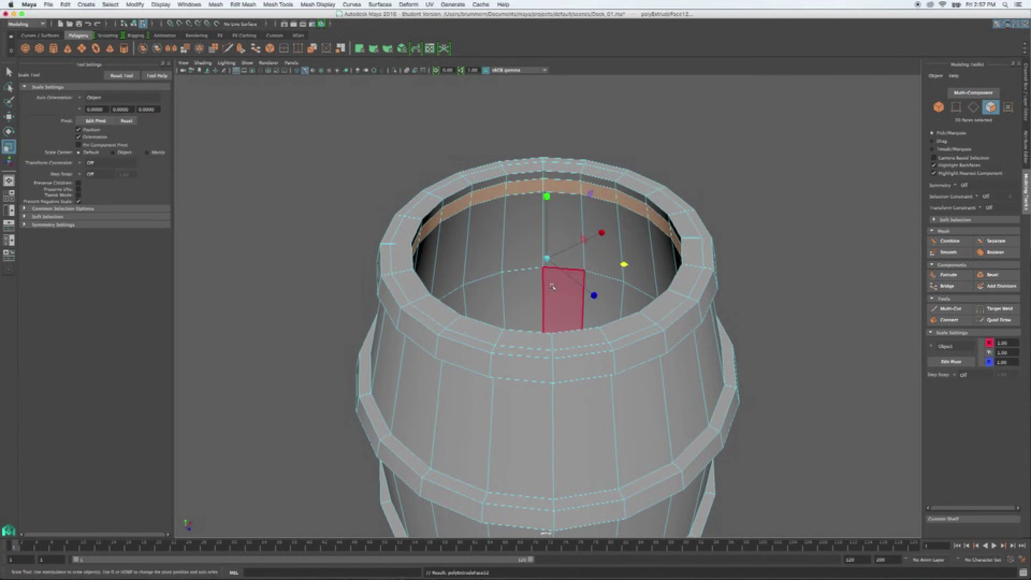
pyautogui.moveTo(623, 264); pyautogui.dragTo(594, 265, button='middle')
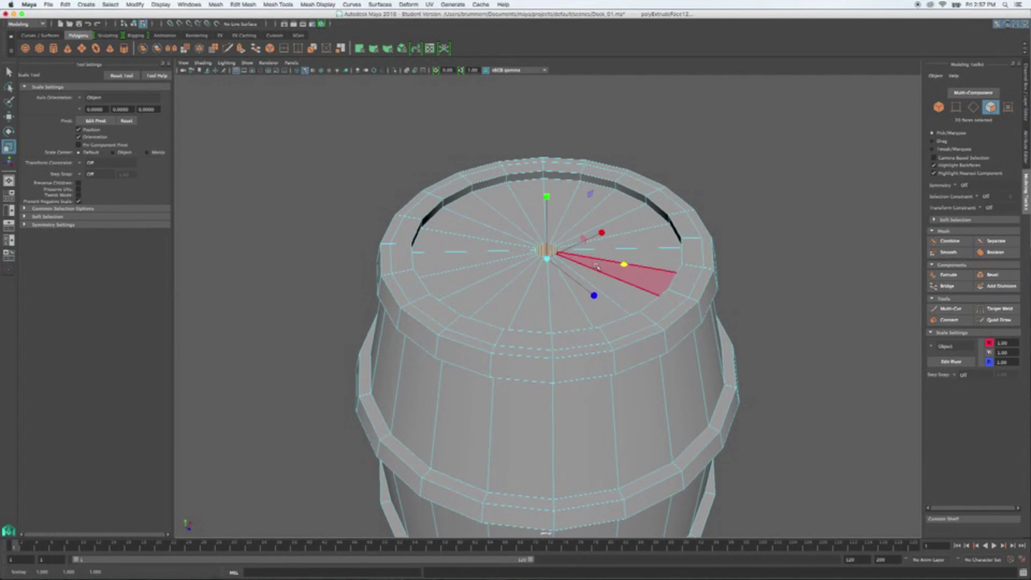
# - Create a polygon cylinder and move it along the Z axis to an empty spot beside the third barrel
pyautogui.keyDown('alt'); pyautogui.moveTo(714, 250); pyautogui.dragTo(754, 222); pyautogui.keyUp('alt')
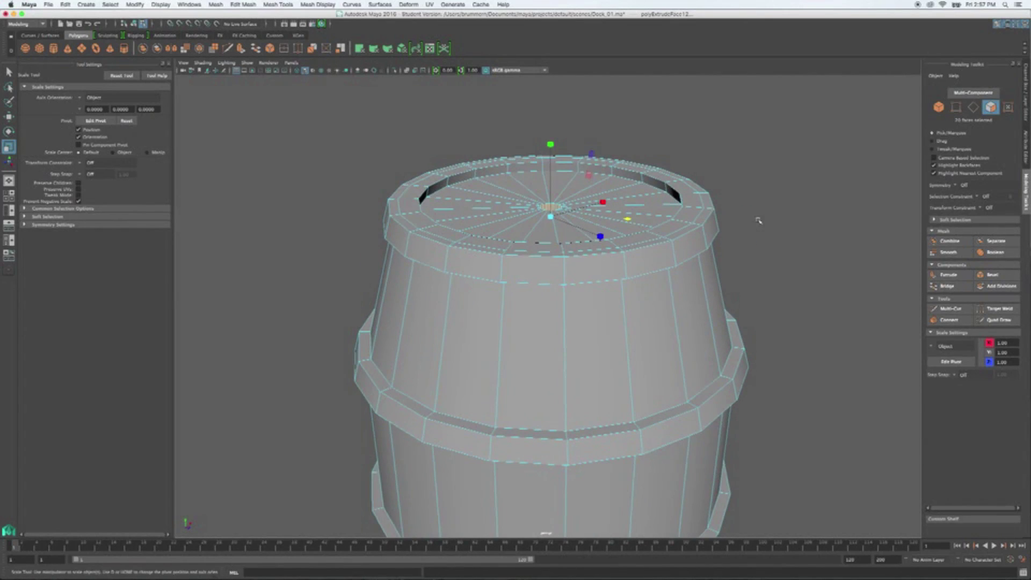
pyautogui.scroll(-8, 701, 280)
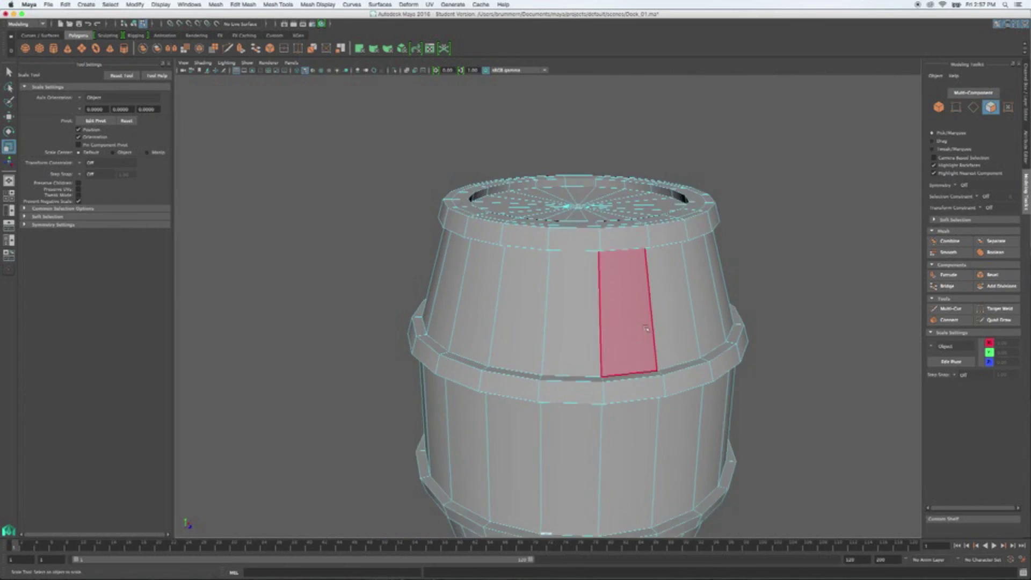
pyautogui.keyDown('alt'); pyautogui.moveTo(641, 362); pyautogui.dragTo(618, 344); pyautogui.keyUp('alt')
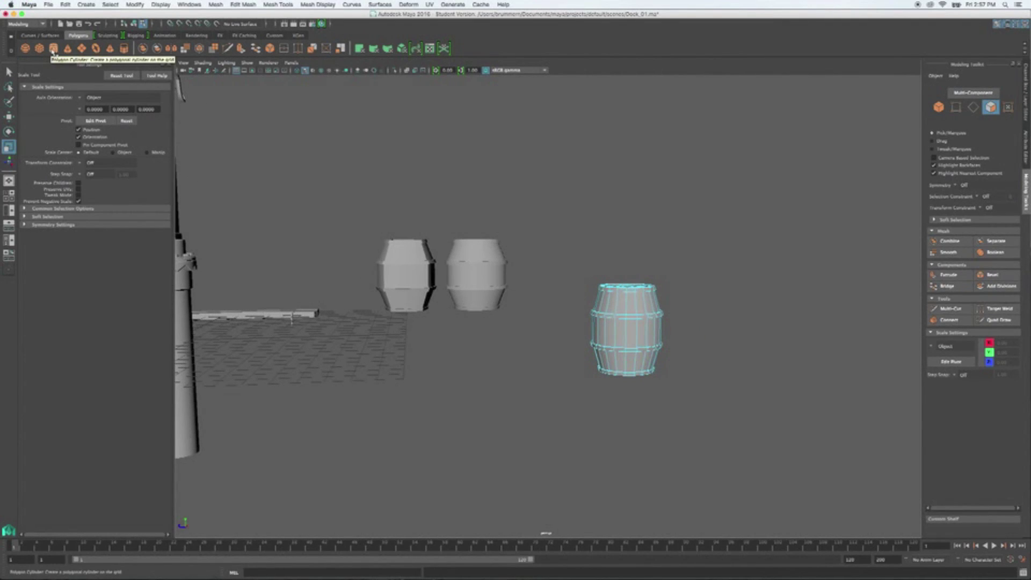
pyautogui.click(54, 48)
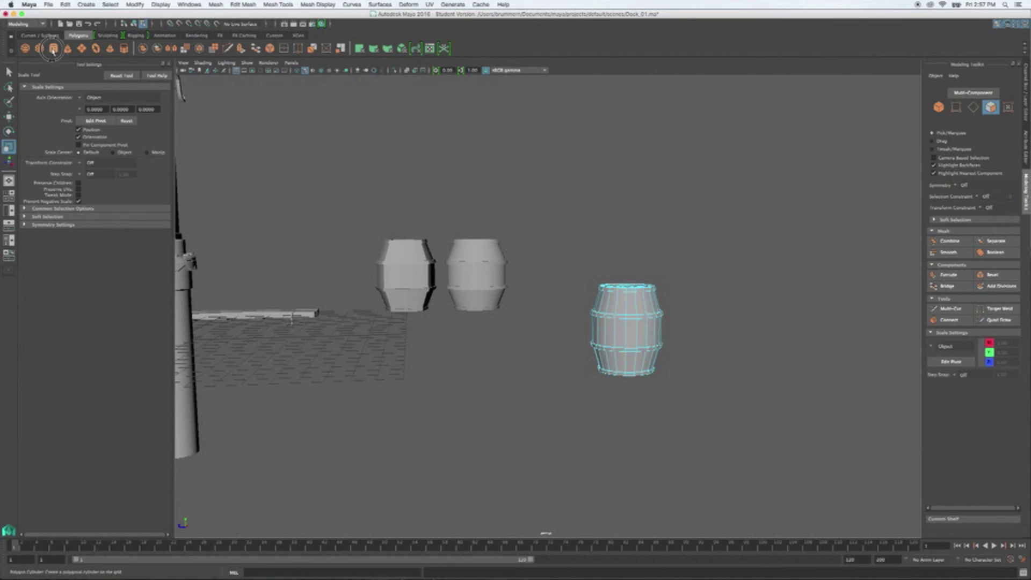
pyautogui.press('w')
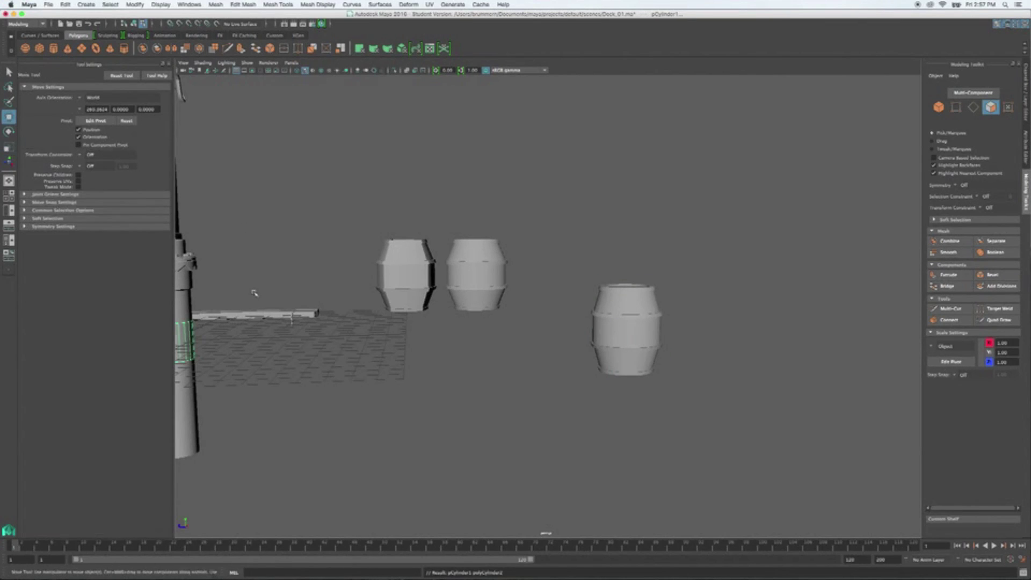
pyautogui.scroll(-3, 258, 350)
pyautogui.moveTo(237, 329); pyautogui.dragTo(562, 323)
pyautogui.press('f')
pyautogui.scroll(-3, 585, 338)
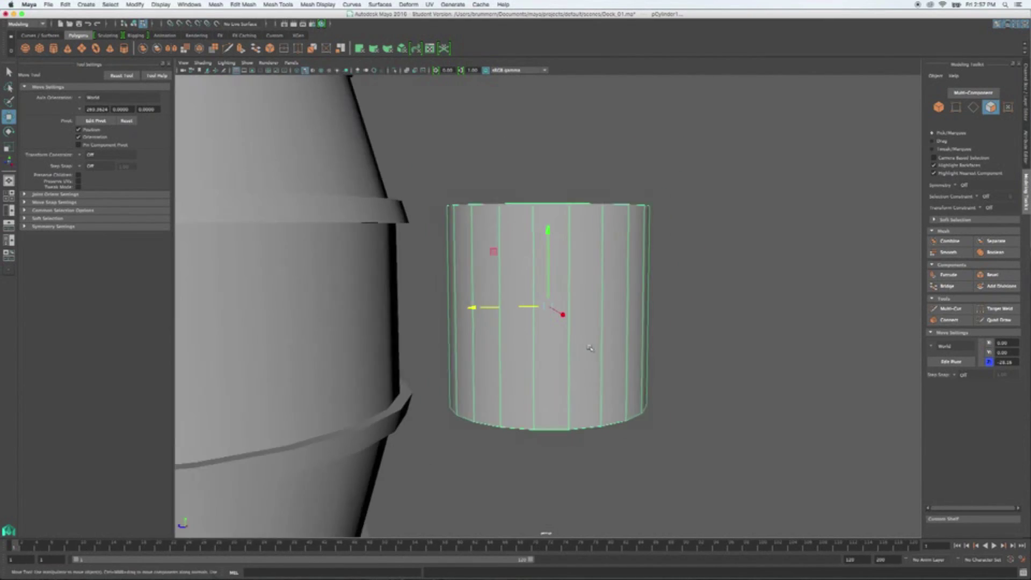
# - Select the cylinder's bottom vertices and scale them horizontally to just under half width, tapering it into a plug
pyautogui.keyDown('alt'); pyautogui.moveTo(540, 313); pyautogui.dragTo(528, 305); pyautogui.keyUp('alt')
pyautogui.moveTo(538, 334); pyautogui.dragTo(502, 333, button='right')
pyautogui.moveTo(627, 386); pyautogui.dragTo(493, 330)
pyautogui.press('r')
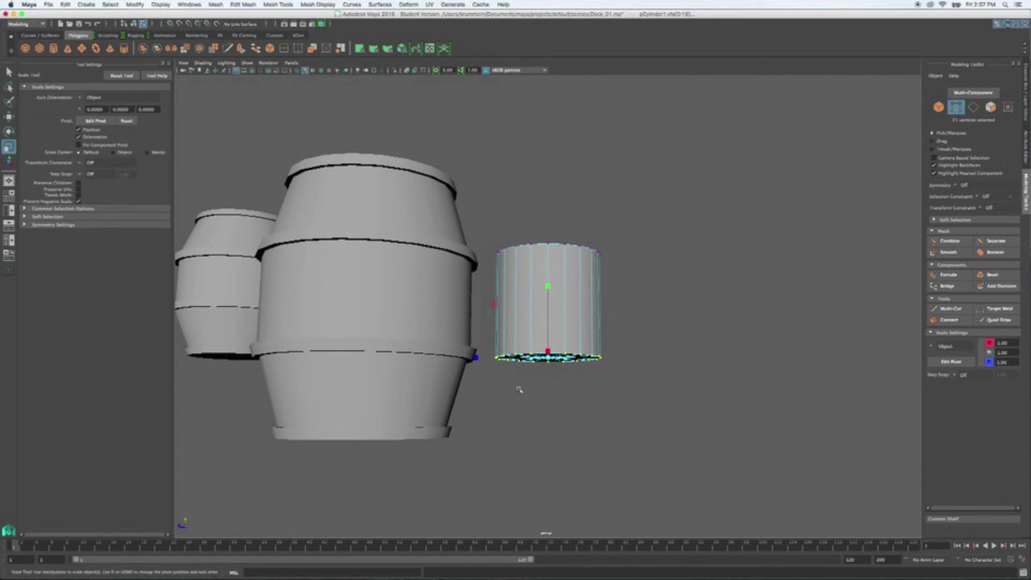
pyautogui.keyDown('alt'); pyautogui.moveTo(625, 381); pyautogui.dragTo(594, 367); pyautogui.keyUp('alt')
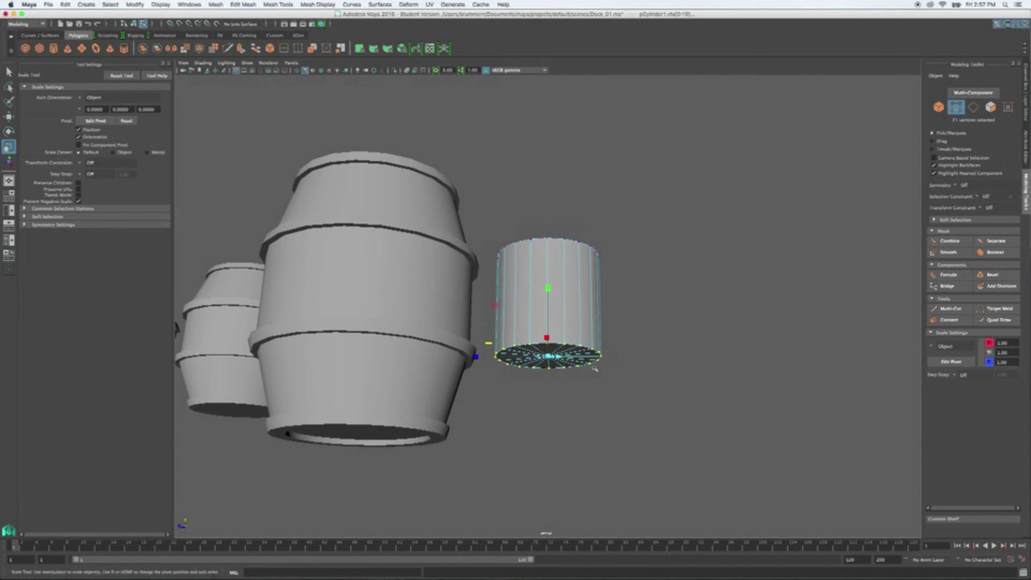
pyautogui.moveTo(476, 356); pyautogui.dragTo(503, 356)
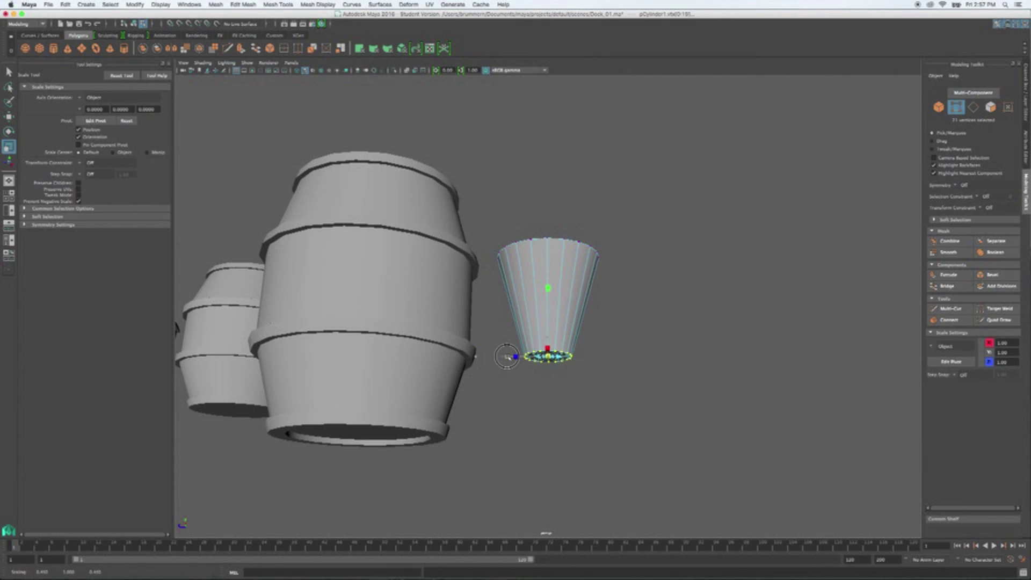
# - Return the tapered cylinder to object mode and scale it uniformly to about 0.12
pyautogui.keyDown('alt'); pyautogui.moveTo(514, 356); pyautogui.dragTo(658, 359); pyautogui.keyUp('alt')
pyautogui.rightClick(578, 282)
pyautogui.moveTo(577, 282); pyautogui.dragTo(606, 270, button='right')
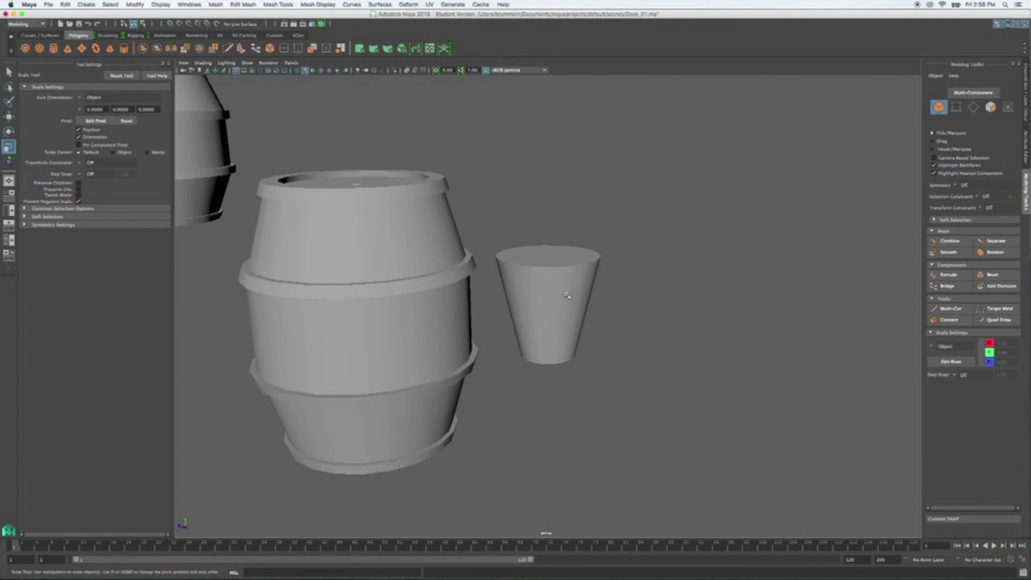
pyautogui.click(565, 312)
pyautogui.moveTo(556, 306); pyautogui.dragTo(474, 347)
# - Move the small plug onto the barrel's top and shift it horizontally over the central hole
pyautogui.press('w')
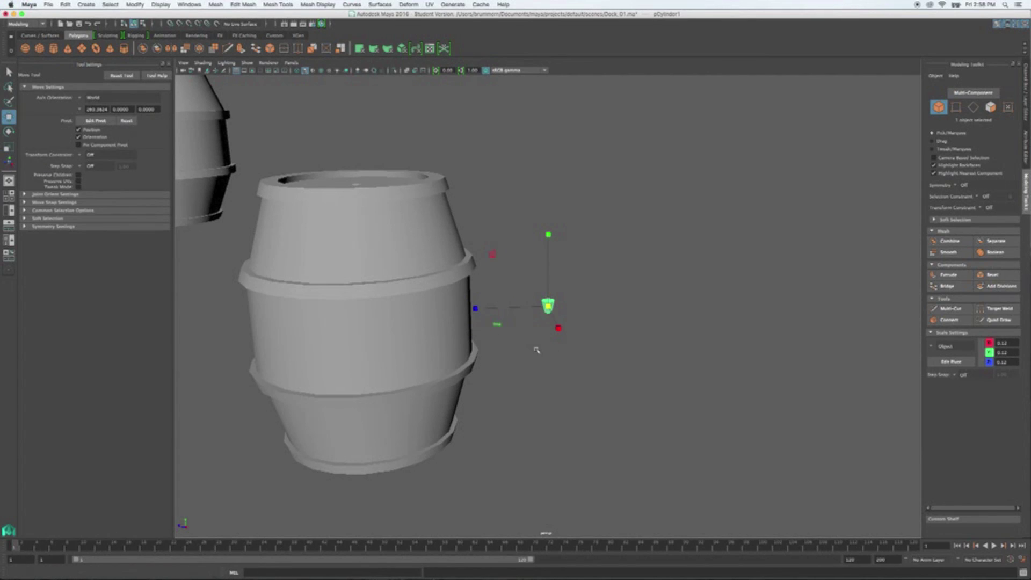
pyautogui.moveTo(544, 304); pyautogui.dragTo(358, 184)
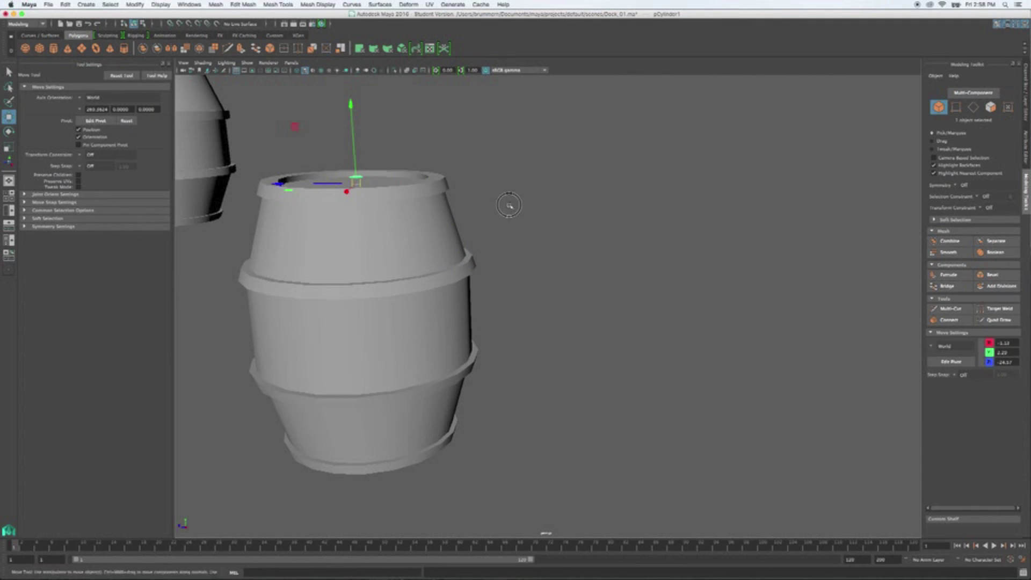
pyautogui.click(518, 226)
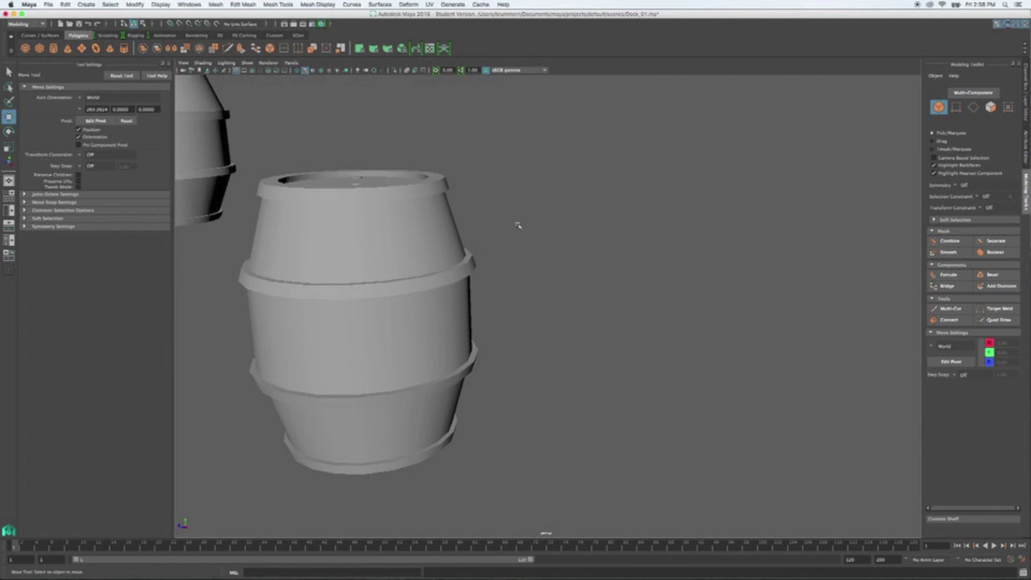
pyautogui.click(354, 180)
pyautogui.press('f')
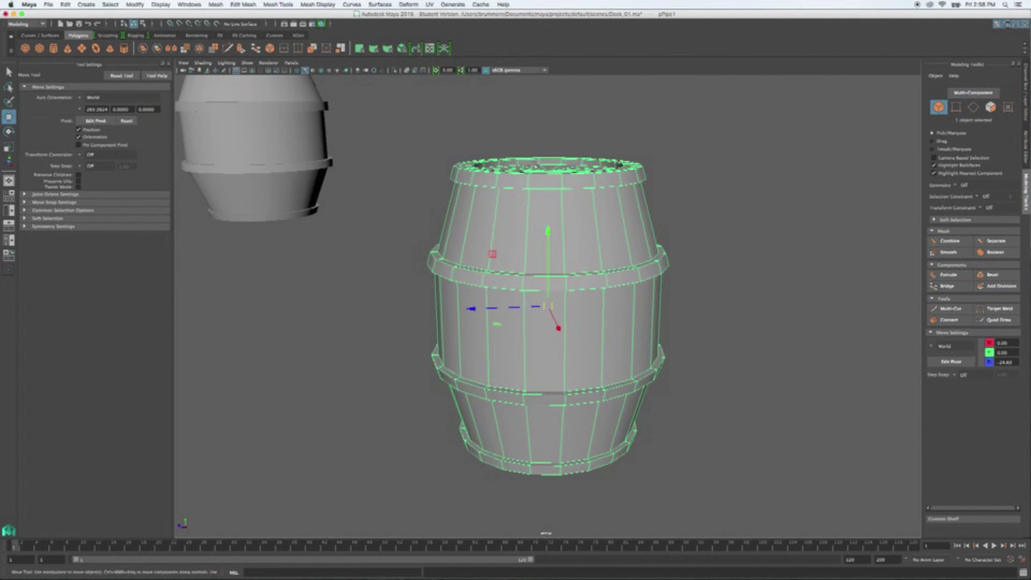
pyautogui.click(534, 163)
pyautogui.press('f')
pyautogui.scroll(-8, 611, 273)
pyautogui.keyDown('alt'); pyautogui.moveTo(649, 304); pyautogui.dragTo(618, 320); pyautogui.keyUp('alt')
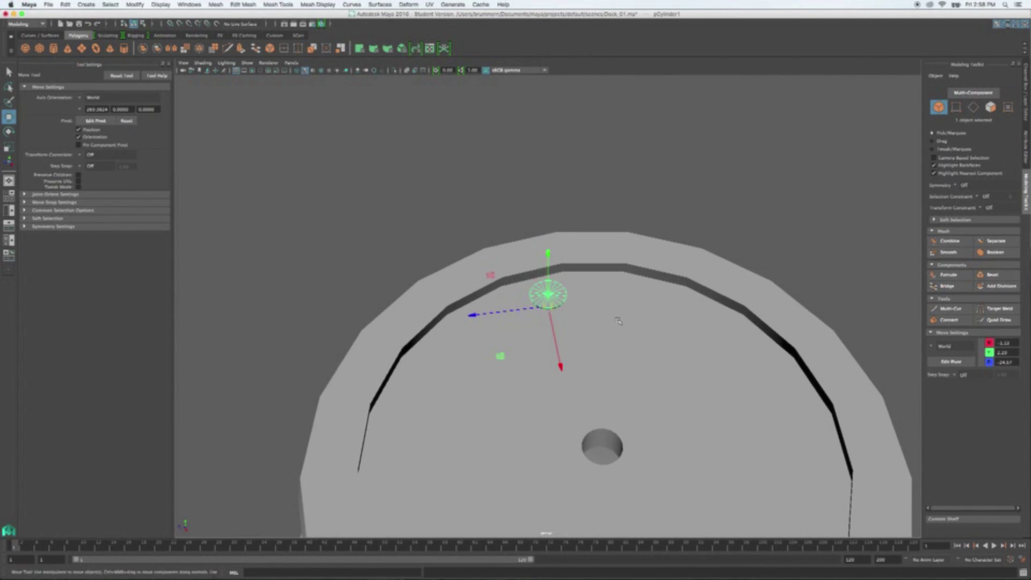
pyautogui.moveTo(500, 357); pyautogui.dragTo(548, 519, button='middle')
# - Snap the plug to the centre point of the barrel's bottom to align it with the barrel's axis
pyautogui.moveTo(633, 514)
pyautogui.keyDown('alt'); pyautogui.mouseDown()
pyautogui.moveTo(632, 490)
pyautogui.moveTo(633, 502)
pyautogui.mouseUp(); pyautogui.keyUp('alt')
pyautogui.scroll(-5, 587, 472)
pyautogui.keyDown('alt'); pyautogui.moveTo(604, 462); pyautogui.dragTo(614, 431); pyautogui.keyUp('alt')
pyautogui.scroll(-5, 607, 467)
pyautogui.click(564, 369)
pyautogui.moveTo(633, 329)
pyautogui.keyDown('alt'); pyautogui.mouseDown()
pyautogui.moveTo(629, 372)
pyautogui.moveTo(641, 324)
pyautogui.mouseUp(); pyautogui.keyUp('alt')
pyautogui.keyDown('alt'); pyautogui.moveTo(659, 361); pyautogui.dragTo(660, 336); pyautogui.keyUp('alt')
pyautogui.click(618, 290)
pyautogui.click(561, 322)
pyautogui.keyDown('alt'); pyautogui.moveTo(632, 302); pyautogui.dragTo(633, 282); pyautogui.keyUp('alt')
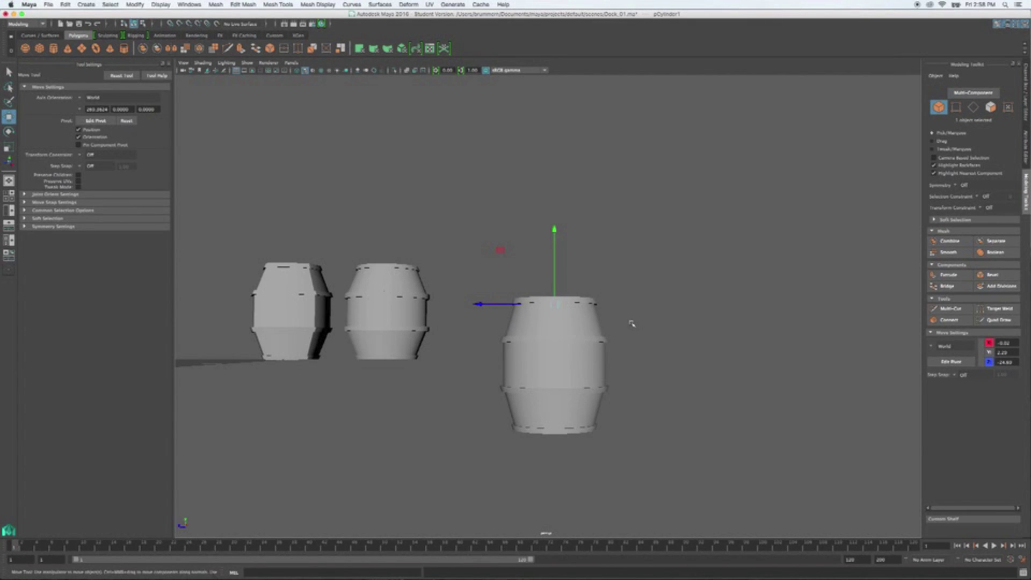
pyautogui.keyDown('alt'); pyautogui.moveTo(649, 343); pyautogui.dragTo(648, 326); pyautogui.keyUp('alt')
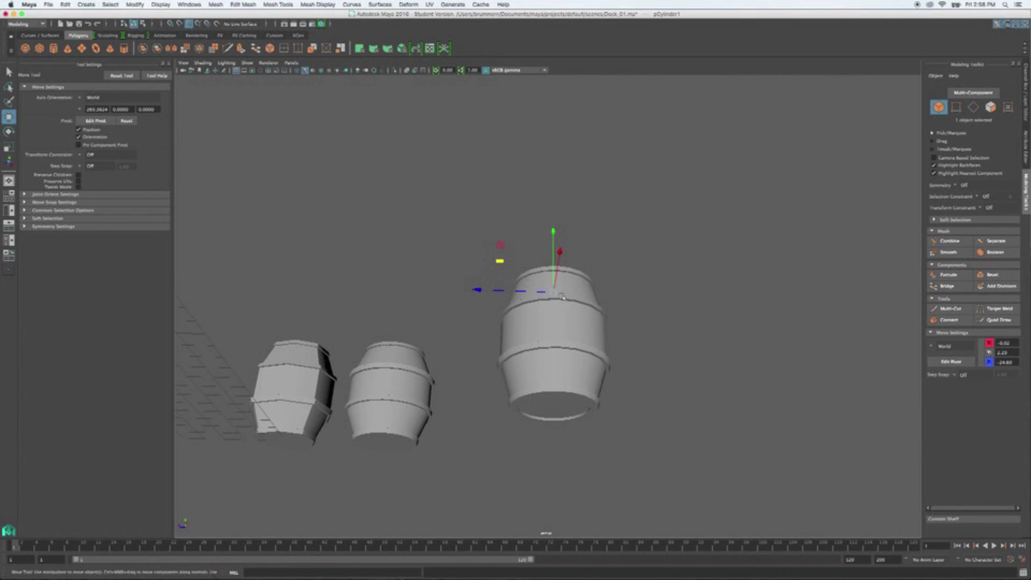
pyautogui.moveTo(555, 293); pyautogui.dragTo(556, 408)
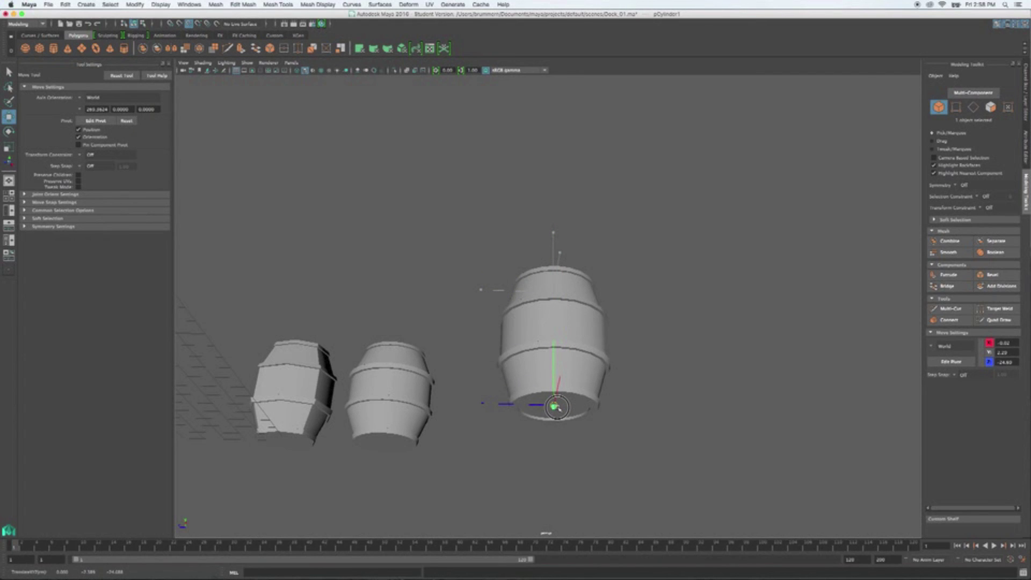
# - Raise the plug vertically into the hole in the barrel's top, at a Y position of about 2.40
pyautogui.keyDown('alt'); pyautogui.moveTo(675, 406); pyautogui.dragTo(623, 400); pyautogui.keyUp('alt')
pyautogui.moveTo(551, 355); pyautogui.dragTo(550, 241)
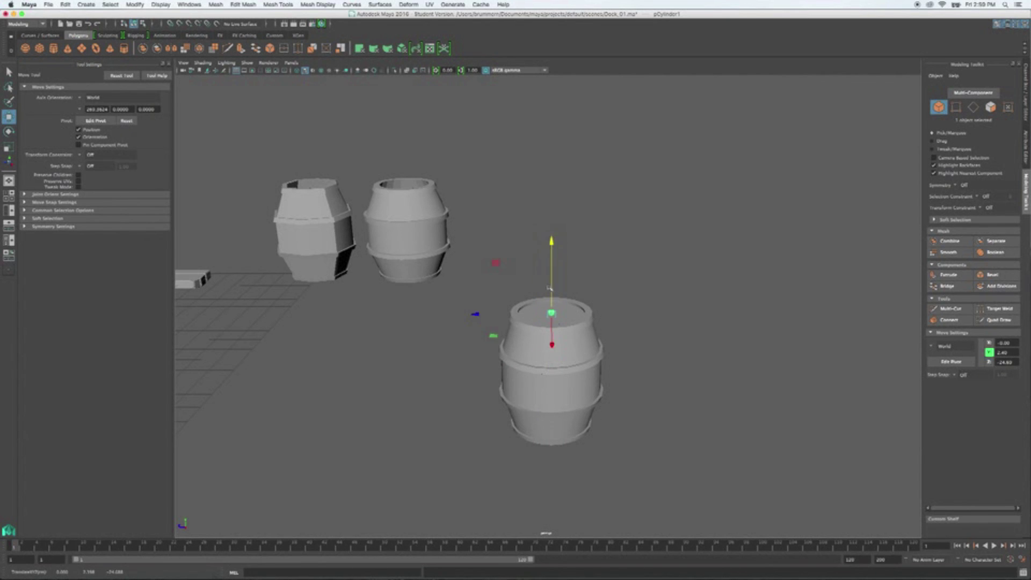
pyautogui.press('f')
pyautogui.moveTo(578, 374)
pyautogui.keyDown('alt'); pyautogui.mouseDown()
pyautogui.moveTo(592, 391)
pyautogui.moveTo(592, 366)
pyautogui.mouseUp(); pyautogui.keyUp('alt')
pyautogui.moveTo(548, 236)
pyautogui.mouseDown()
pyautogui.moveTo(558, 349)
pyautogui.moveTo(549, 239)
pyautogui.mouseUp()
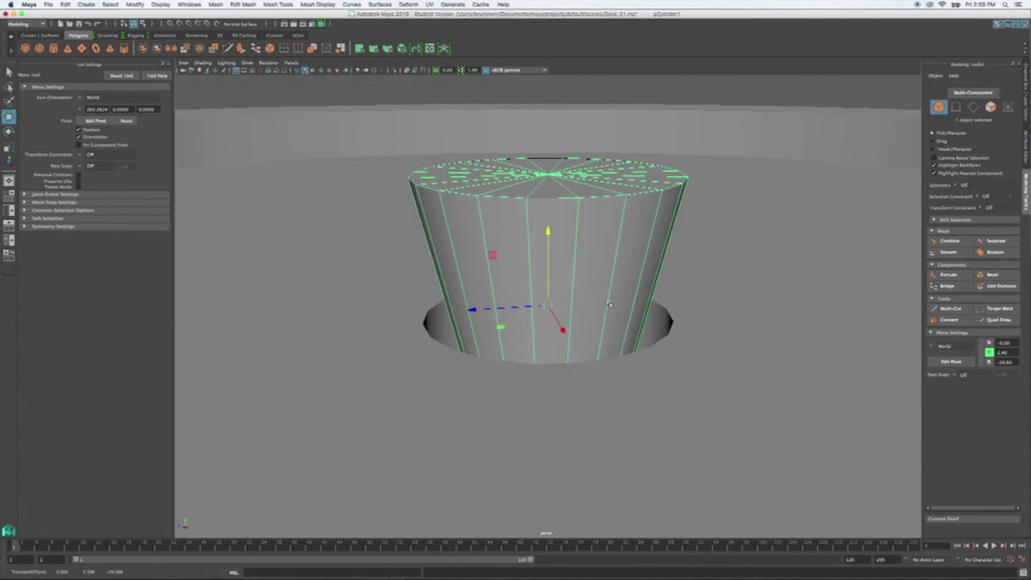
# - Scale the plug uniformly to about 0.15 so that it fills the hole in the barrel's top
pyautogui.press('r')
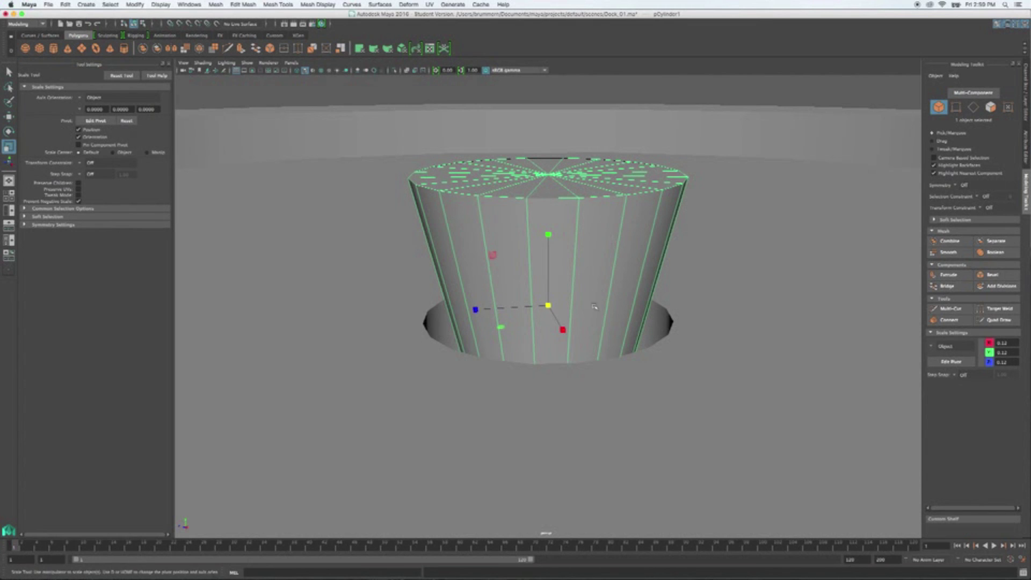
pyautogui.moveTo(549, 306); pyautogui.dragTo(617, 269)
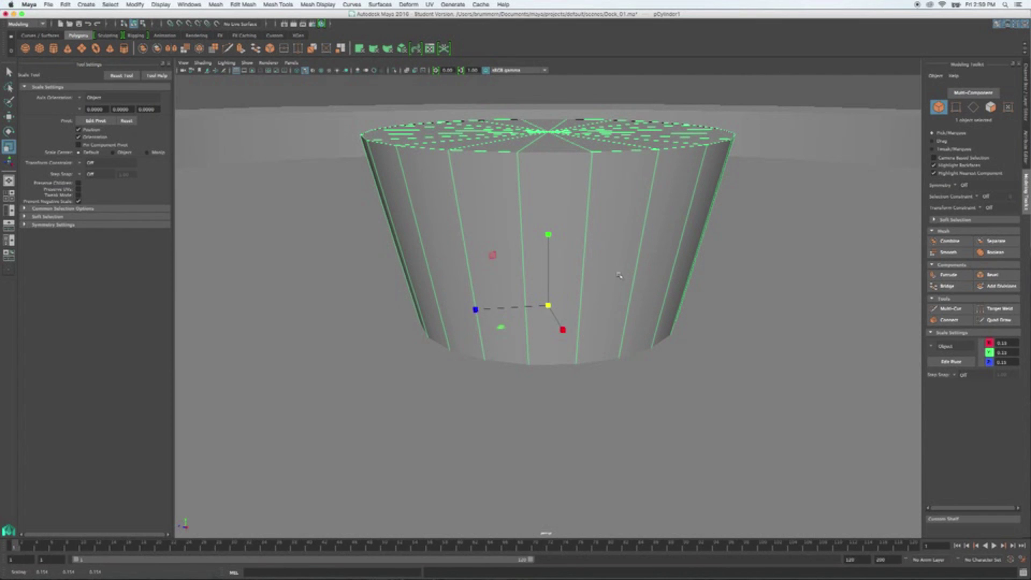
pyautogui.keyDown('alt'); pyautogui.moveTo(660, 305); pyautogui.dragTo(656, 350); pyautogui.keyUp('alt')
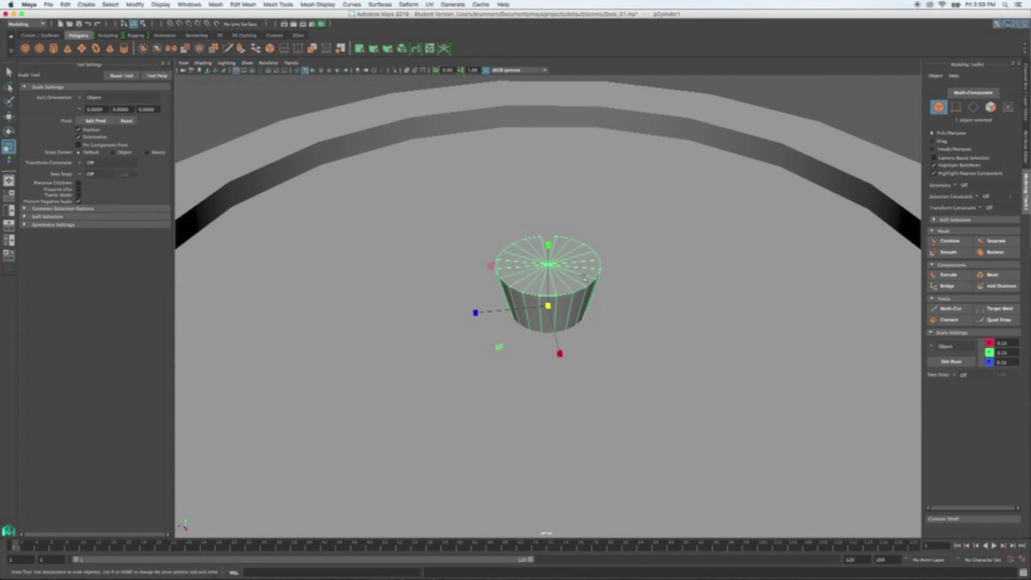
# - Bevel the outer edge loop of the plug's top face with a fraction of 0.2 and 2 segments
pyautogui.moveTo(573, 289); pyautogui.dragTo(572, 269, button='right')
pyautogui.doubleClick(576, 291)
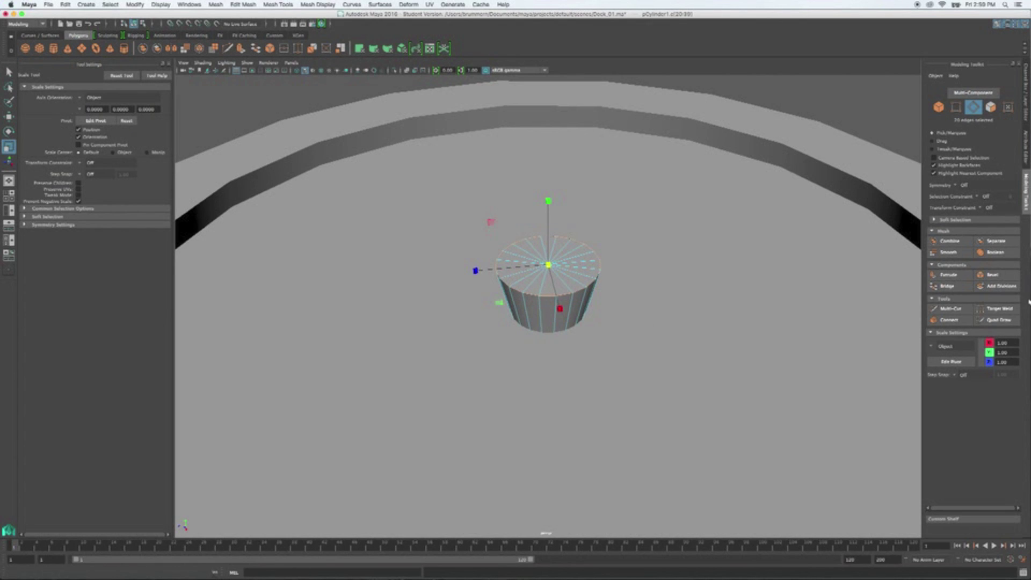
pyautogui.click(992, 274)
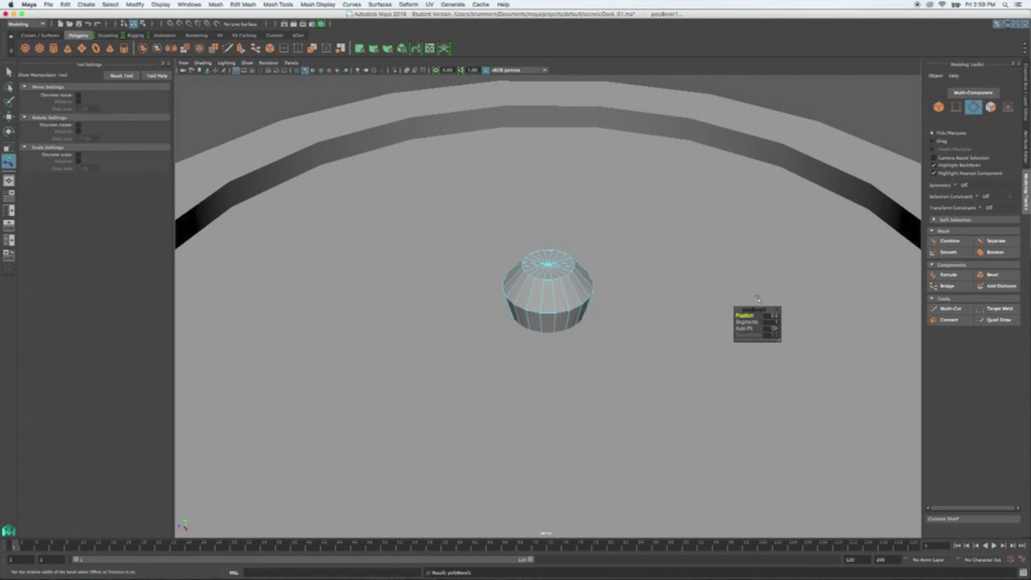
pyautogui.moveTo(746, 316); pyautogui.dragTo(750, 324)
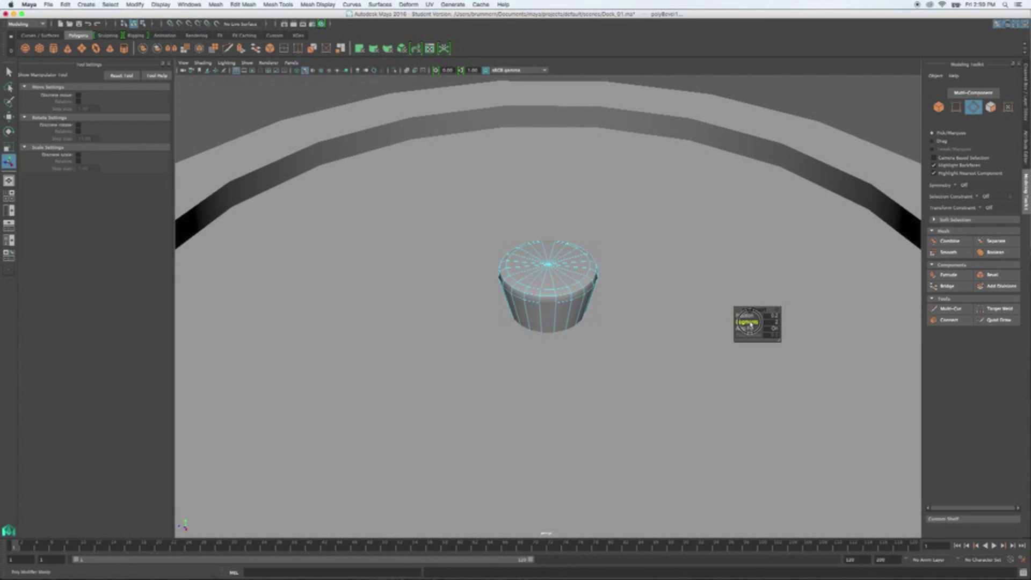
pyautogui.moveTo(660, 320)
pyautogui.keyDown('alt'); pyautogui.mouseDown()
pyautogui.moveTo(679, 299)
pyautogui.moveTo(698, 306)
pyautogui.moveTo(695, 340)
pyautogui.moveTo(672, 304)
pyautogui.mouseUp(); pyautogui.keyUp('alt')
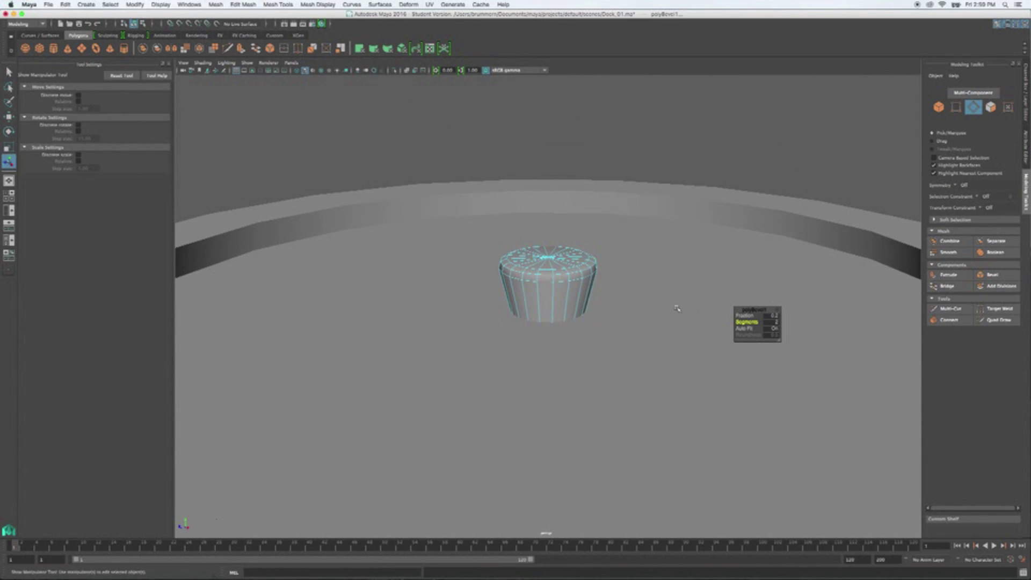
# - Return the plug to object mode and lower it into the barrel's hole to a Y position of about 2.20
pyautogui.rightClick(579, 272)
pyautogui.moveTo(579, 272); pyautogui.dragTo(602, 262, button='right')
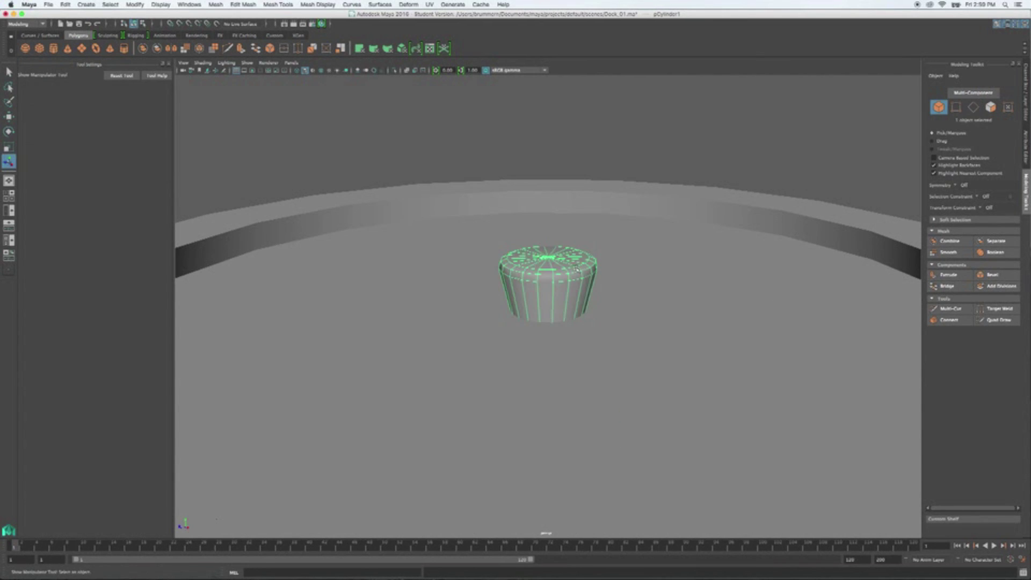
pyautogui.press('w')
pyautogui.moveTo(548, 235)
pyautogui.mouseDown()
pyautogui.moveTo(545, 225)
pyautogui.moveTo(551, 237)
pyautogui.mouseUp()
pyautogui.click(610, 237)
pyautogui.keyDown('alt'); pyautogui.moveTo(610, 237); pyautogui.dragTo(564, 294, button='right'); pyautogui.keyUp('alt')
pyautogui.keyDown('alt'); pyautogui.moveTo(564, 294); pyautogui.dragTo(589, 329); pyautogui.keyUp('alt')
pyautogui.keyDown('alt'); pyautogui.moveTo(589, 328); pyautogui.dragTo(600, 307, button='right'); pyautogui.keyUp('alt')
pyautogui.moveTo(601, 307)
pyautogui.keyDown('alt'); pyautogui.mouseDown()
pyautogui.moveTo(644, 292)
pyautogui.moveTo(637, 280)
pyautogui.moveTo(575, 292)
pyautogui.moveTo(636, 315)
pyautogui.moveTo(612, 308)
pyautogui.mouseUp(); pyautogui.keyUp('alt')
pyautogui.keyDown('alt'); pyautogui.moveTo(477, 305); pyautogui.dragTo(481, 313); pyautogui.keyUp('alt')
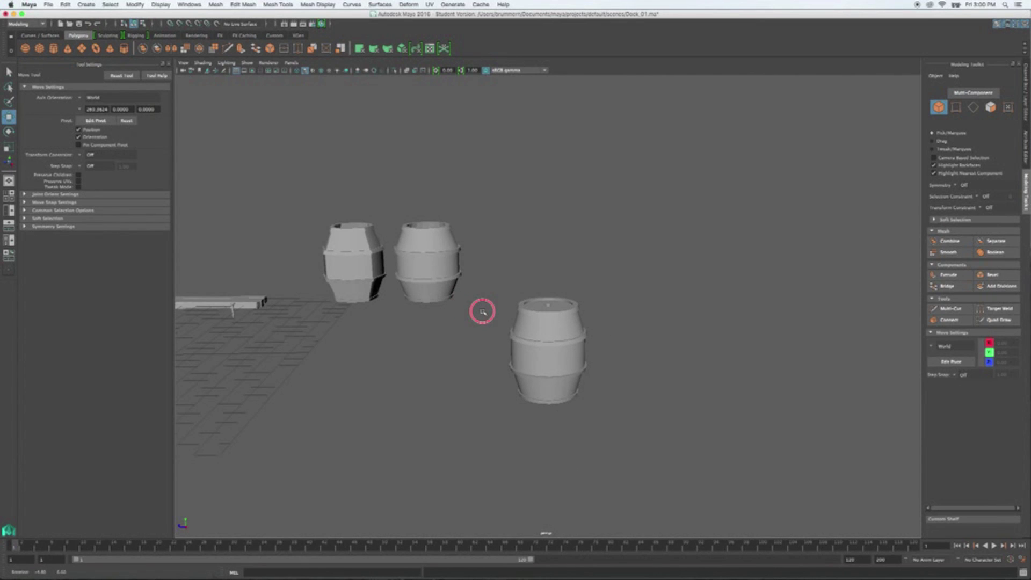
# - Move the third barrel's pivot vertically down to its base, snapped to a bottom vertex
pyautogui.click(540, 334)
pyautogui.keyDown('alt'); pyautogui.moveTo(617, 338); pyautogui.dragTo(618, 320); pyautogui.keyUp('alt')
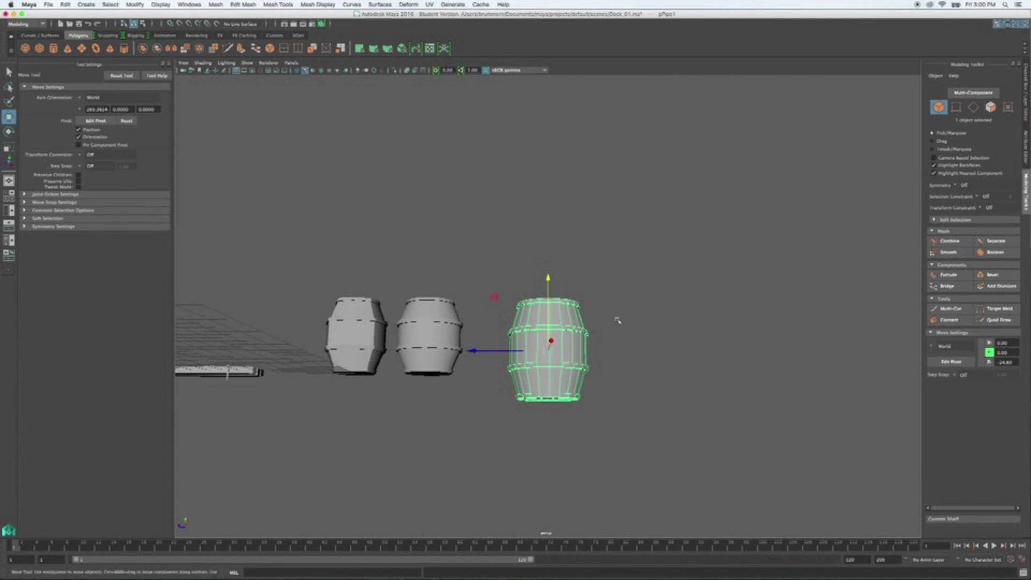
pyautogui.press('d')
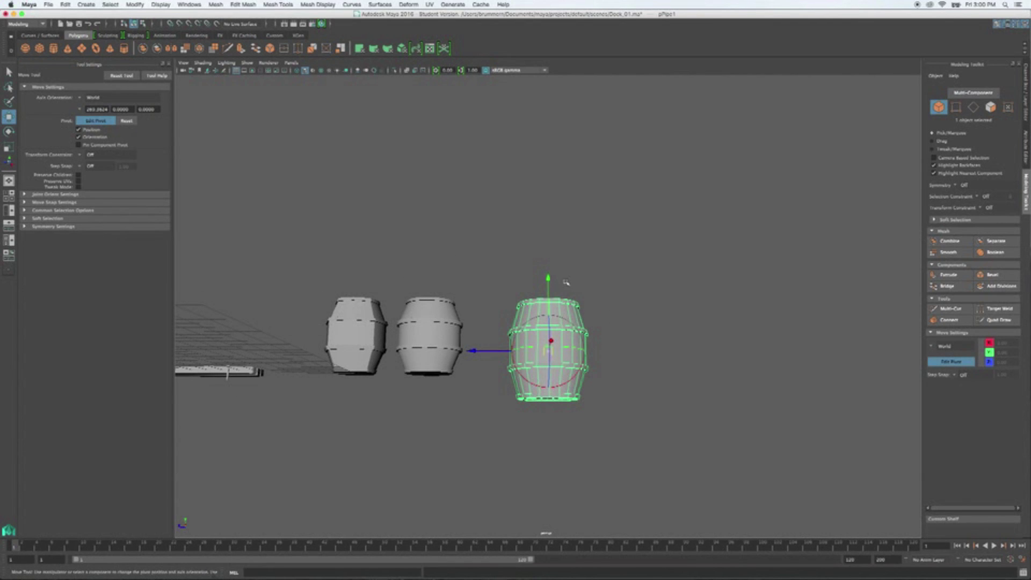
pyautogui.keyDown('alt'); pyautogui.moveTo(595, 290); pyautogui.dragTo(618, 275); pyautogui.keyUp('alt')
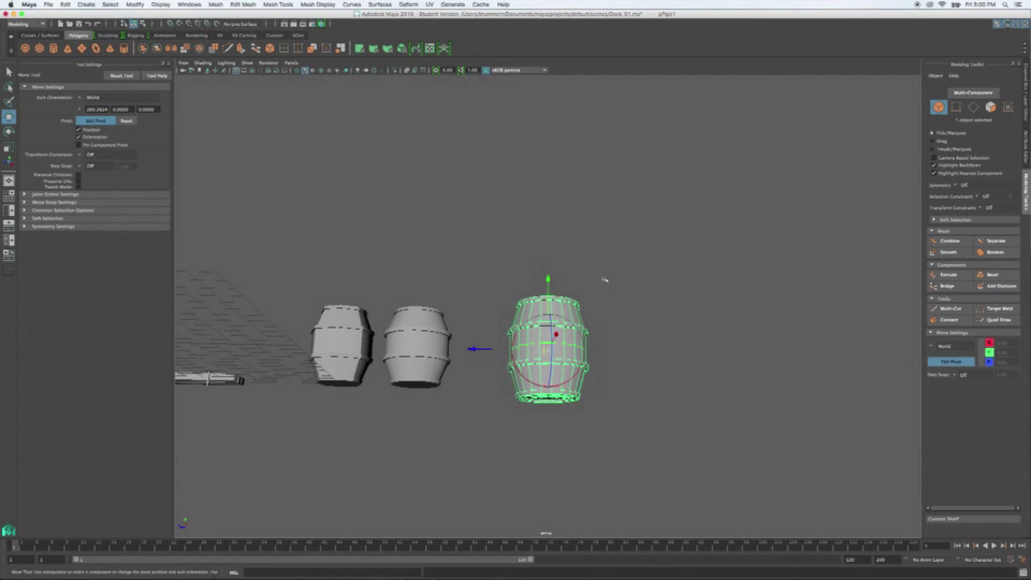
pyautogui.press('v')
pyautogui.moveTo(553, 281); pyautogui.dragTo(551, 420)
pyautogui.keyDown('alt'); pyautogui.moveTo(610, 398); pyautogui.dragTo(623, 344); pyautogui.keyUp('alt')
pyautogui.press('d')
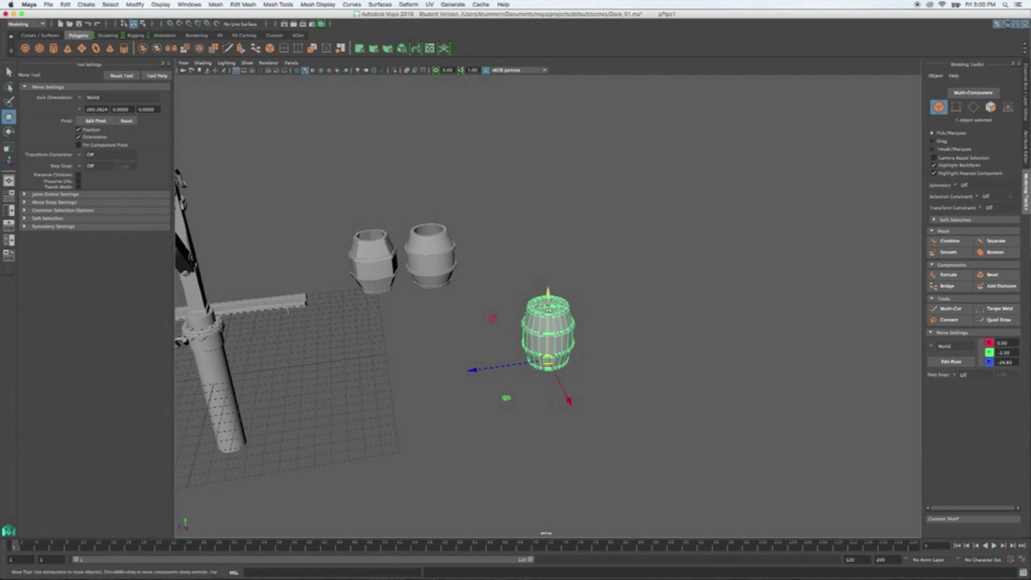
# - Group the third barrel with its plug and name the group barrel_with_cork
pyautogui.click(599, 315)
pyautogui.moveTo(597, 393); pyautogui.dragTo(512, 289)
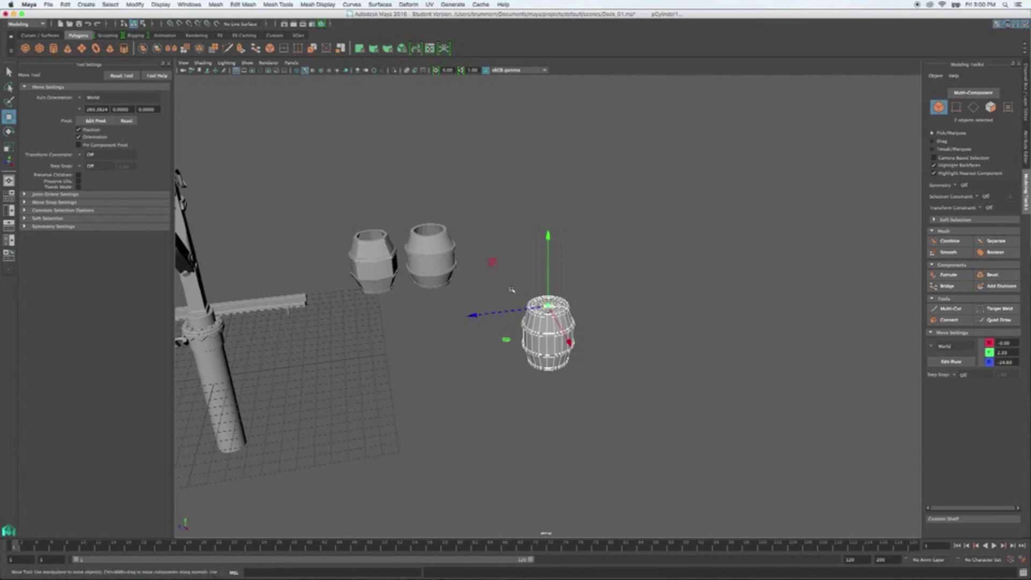
pyautogui.hotkey('ctrl', 'g')
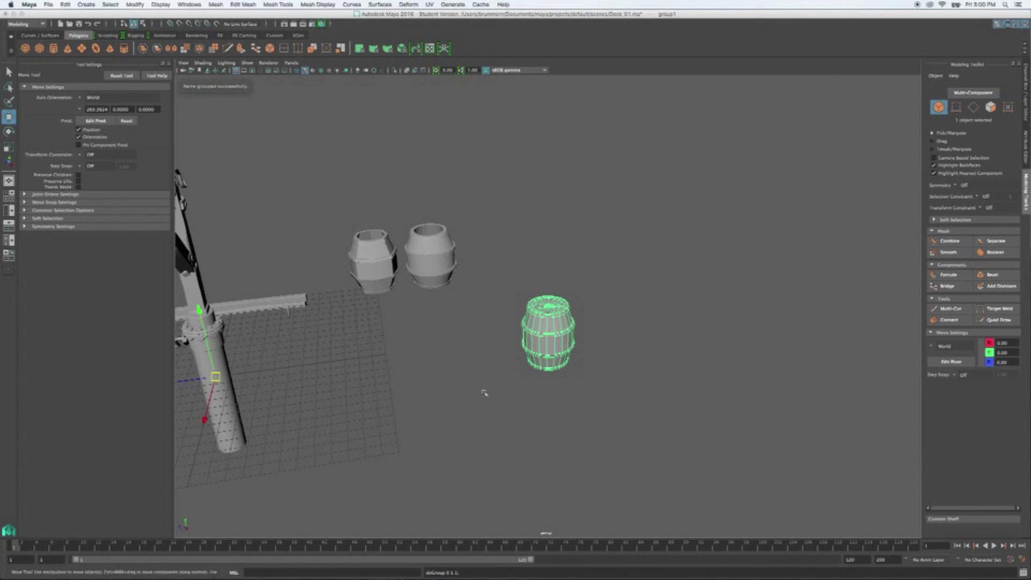
pyautogui.click(9, 252)
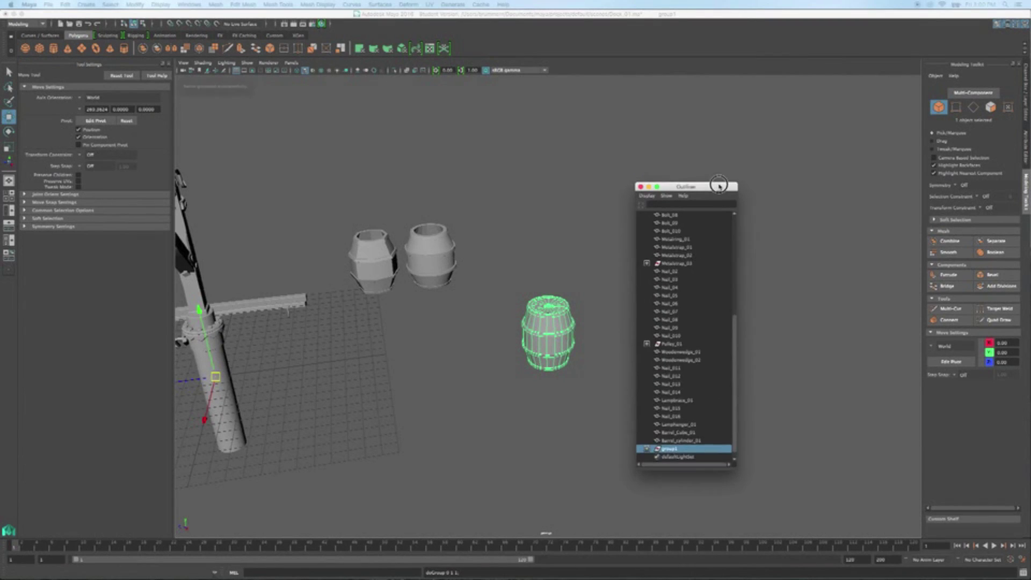
pyautogui.scroll(-1, 708, 334)
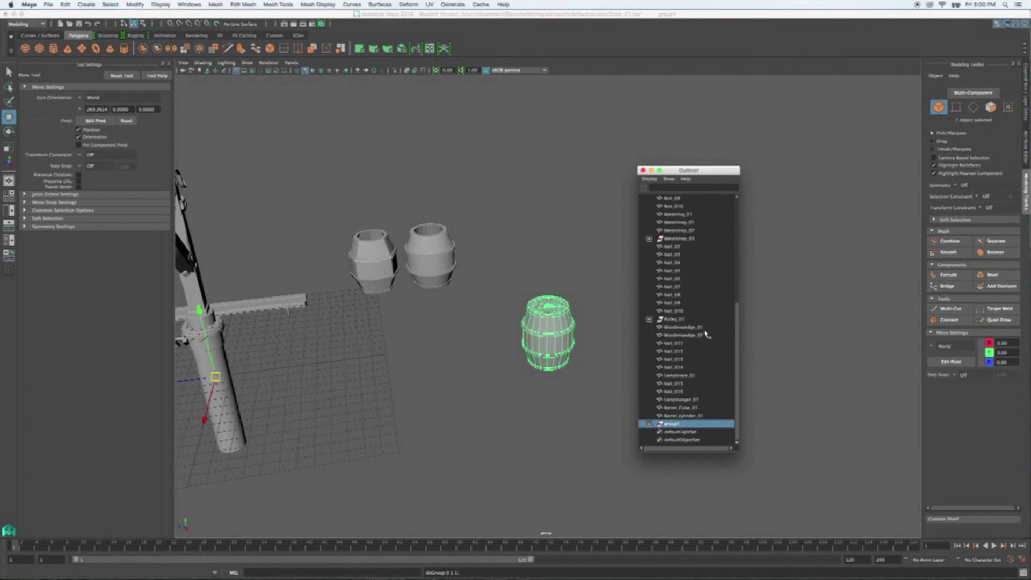
pyautogui.doubleClick(672, 424)
pyautogui.write('Barrel_with_cork')
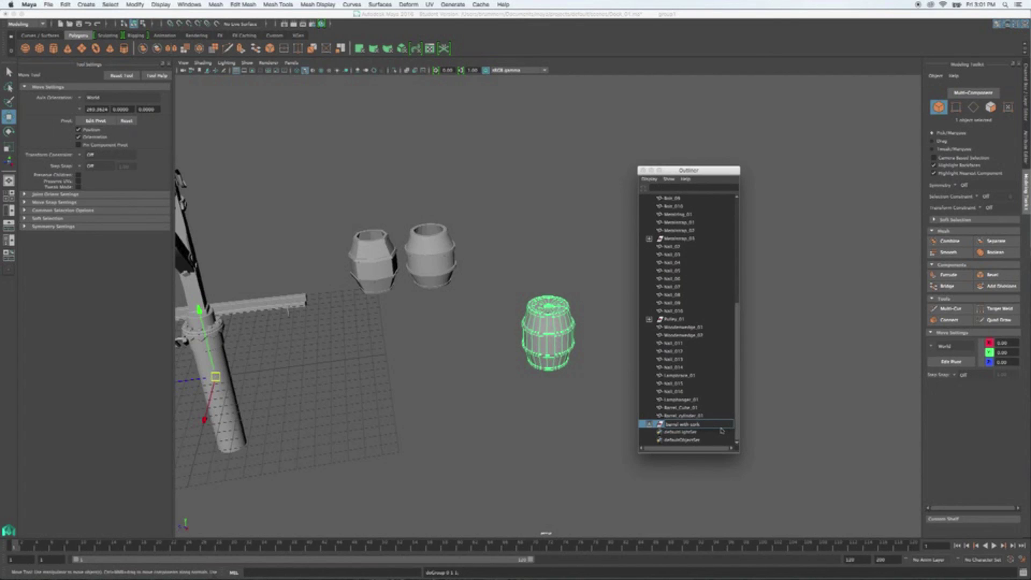
pyautogui.press('Return')
# - Expand the barrel_with_cork group and rename the barrel mesh pPipe1 as Barrel_pipe_01
pyautogui.click(648, 424)
pyautogui.scroll(-1, 679, 400)
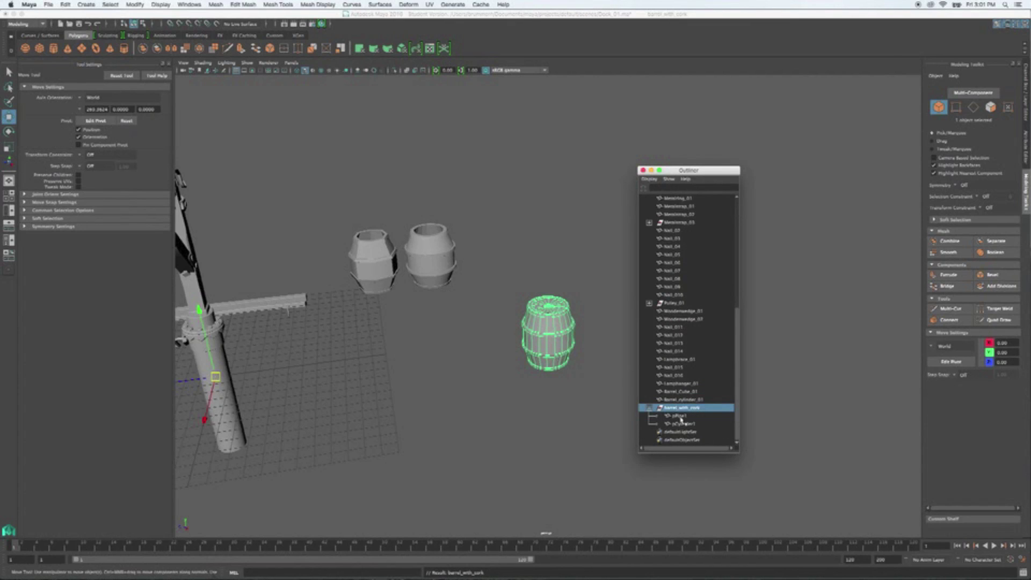
pyautogui.click(679, 416)
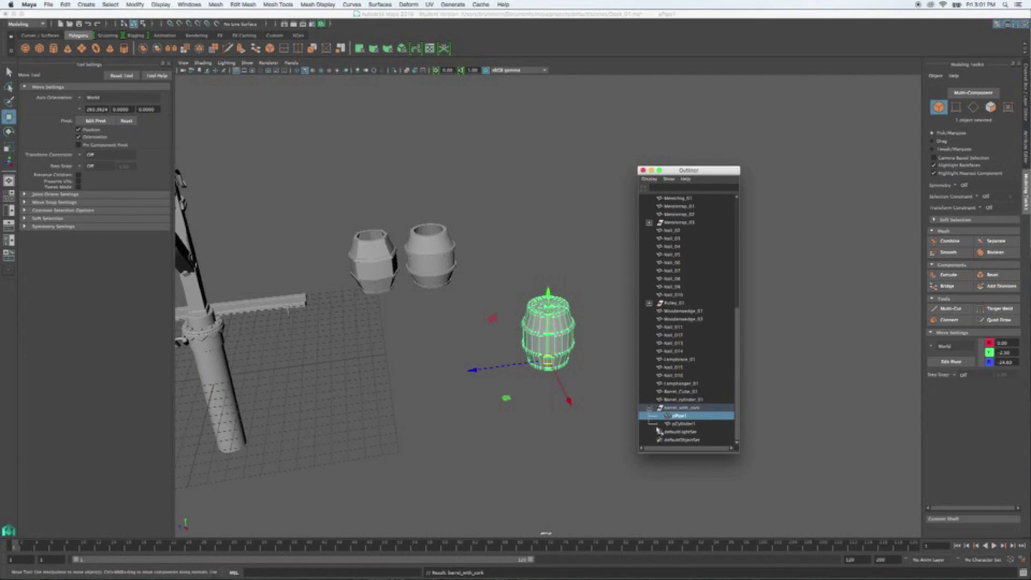
pyautogui.doubleClick(677, 416)
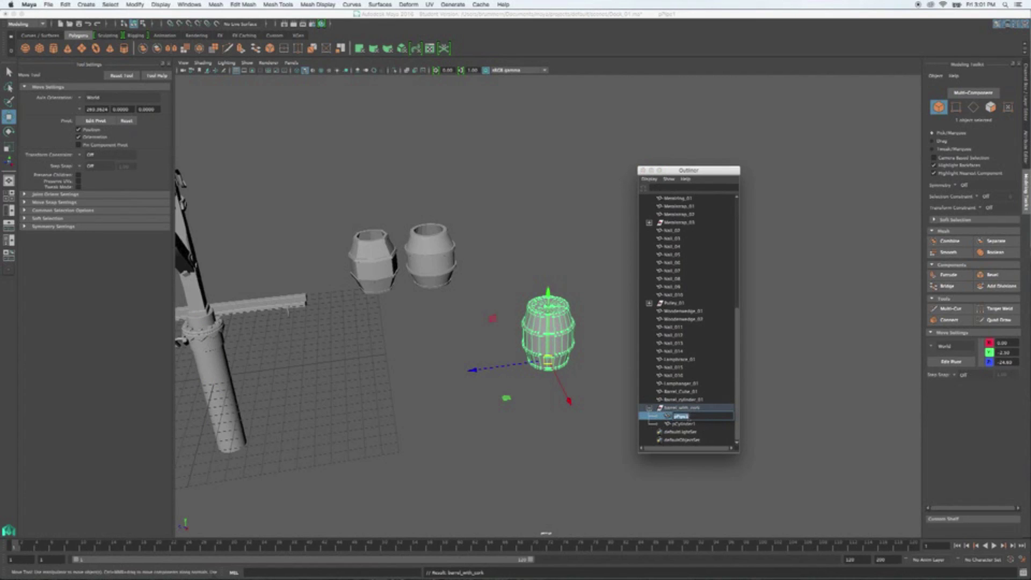
pyautogui.write('Barrel_')
pyautogui.press('Return')
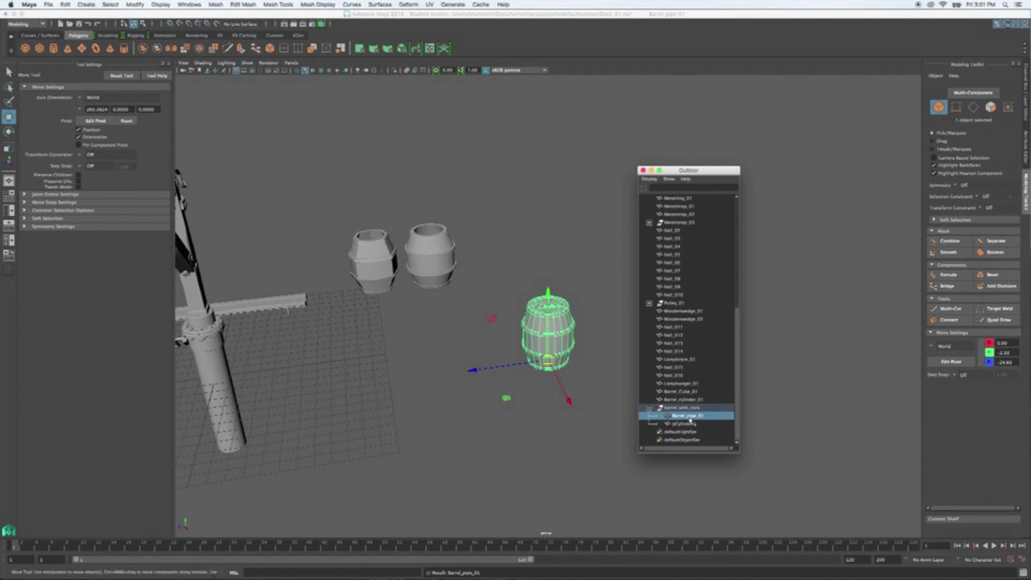
# - Add the suffix _01 to the group's name so that it reads barrel_with_cork_01
pyautogui.doubleClick(692, 408)
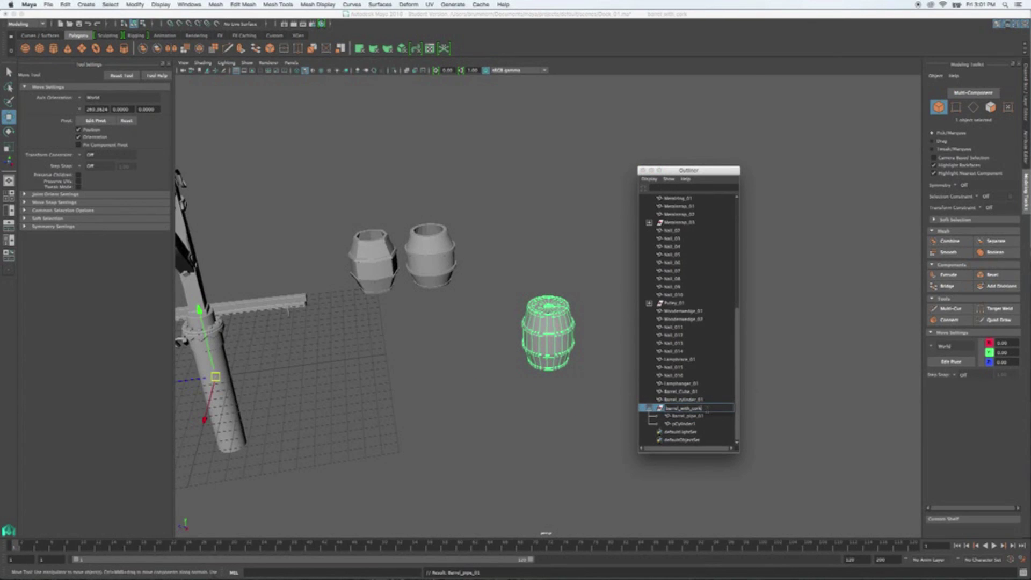
pyautogui.write('_01')
pyautogui.press('Return')
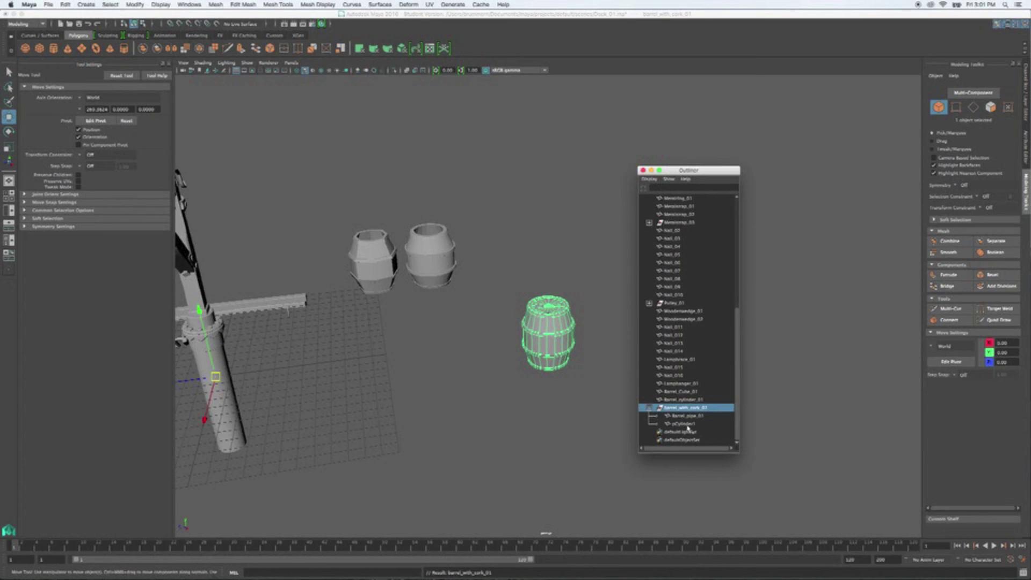
# - Rename the plug pCylinder1 as Cork_01, then select the barrel_with_cork_01 group and close the Outliner
pyautogui.doubleClick(687, 424)
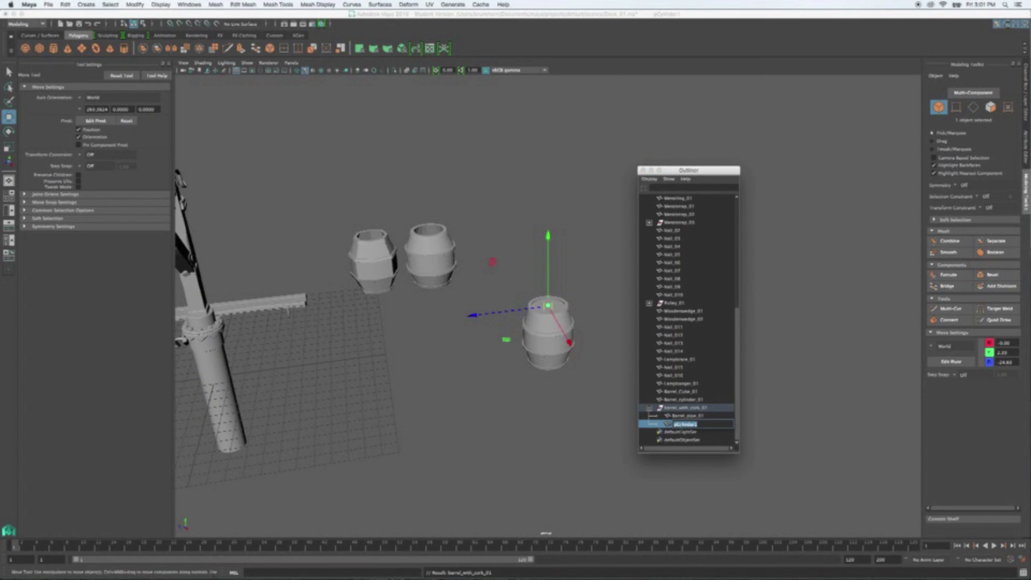
pyautogui.write('c')
pyautogui.press('Return')
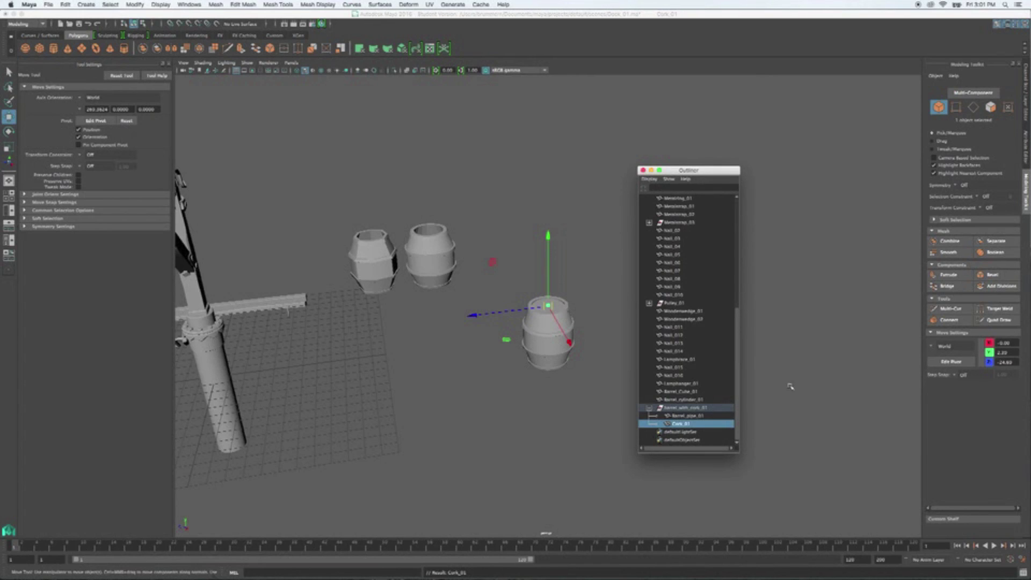
pyautogui.click(688, 408)
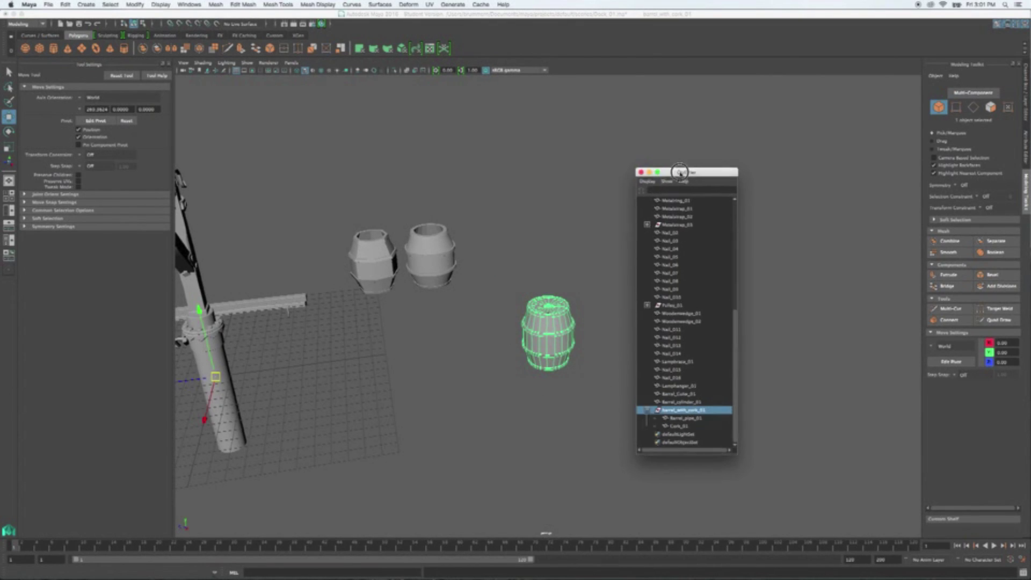
pyautogui.click(643, 170)
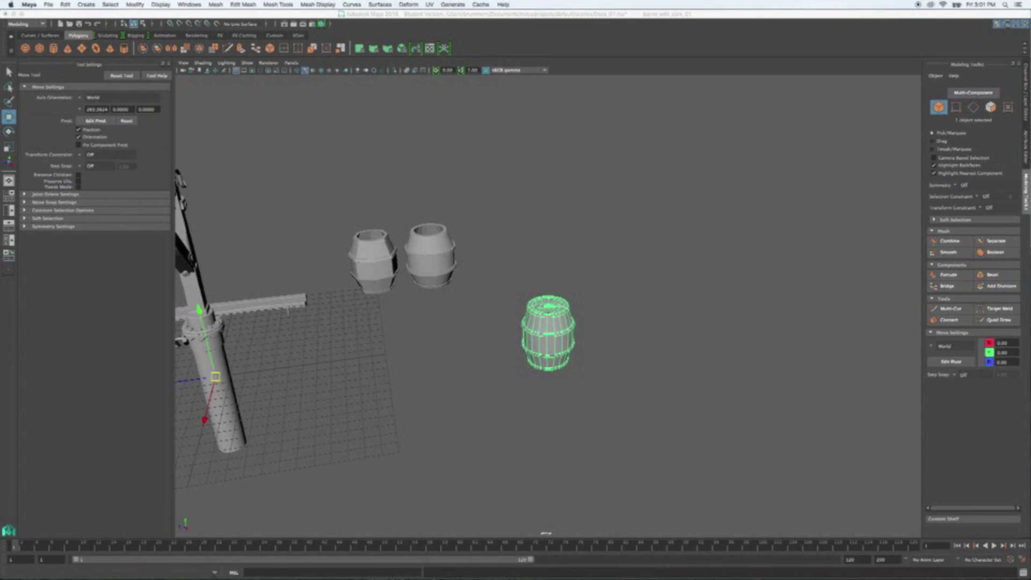
# - Try to rotate the barrel_with_cork_01 group around its vertical axis, then undo the rotation
pyautogui.keyDown('alt'); pyautogui.moveTo(423, 484); pyautogui.dragTo(488, 452); pyautogui.keyUp('alt')
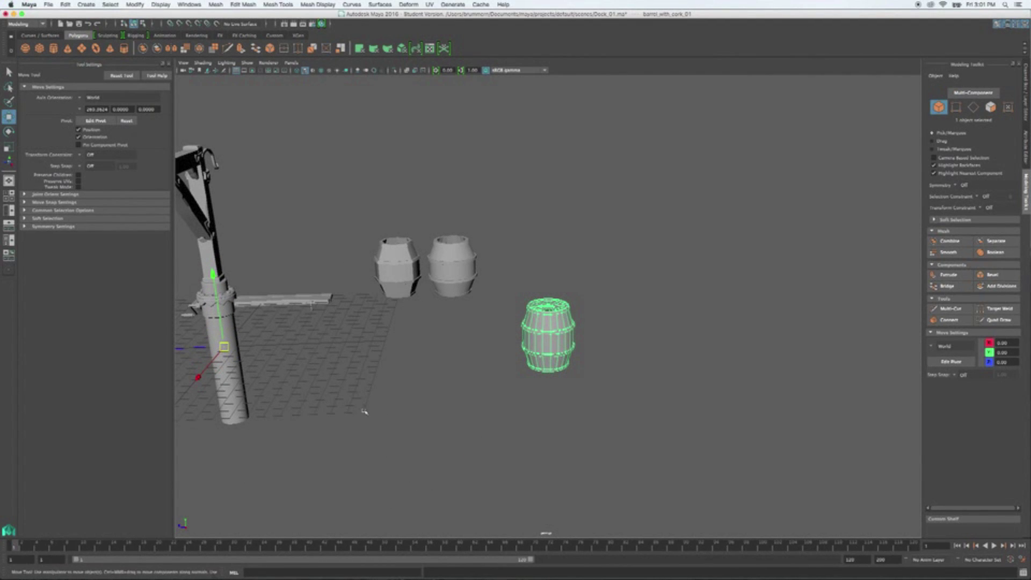
pyautogui.press('e')
pyautogui.moveTo(273, 359)
pyautogui.mouseDown()
pyautogui.moveTo(234, 382)
pyautogui.moveTo(263, 349)
pyautogui.moveTo(230, 372)
pyautogui.moveTo(281, 346)
pyautogui.mouseUp()
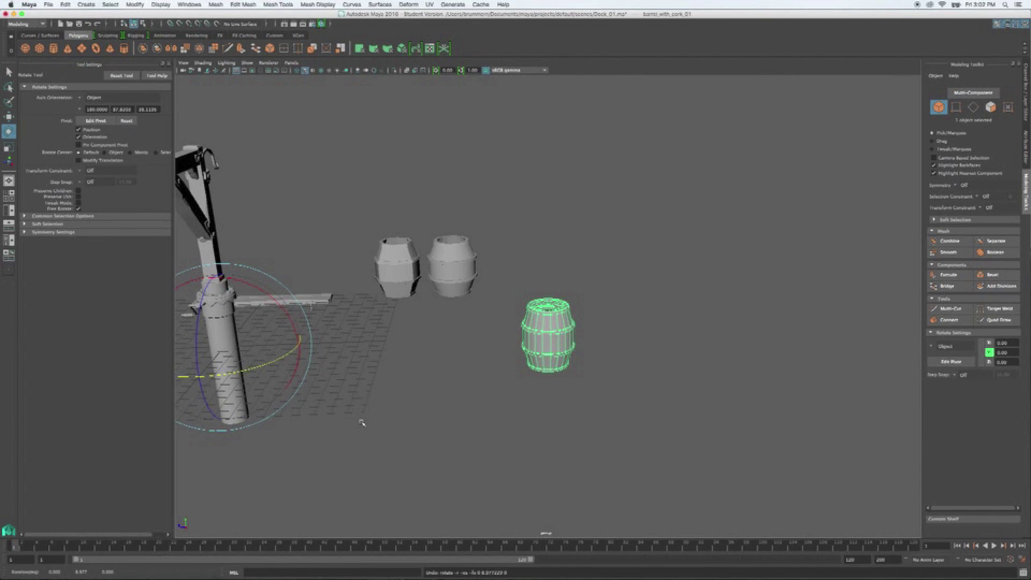
# - Move the group's pivot from the scene origin onto the corked barrel and lower it to the barrel's base
pyautogui.press('d')
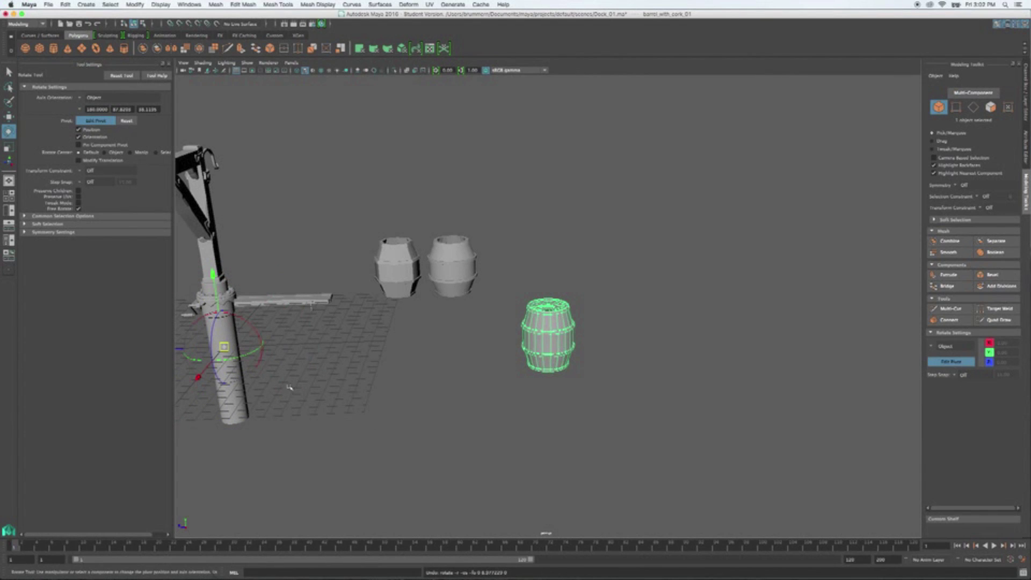
pyautogui.moveTo(181, 349); pyautogui.dragTo(548, 338)
pyautogui.keyDown('alt'); pyautogui.moveTo(597, 404); pyautogui.dragTo(598, 375); pyautogui.keyUp('alt')
pyautogui.scroll(5, 588, 415)
pyautogui.scroll(2, 588, 415)
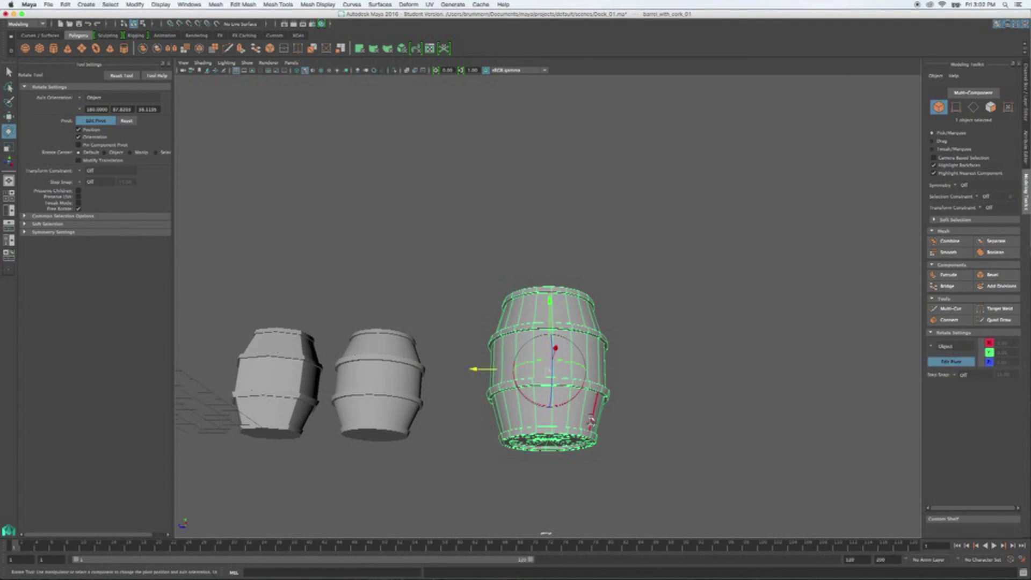
pyautogui.scroll(2, 606, 393)
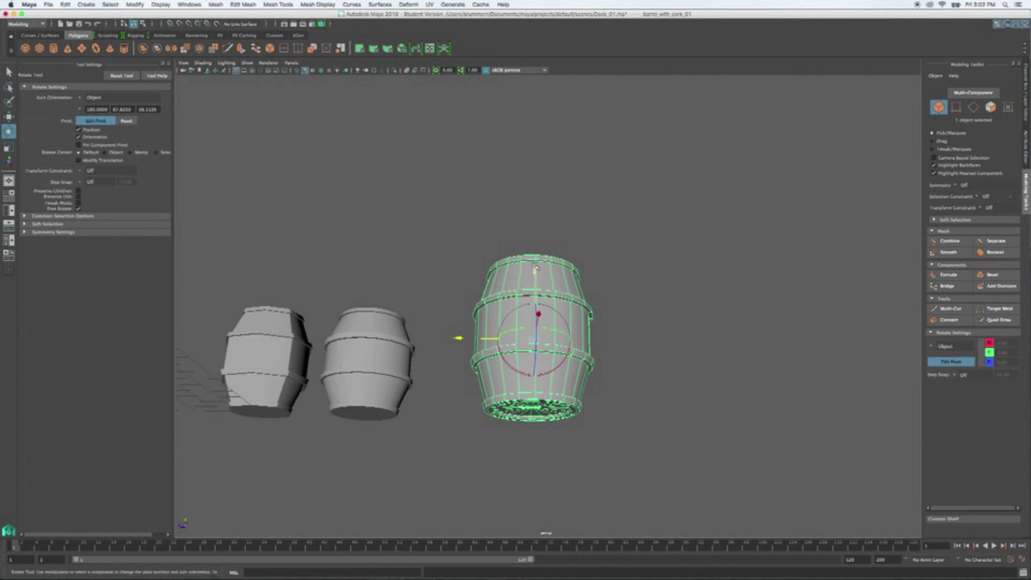
pyautogui.moveTo(535, 271); pyautogui.dragTo(531, 454)
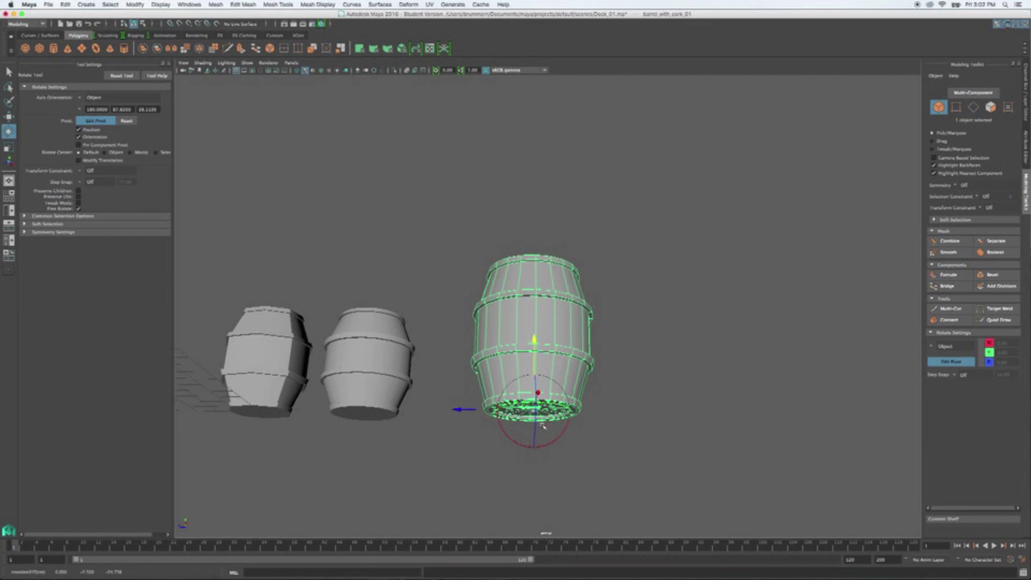
# - Snap the group's pivot to the centre point of the barrel's bottom, at a Y position of -2.50
pyautogui.keyDown('alt'); pyautogui.moveTo(605, 428); pyautogui.dragTo(626, 415); pyautogui.keyUp('alt')
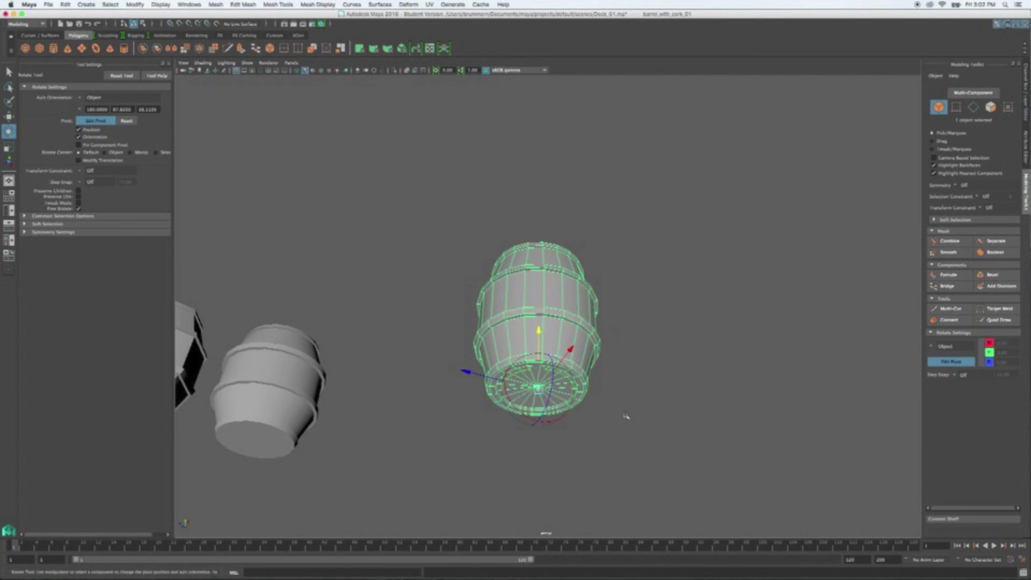
pyautogui.press('d')
pyautogui.moveTo(538, 387); pyautogui.dragTo(542, 381)
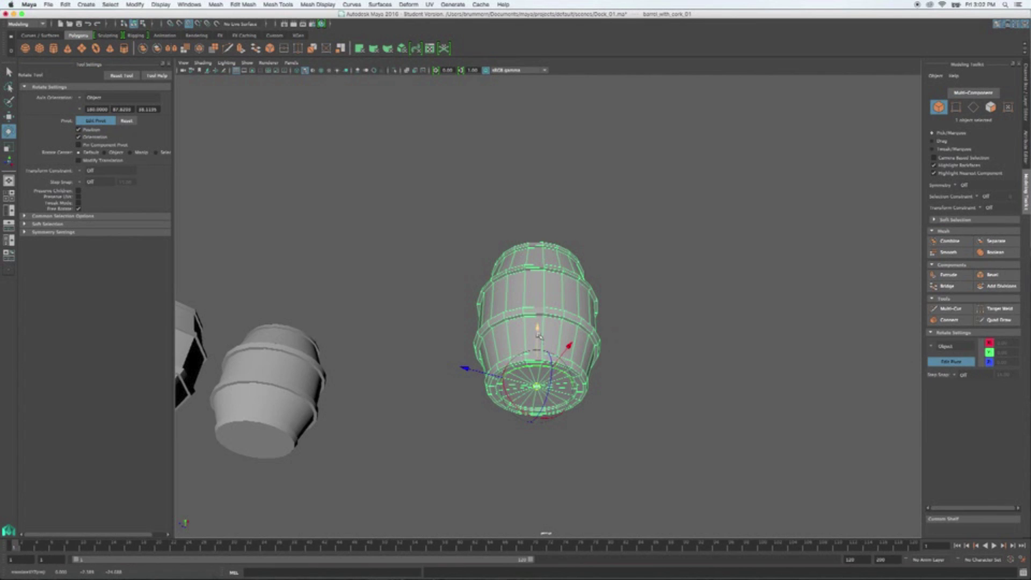
pyautogui.moveTo(536, 329); pyautogui.dragTo(536, 465)
pyautogui.keyDown('alt'); pyautogui.moveTo(638, 440); pyautogui.dragTo(619, 454); pyautogui.keyUp('alt')
pyautogui.press('Insert')
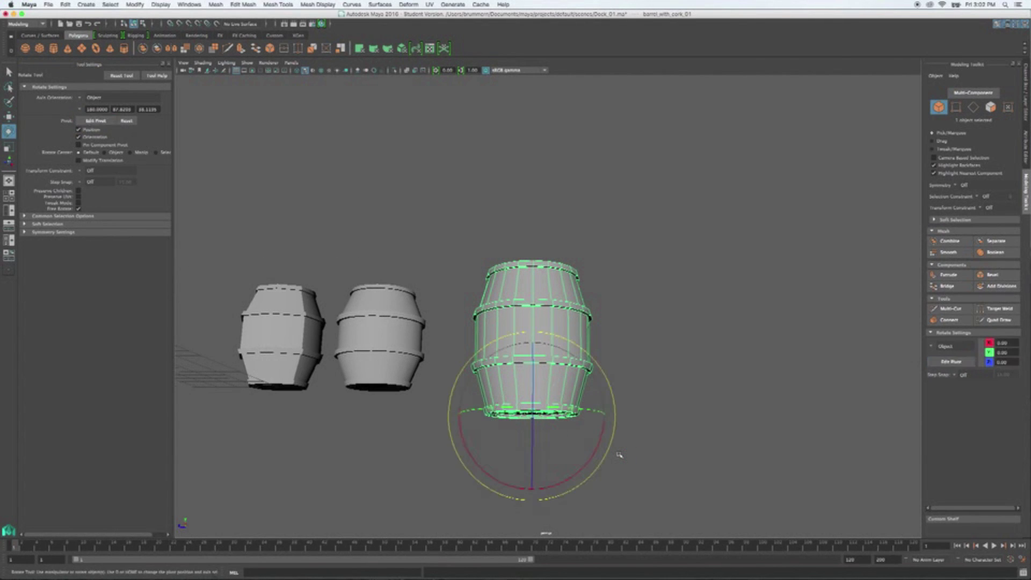
# - Move the corked barrel group with grid snapping beside the other two barrels, at X -12, Y 0, Z -22, and deselect it
pyautogui.keyDown('alt'); pyautogui.moveTo(610, 398); pyautogui.dragTo(631, 407); pyautogui.keyUp('alt')
pyautogui.press('q')
pyautogui.press('w')
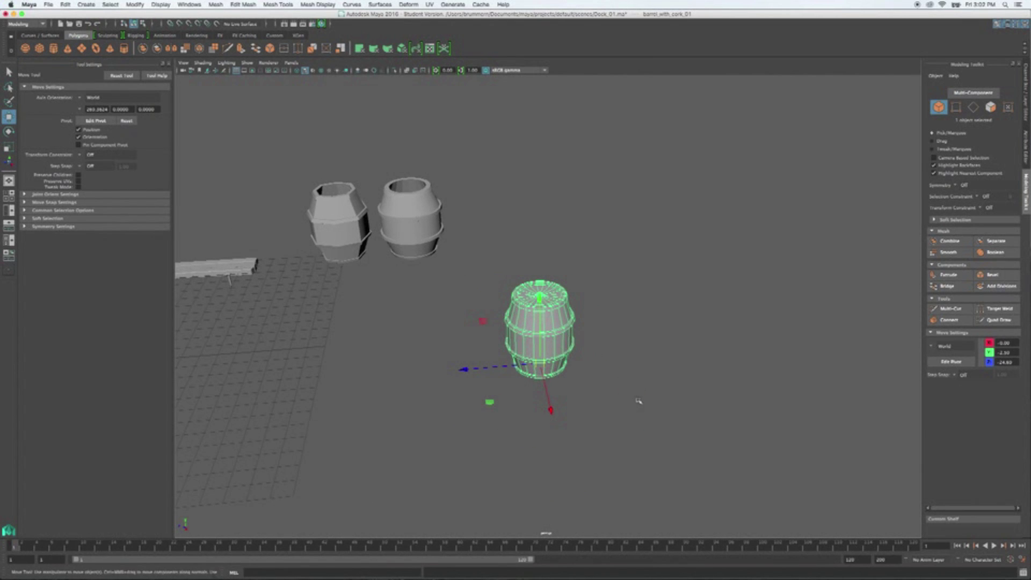
pyautogui.moveTo(543, 367); pyautogui.dragTo(299, 293)
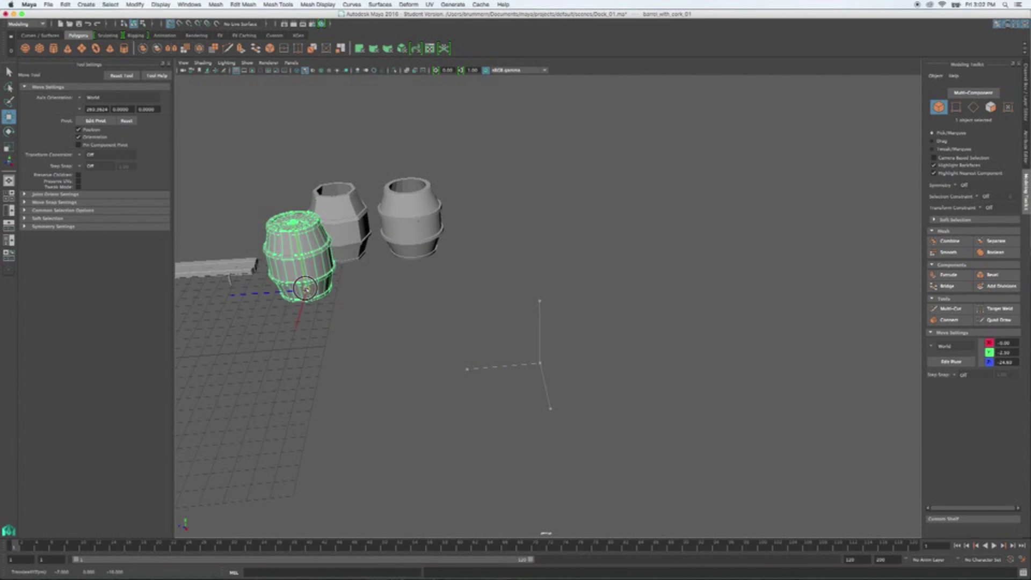
pyautogui.keyDown('alt'); pyautogui.moveTo(527, 275); pyautogui.dragTo(512, 296); pyautogui.keyUp('alt')
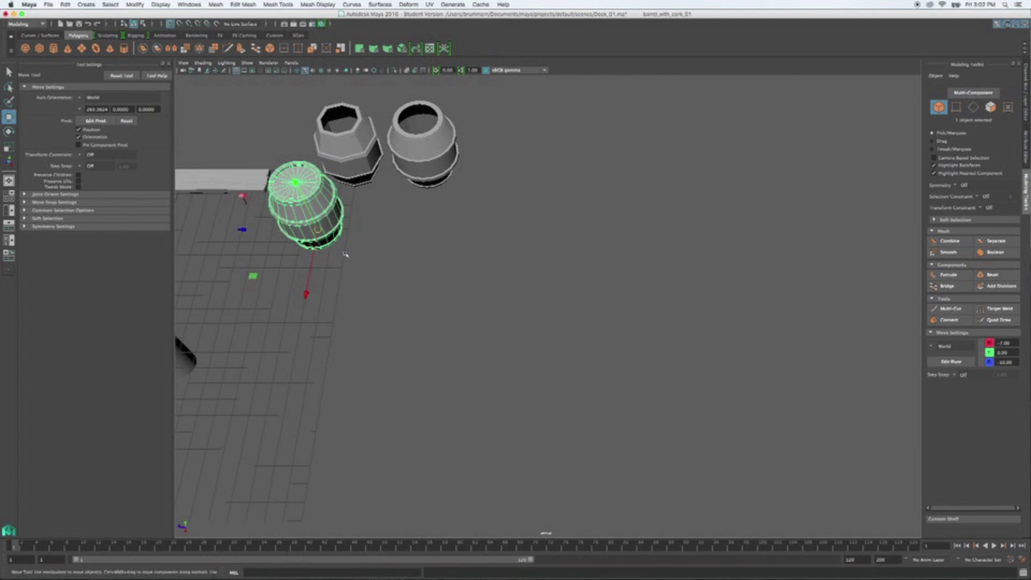
pyautogui.moveTo(317, 230); pyautogui.dragTo(496, 174)
pyautogui.keyDown('alt'); pyautogui.moveTo(559, 290); pyautogui.dragTo(521, 210); pyautogui.keyUp('alt')
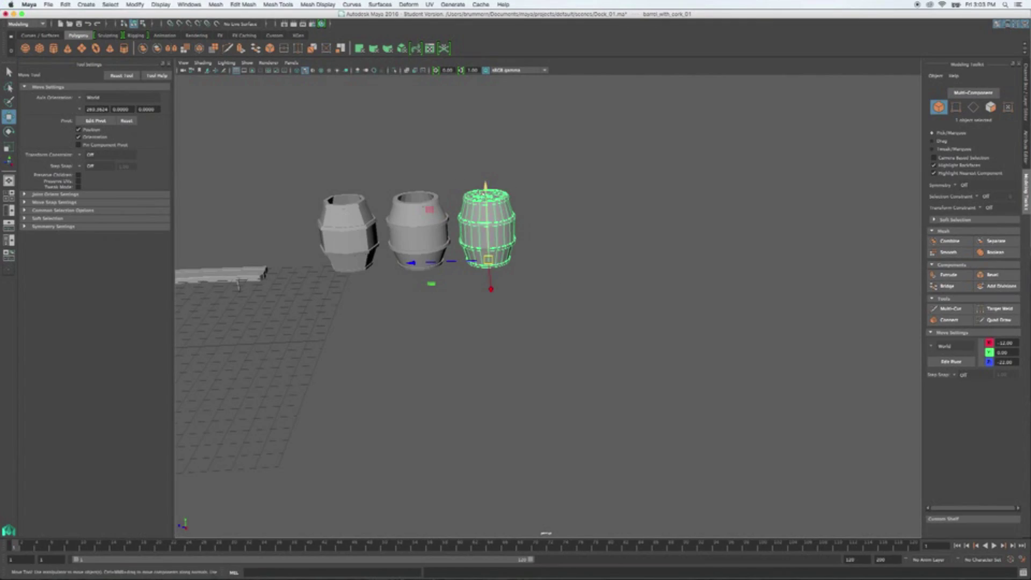
pyautogui.click(543, 263)
pyautogui.keyDown('alt'); pyautogui.moveTo(434, 309); pyautogui.dragTo(550, 313); pyautogui.keyUp('alt')
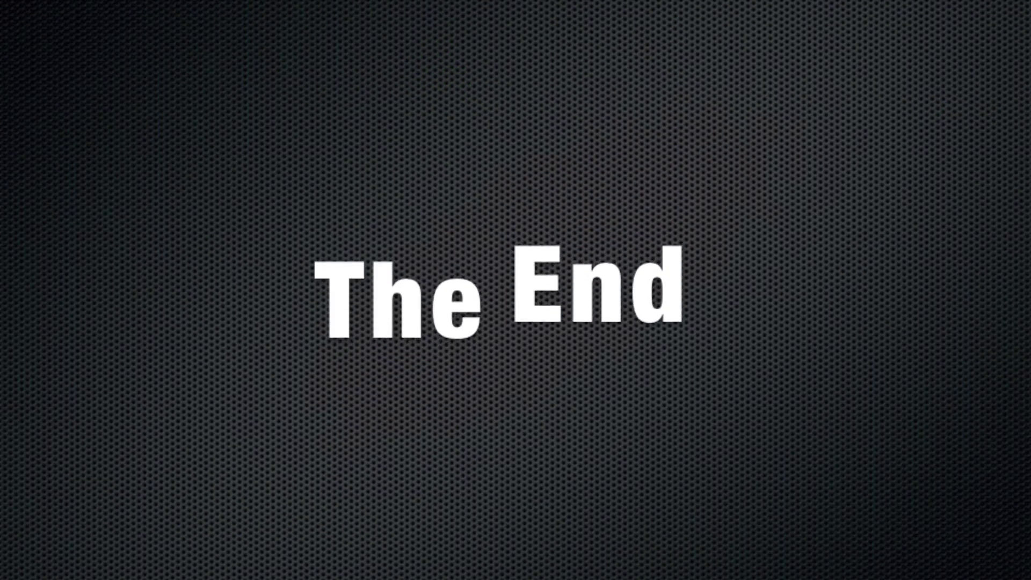